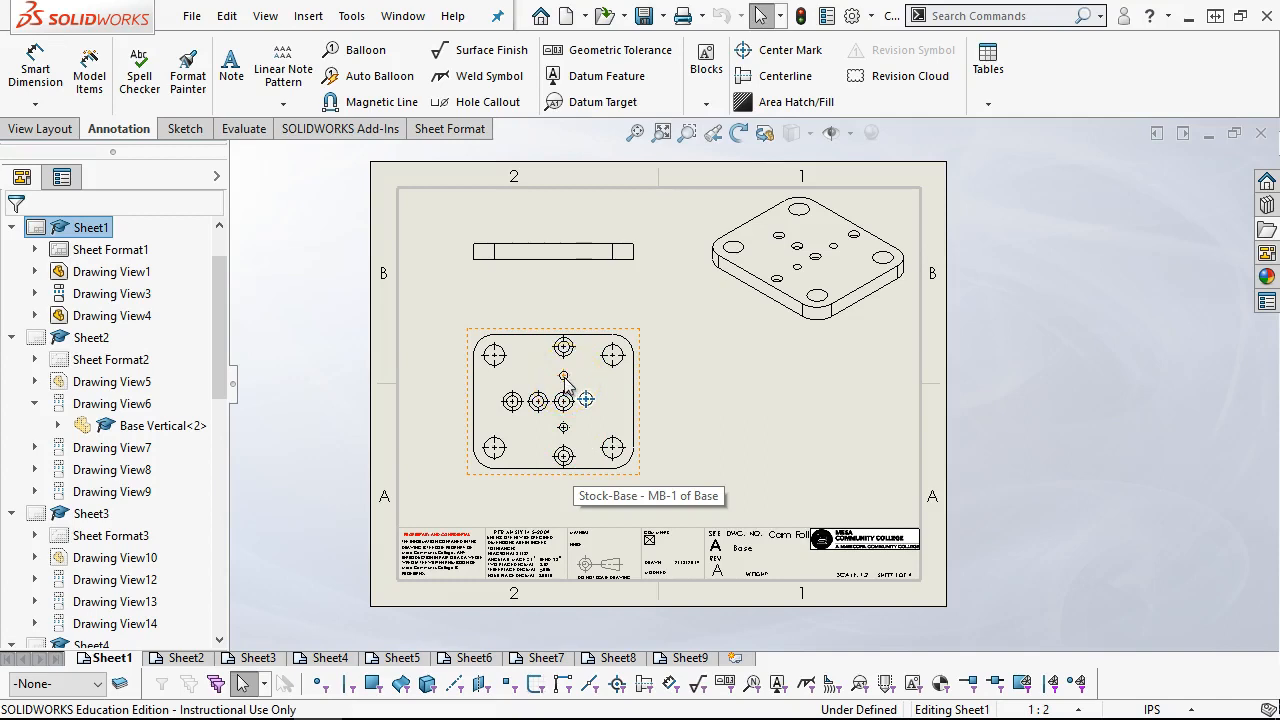
# Add center marks to the holes in the vertical column of the plate's lower view on Sheet1
pyautogui.click(562, 466)
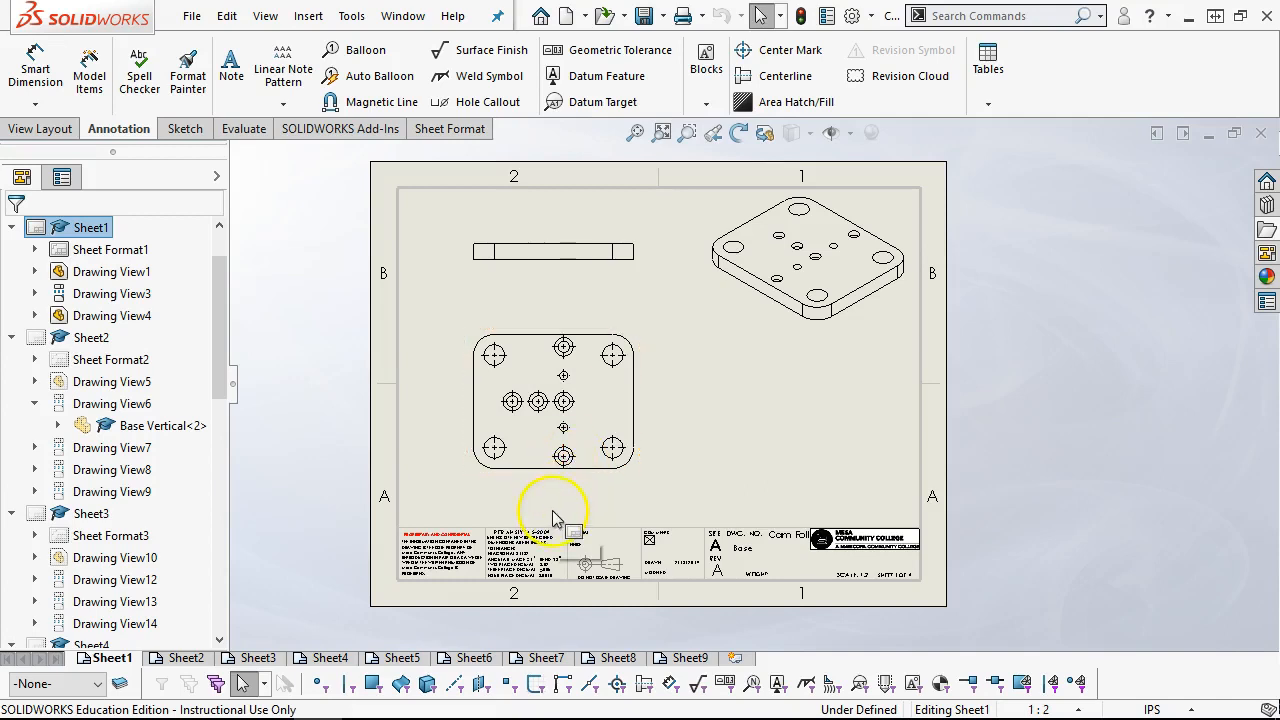
pyautogui.click(565, 354)
pyautogui.click(564, 376)
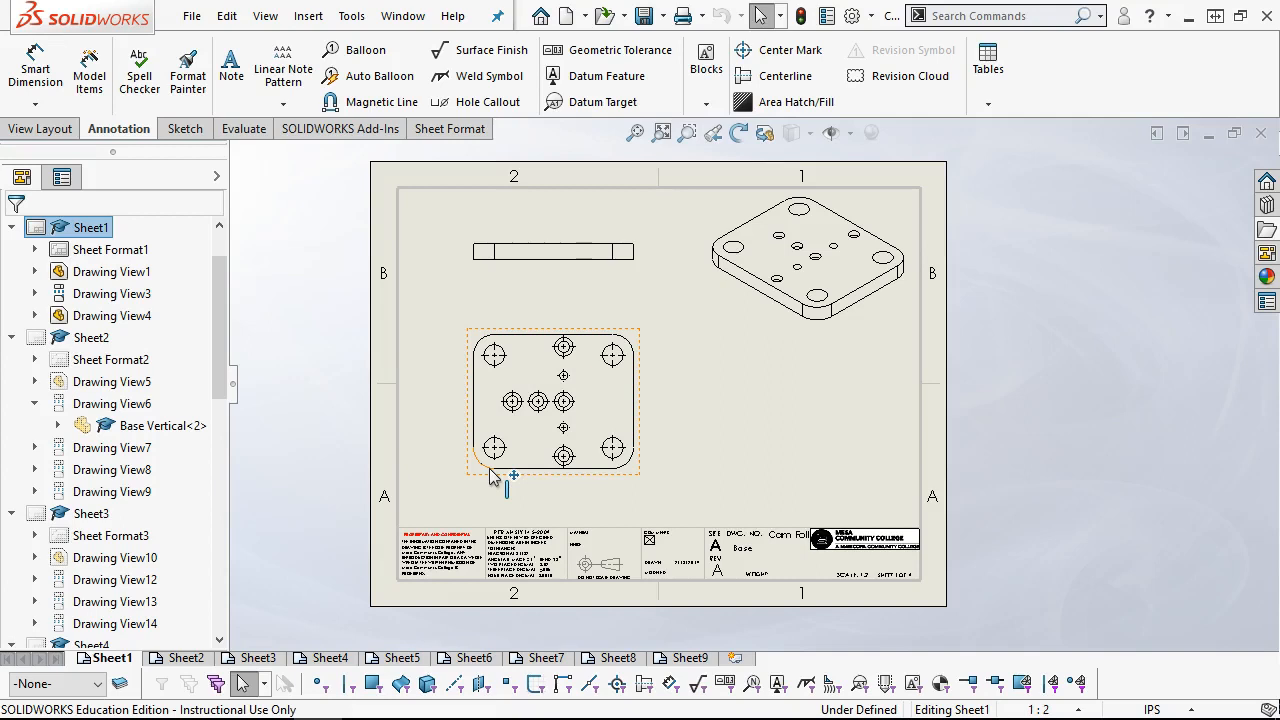
pyautogui.click(420, 514)
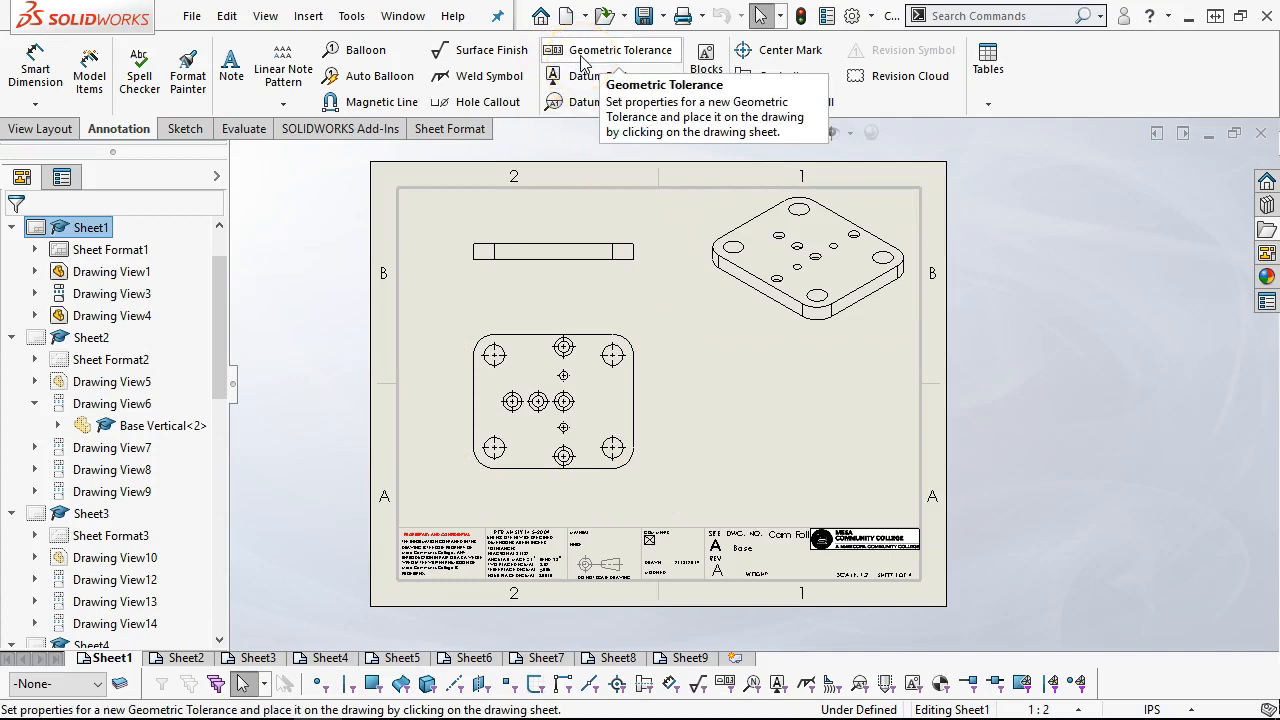
# Open the base part referenced by the plate's lower drawing view
pyautogui.click(471, 333)
pyautogui.rightClick(471, 333)
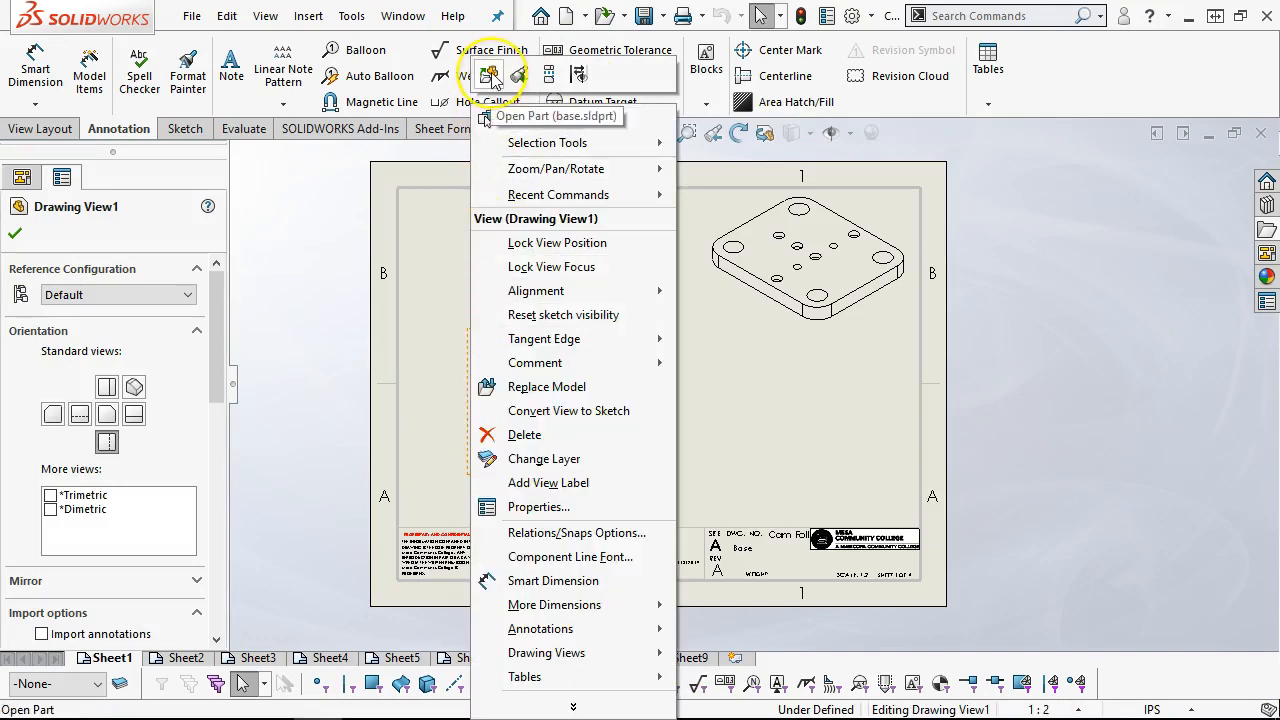
pyautogui.click(489, 76)
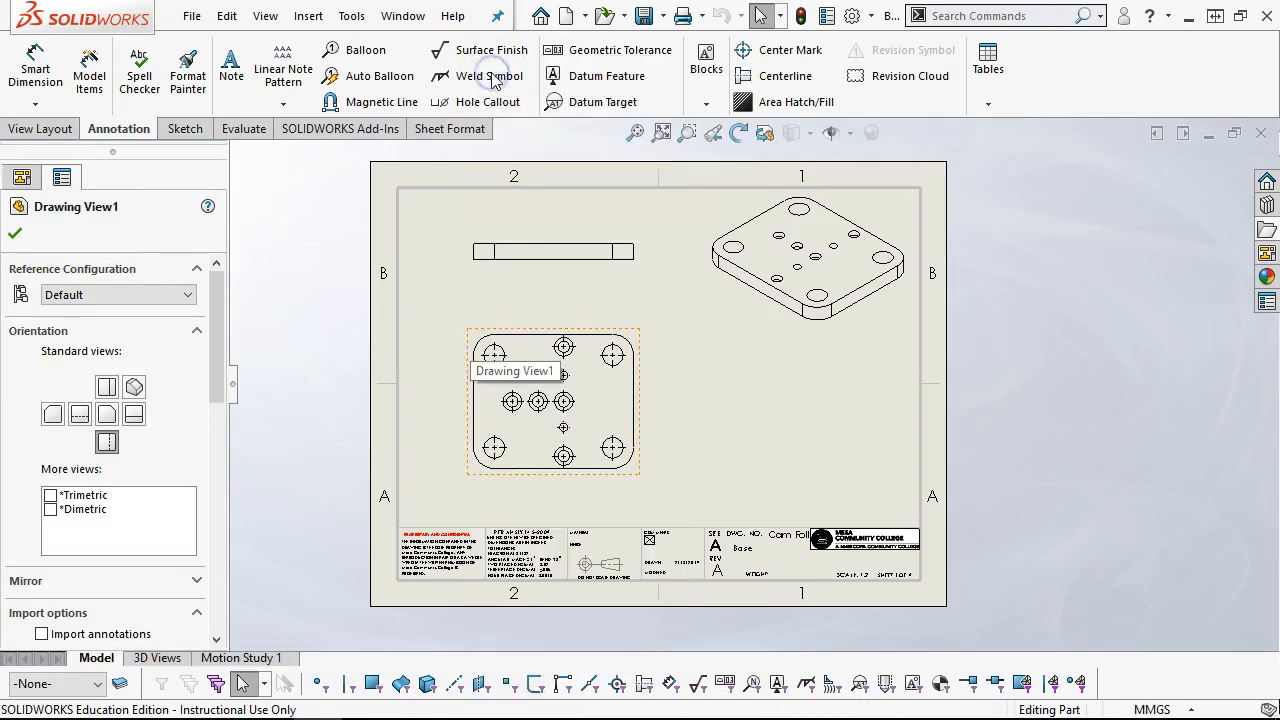
pyautogui.scroll(2, 673, 276)
pyautogui.scroll(-4, 673, 276)
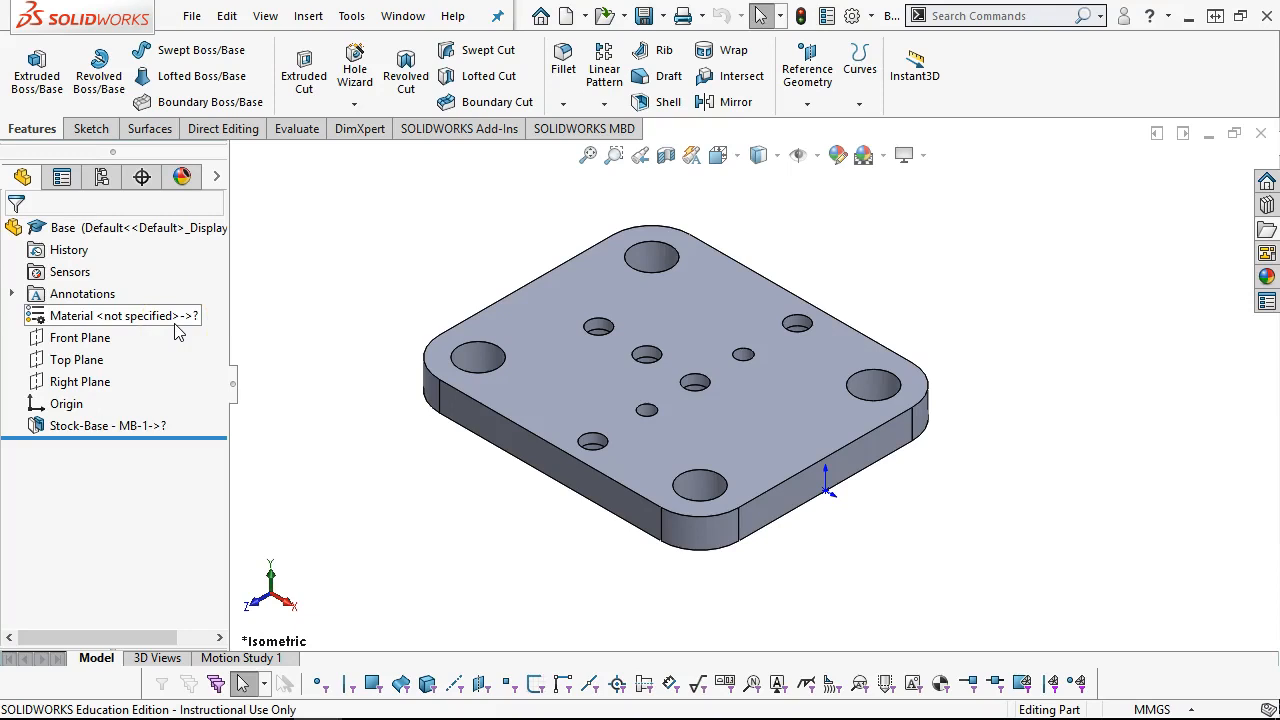
pyautogui.click(168, 428)
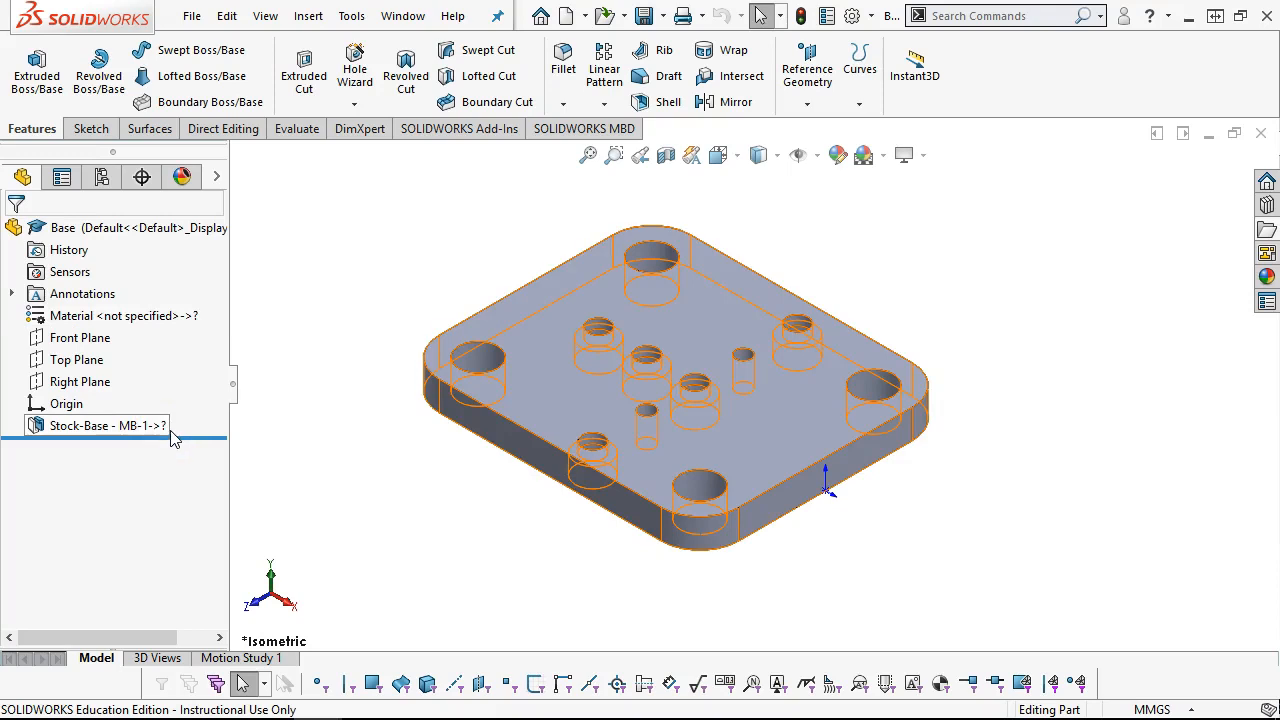
pyautogui.click(174, 412)
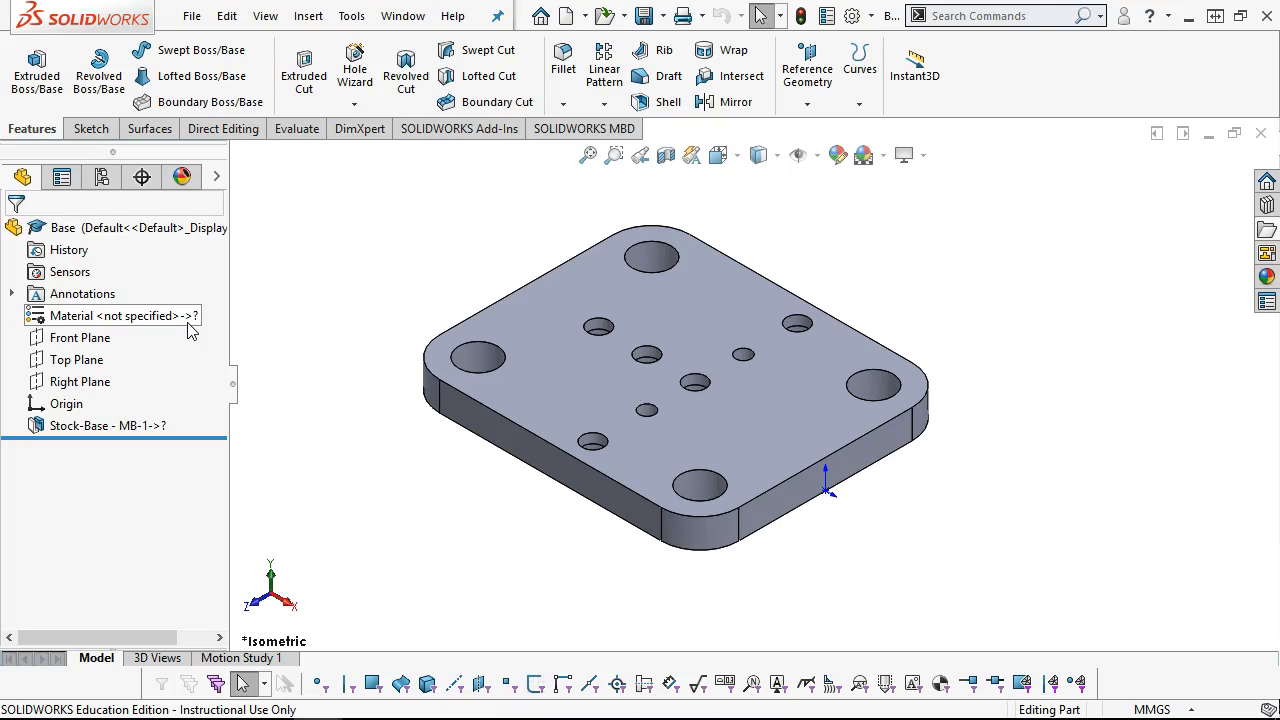
pyautogui.click(131, 288)
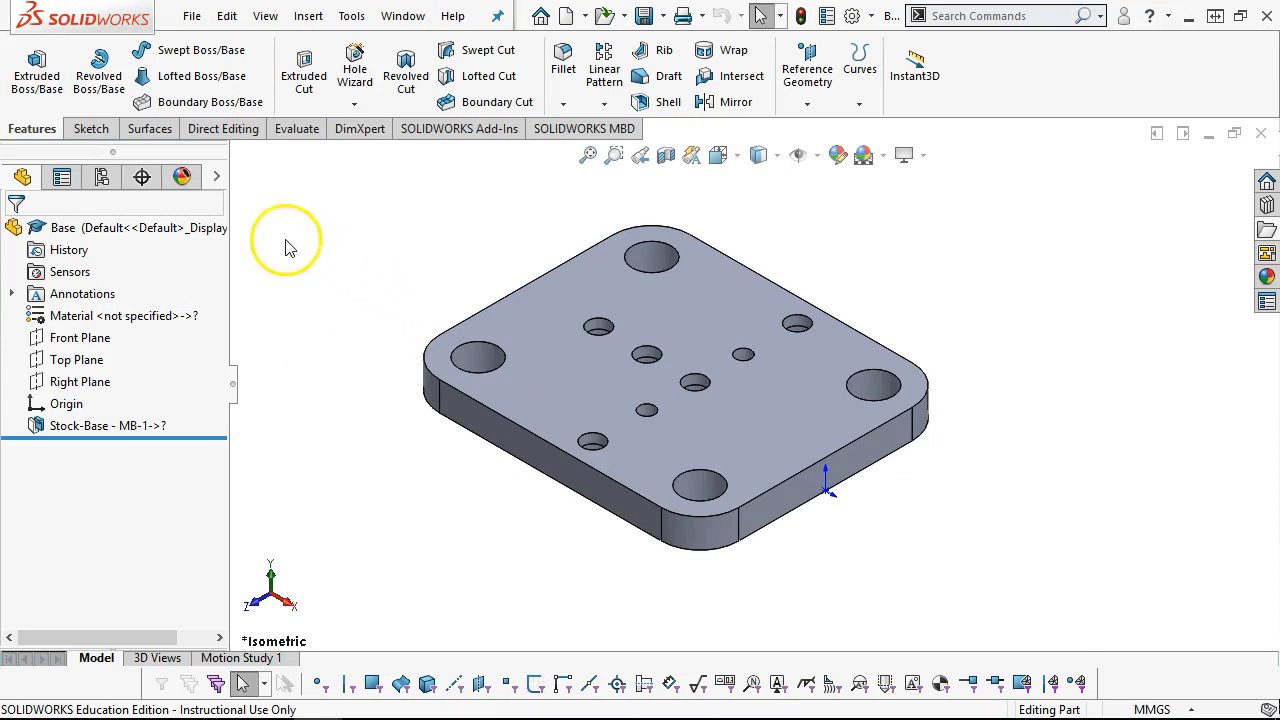
# Start a prismatic Auto Dimension Scheme with geometric tolerances and set the plate's bottom face as the primary datum
pyautogui.click(138, 177)
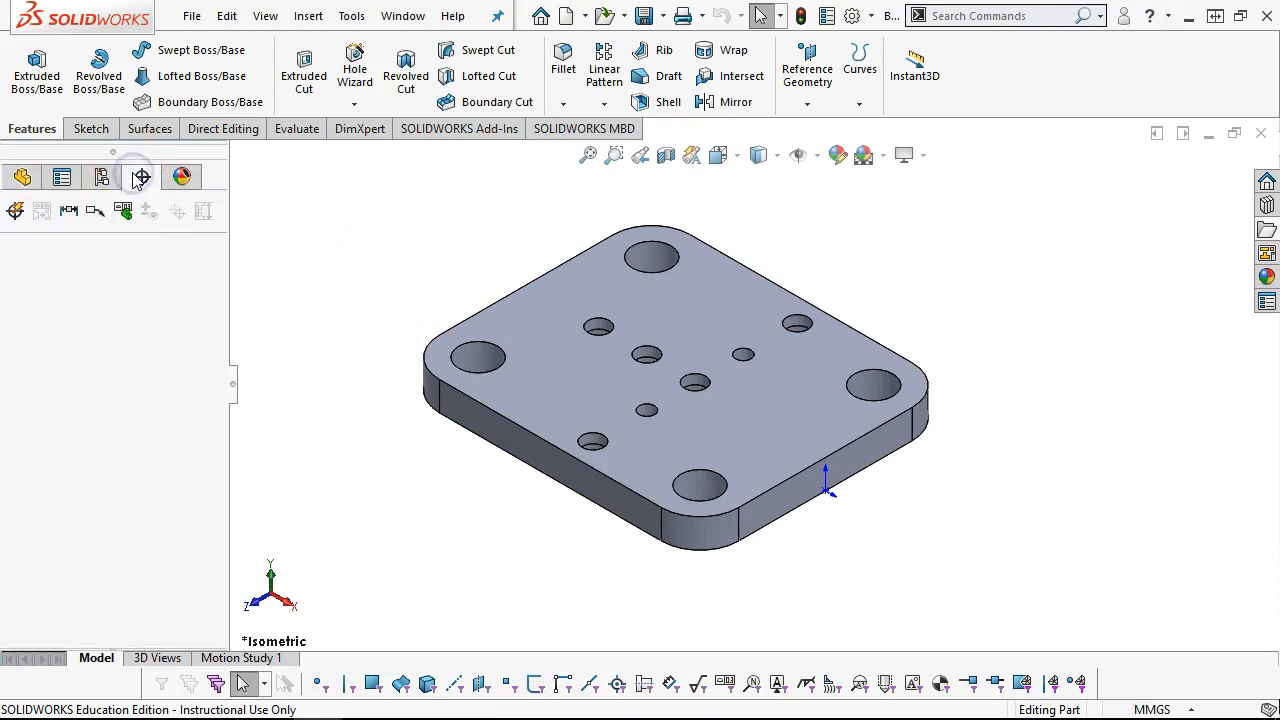
pyautogui.click(15, 212)
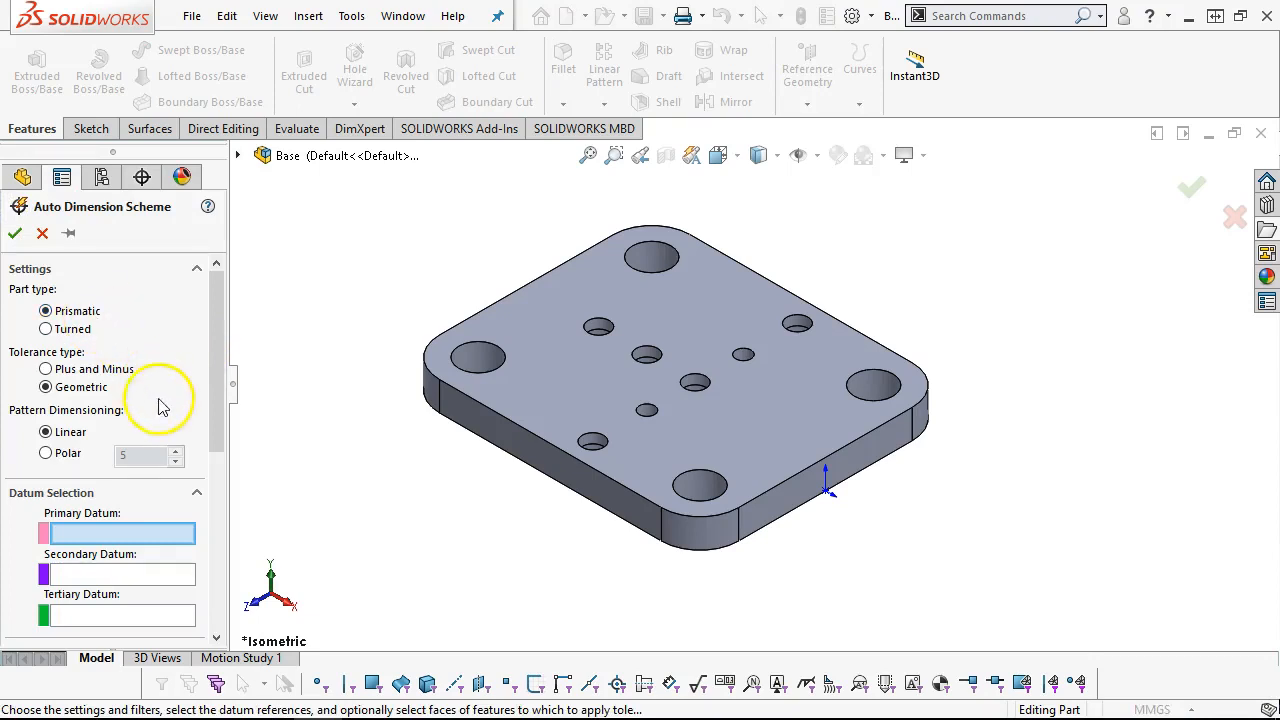
pyautogui.moveTo(218, 378); pyautogui.dragTo(217, 420)
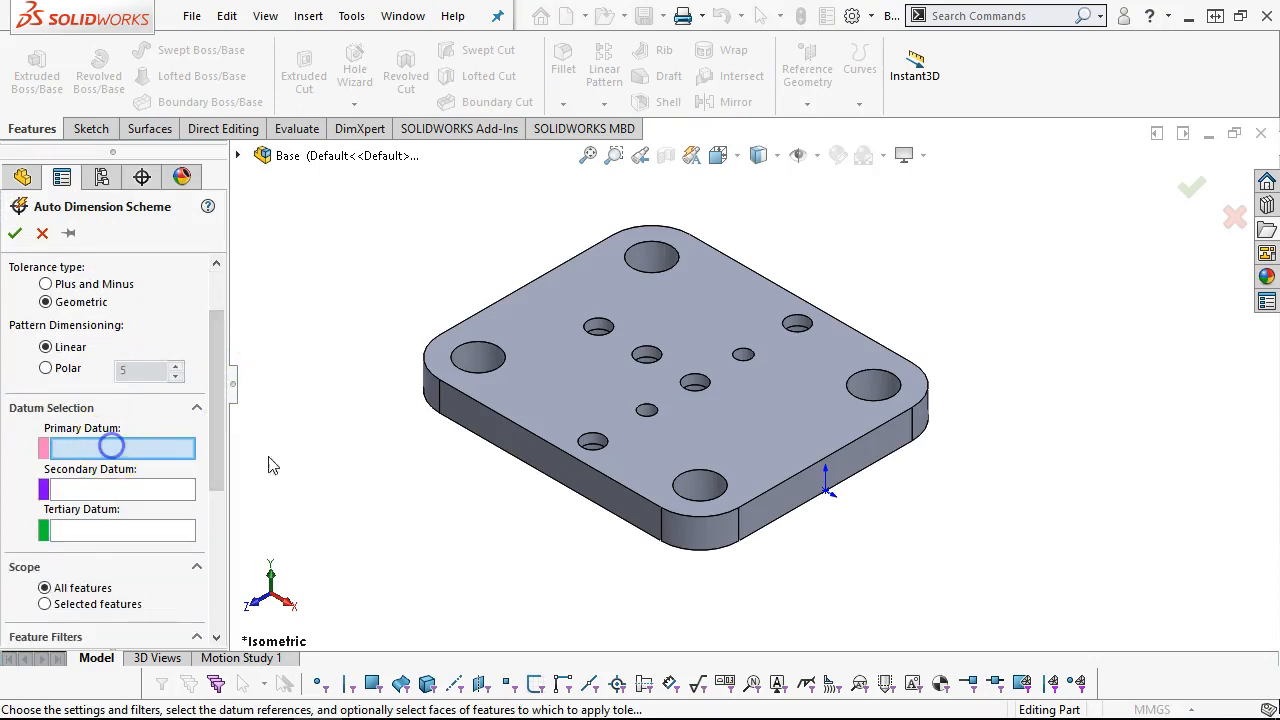
pyautogui.moveTo(429, 469); pyautogui.dragTo(429, 290, button='middle')
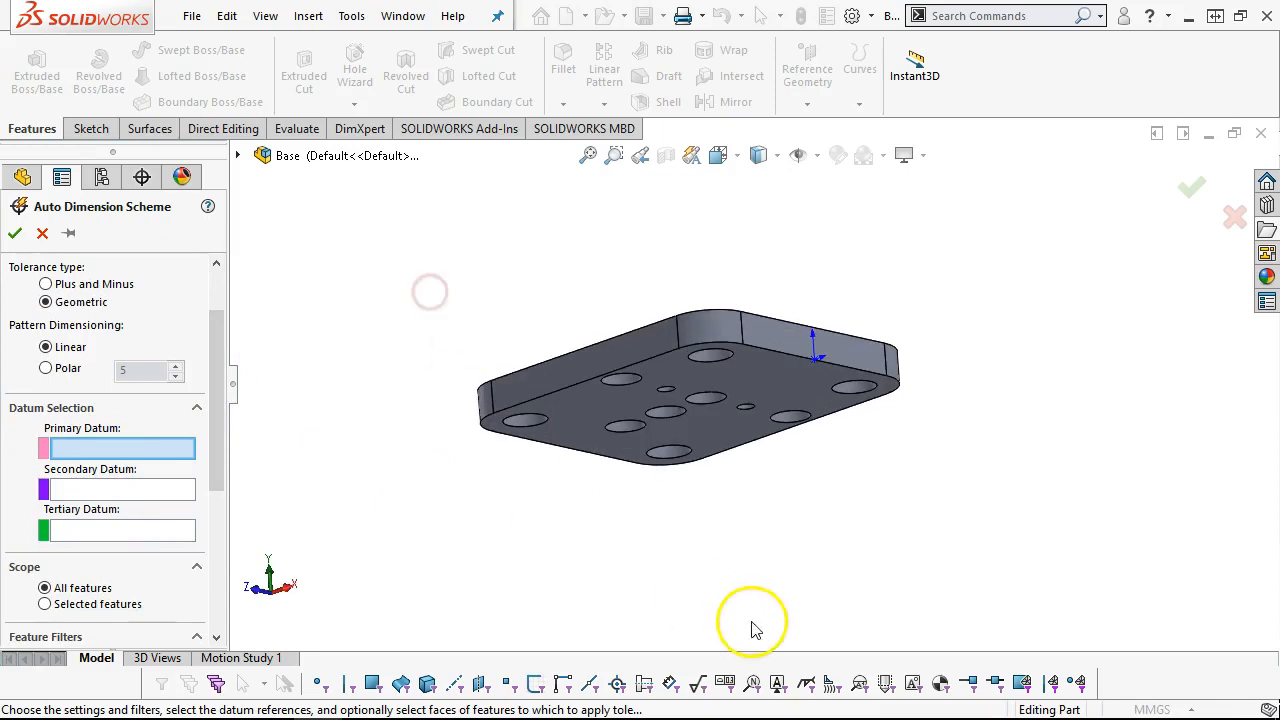
pyautogui.click(578, 424)
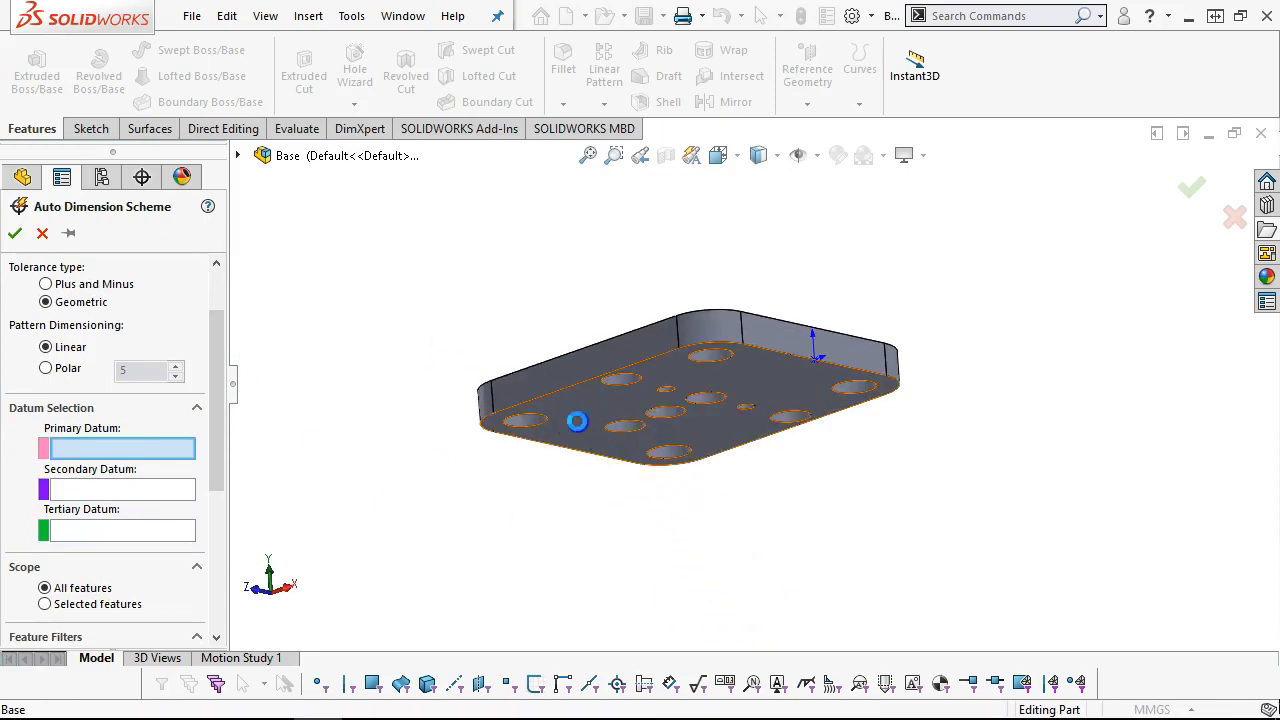
# Assign the plate's front side face as the secondary datum and the adjoining left side face as the tertiary datum
pyautogui.click(110, 489)
pyautogui.moveTo(447, 343); pyautogui.dragTo(595, 500, button='middle')
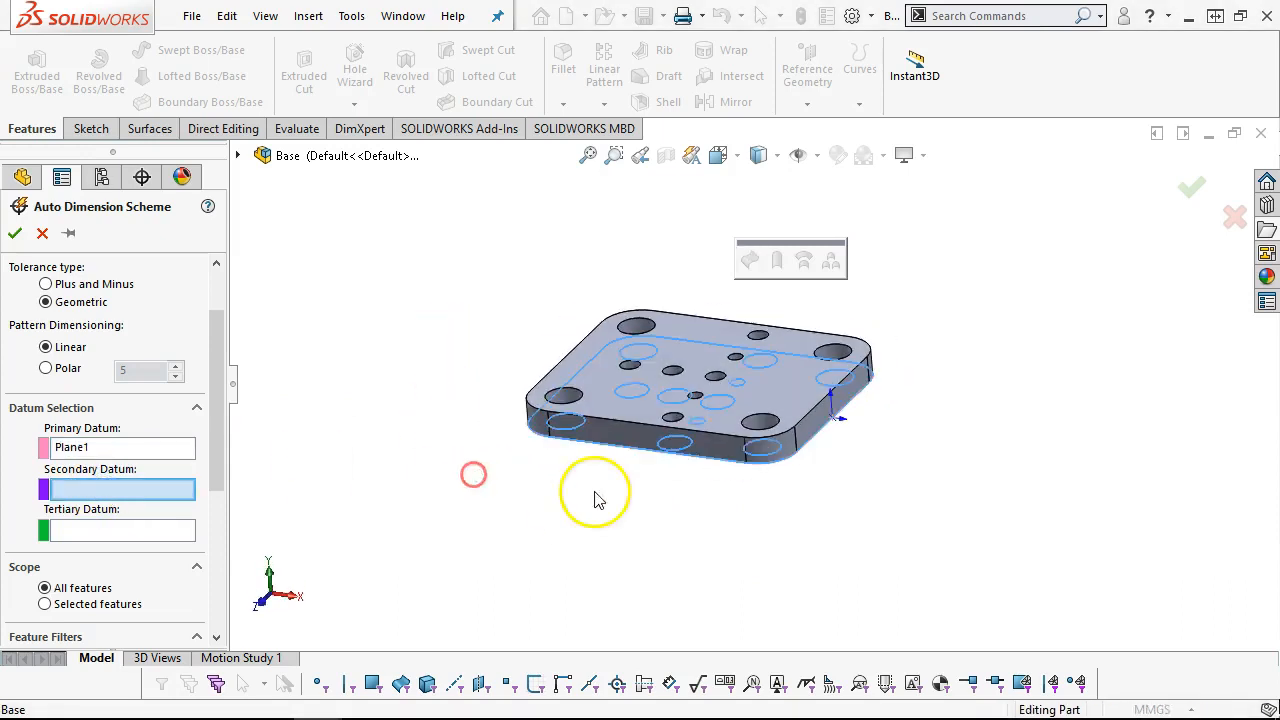
pyautogui.click(620, 430)
pyautogui.click(115, 531)
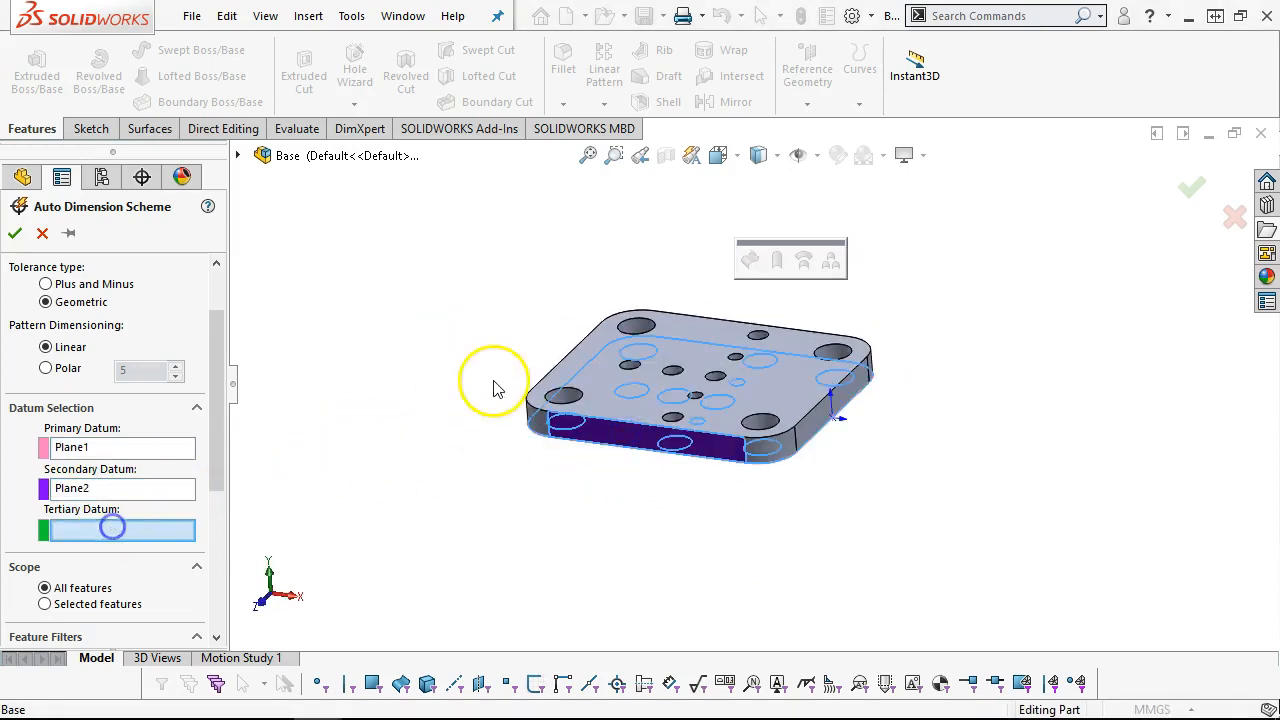
pyautogui.moveTo(491, 386); pyautogui.dragTo(568, 388, button='middle')
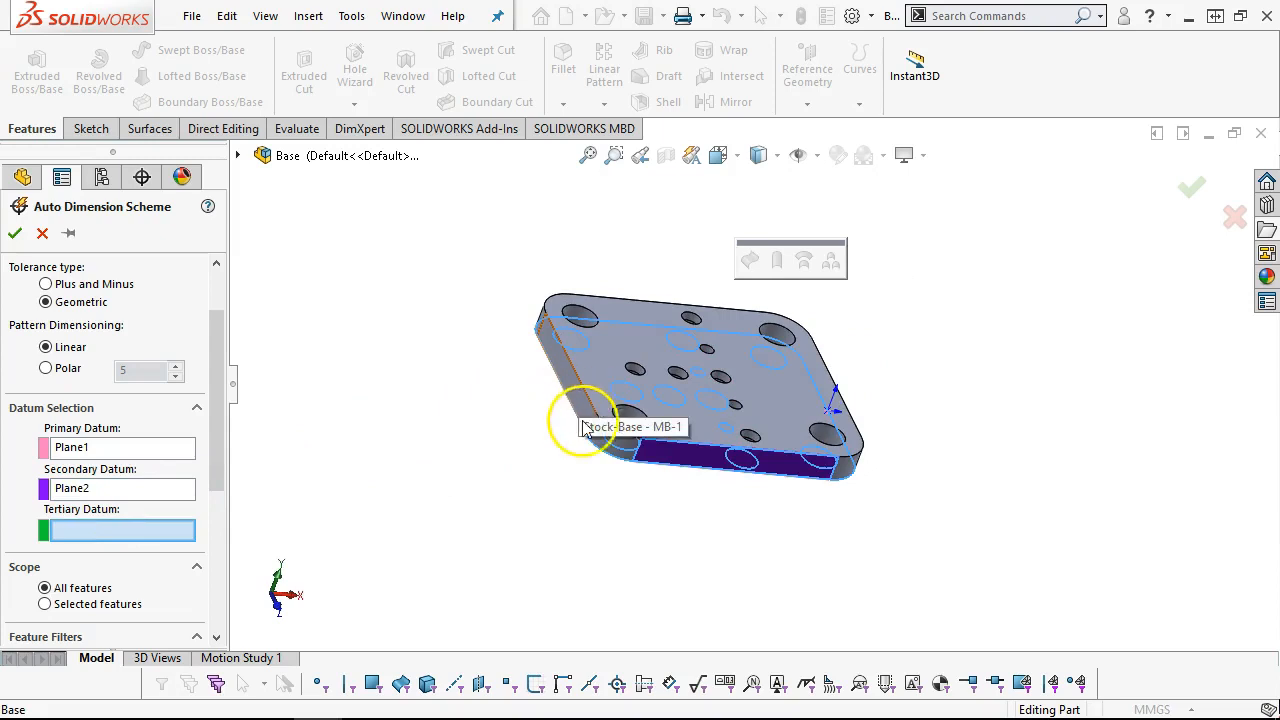
pyautogui.moveTo(666, 509); pyautogui.dragTo(657, 506, button='middle')
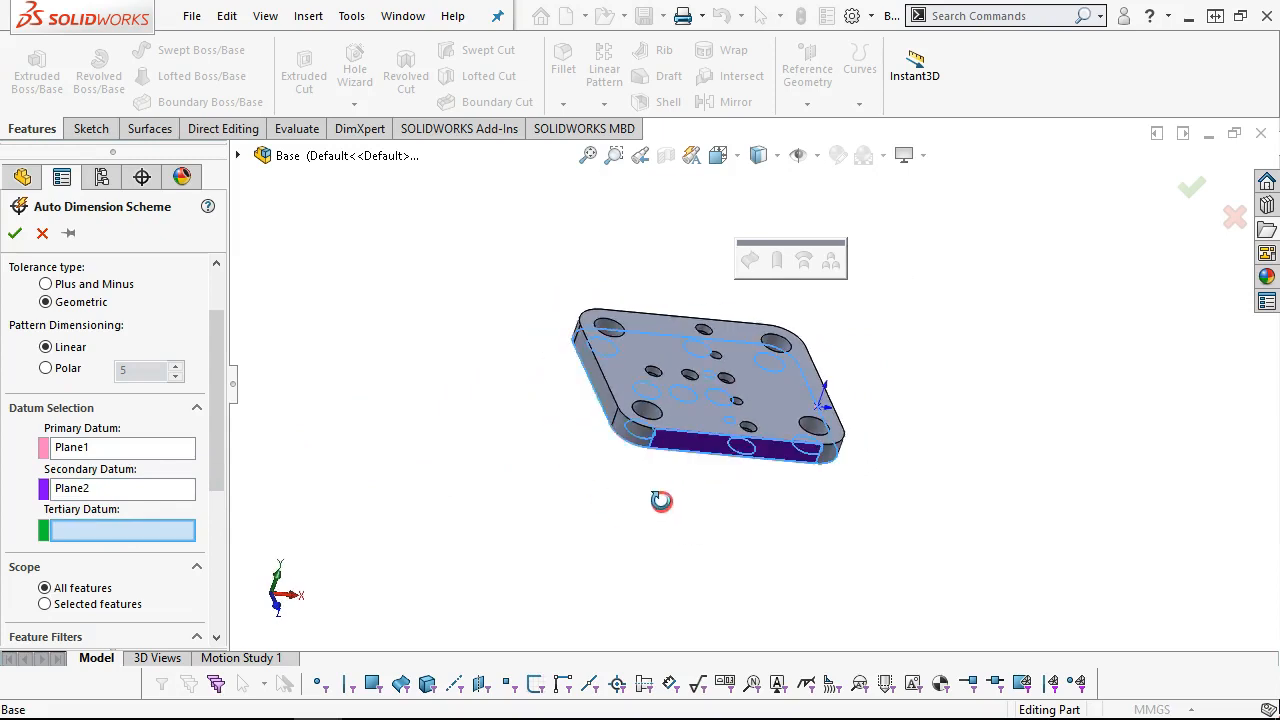
pyautogui.click(600, 395)
# Apply the geometric Auto Dimension Scheme to all features of the plate
pyautogui.moveTo(466, 386); pyautogui.dragTo(380, 331, button='middle')
pyautogui.moveTo(213, 420); pyautogui.dragTo(257, 329)
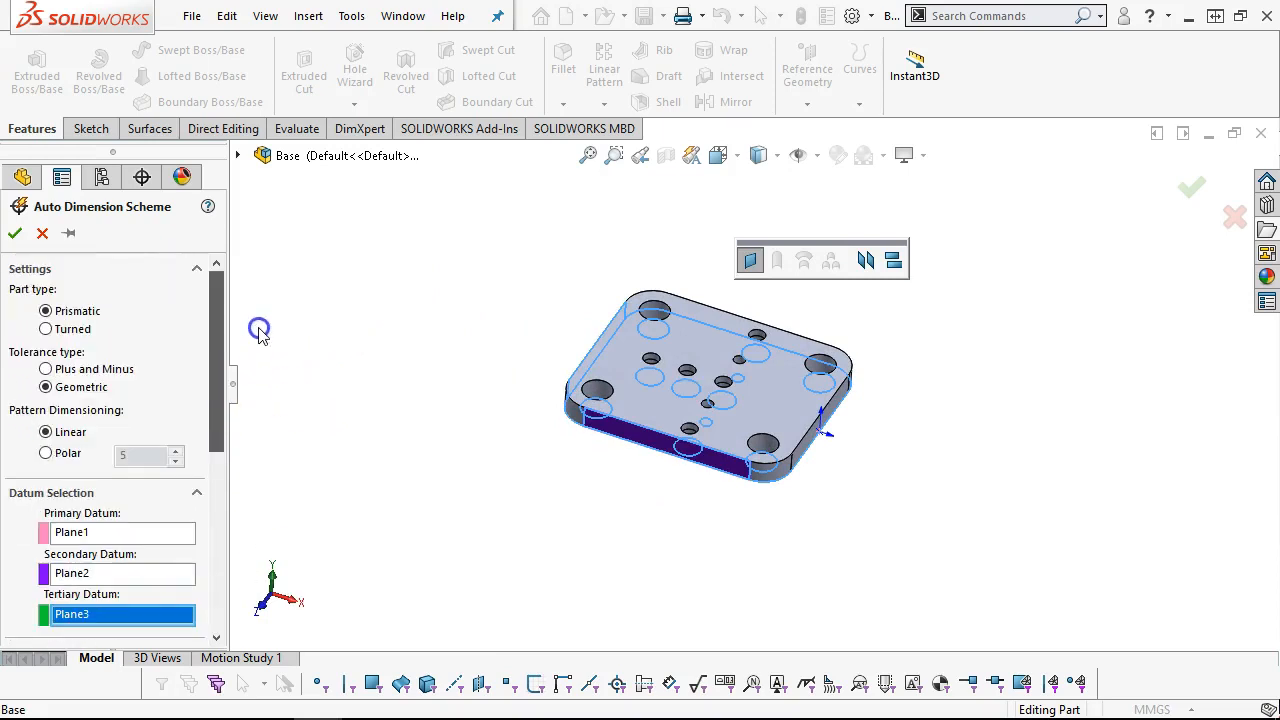
pyautogui.click(15, 234)
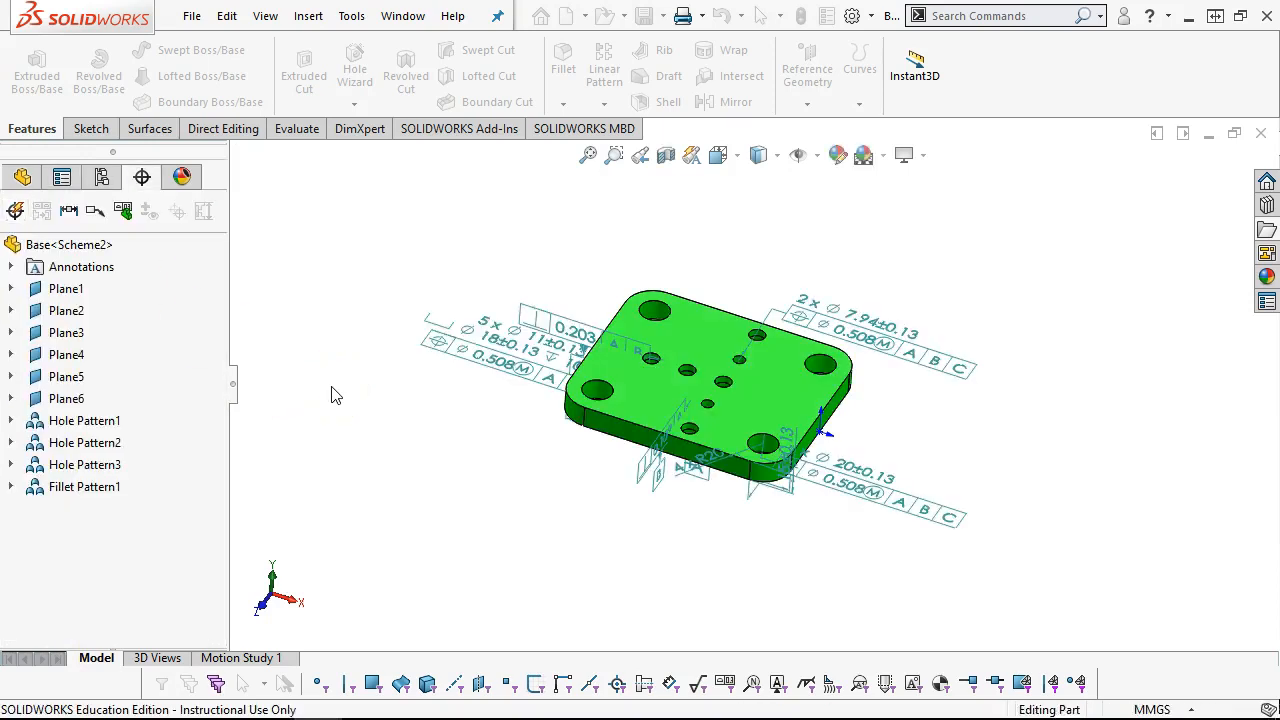
# Move the five-hole callout, the datum C perpendicularity frame and the 4x Ø20 hole callout clear of the plate
pyautogui.moveTo(735, 265); pyautogui.dragTo(737, 298, button='middle')
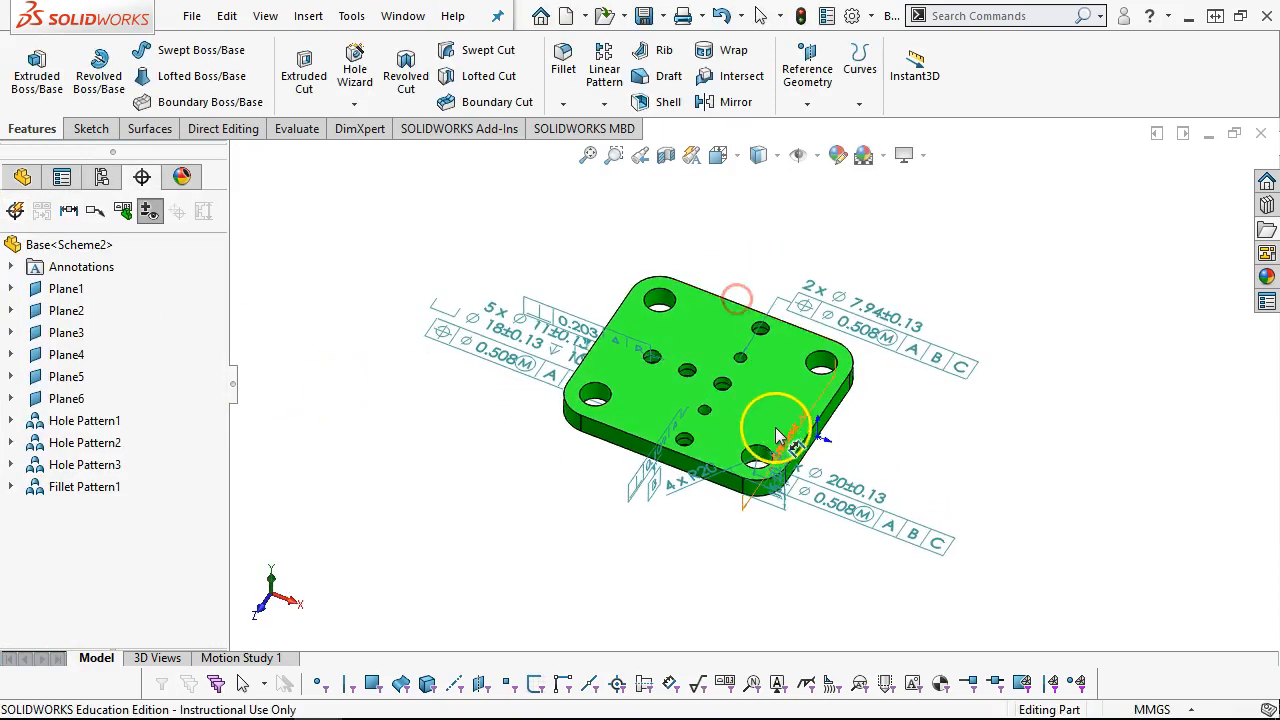
pyautogui.moveTo(778, 437); pyautogui.dragTo(743, 429, button='middle')
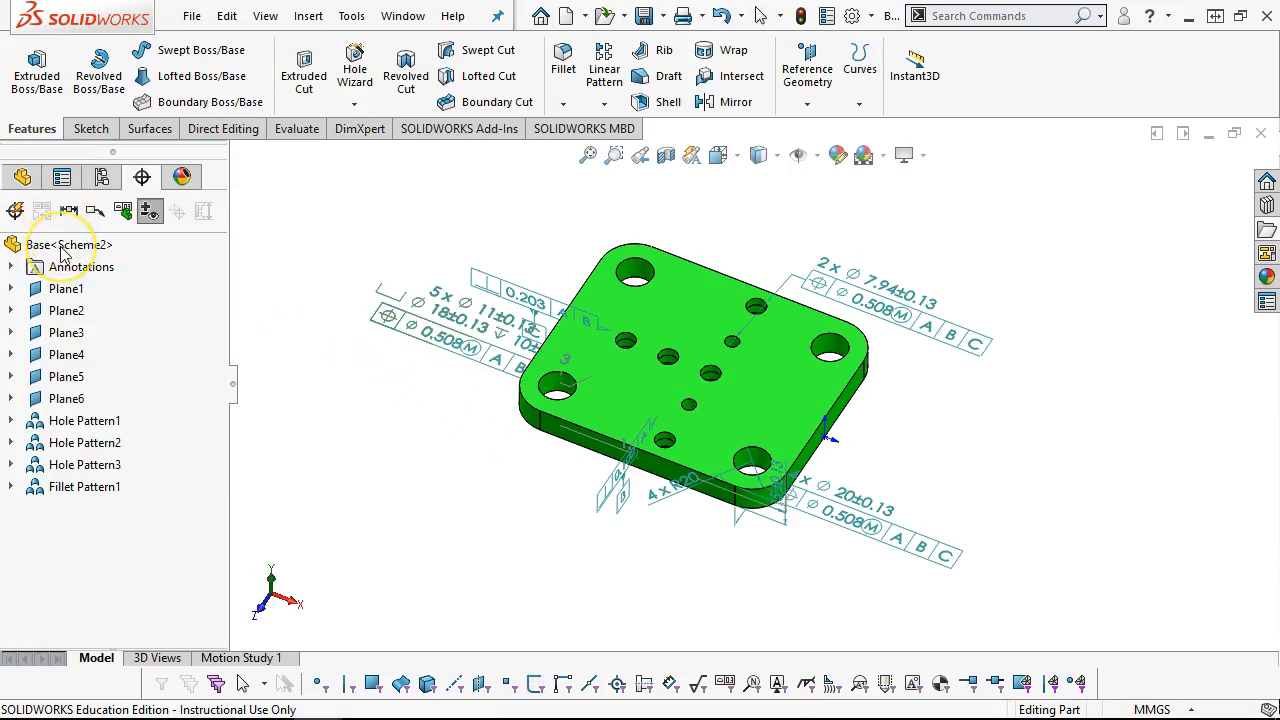
pyautogui.moveTo(475, 340); pyautogui.dragTo(383, 303)
pyautogui.moveTo(485, 300); pyautogui.dragTo(452, 220)
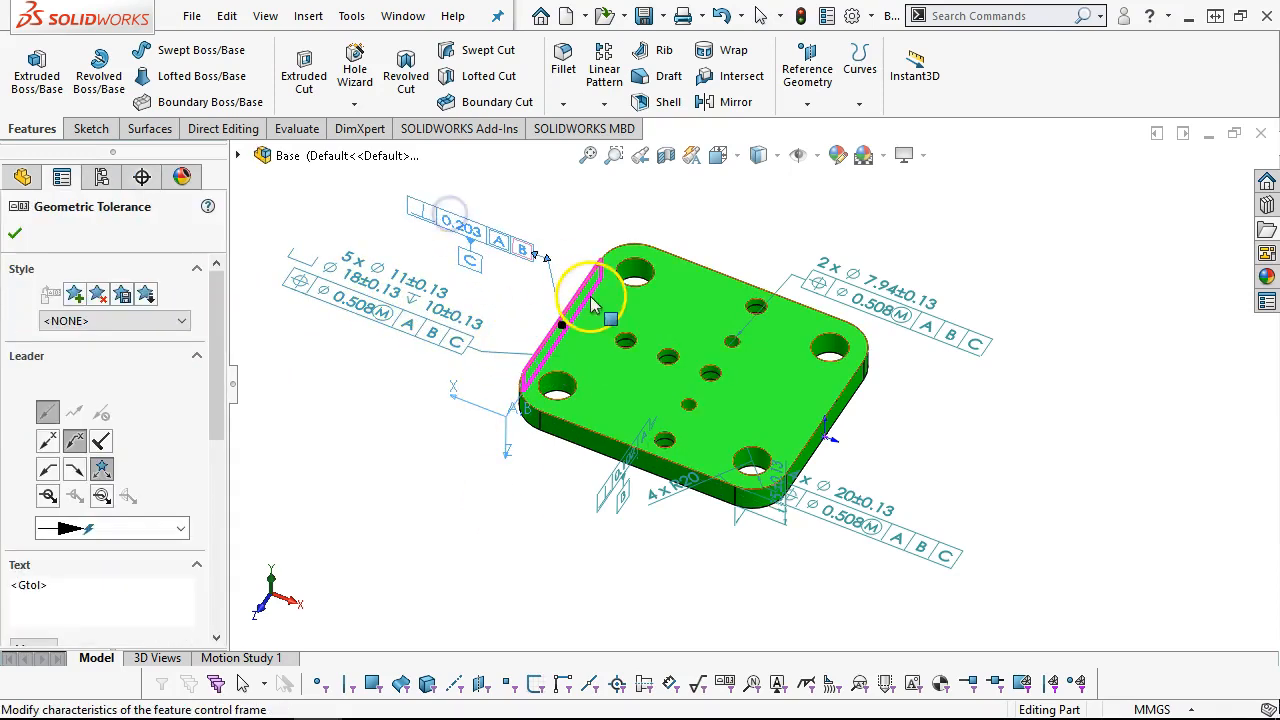
pyautogui.moveTo(857, 514); pyautogui.dragTo(976, 478)
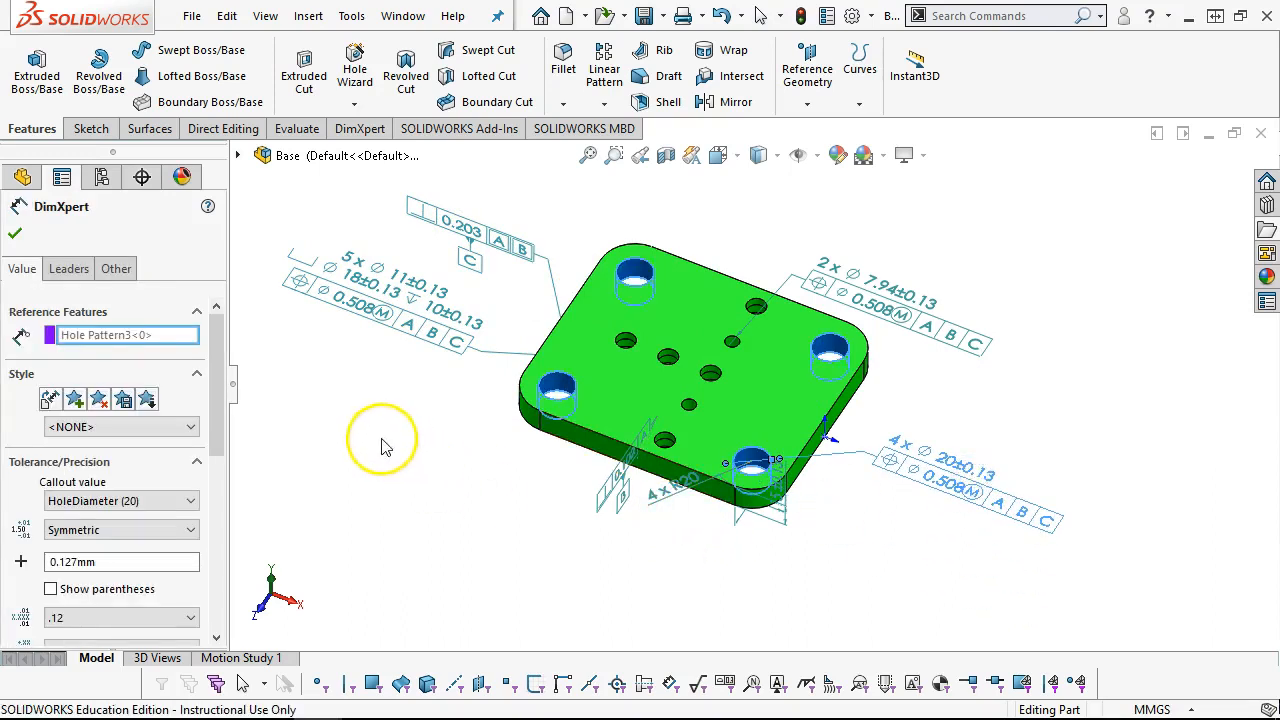
pyautogui.click(14, 234)
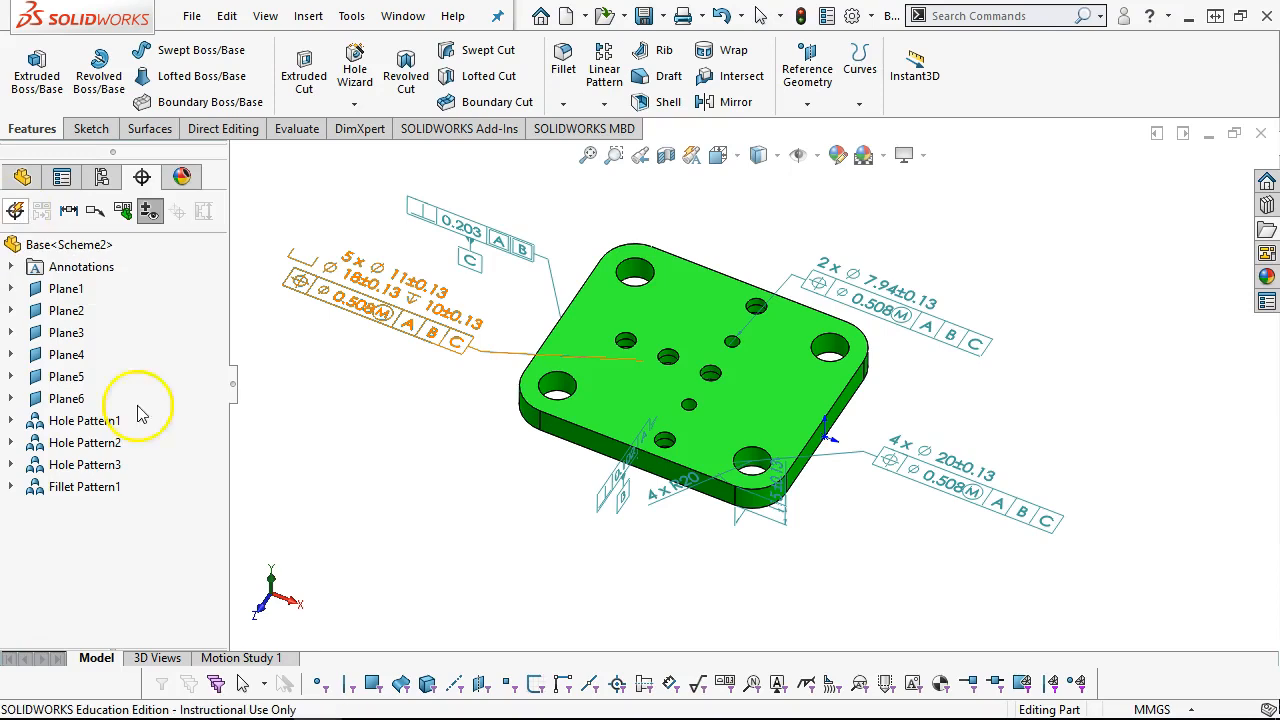
# Start another Auto Dimension Scheme with Plus and Minus tolerances and set the bottom face, datum A, as the primary reference
pyautogui.rightClick(105, 528)
pyautogui.click(15, 209)
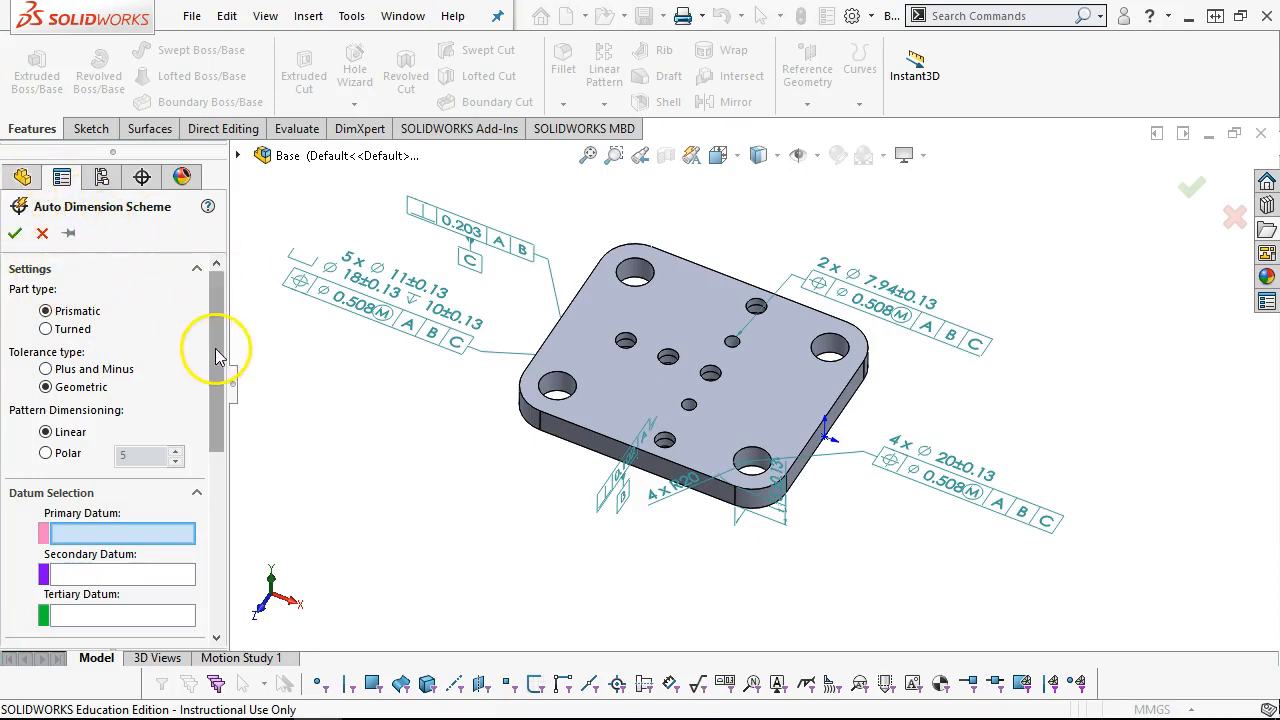
pyautogui.click(45, 369)
pyautogui.moveTo(212, 387); pyautogui.dragTo(216, 436)
pyautogui.click(158, 431)
pyautogui.moveTo(485, 560); pyautogui.dragTo(653, 360, button='middle')
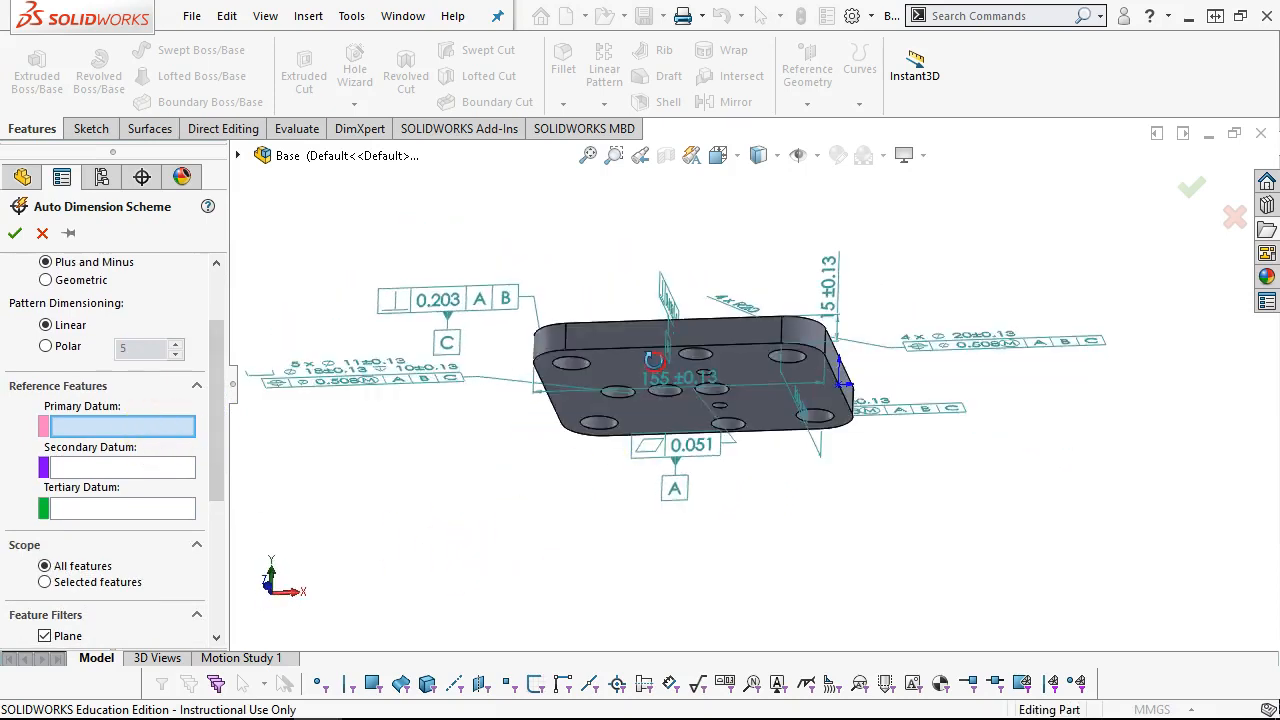
pyautogui.click(645, 365)
# Set the left side face, datum C, as the secondary reference and apply the Plus and Minus scheme
pyautogui.moveTo(517, 429); pyautogui.dragTo(500, 583, button='middle')
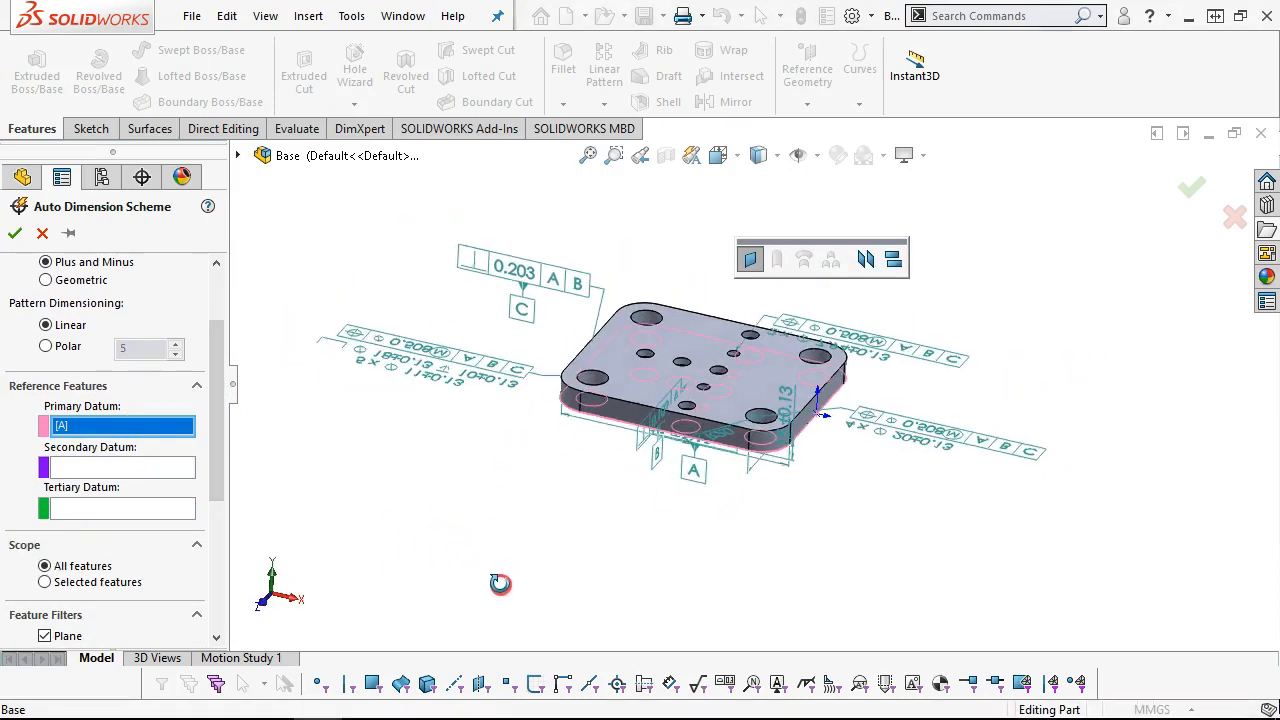
pyautogui.click(74, 463)
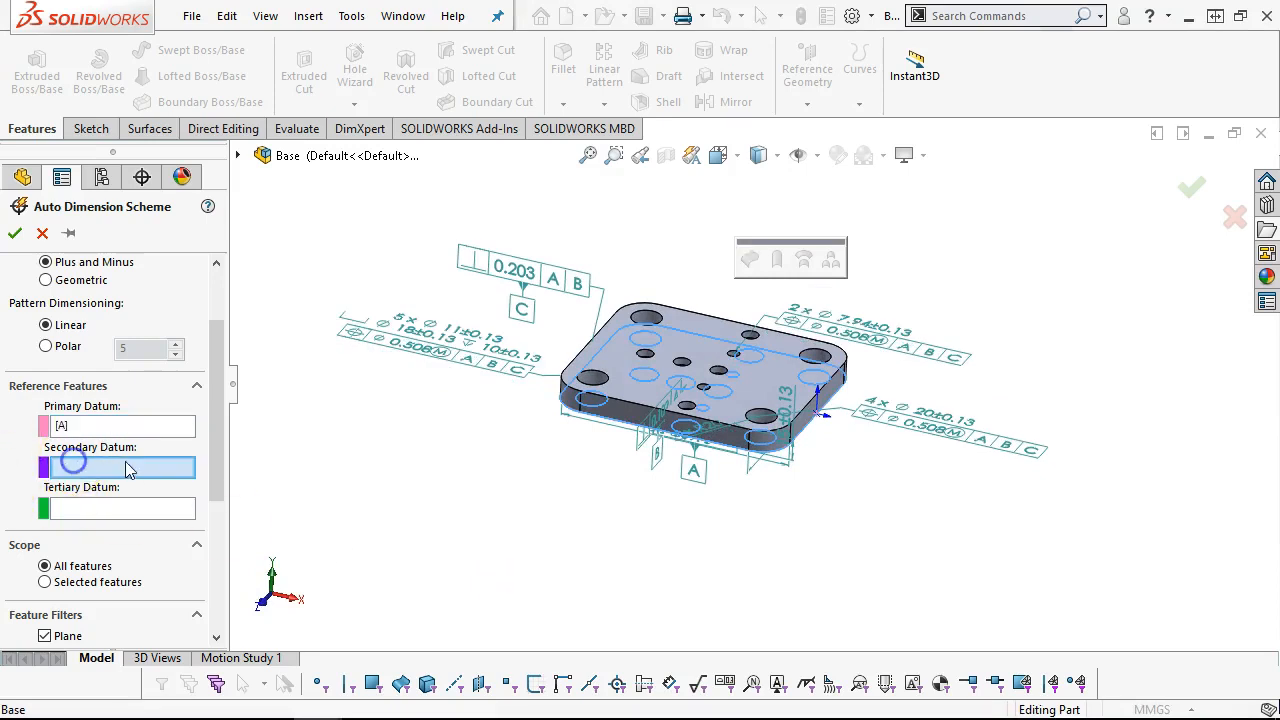
pyautogui.click(618, 432)
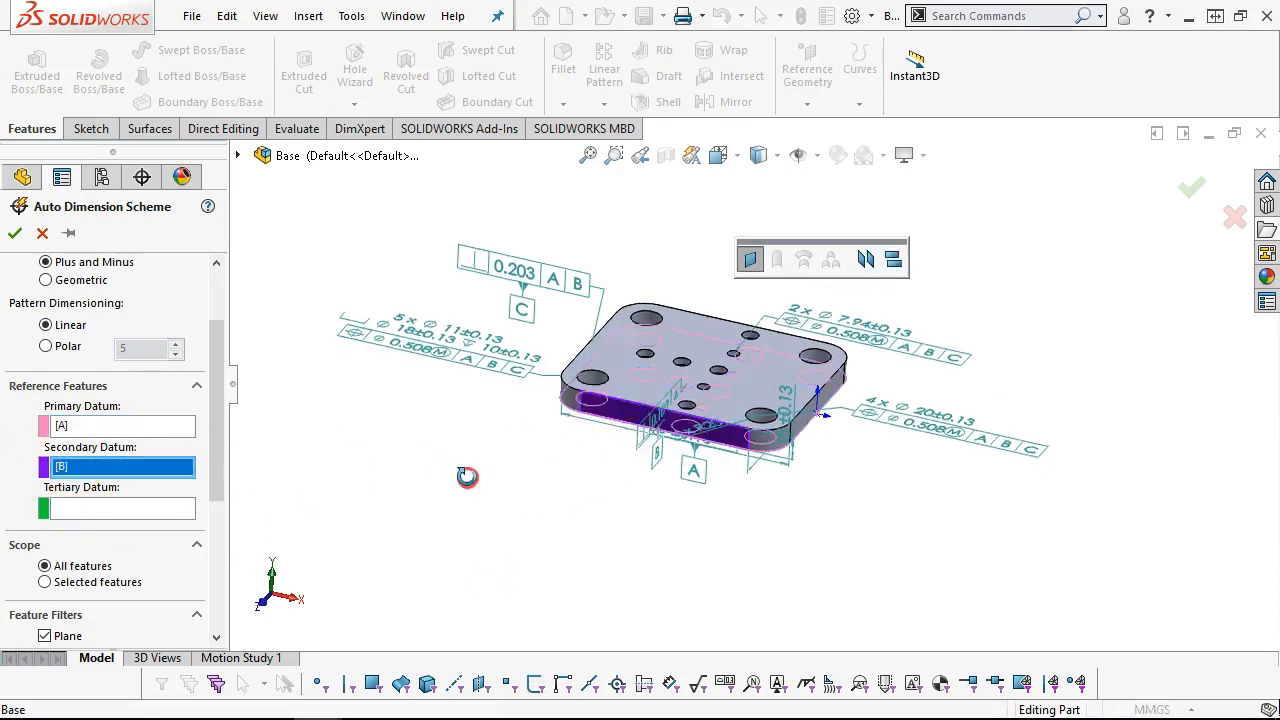
pyautogui.moveTo(467, 476); pyautogui.dragTo(537, 563, button='middle')
pyautogui.click(630, 378)
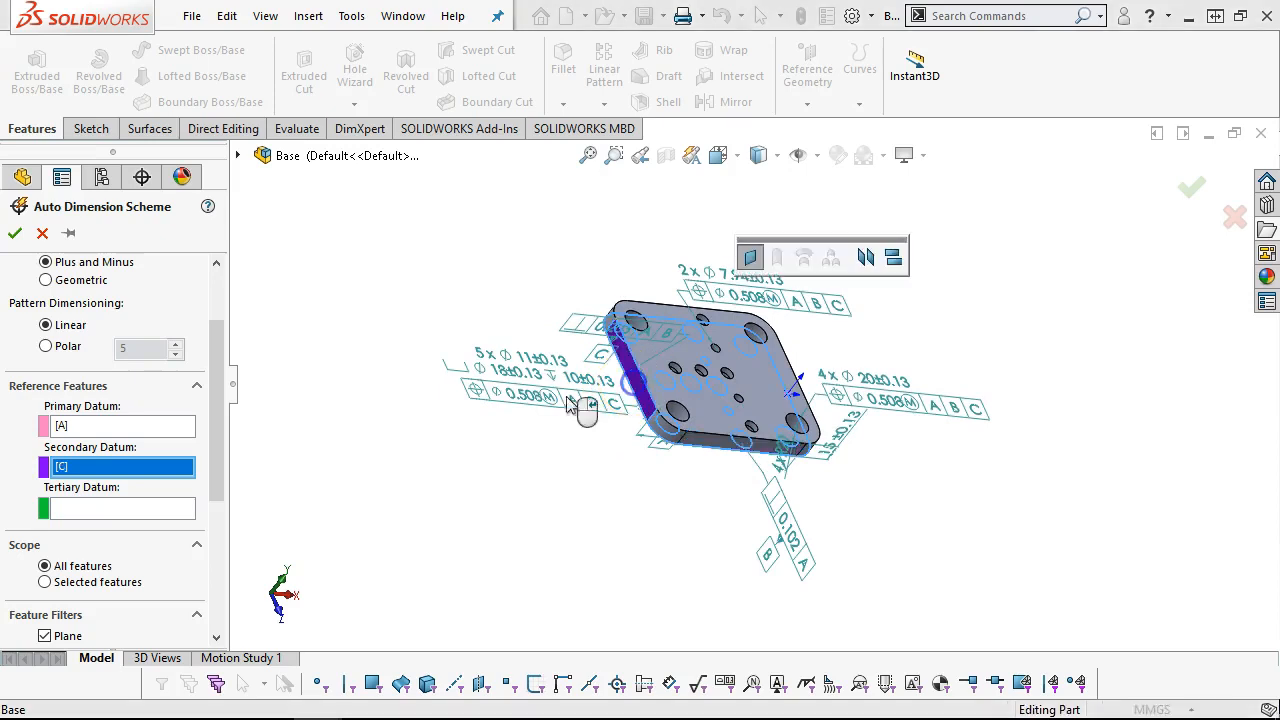
pyautogui.moveTo(220, 408); pyautogui.dragTo(249, 314)
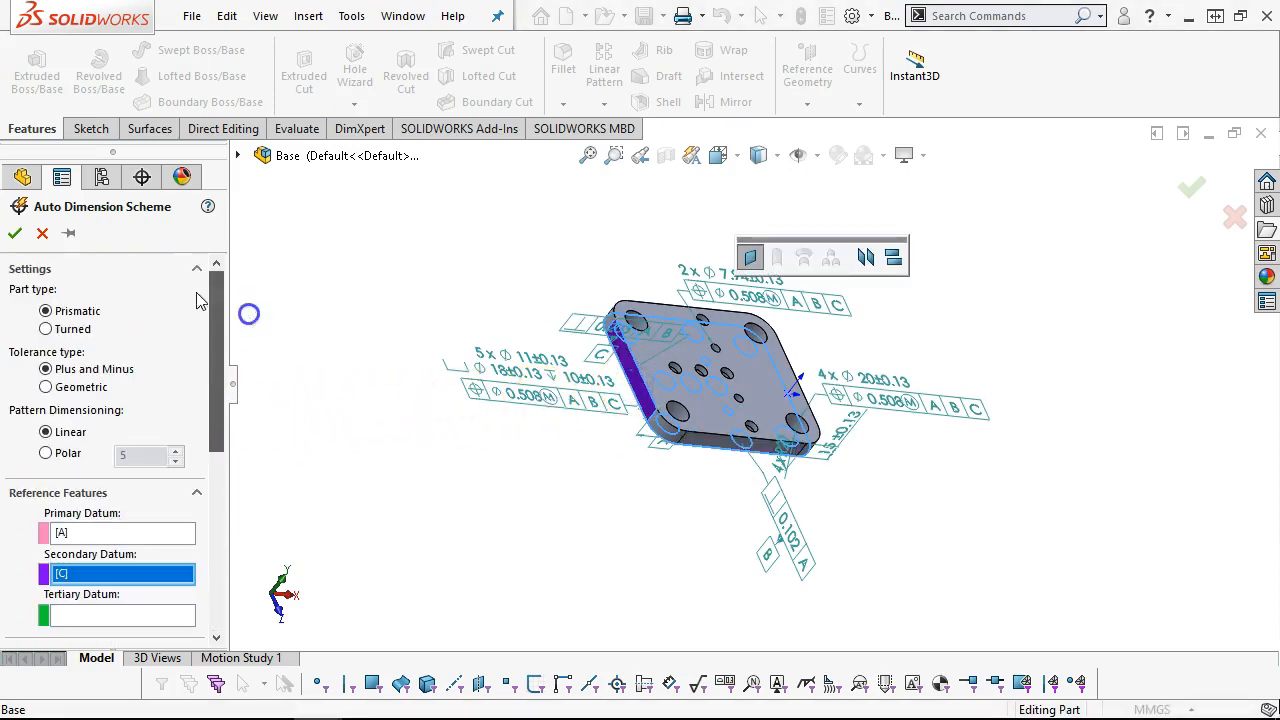
pyautogui.click(14, 232)
# Move the plate's 155 length dimension and 130 width dimension below the plate, clear of the other annotations
pyautogui.moveTo(551, 543); pyautogui.dragTo(480, 397, button='middle')
pyautogui.moveTo(663, 410); pyautogui.dragTo(655, 502)
pyautogui.click(795, 420)
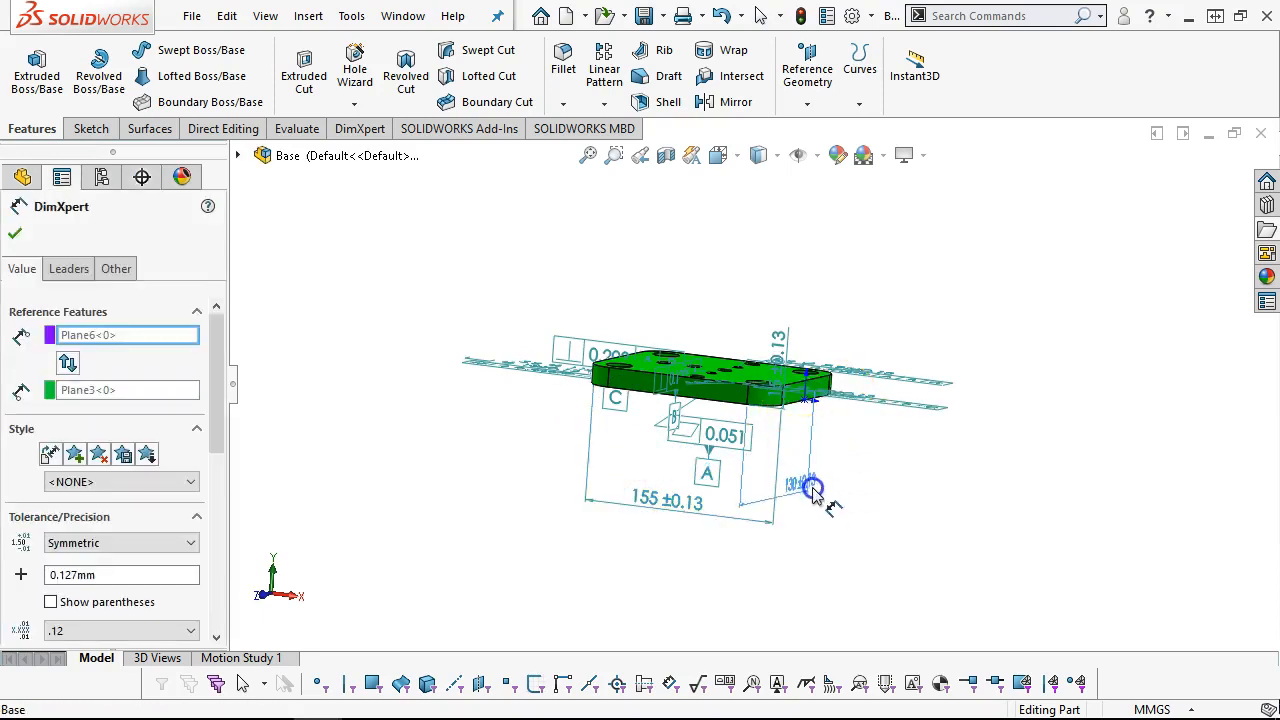
pyautogui.moveTo(820, 503); pyautogui.dragTo(834, 557, button='middle')
pyautogui.scroll(-3, 703, 490)
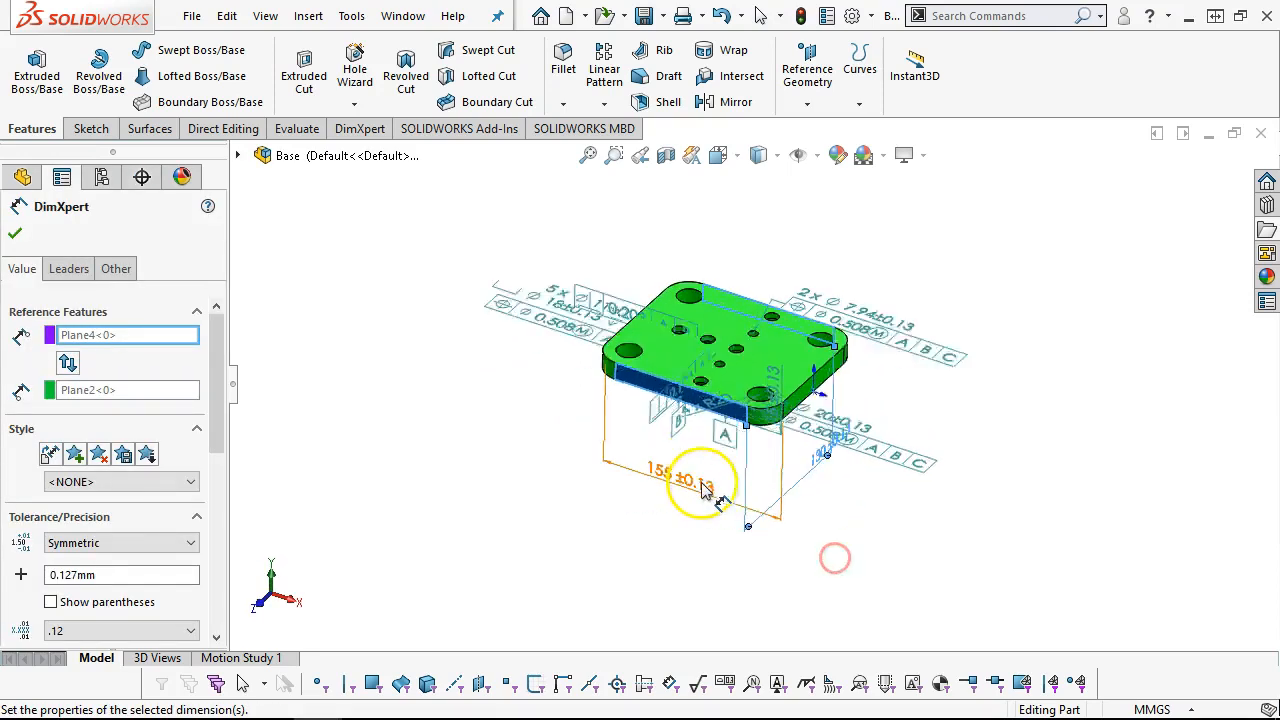
pyautogui.scroll(1, 746, 441)
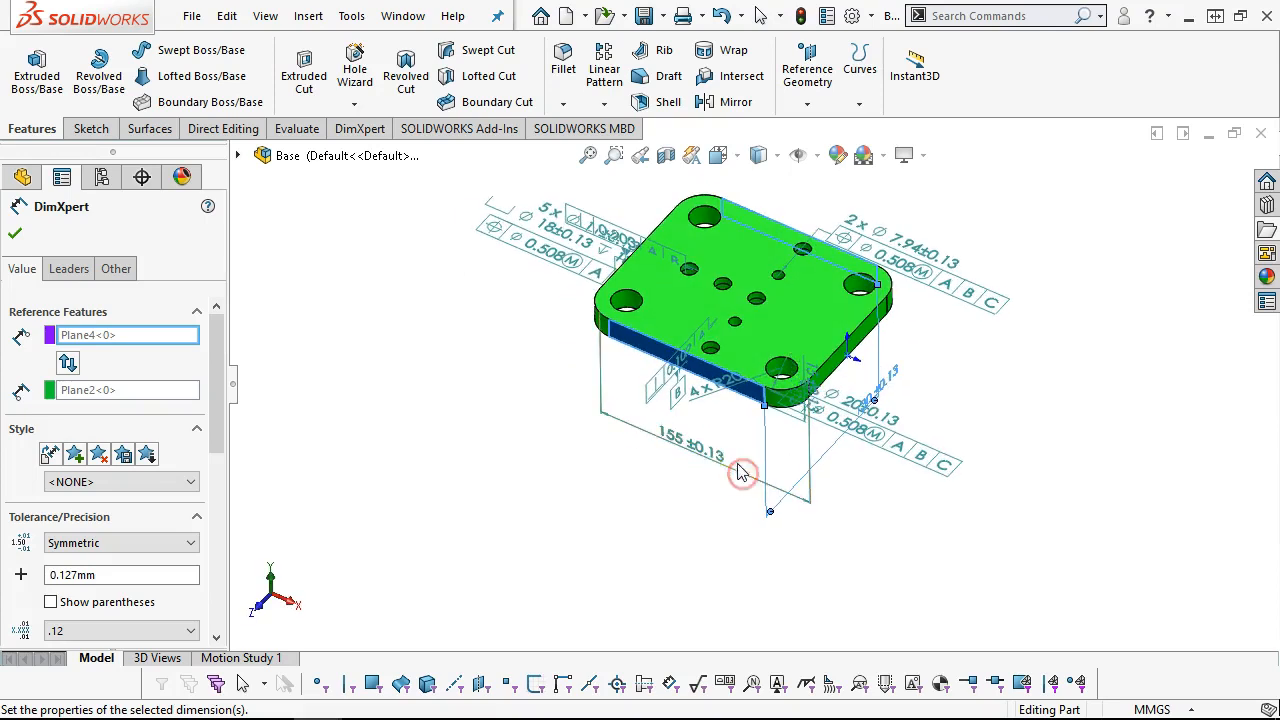
# Reassign the plate's 155 length dimension to another annotation view so it lies parallel to the top face, beyond the plate's rear edge
pyautogui.rightClick(667, 436)
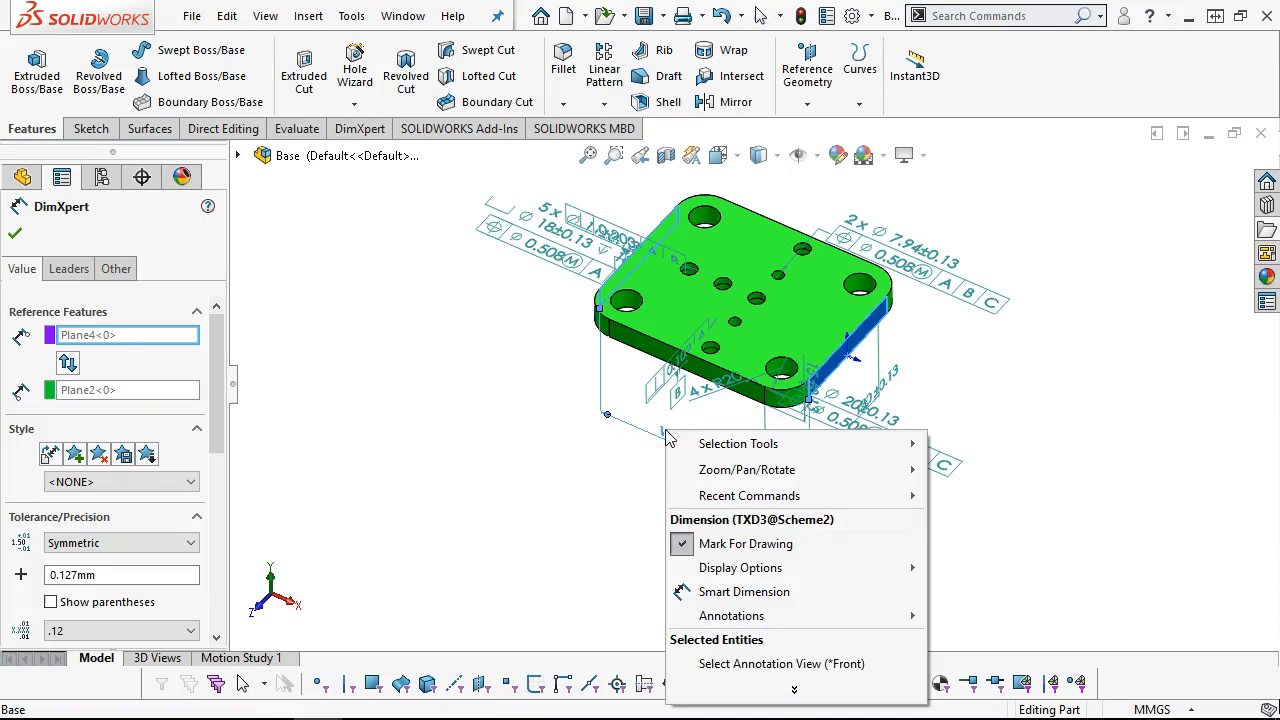
pyautogui.click(785, 666)
pyautogui.click(830, 682)
pyautogui.moveTo(832, 680)
pyautogui.mouseDown()
pyautogui.moveTo(823, 577)
pyautogui.moveTo(394, 249)
pyautogui.mouseUp()
pyautogui.click(396, 302)
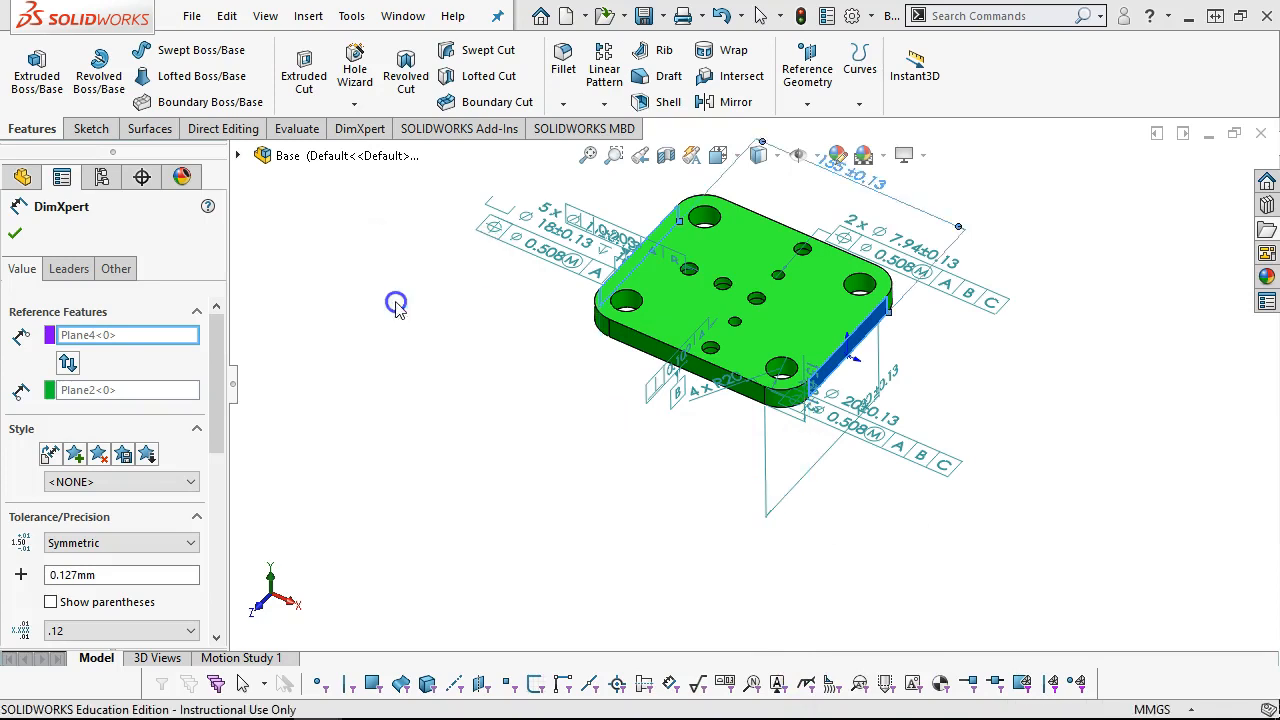
pyautogui.scroll(2, 1025, 291)
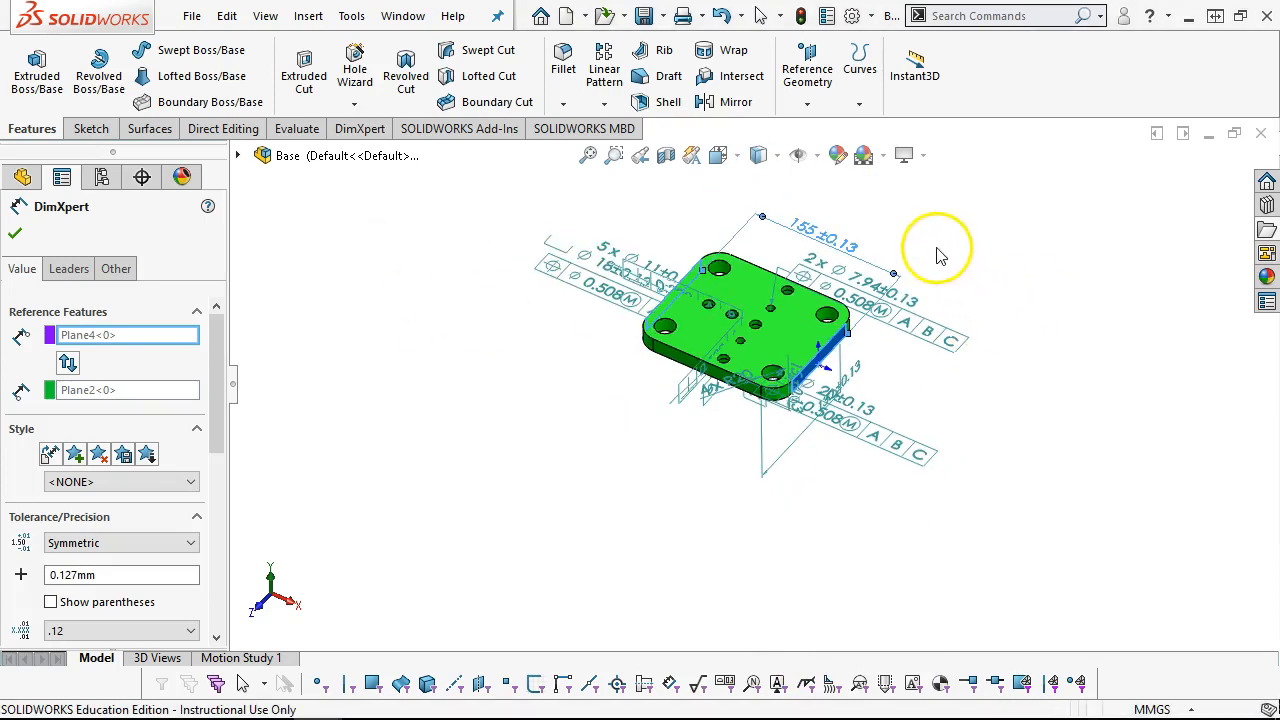
pyautogui.click(914, 217)
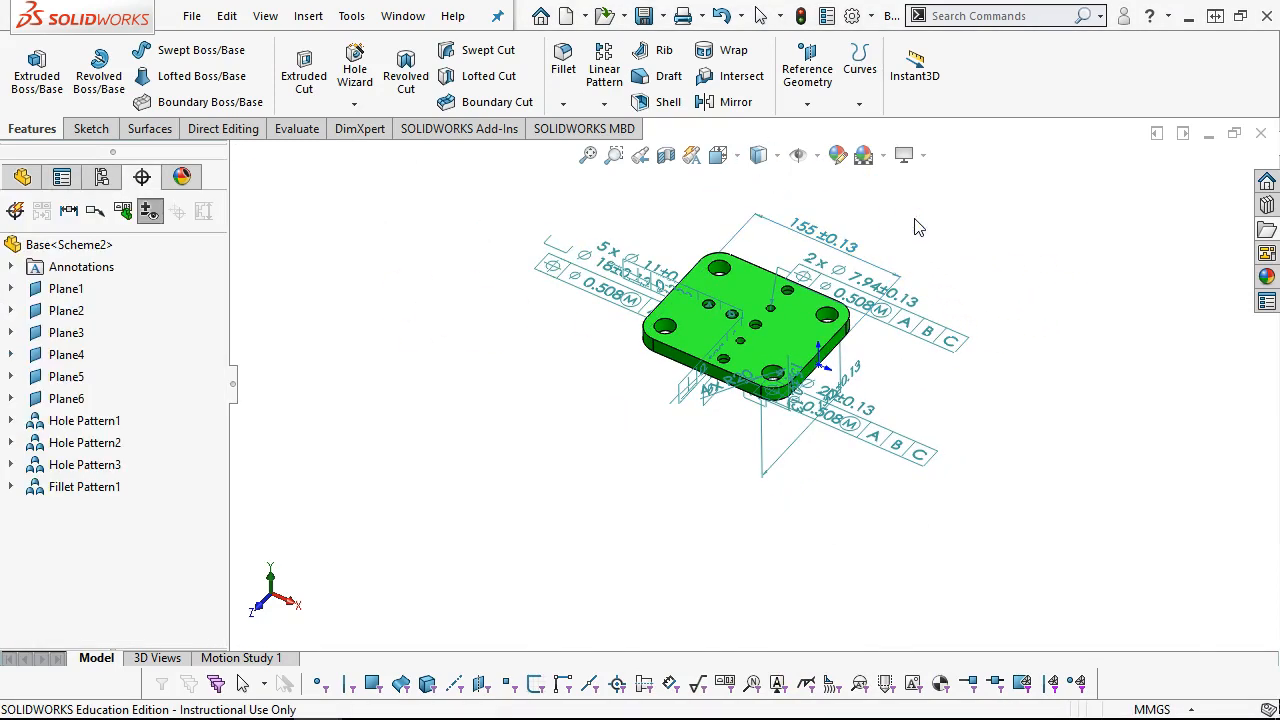
# Save the Base part and switch to the Cam Follower drawing
pyautogui.scroll(-1, 880, 250)
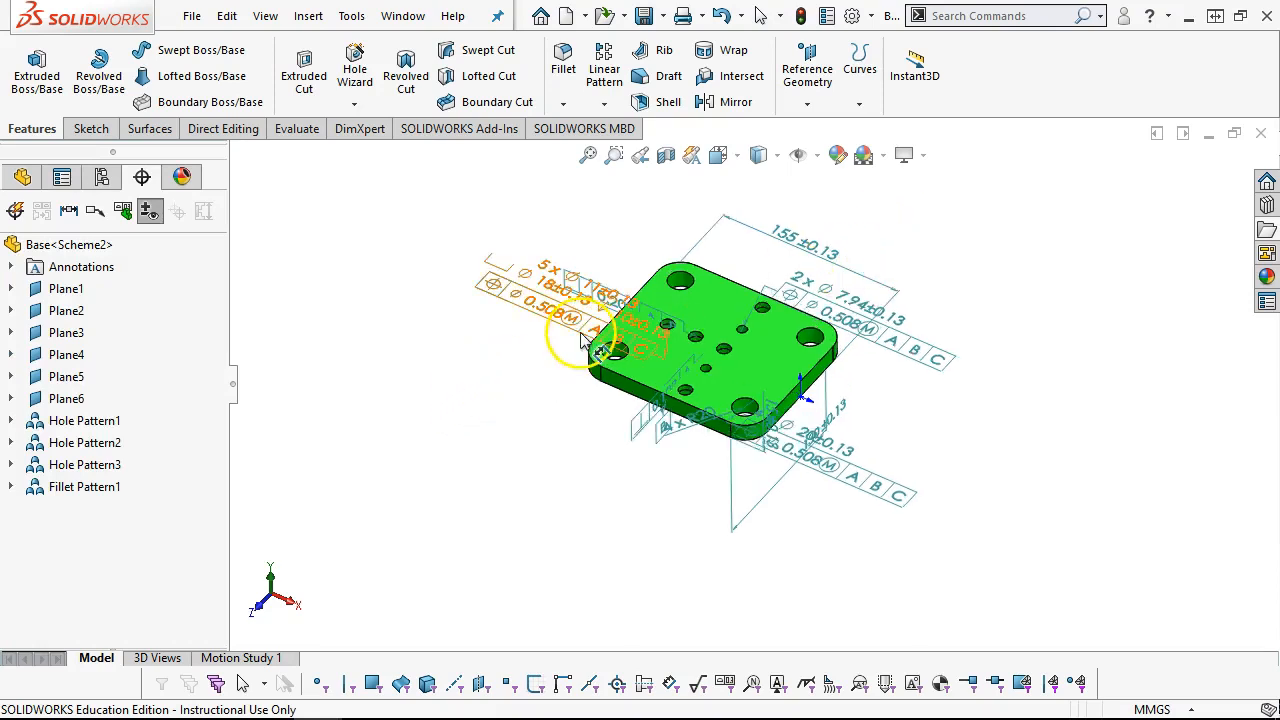
pyautogui.scroll(-1, 914, 382)
pyautogui.scroll(1, 575, 240)
pyautogui.scroll(-1, 573, 214)
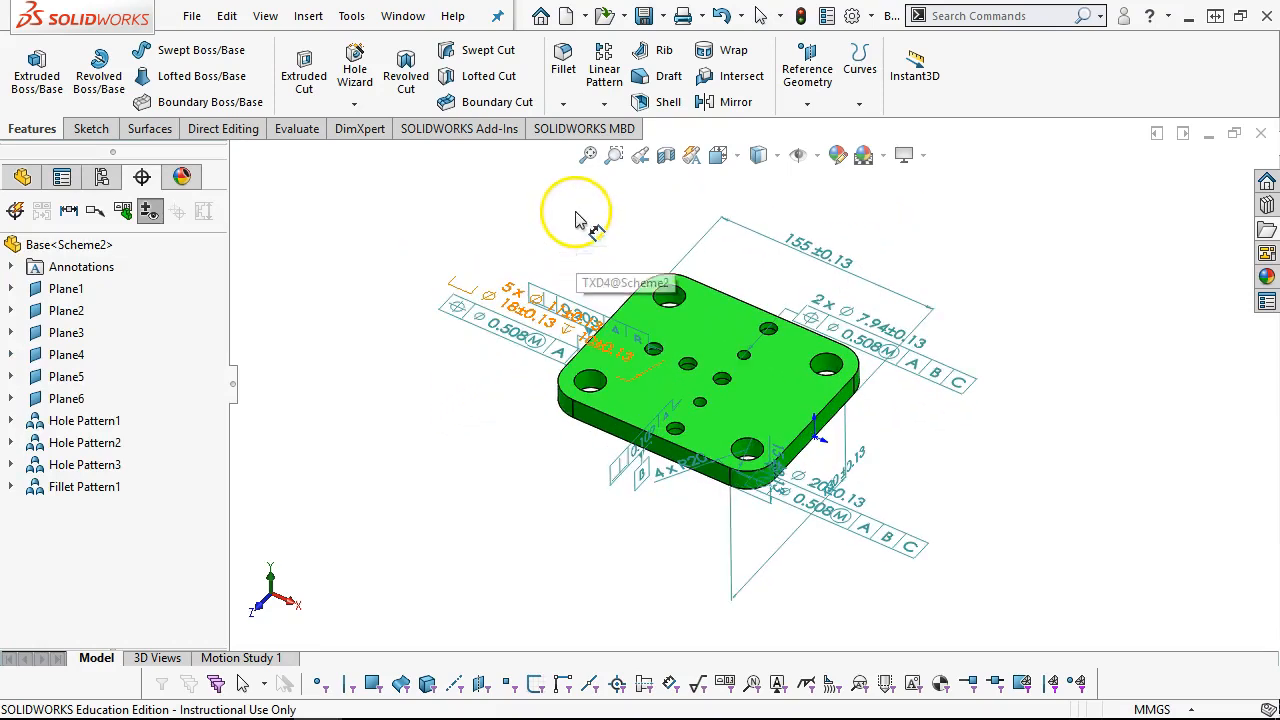
pyautogui.click(643, 15)
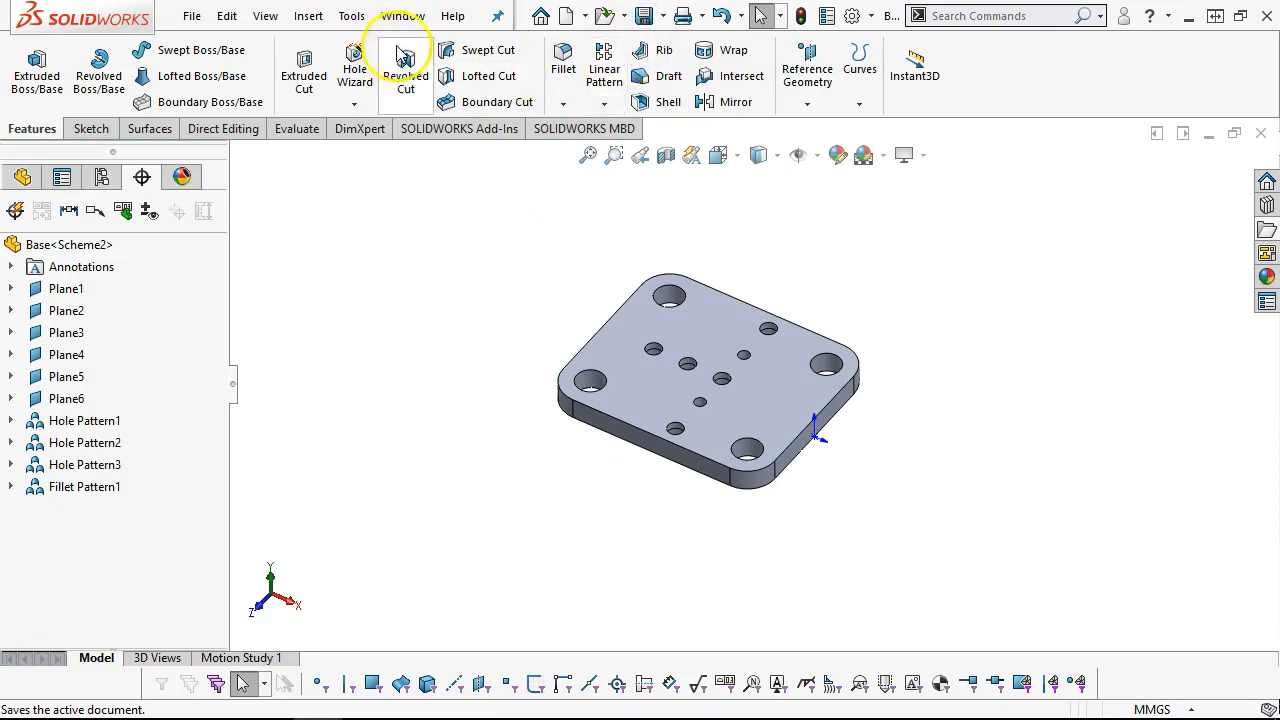
pyautogui.click(403, 16)
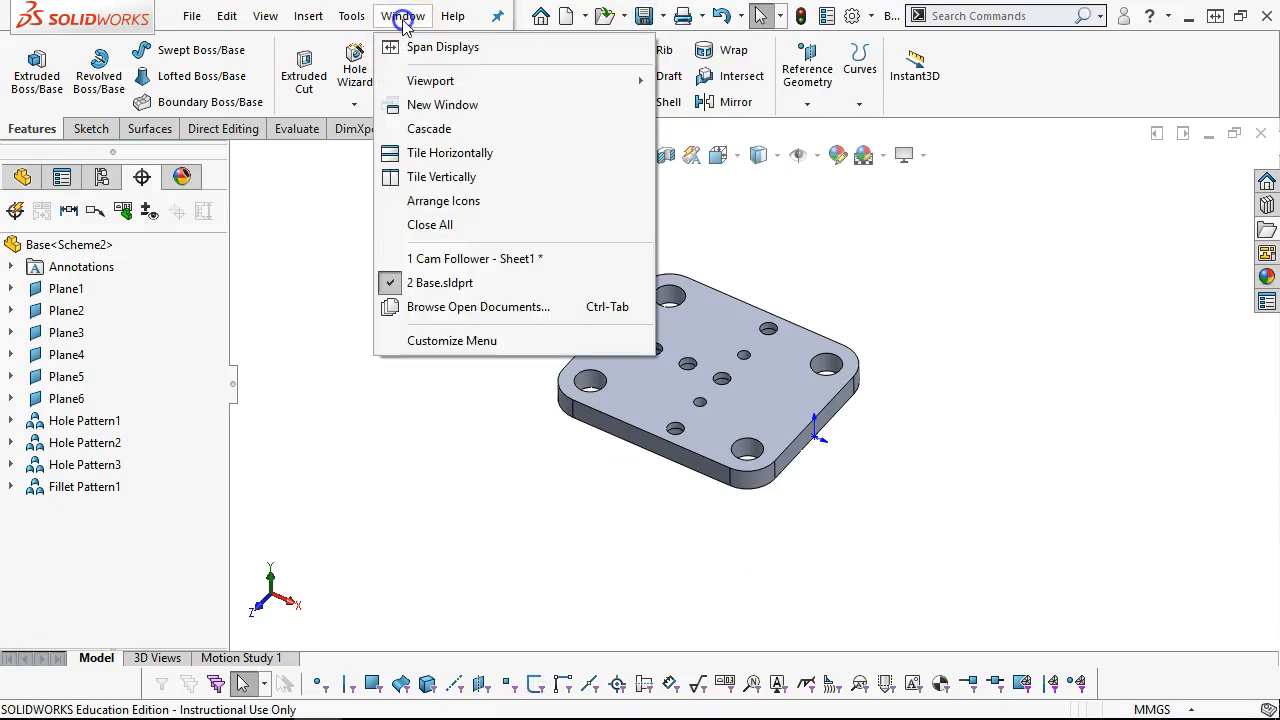
pyautogui.click(470, 258)
# Set up Model Items for the plate's plan view, adding geometric tolerances and datums to the imported annotations
pyautogui.click(470, 331)
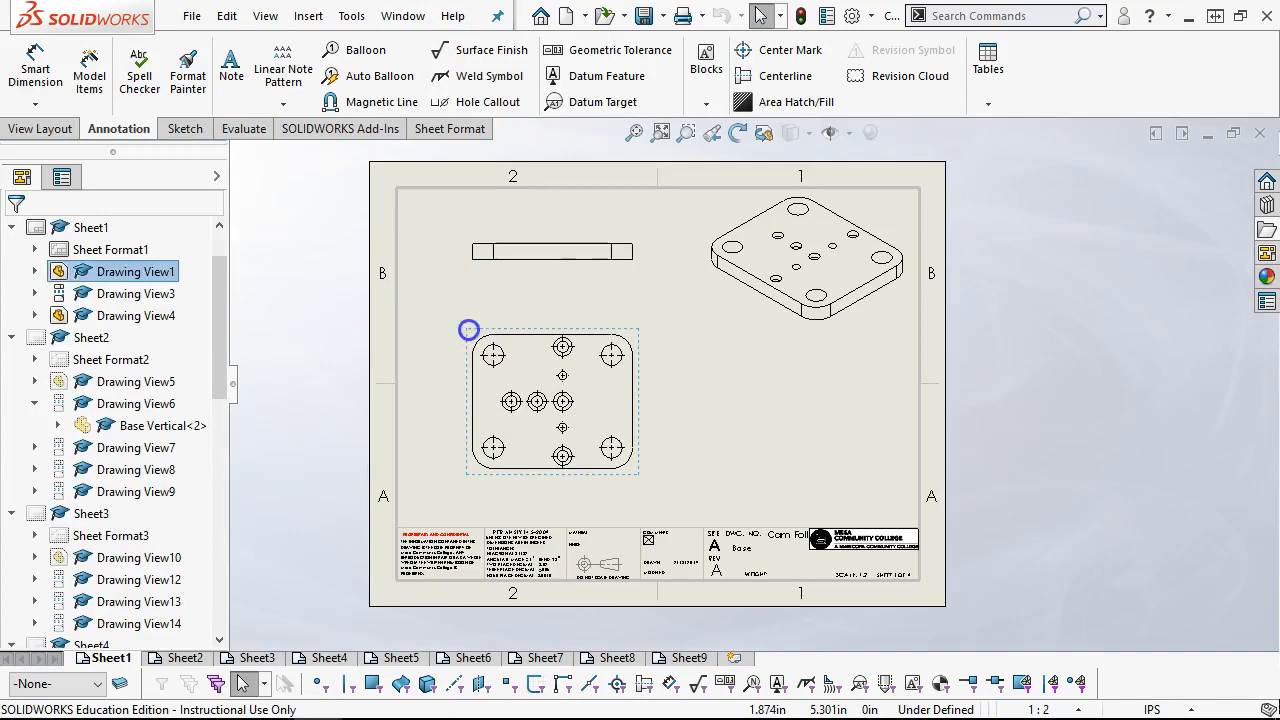
pyautogui.click(88, 76)
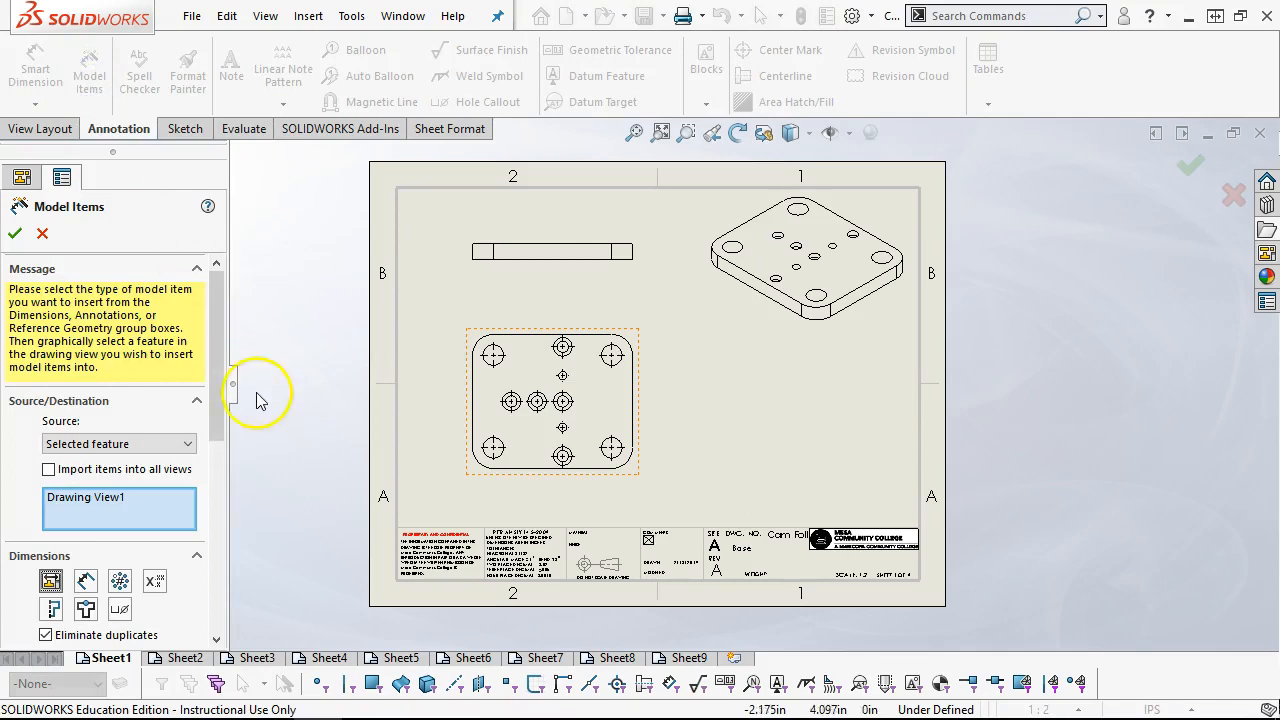
pyautogui.moveTo(217, 344); pyautogui.dragTo(202, 431)
pyautogui.click(45, 348)
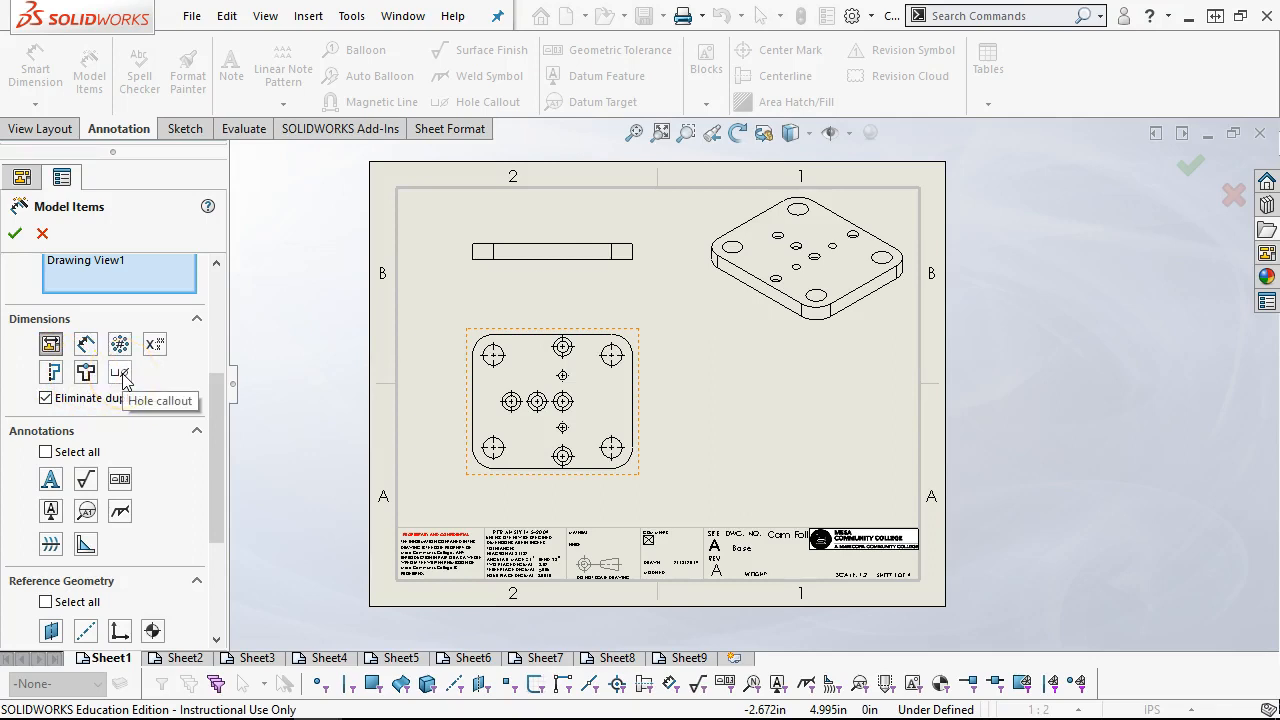
pyautogui.scroll(-3, 122, 378)
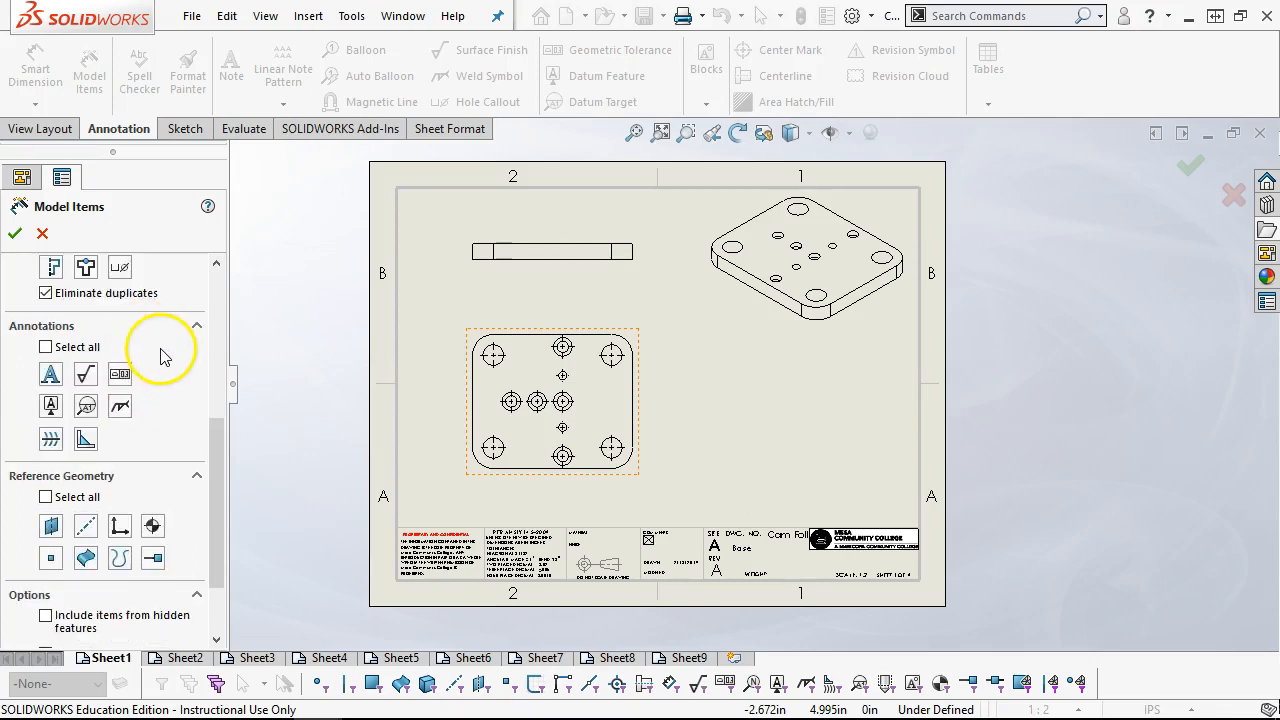
pyautogui.click(119, 377)
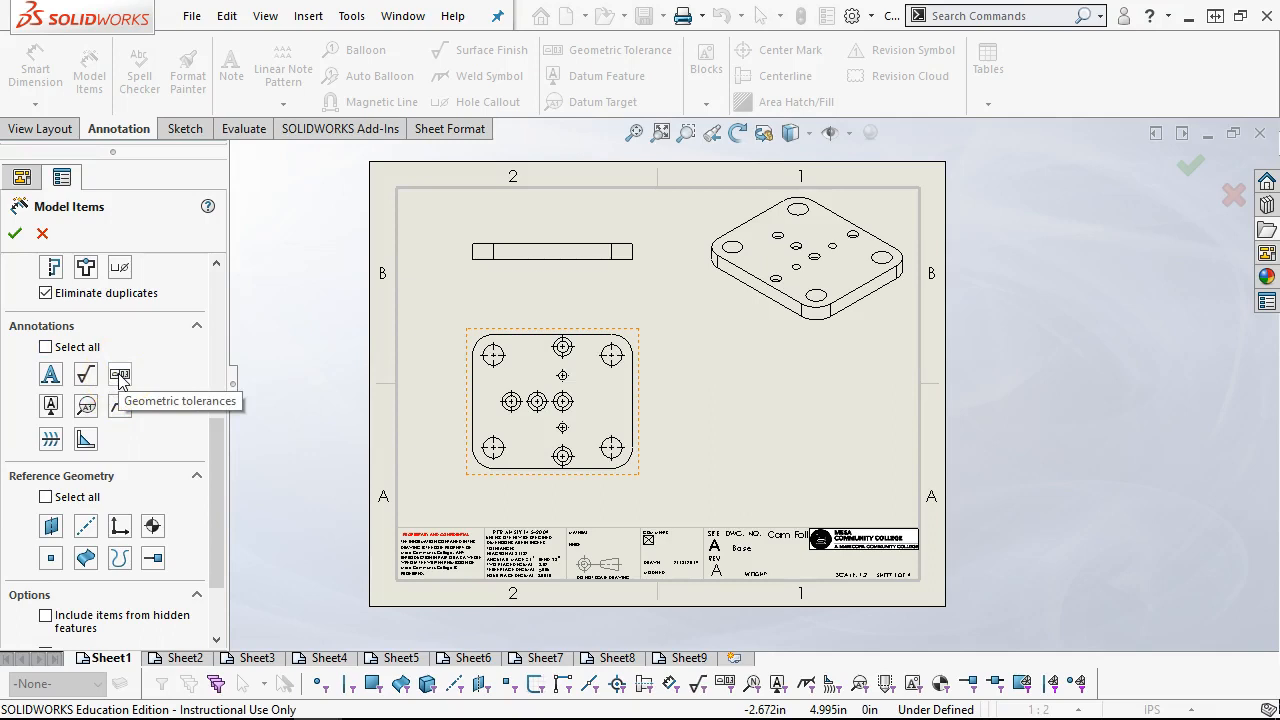
pyautogui.click(119, 375)
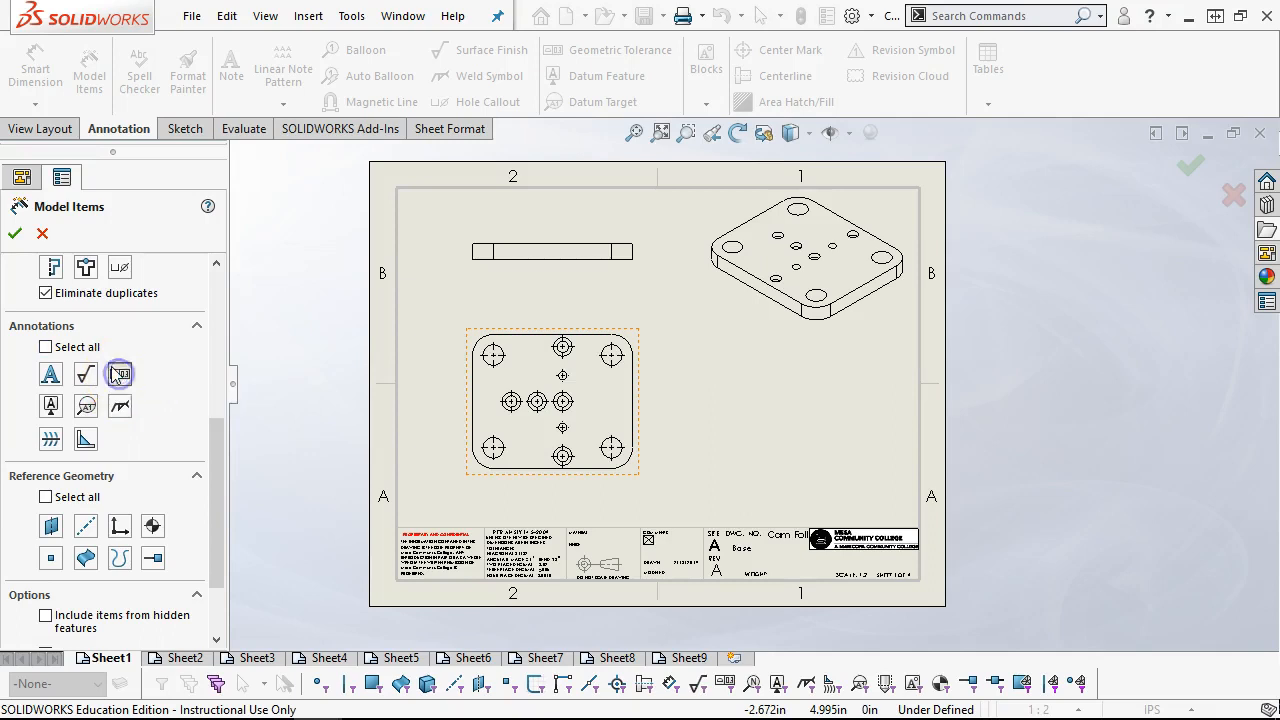
pyautogui.click(51, 405)
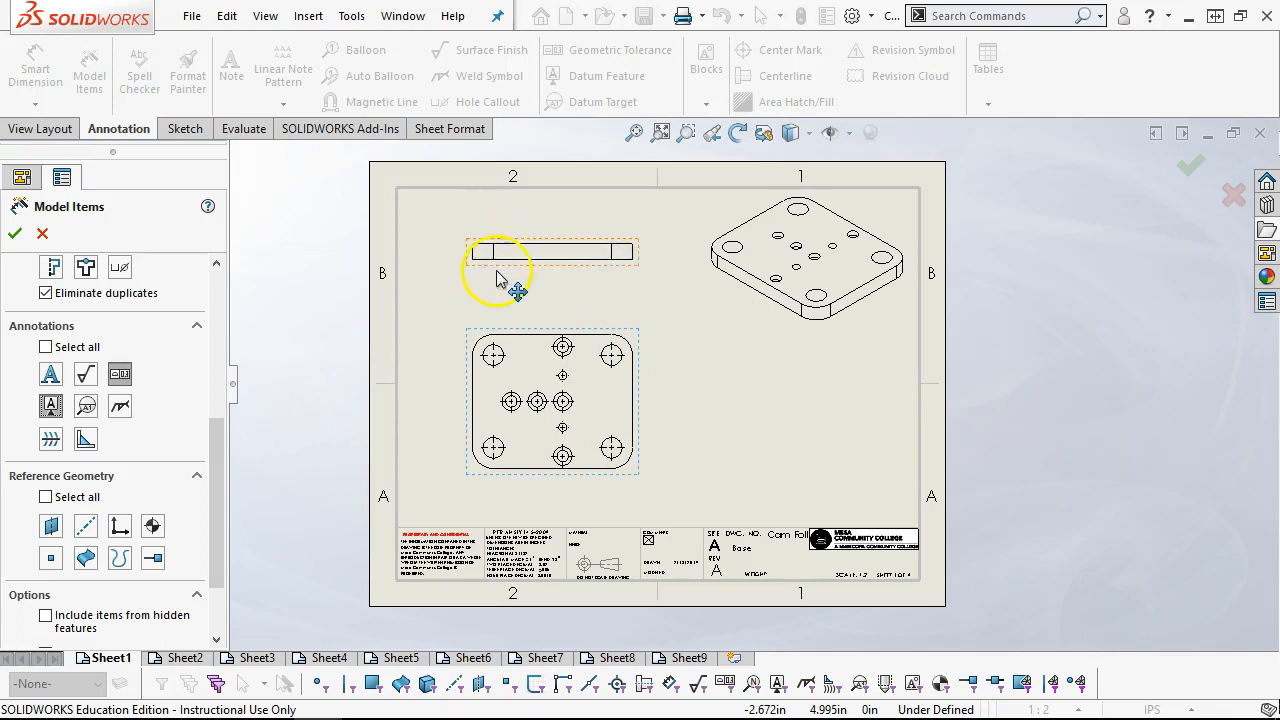
# Try to insert the chosen model items into the plan view, changing the import source to the entire model
pyautogui.click(564, 316)
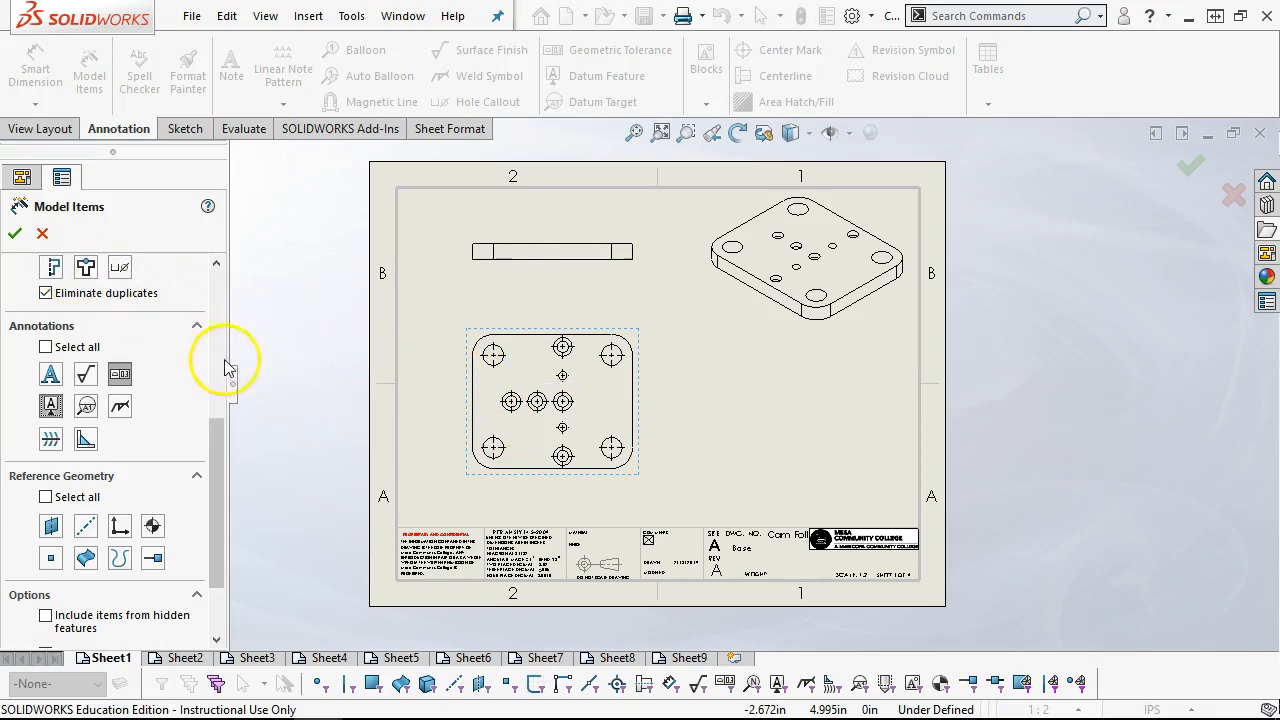
pyautogui.moveTo(216, 423); pyautogui.dragTo(212, 480)
pyautogui.click(84, 428)
pyautogui.click(118, 428)
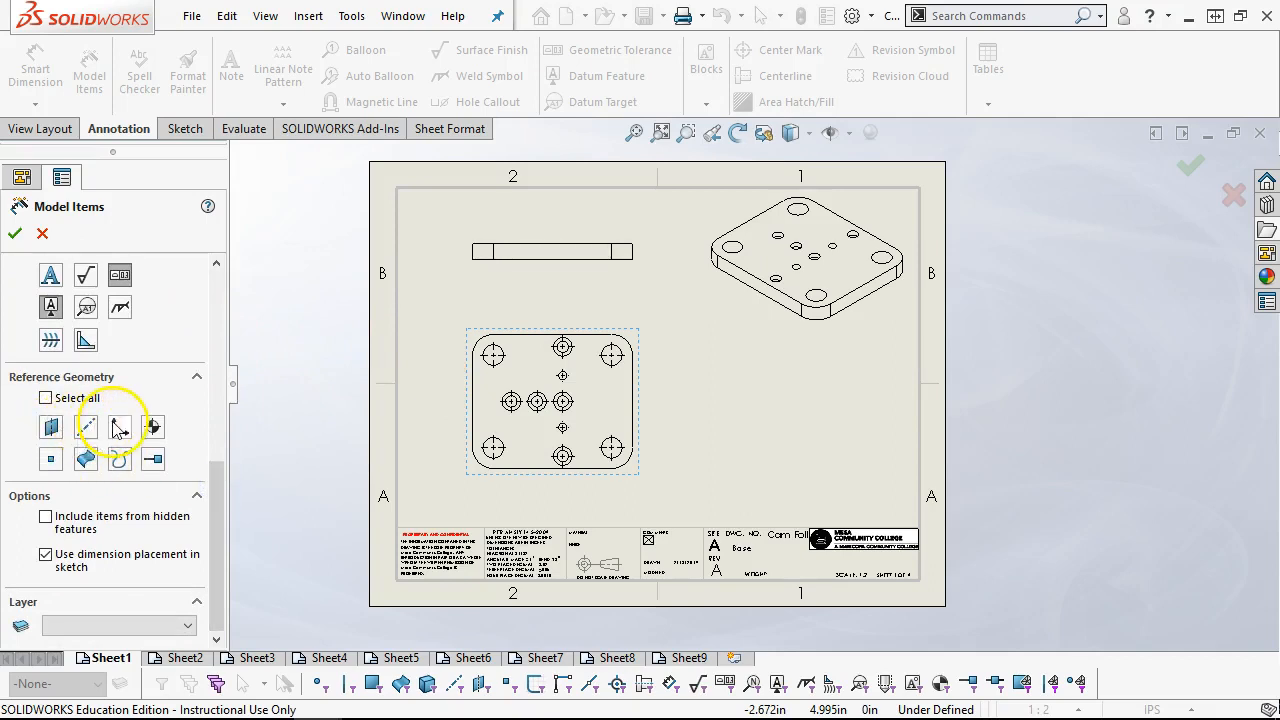
pyautogui.click(150, 428)
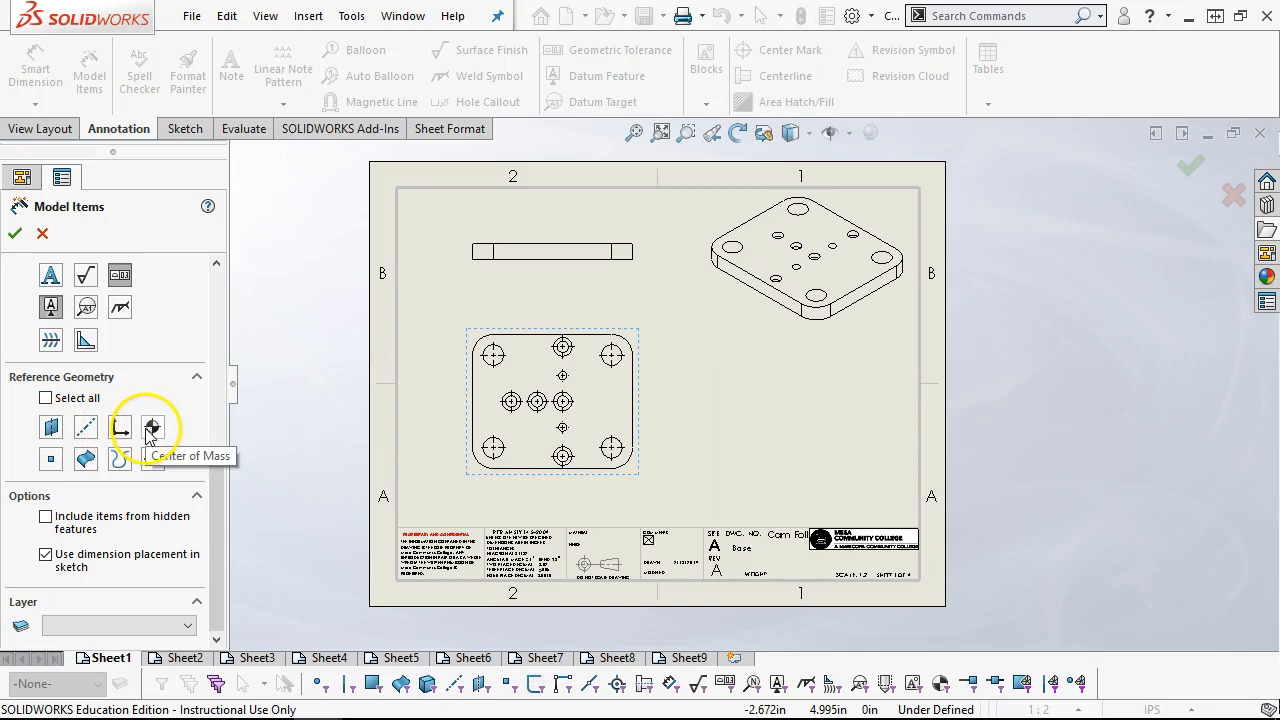
pyautogui.moveTo(208, 470); pyautogui.dragTo(200, 266)
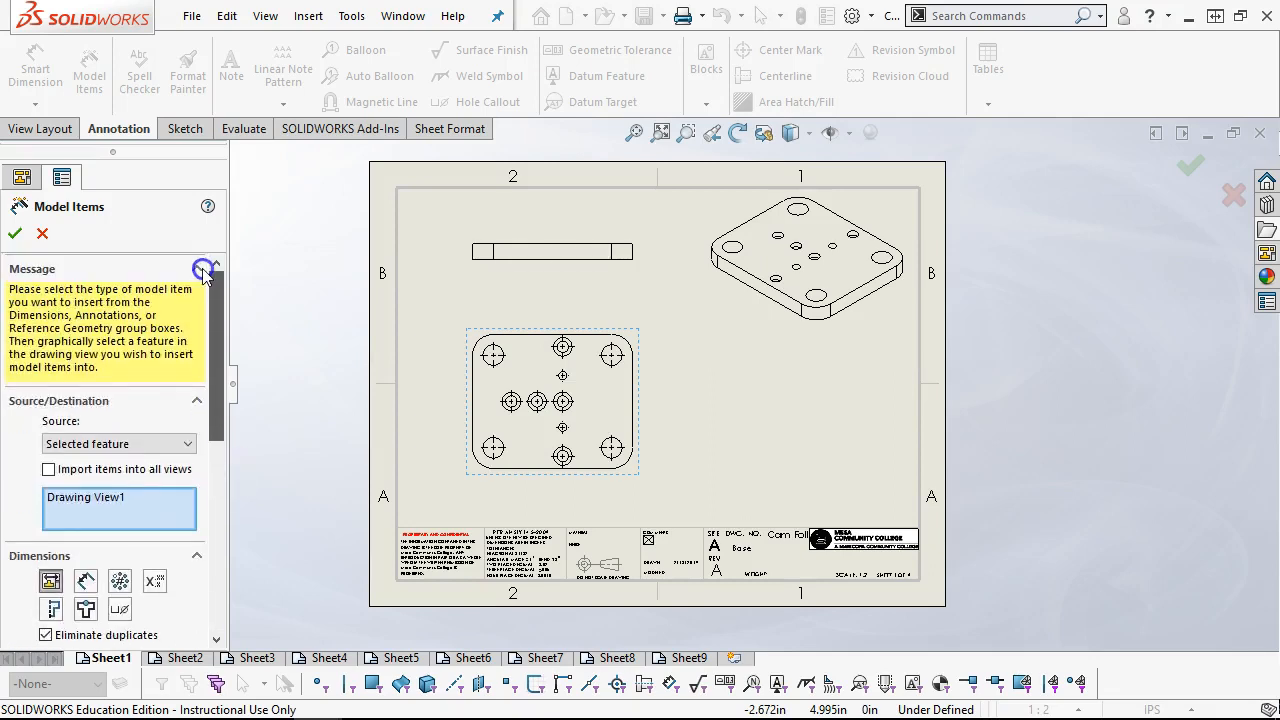
pyautogui.click(15, 233)
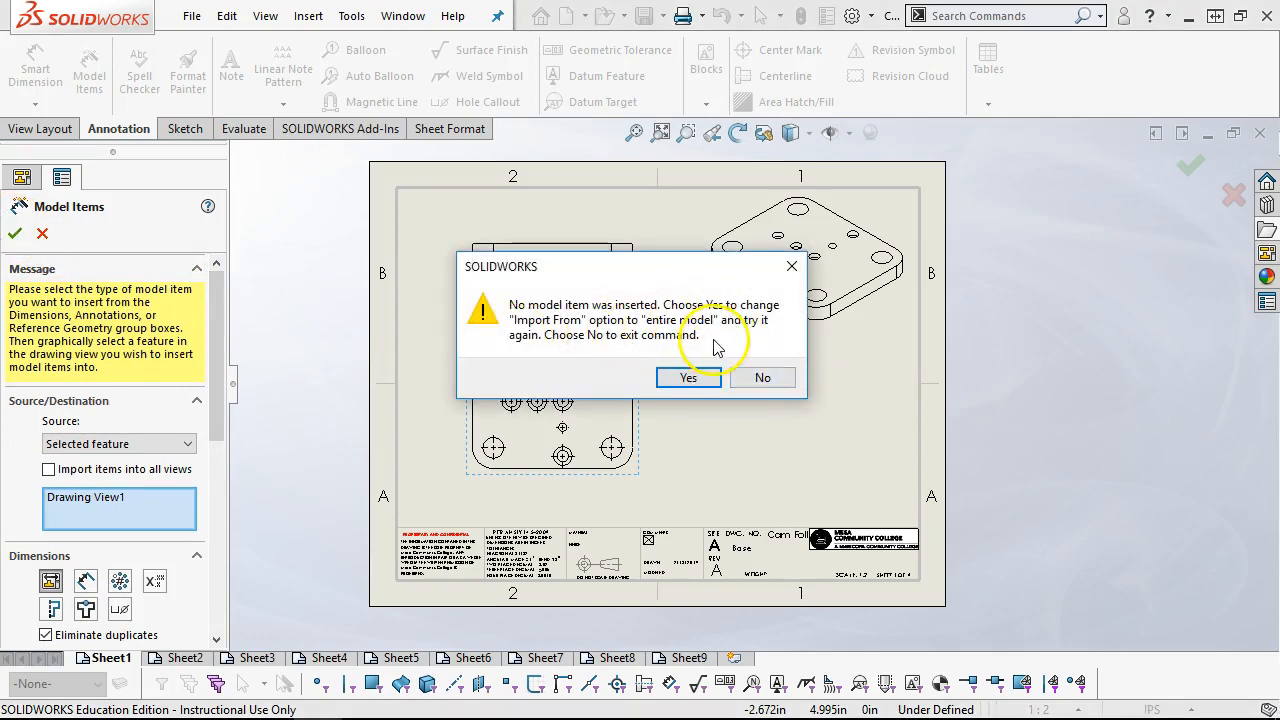
pyautogui.click(681, 381)
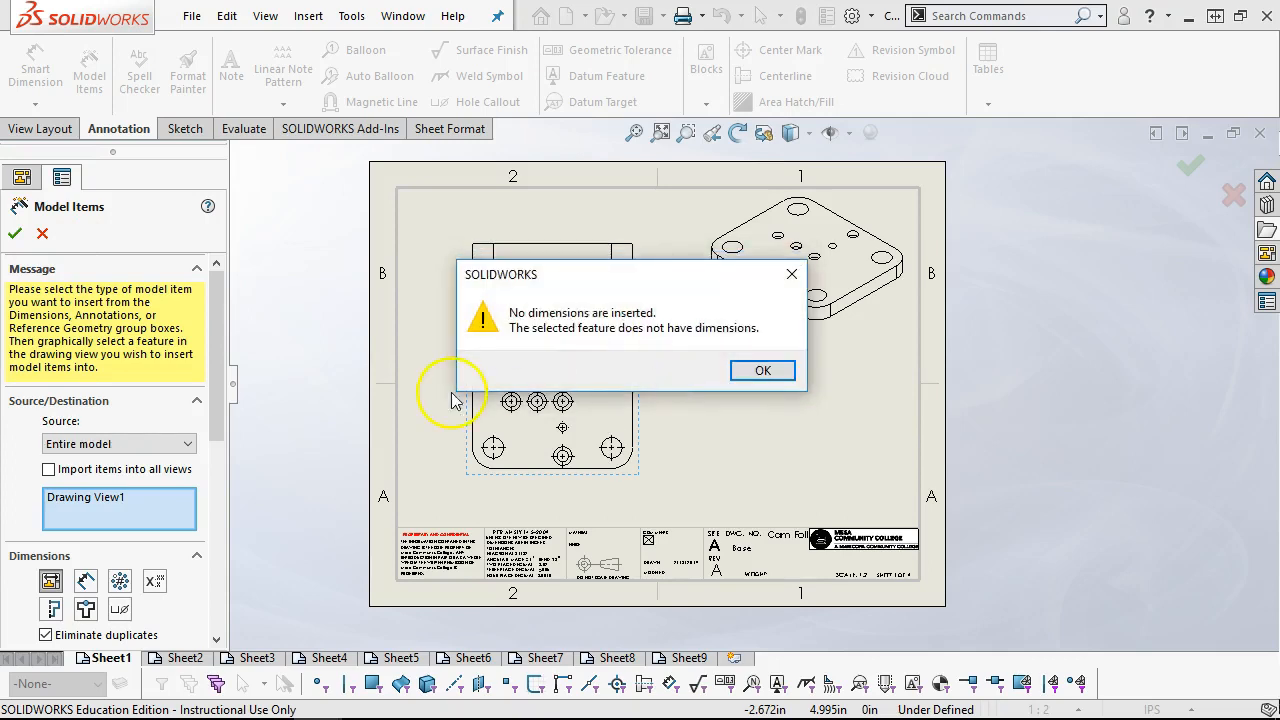
pyautogui.click(760, 372)
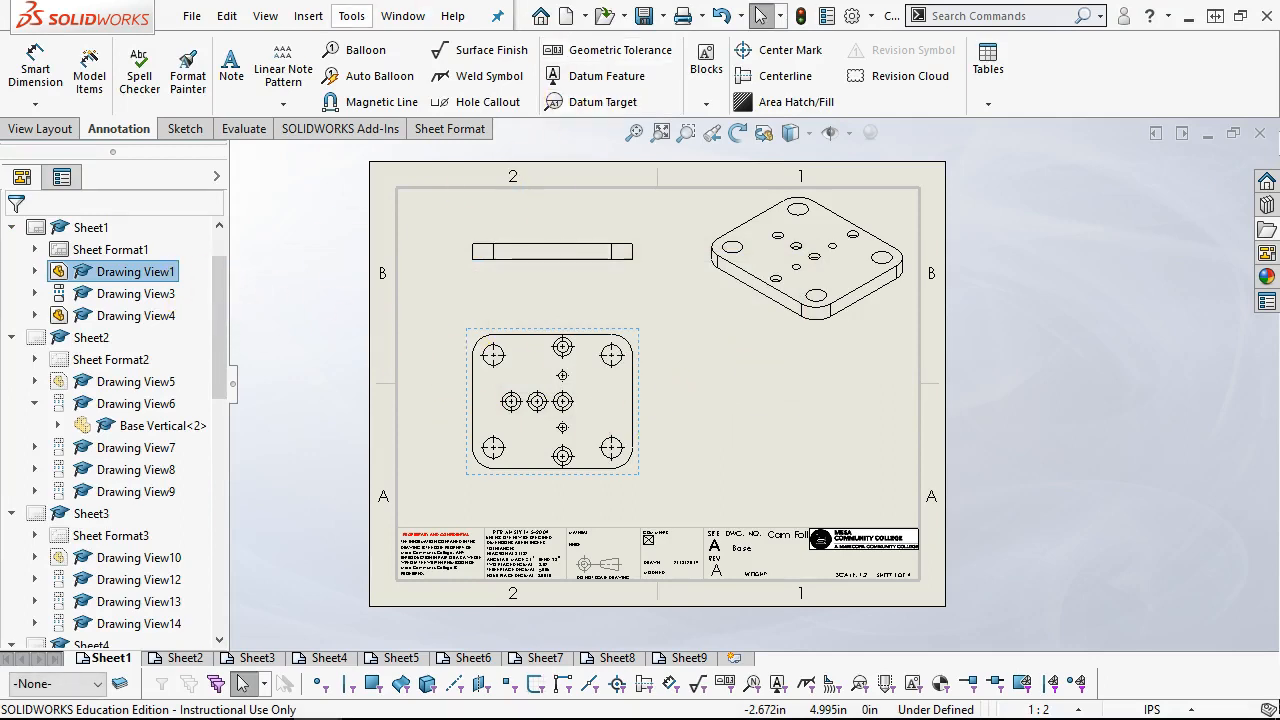
# Check the DimXpert annotations on the Base part and return to the Cam Follower drawing
pyautogui.click(402, 16)
pyautogui.click(470, 256)
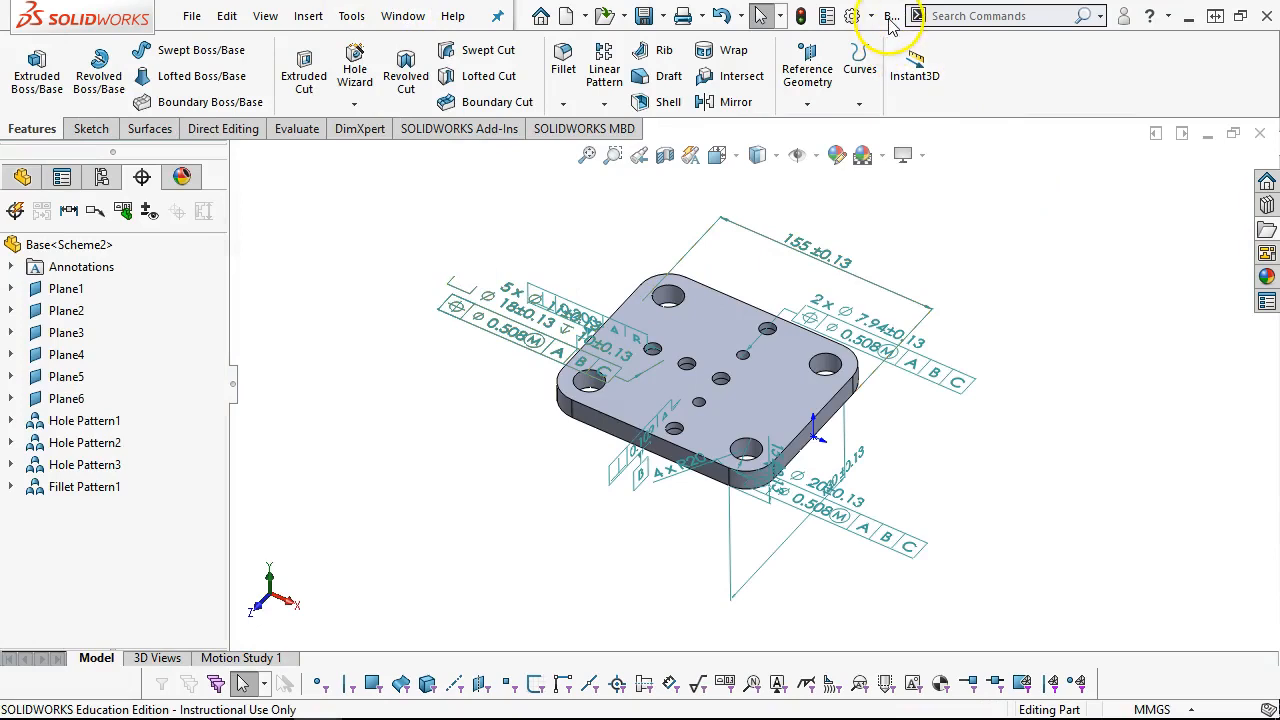
pyautogui.click(404, 16)
pyautogui.click(453, 262)
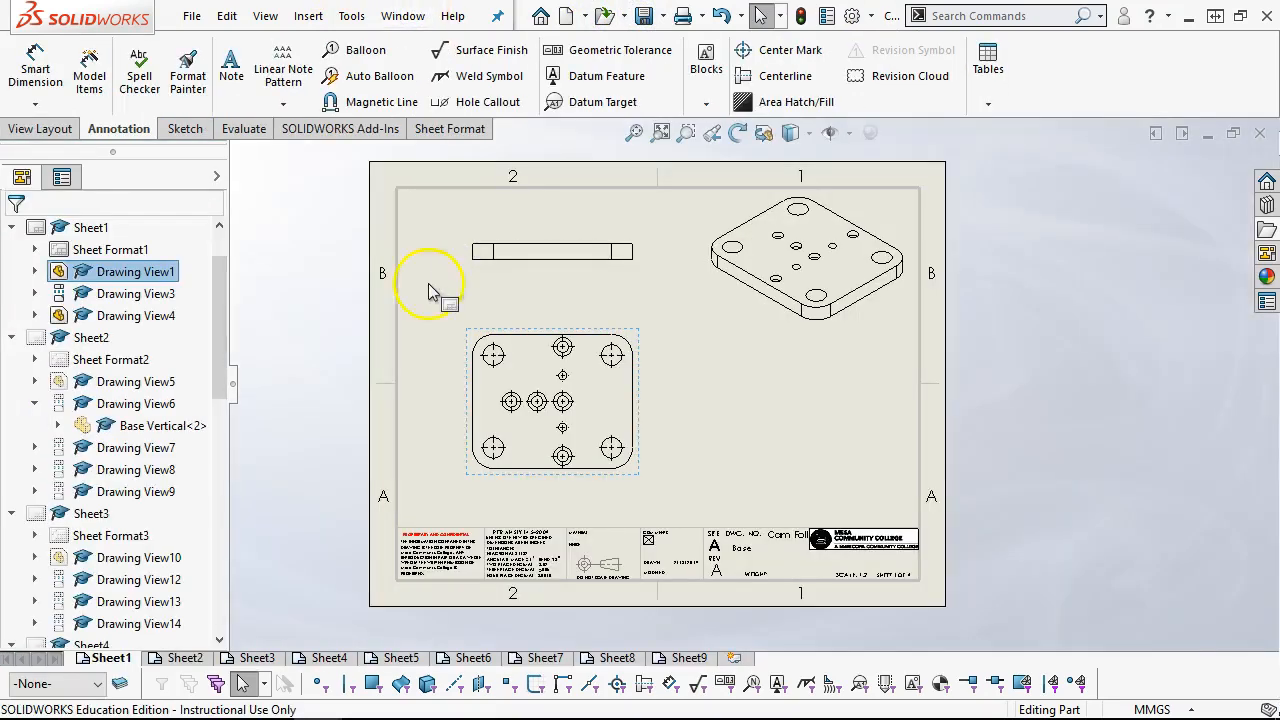
# Try to insert dimensions, geometric tolerances and datums with Model Items from the entire model into all views
pyautogui.click(476, 338)
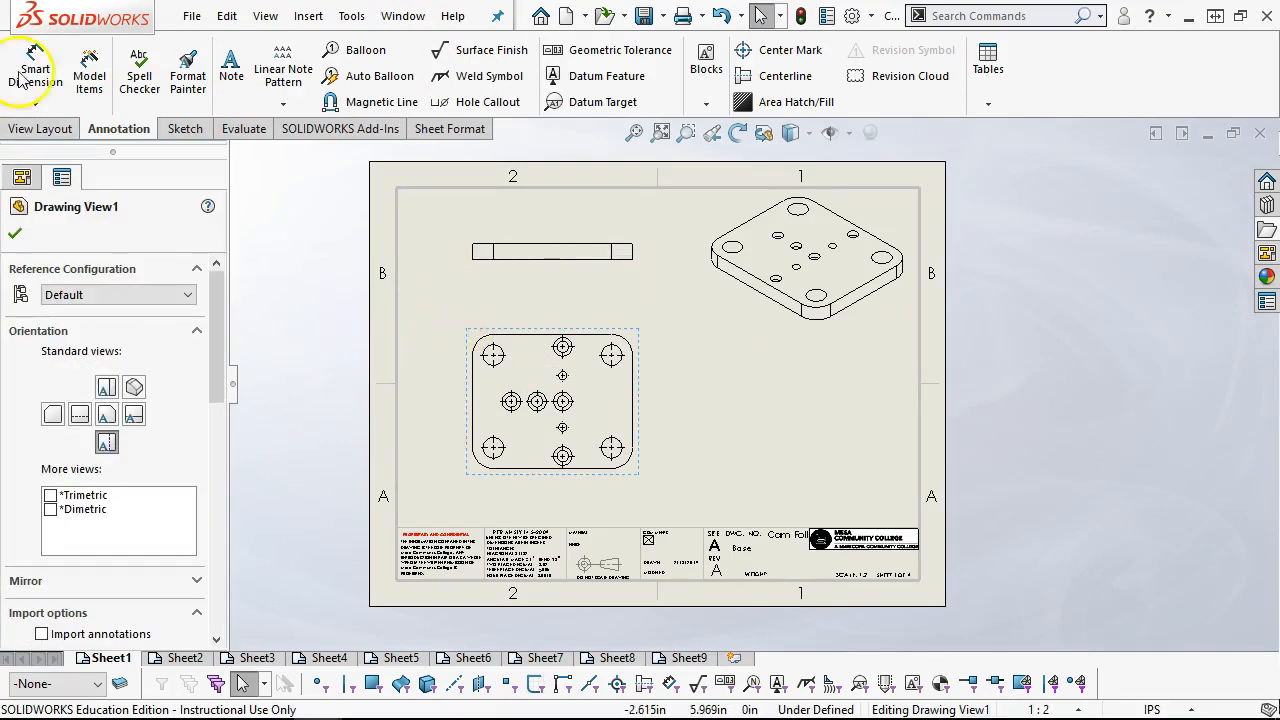
pyautogui.click(89, 68)
pyautogui.click(135, 445)
pyautogui.click(110, 460)
pyautogui.moveTo(218, 404); pyautogui.dragTo(214, 449)
pyautogui.click(48, 353)
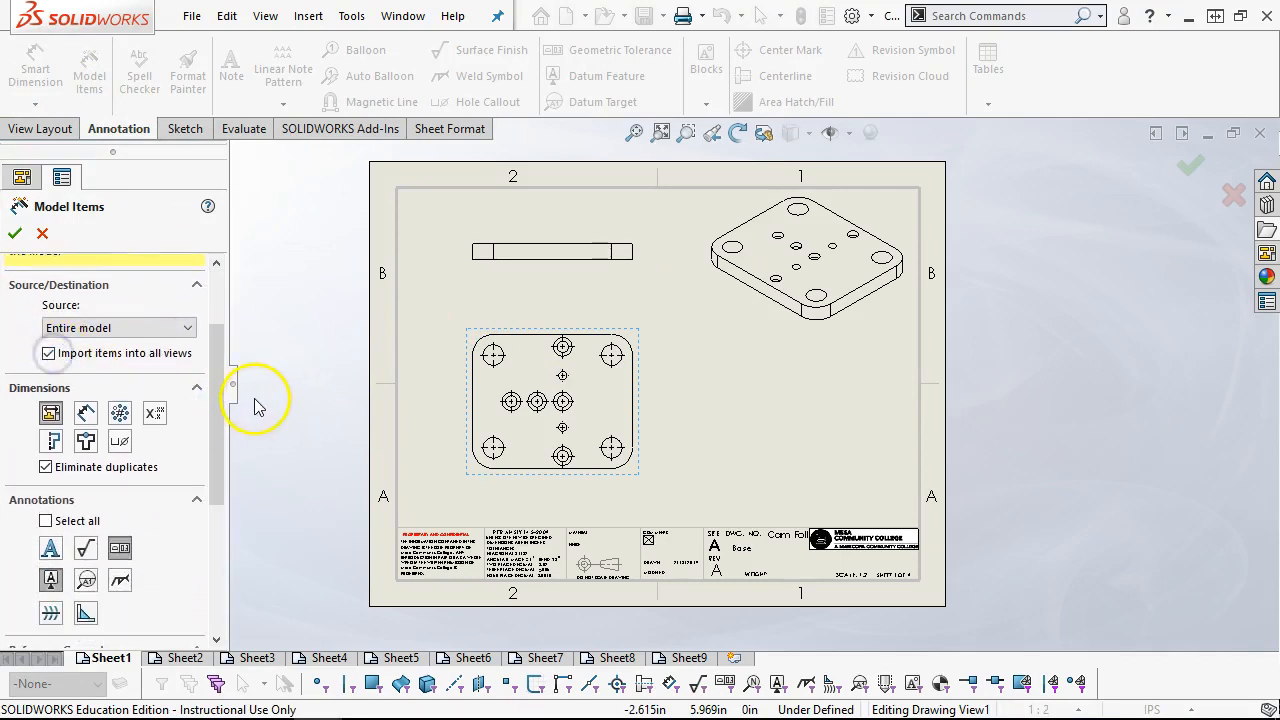
pyautogui.moveTo(215, 390)
pyautogui.mouseDown()
pyautogui.moveTo(223, 500)
pyautogui.moveTo(233, 475)
pyautogui.mouseUp()
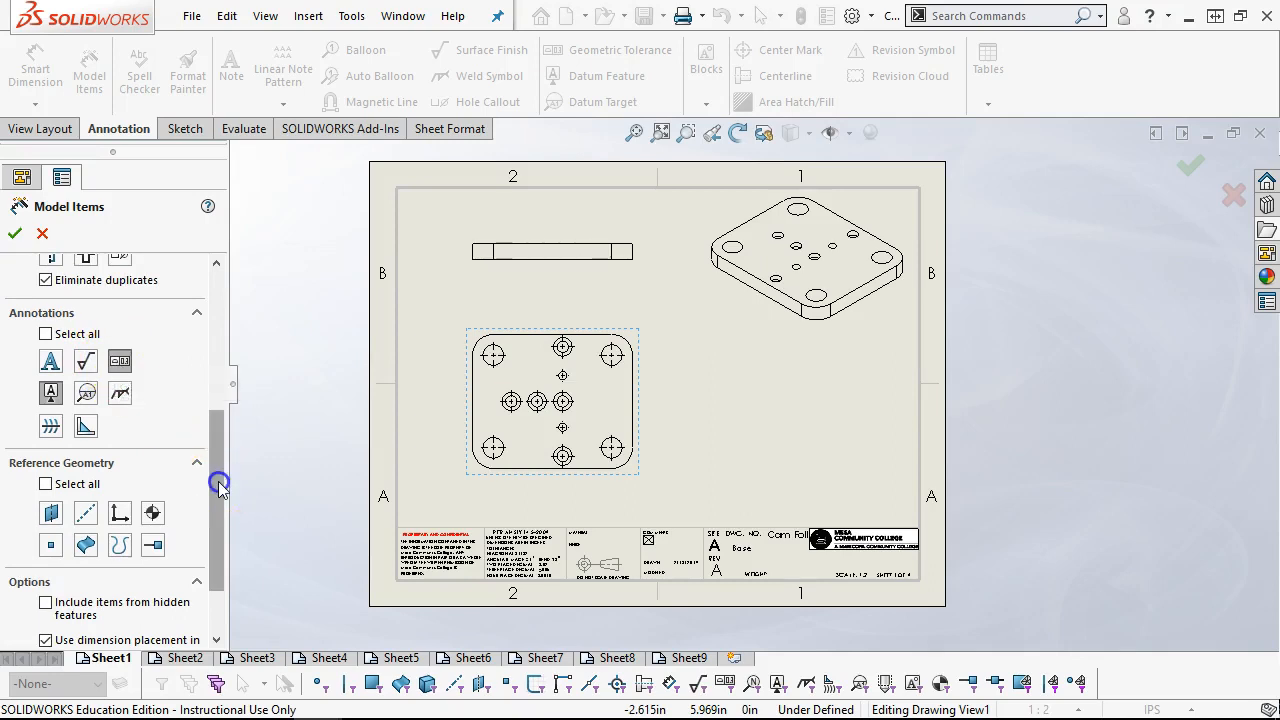
pyautogui.moveTo(220, 490); pyautogui.dragTo(220, 533)
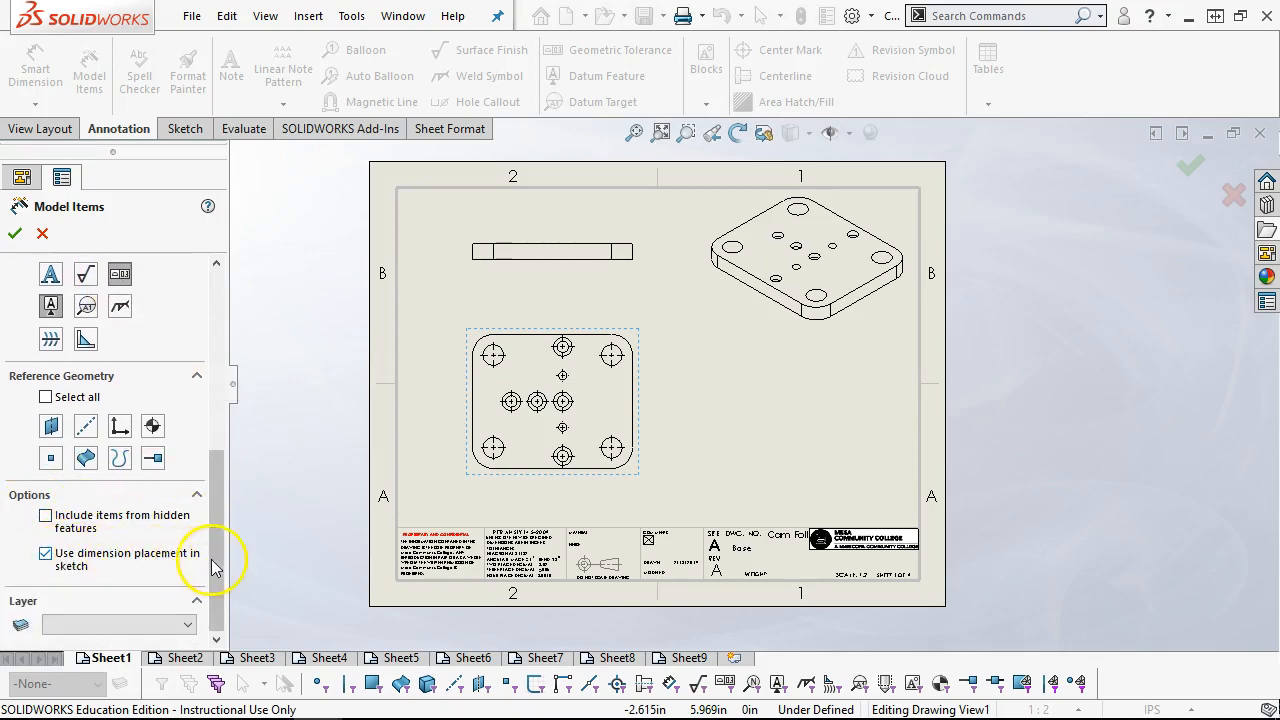
pyautogui.moveTo(218, 552); pyautogui.dragTo(229, 346)
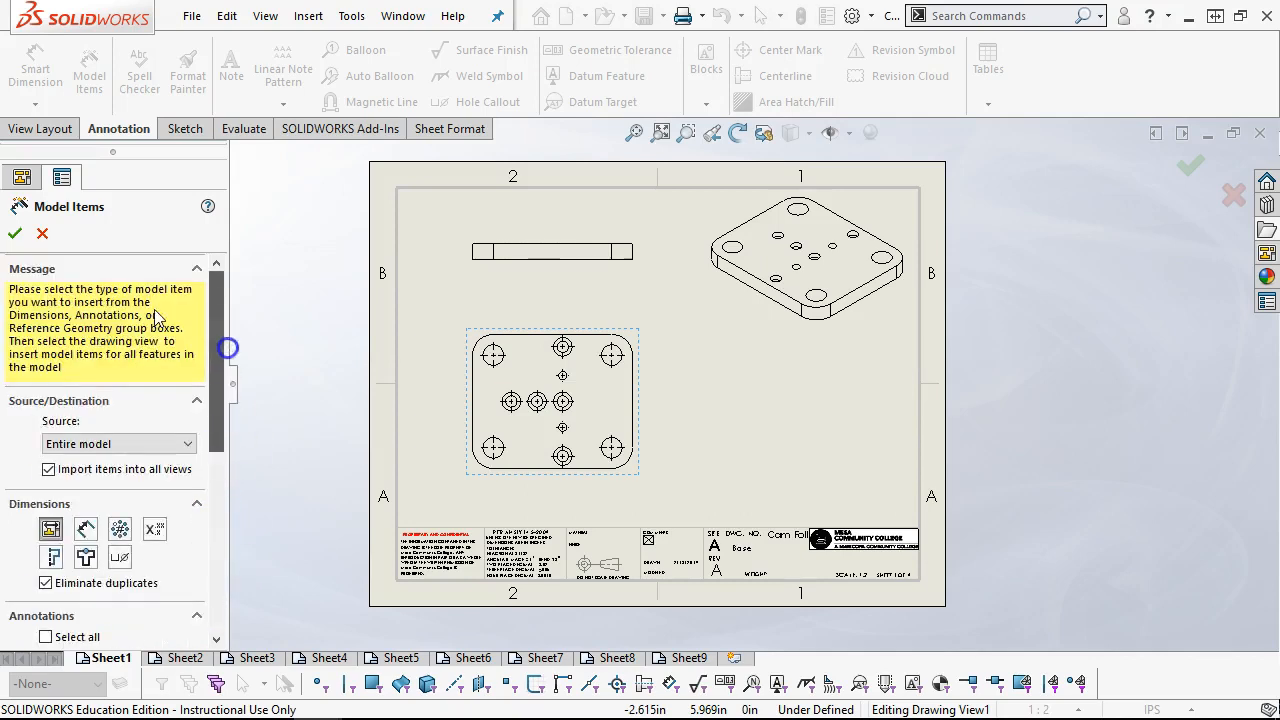
pyautogui.click(14, 233)
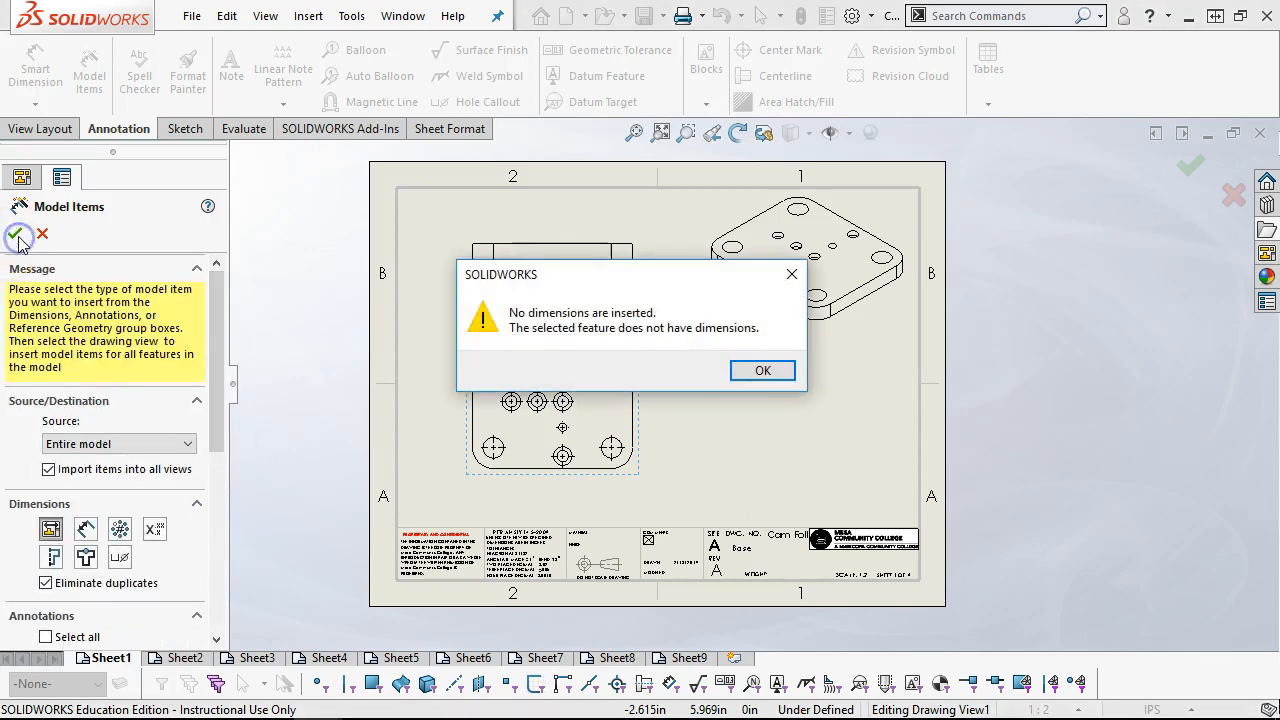
pyautogui.click(760, 372)
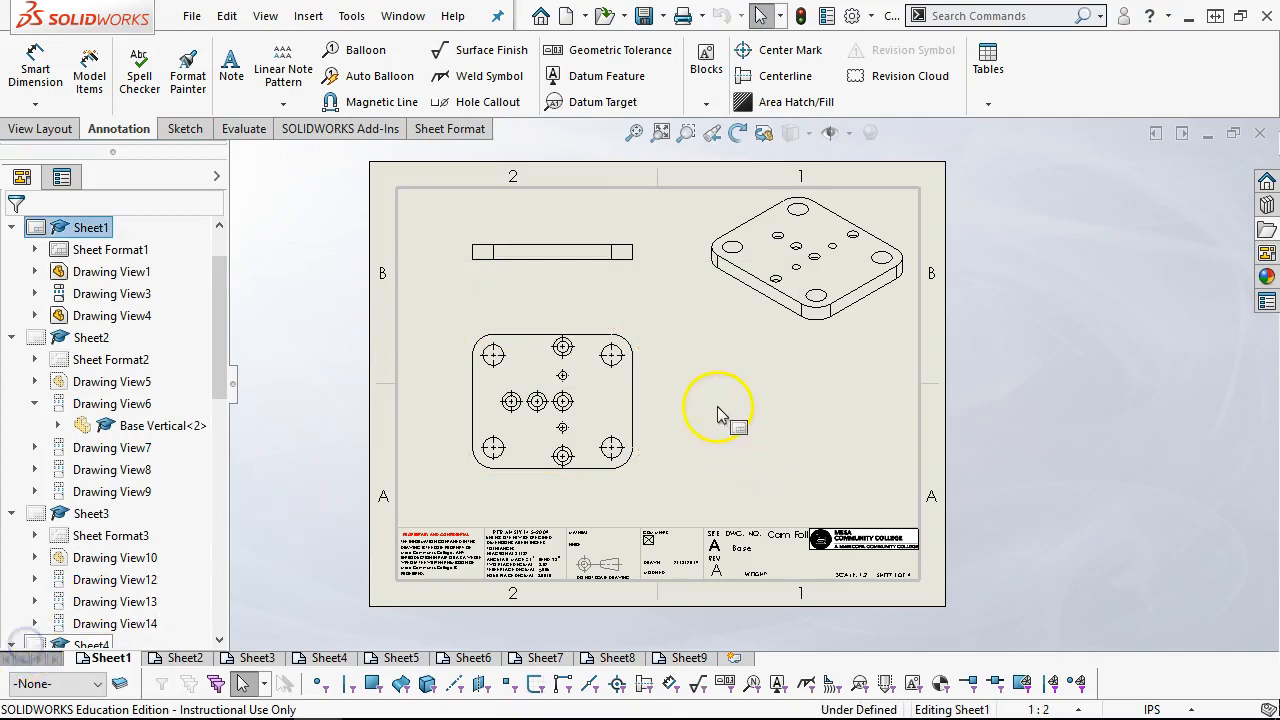
# Delete the plate's plan view, Drawing View1, from Sheet1
pyautogui.scroll(-1, 572, 385)
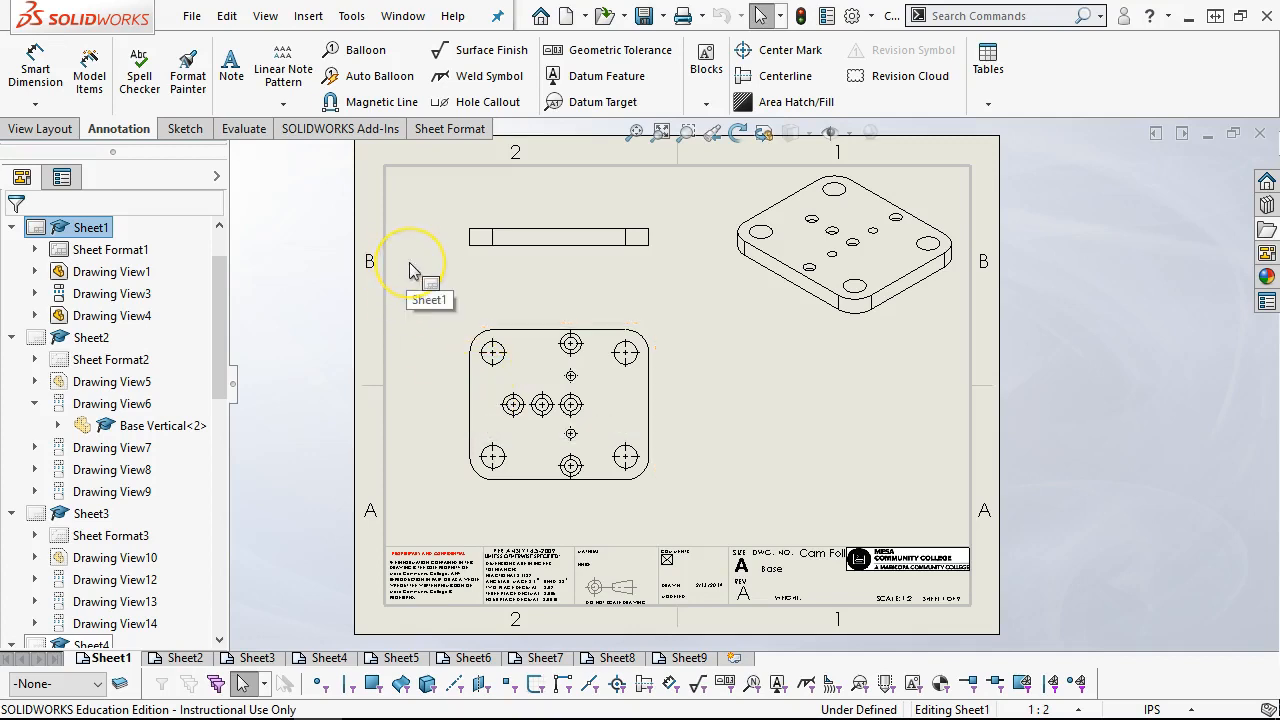
pyautogui.click(467, 340)
pyautogui.press('Delete')
pyautogui.click(790, 279)
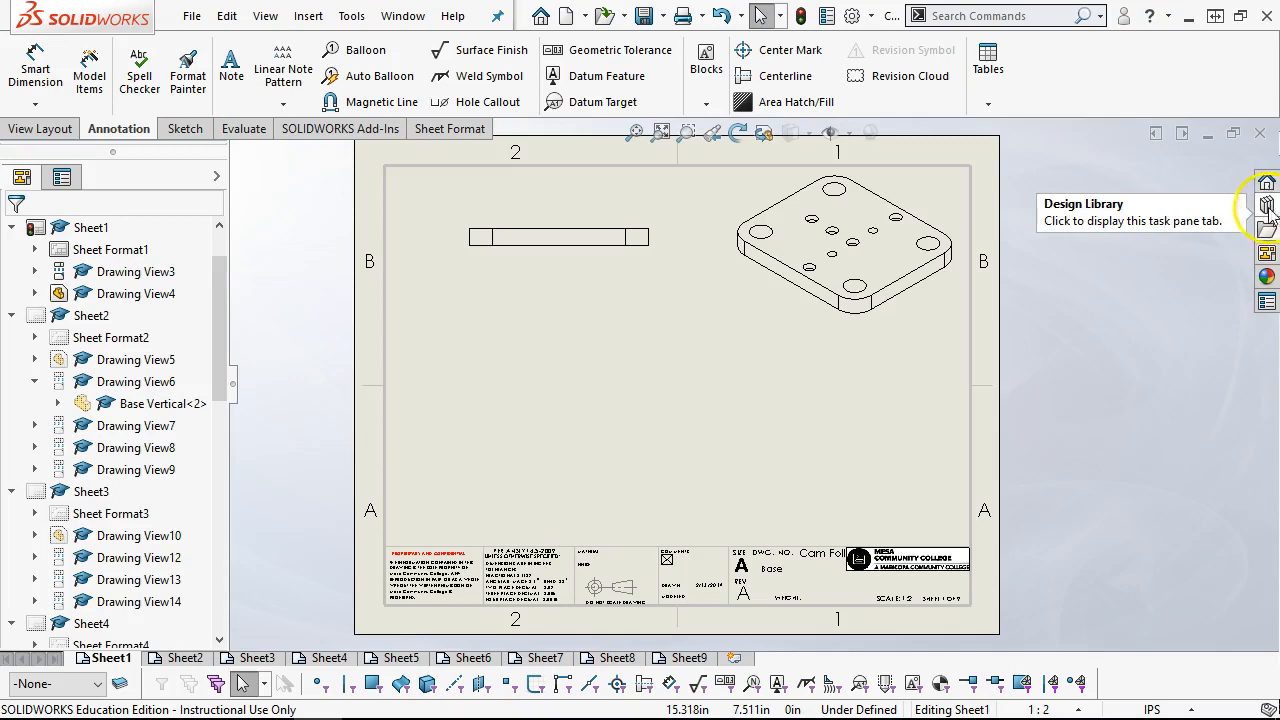
# Load Base.sldprt in the View Palette and set it to import DimXpert annotations with new views
pyautogui.click(1267, 253)
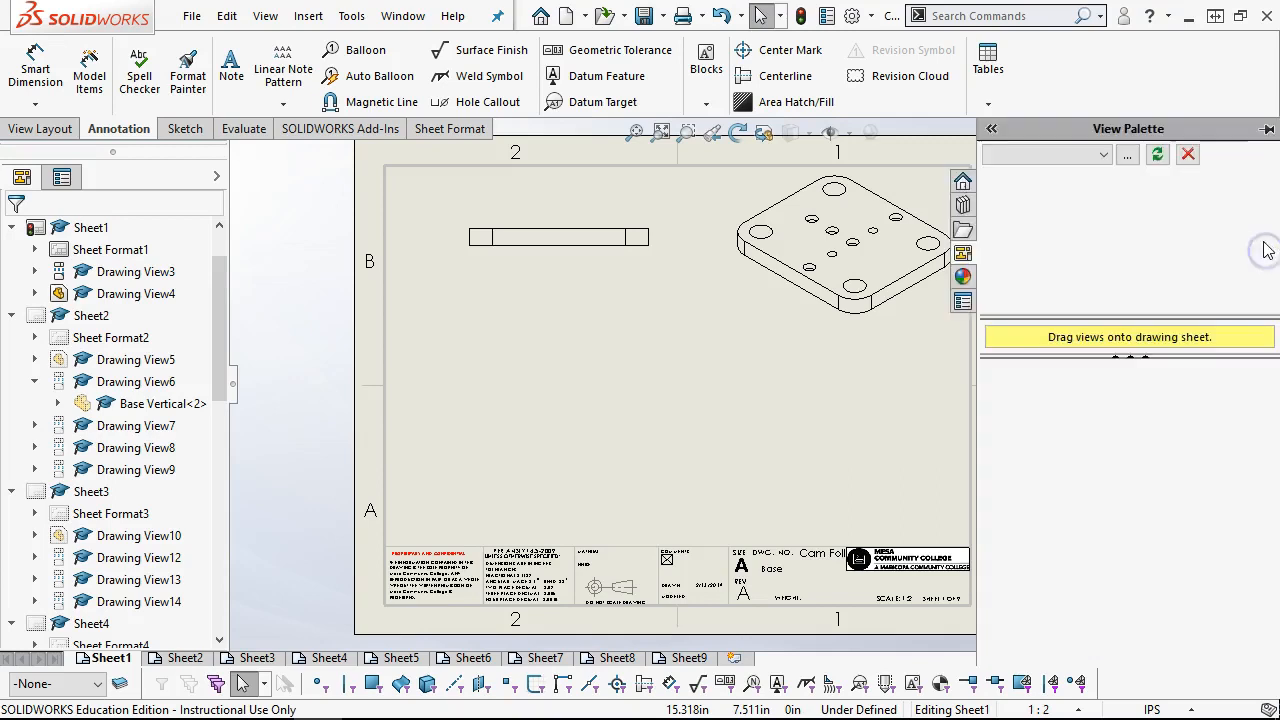
pyautogui.click(1105, 156)
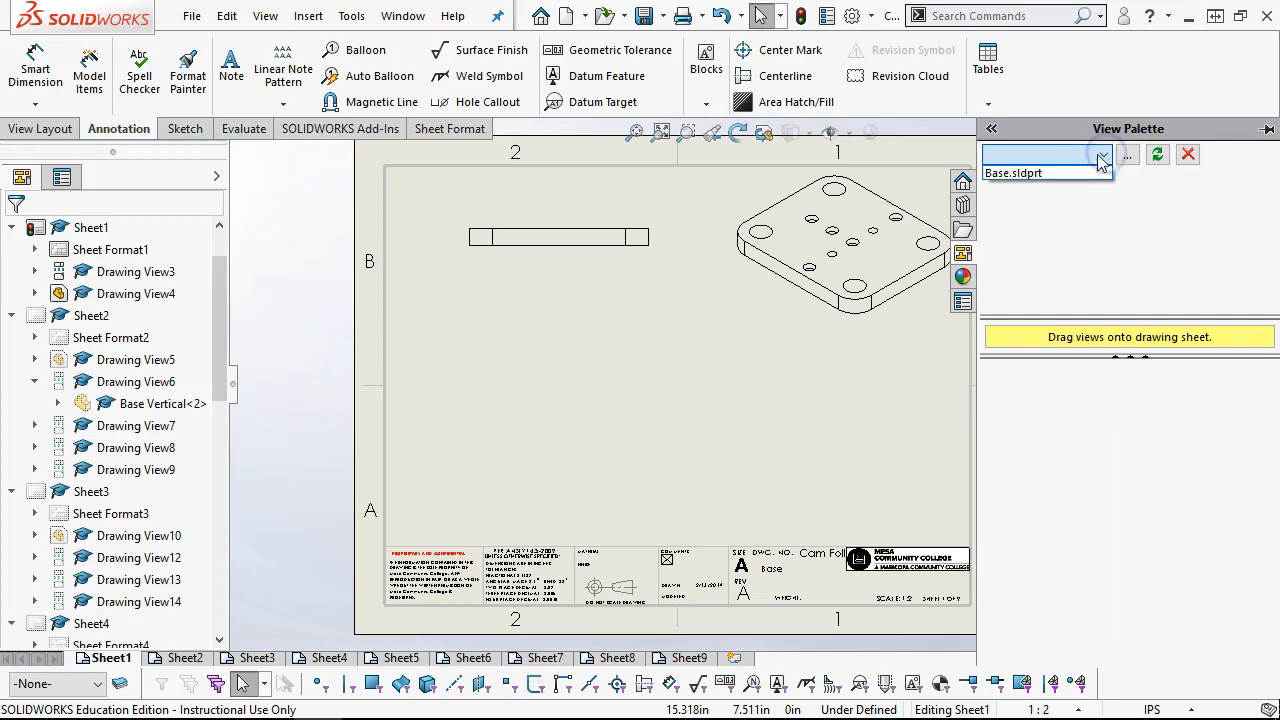
pyautogui.click(1043, 172)
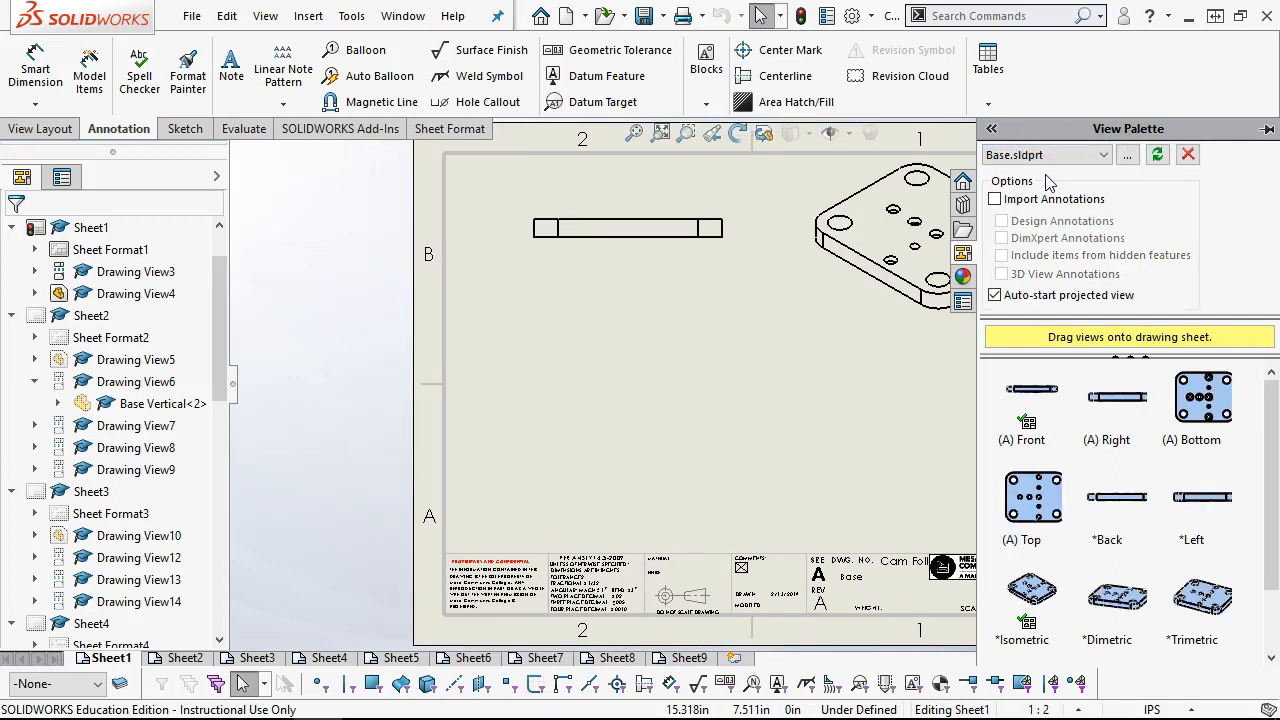
pyautogui.click(995, 199)
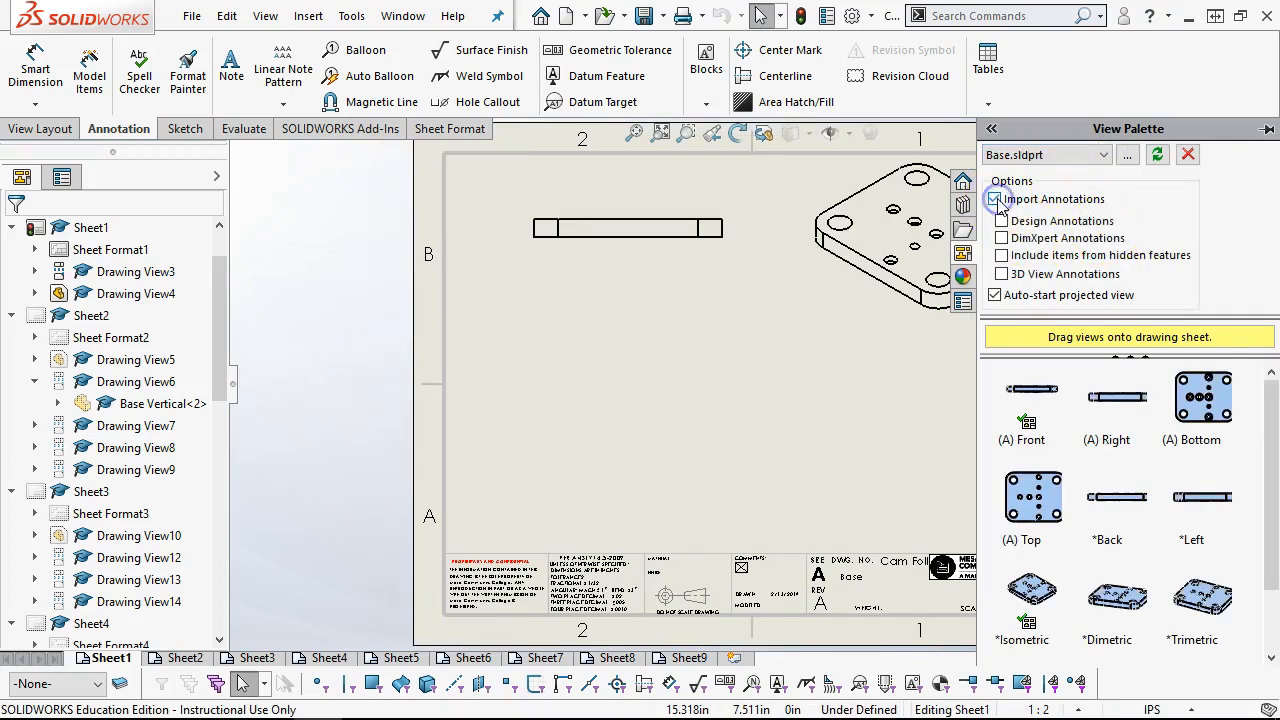
pyautogui.click(1042, 273)
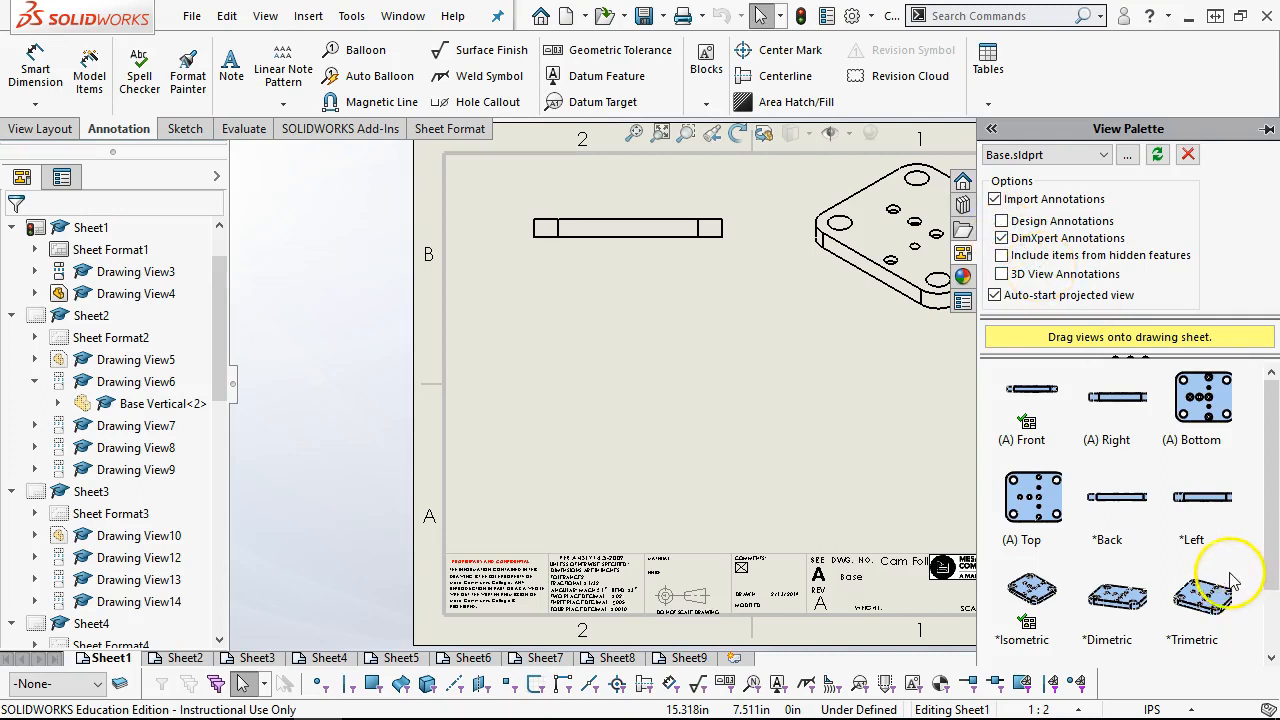
# Place the base plate's Bottom view below the edge view on Sheet1, without adding any projected views
pyautogui.click(1216, 400)
pyautogui.moveTo(1216, 400)
pyautogui.mouseDown()
pyautogui.moveTo(486, 414)
pyautogui.moveTo(729, 409)
pyautogui.mouseUp()
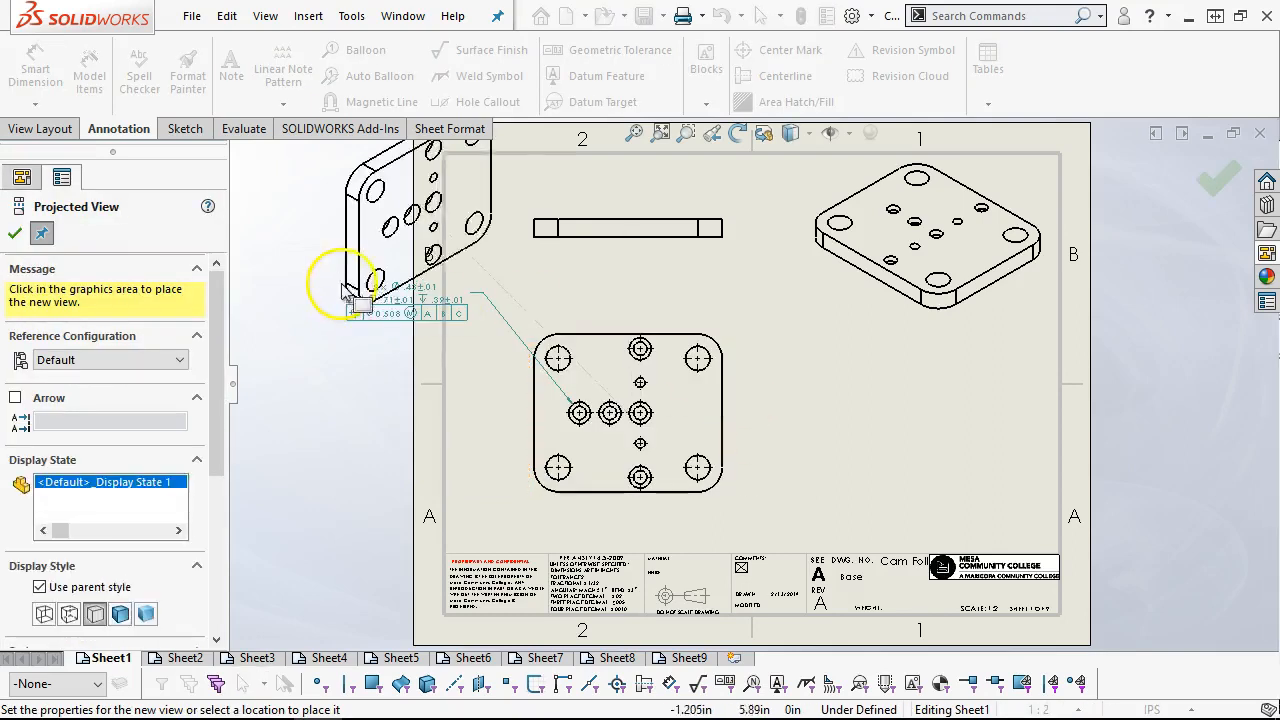
pyautogui.click(14, 233)
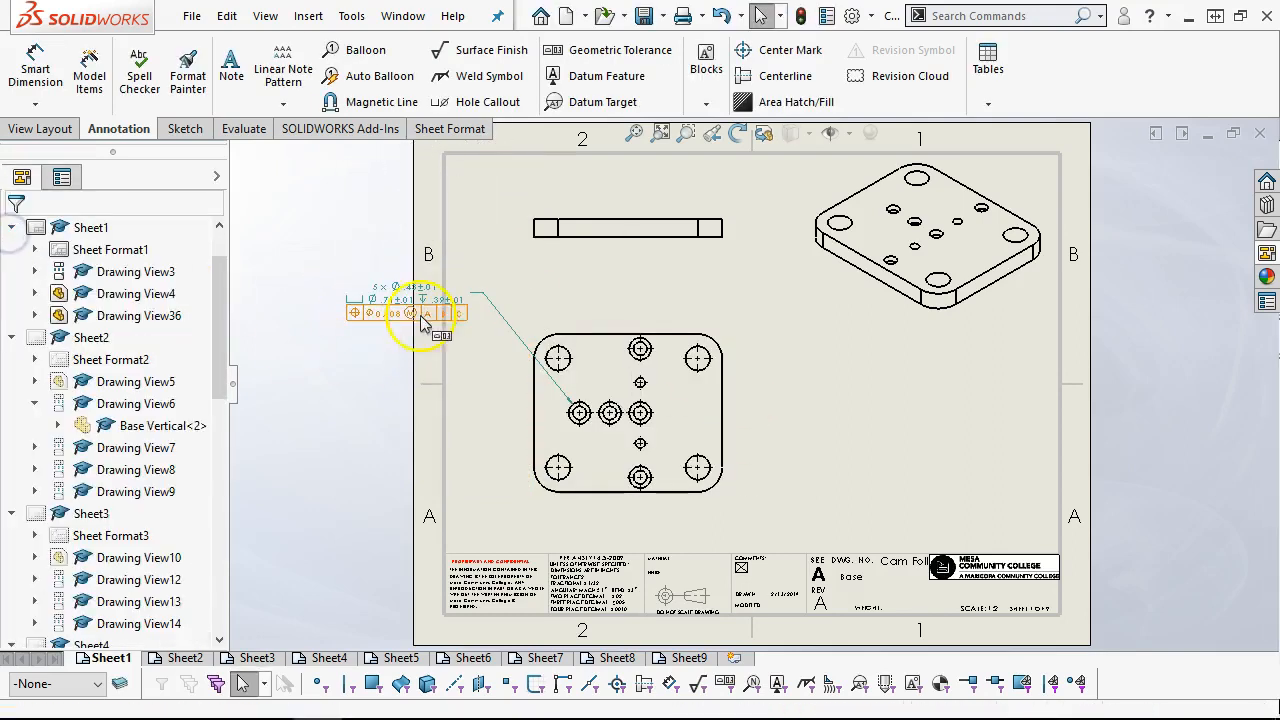
# Move the counterbore hole callout with its position tolerance frame onto the sheet, between the edge view and the new plan view
pyautogui.moveTo(563, 295); pyautogui.dragTo(495, 297)
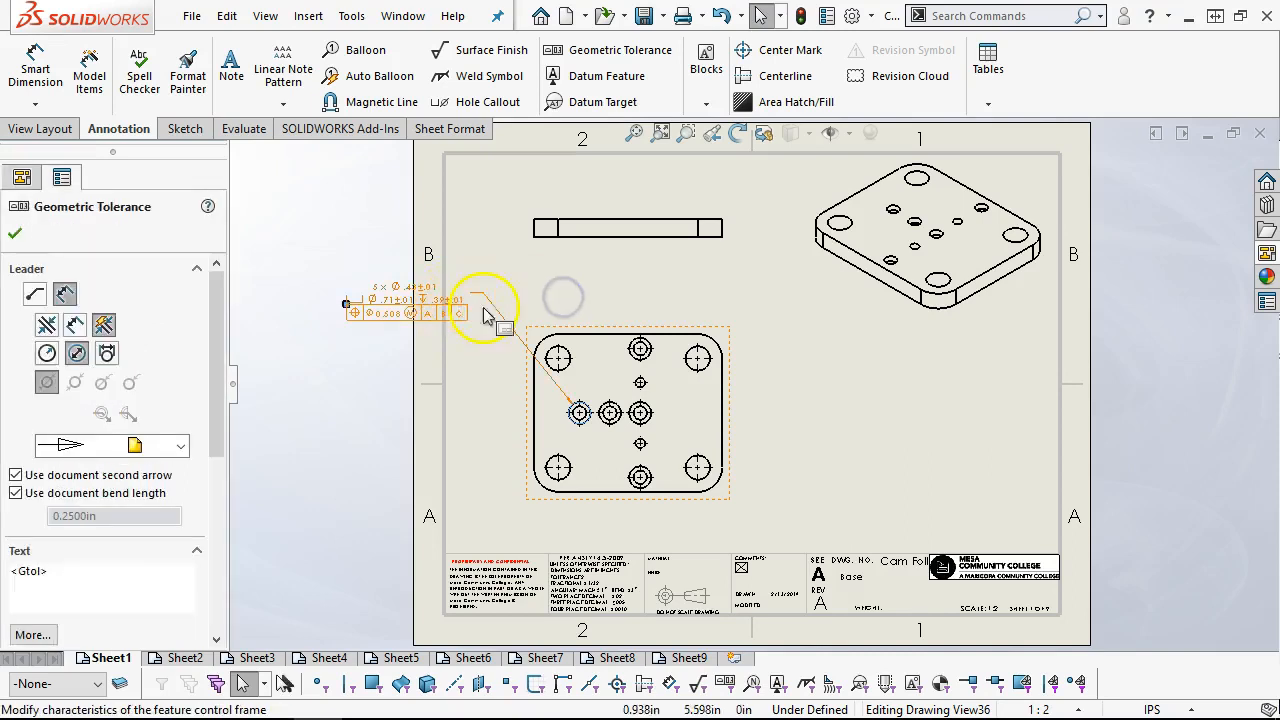
pyautogui.scroll(1, 636, 364)
pyautogui.scroll(-1, 708, 455)
pyautogui.moveTo(400, 277); pyautogui.dragTo(556, 263)
pyautogui.click(808, 371)
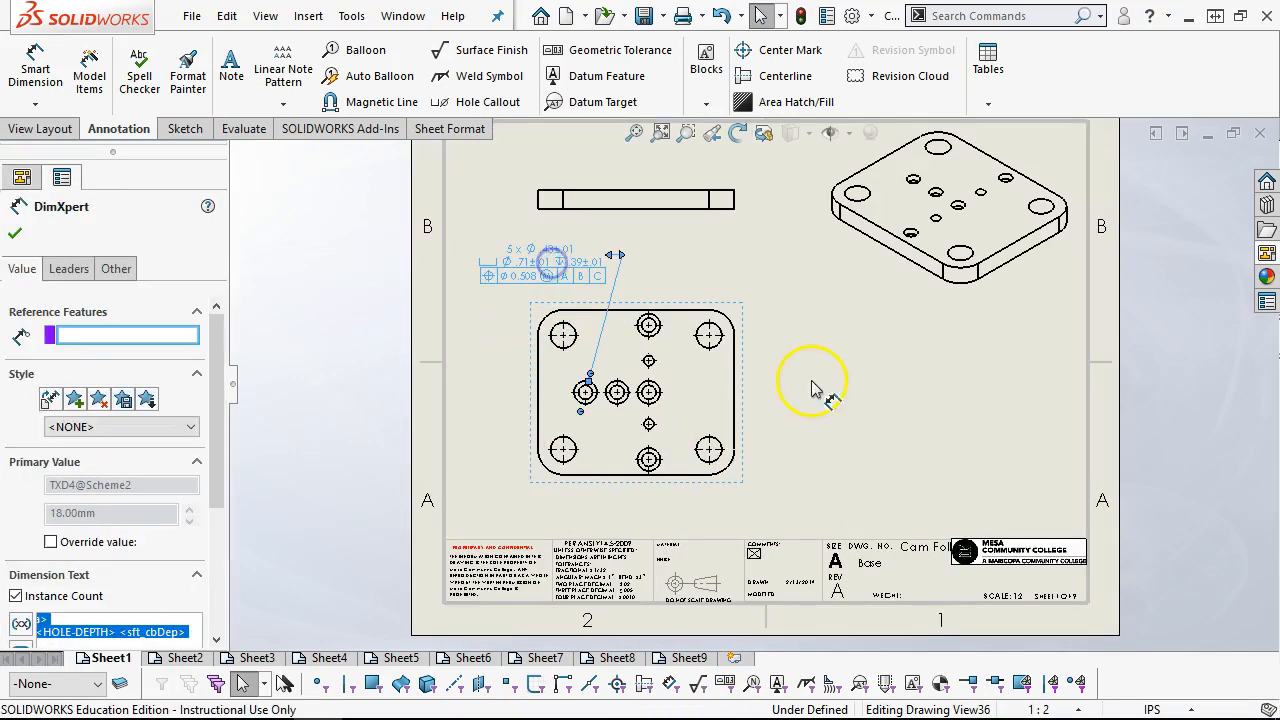
pyautogui.click(770, 328)
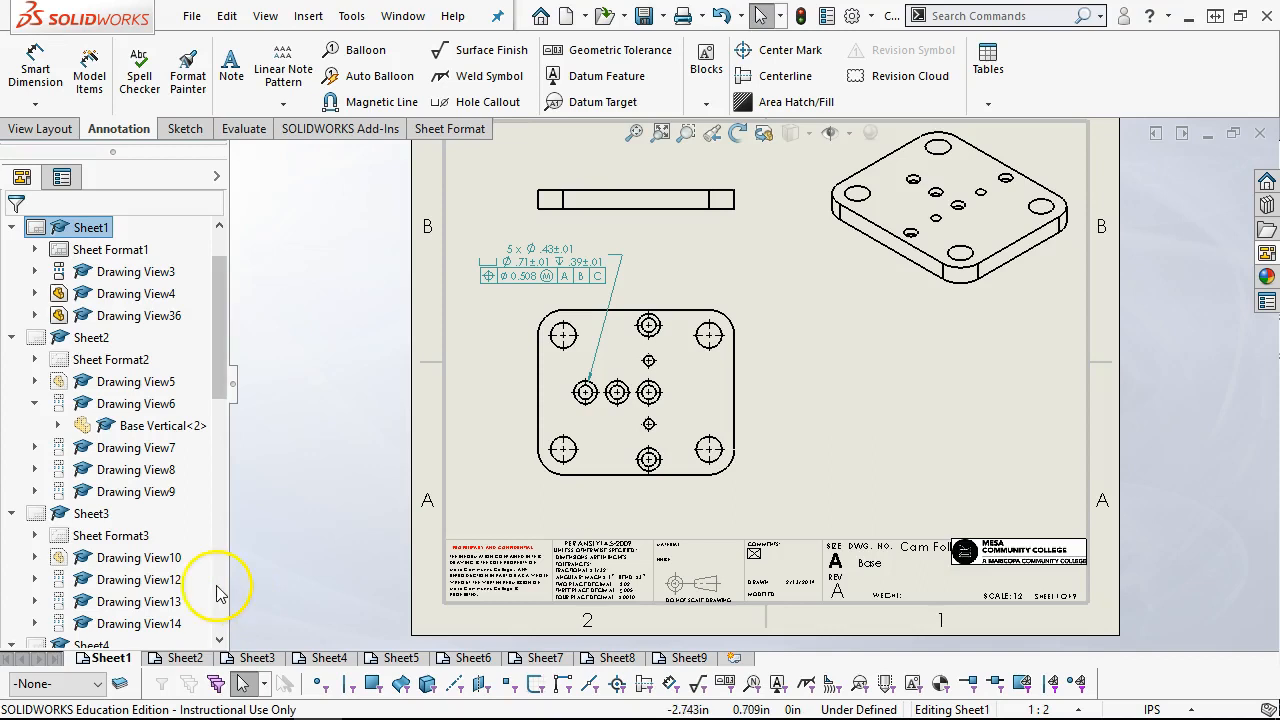
pyautogui.click(606, 280)
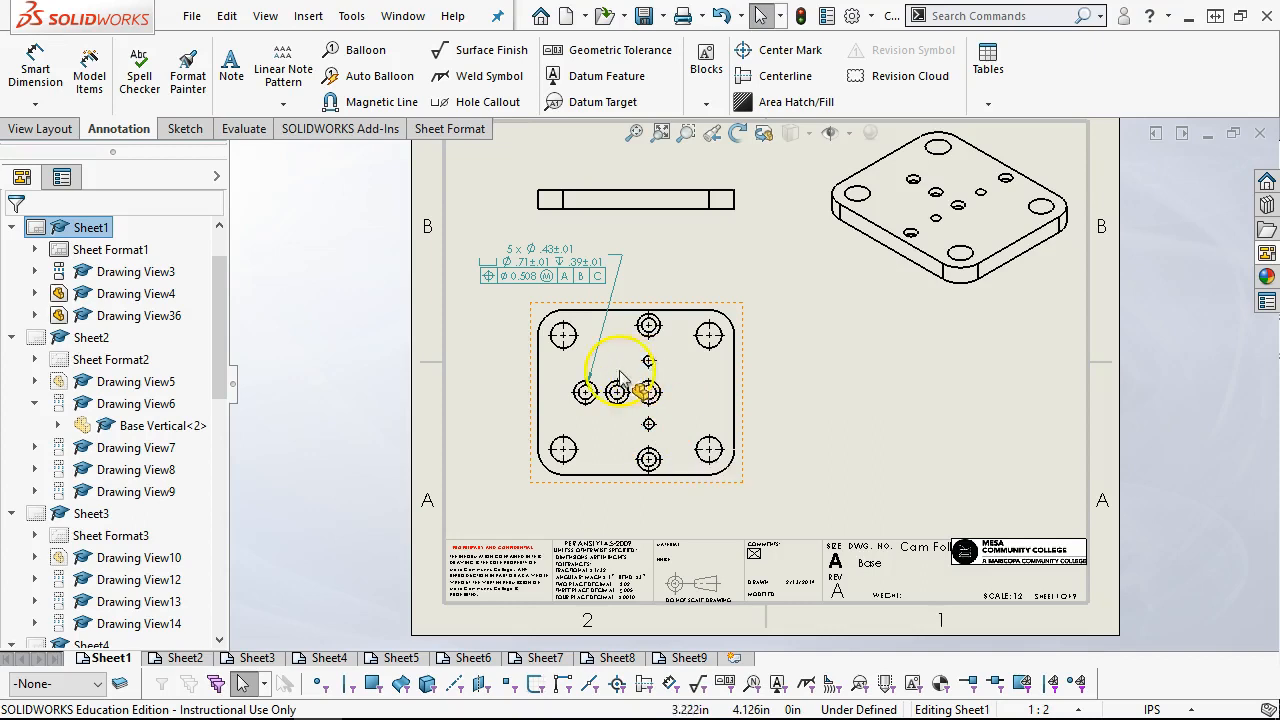
# Review the part views on Sheet2 through Sheet5 for missing details and annotations
pyautogui.click(184, 657)
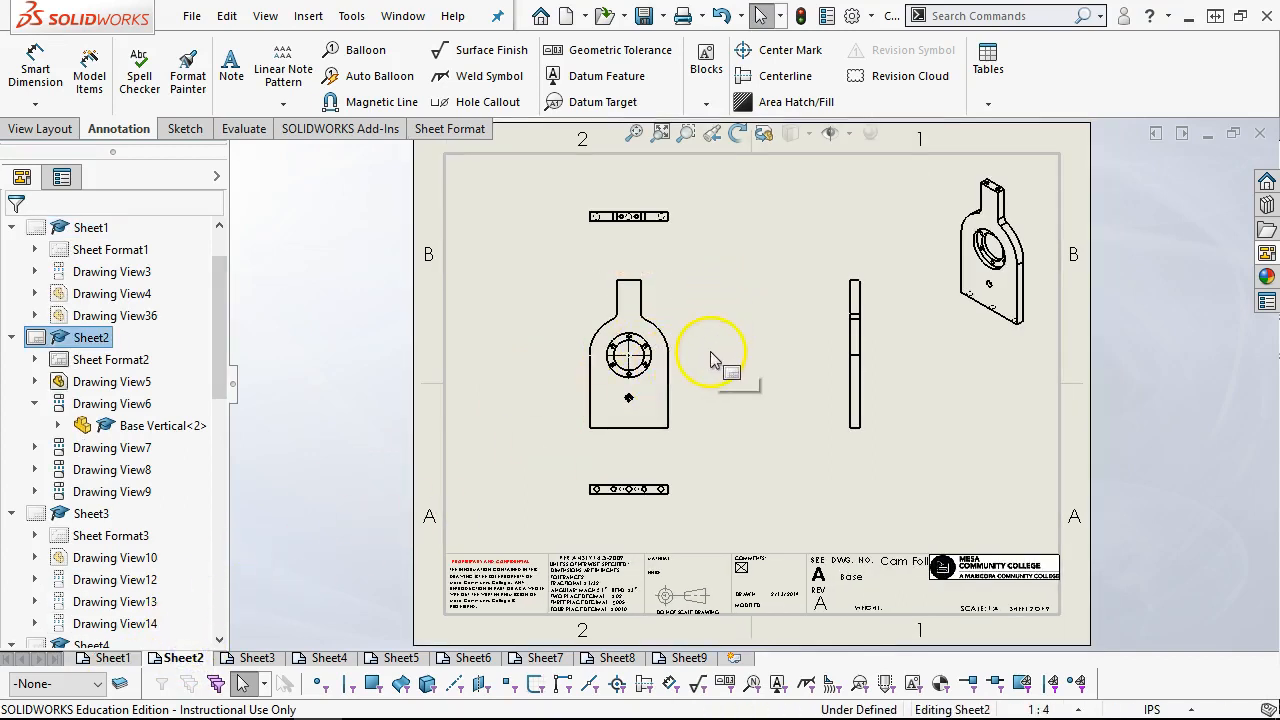
pyautogui.scroll(-1, 712, 360)
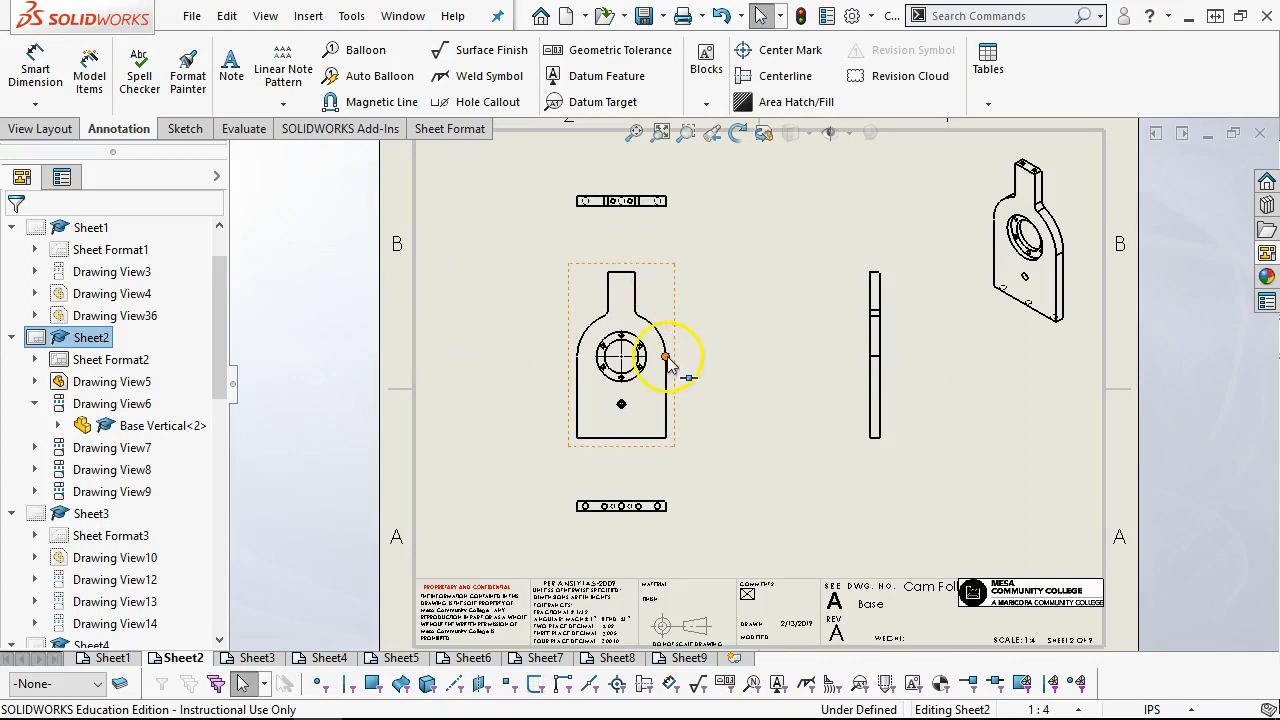
pyautogui.click(657, 297)
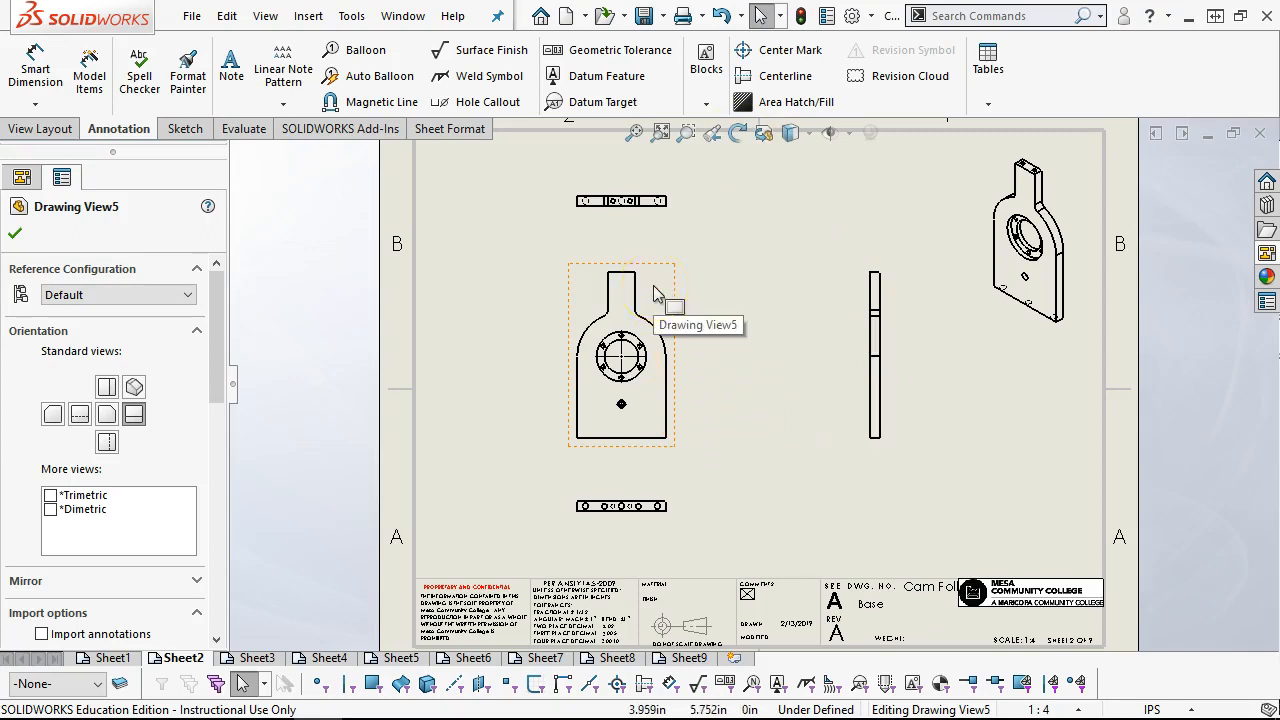
pyautogui.click(254, 657)
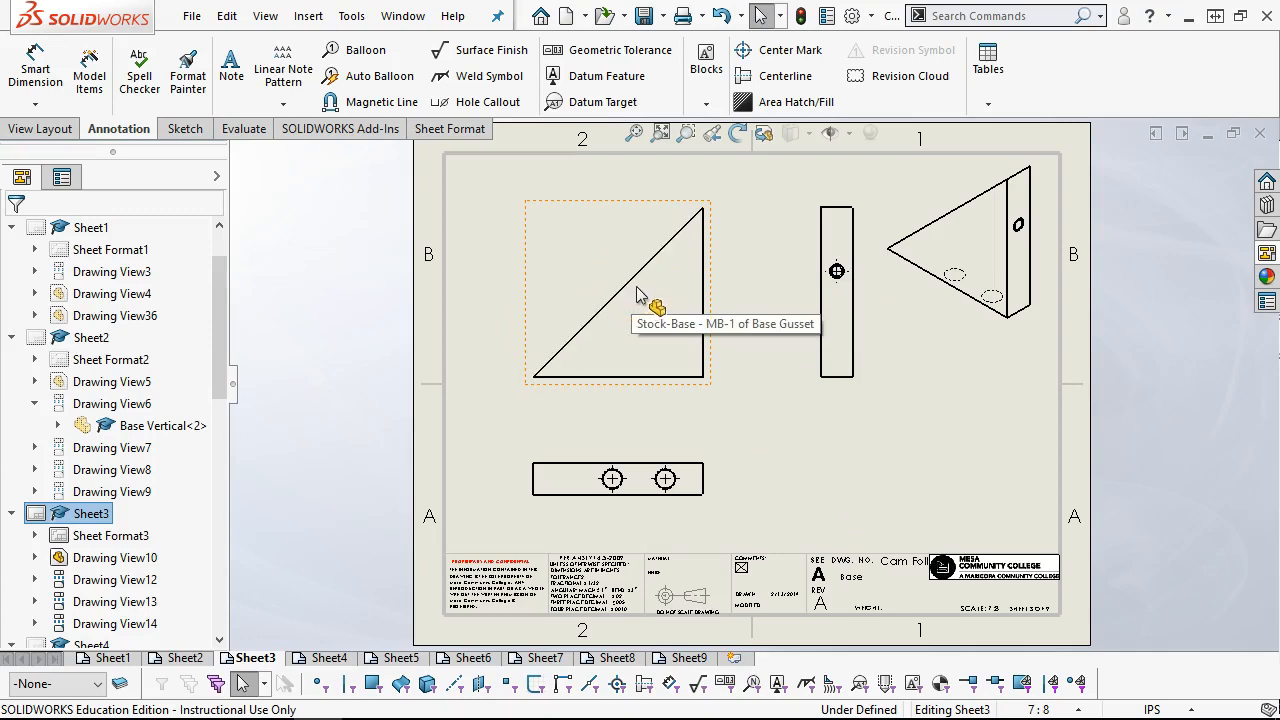
pyautogui.click(324, 658)
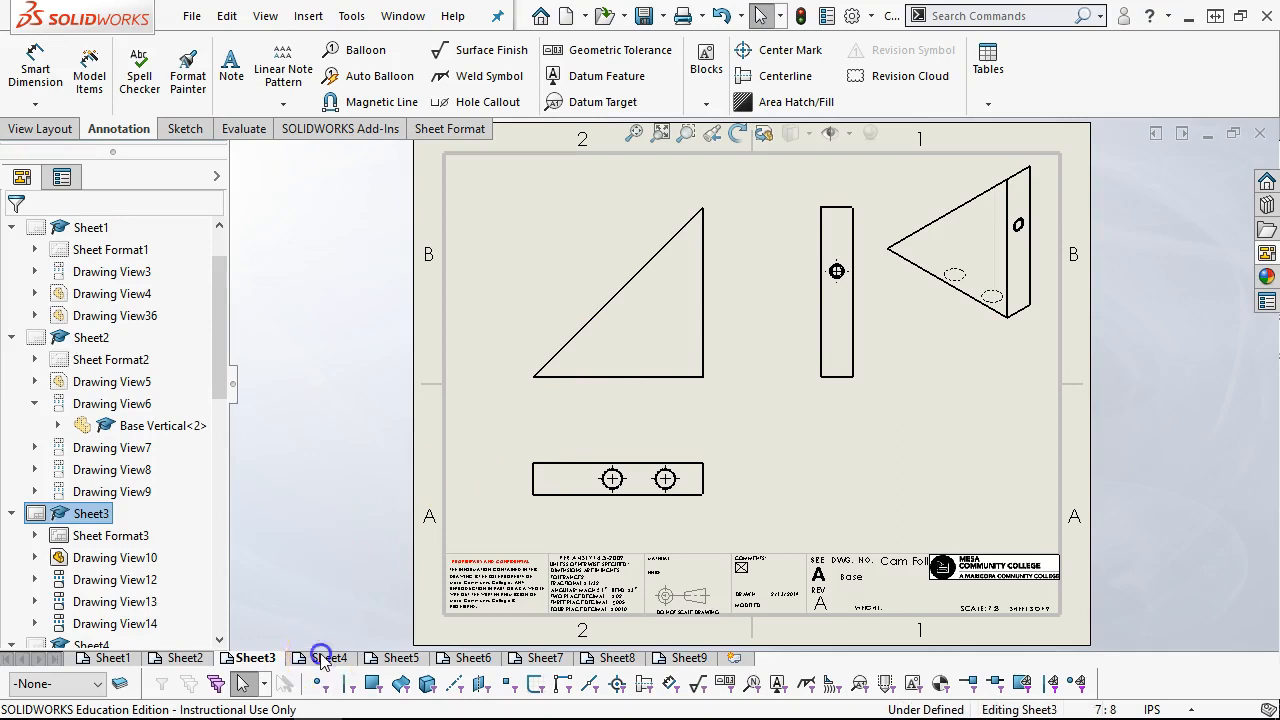
pyautogui.moveTo(322, 650)
pyautogui.mouseDown()
pyautogui.moveTo(563, 425)
pyautogui.moveTo(533, 425)
pyautogui.mouseUp()
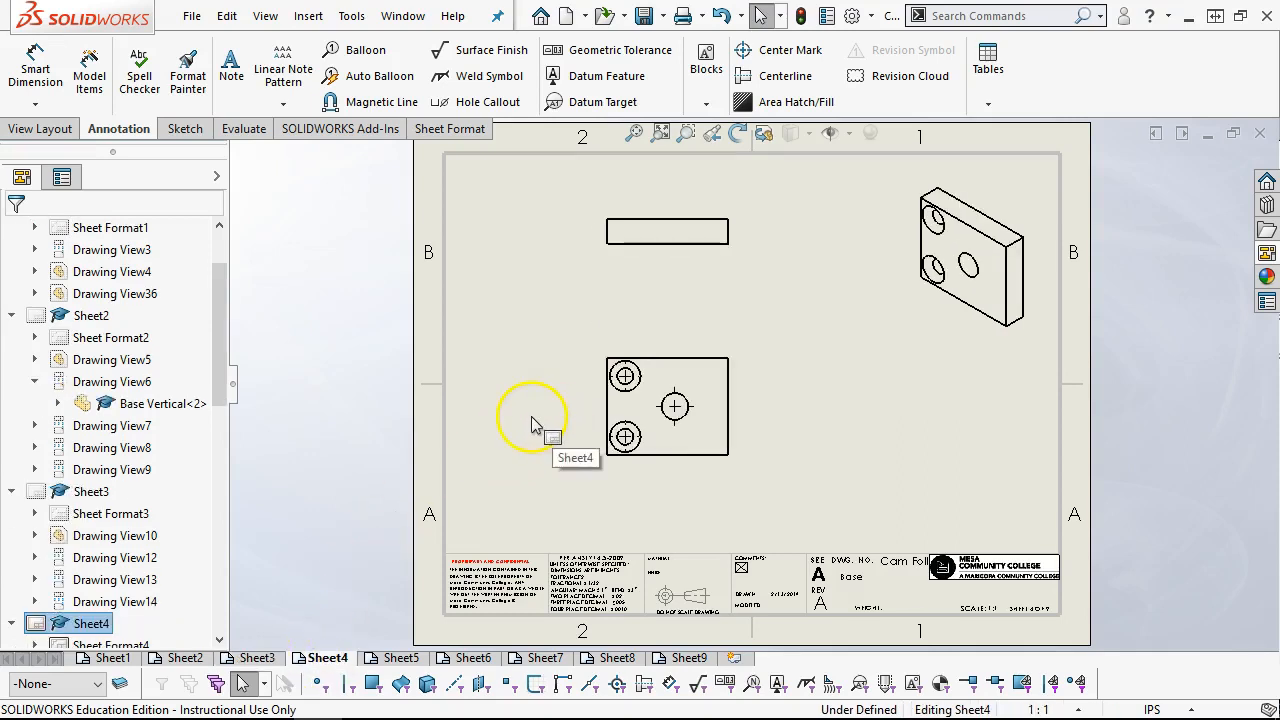
pyautogui.moveTo(514, 481)
pyautogui.mouseDown()
pyautogui.moveTo(651, 263)
pyautogui.moveTo(680, 277)
pyautogui.moveTo(613, 228)
pyautogui.moveTo(687, 220)
pyautogui.mouseUp()
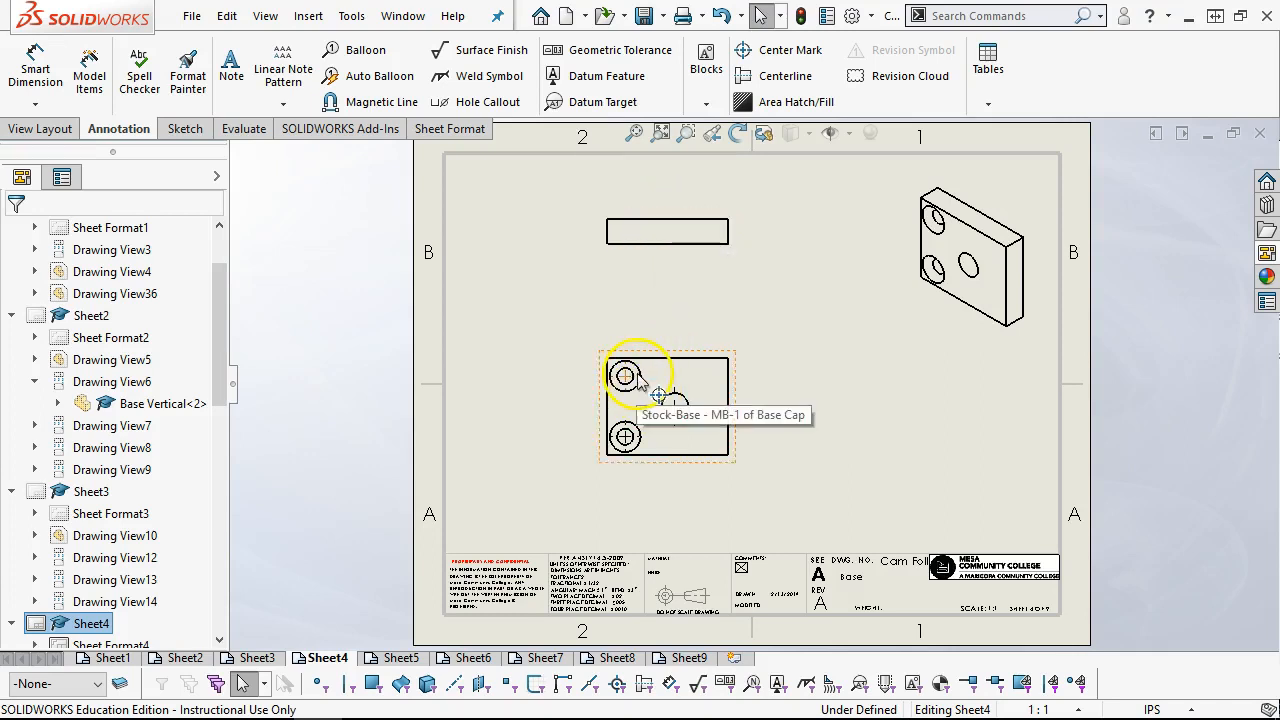
pyautogui.click(401, 659)
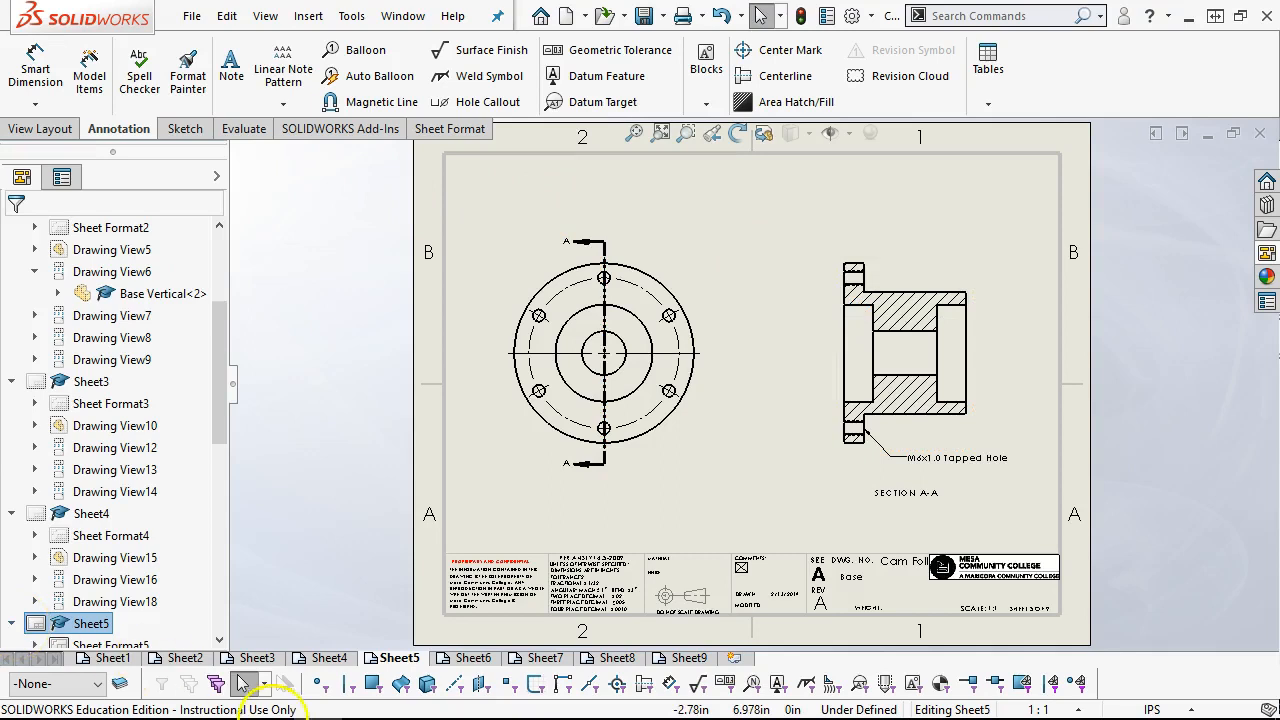
# Open Sheet6 and move the M16x2.0 Machine Threads note well above the shaft view, toward its threaded end
pyautogui.click(479, 660)
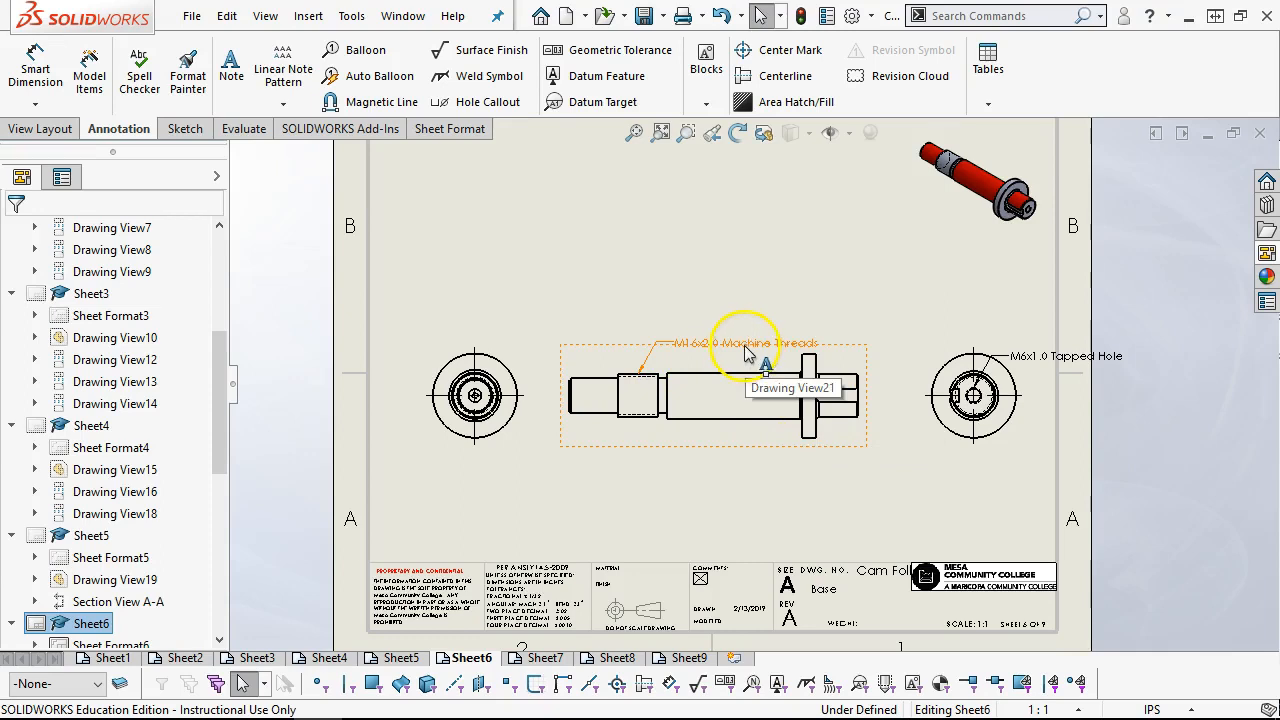
pyautogui.moveTo(742, 345); pyautogui.dragTo(740, 292)
pyautogui.click(748, 296)
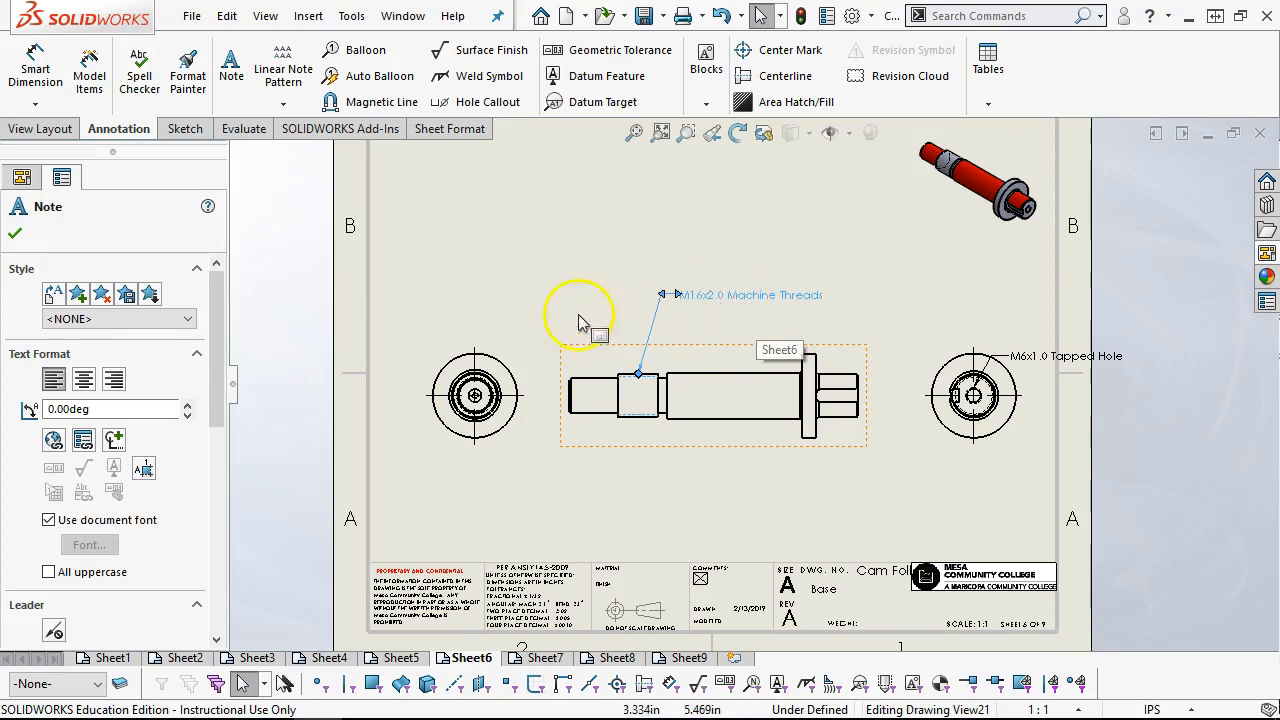
pyautogui.click(555, 277)
pyautogui.click(767, 293)
pyautogui.moveTo(767, 296); pyautogui.dragTo(507, 200)
pyautogui.click(548, 397)
pyautogui.scroll(5, 548, 397)
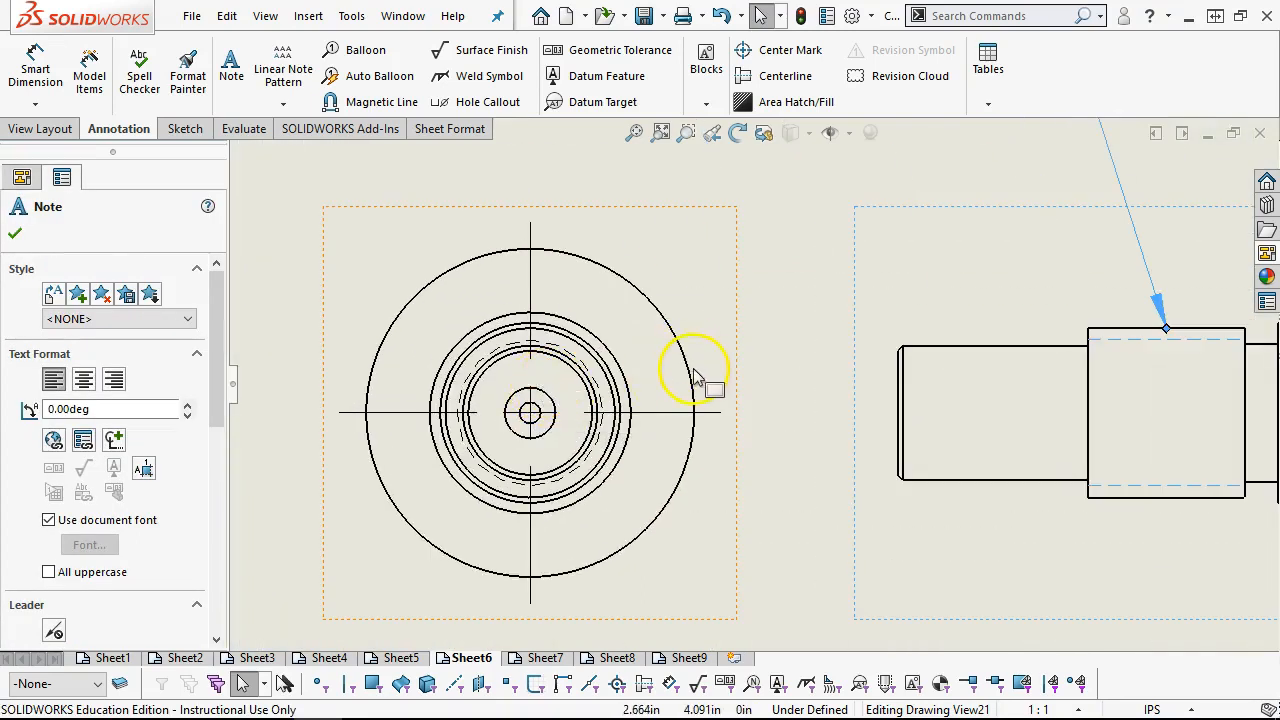
pyautogui.scroll(1, 697, 377)
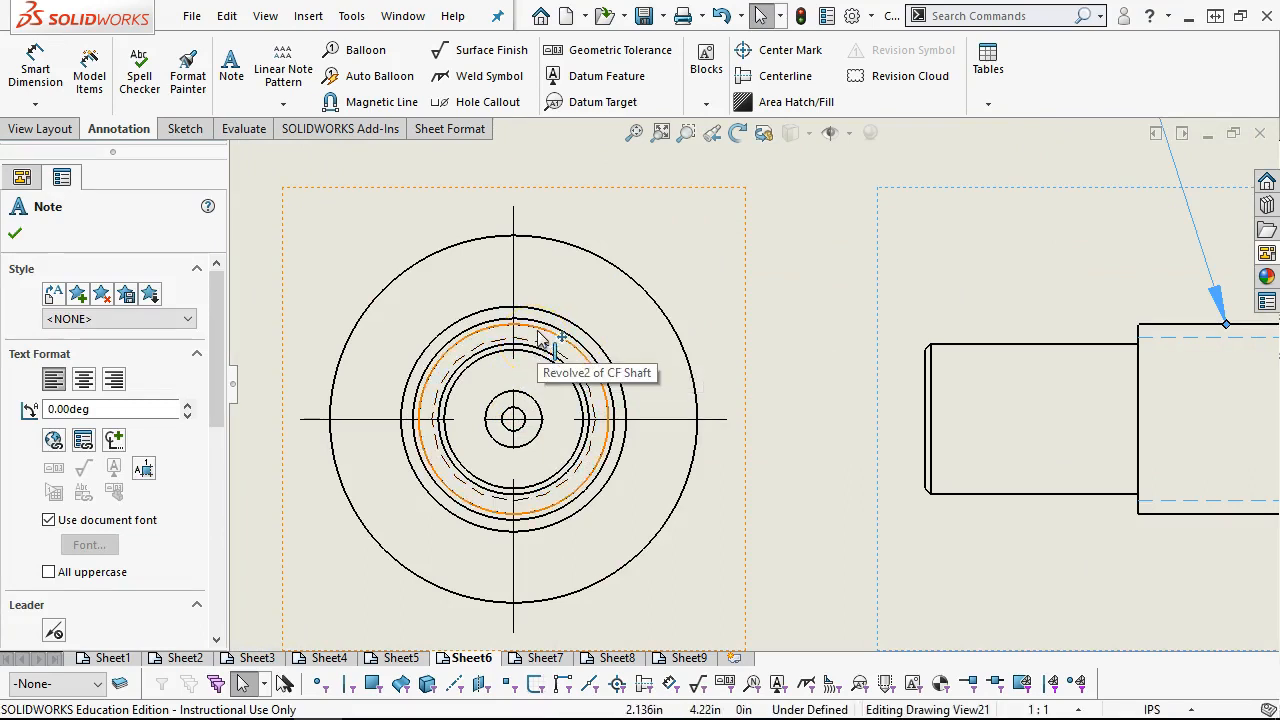
pyautogui.scroll(-4, 540, 338)
pyautogui.scroll(1, 671, 371)
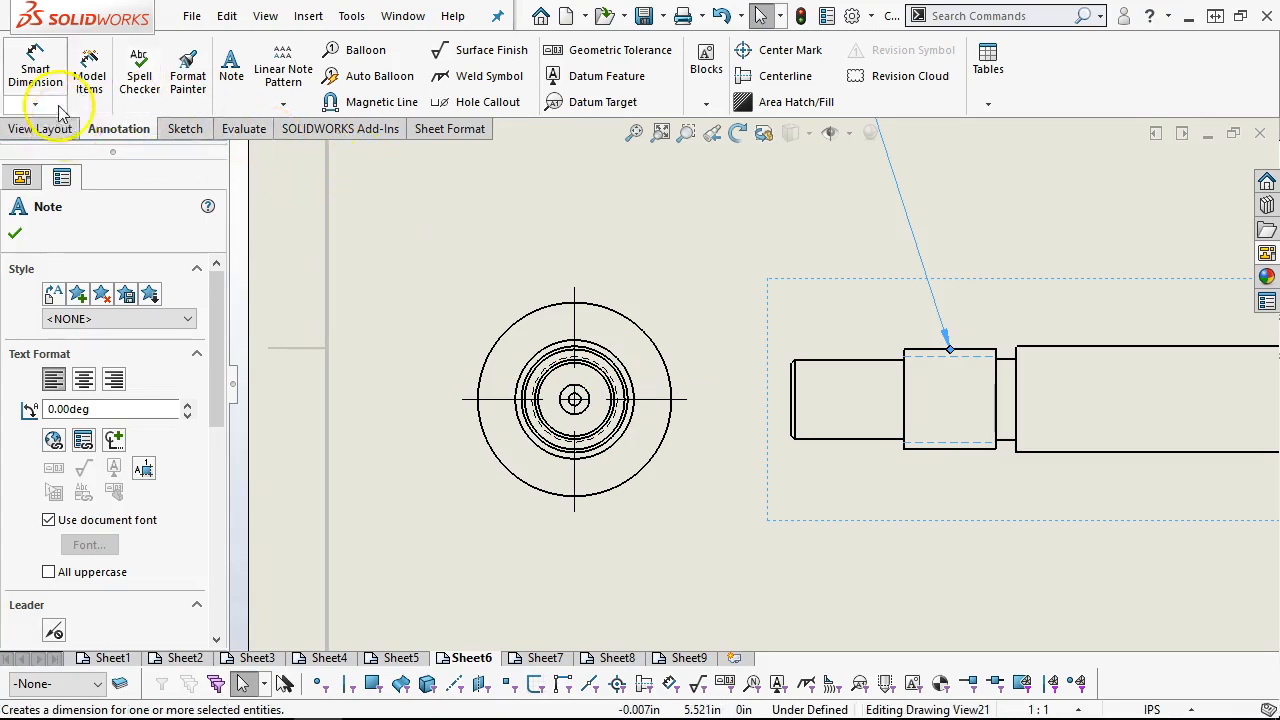
pyautogui.click(38, 72)
pyautogui.scroll(-3, 600, 385)
pyautogui.scroll(8, 428, 263)
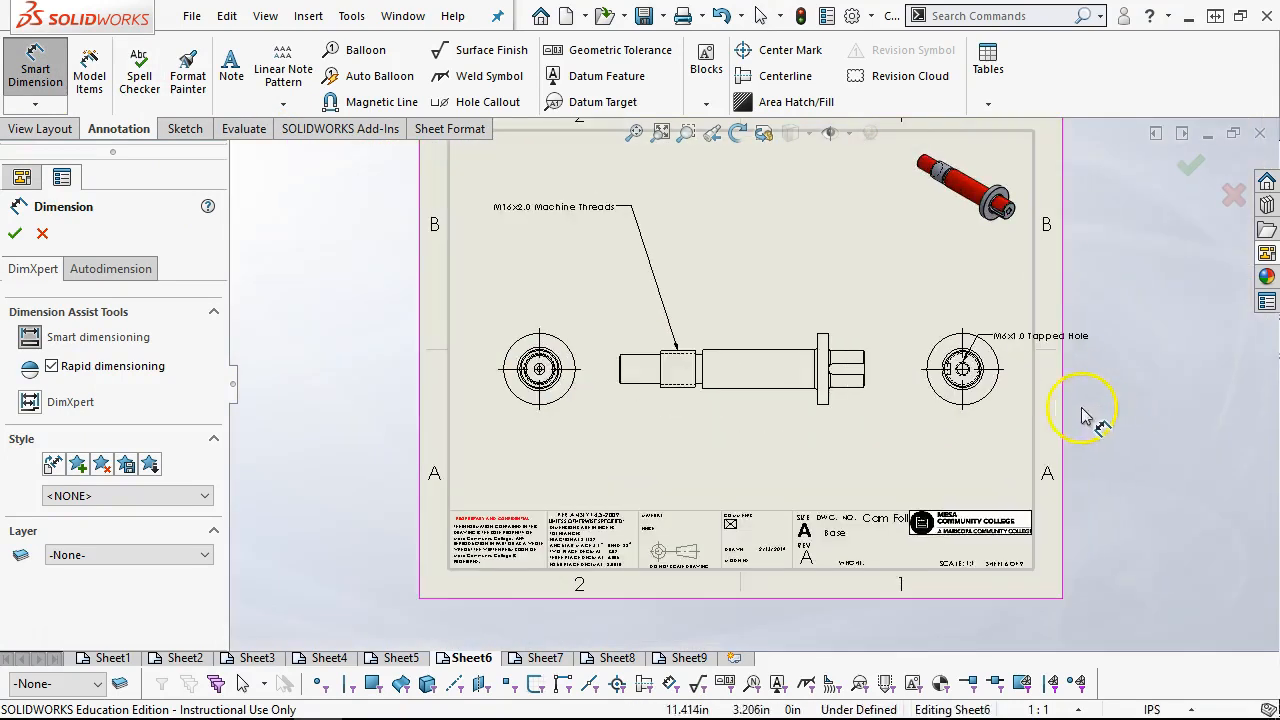
pyautogui.scroll(-3, 971, 371)
pyautogui.scroll(5, 980, 357)
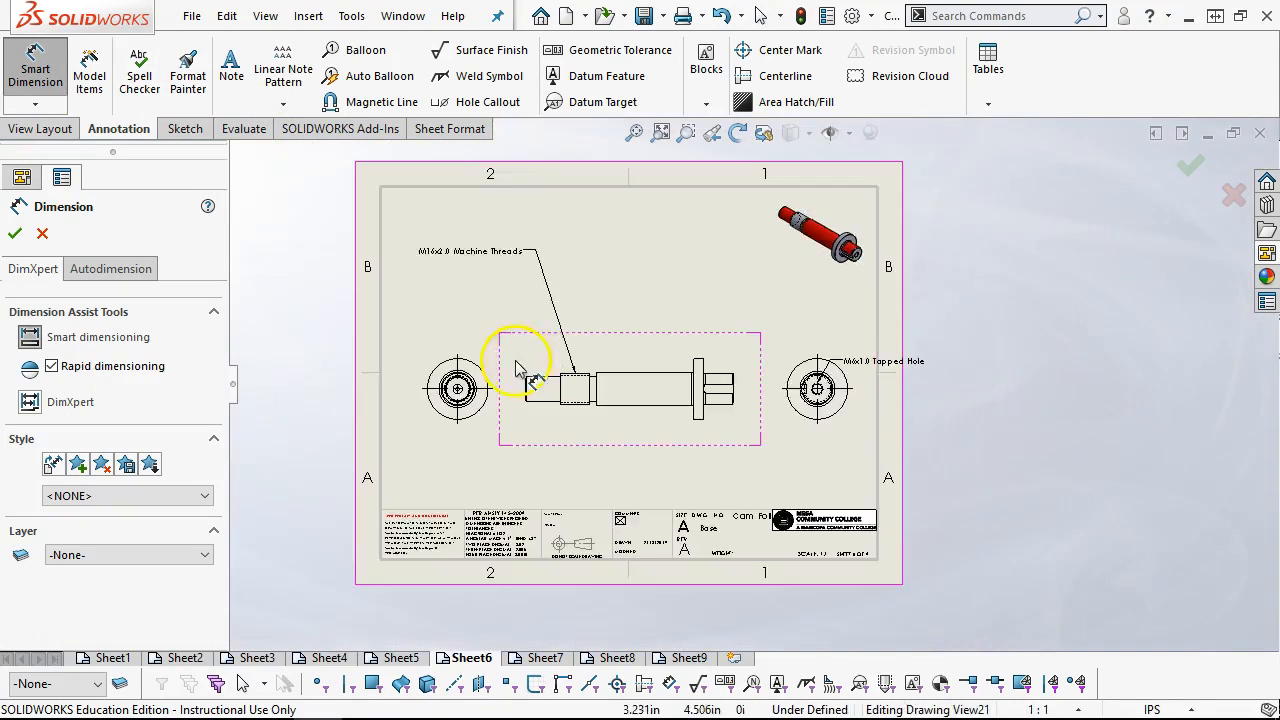
pyautogui.scroll(-2, 480, 370)
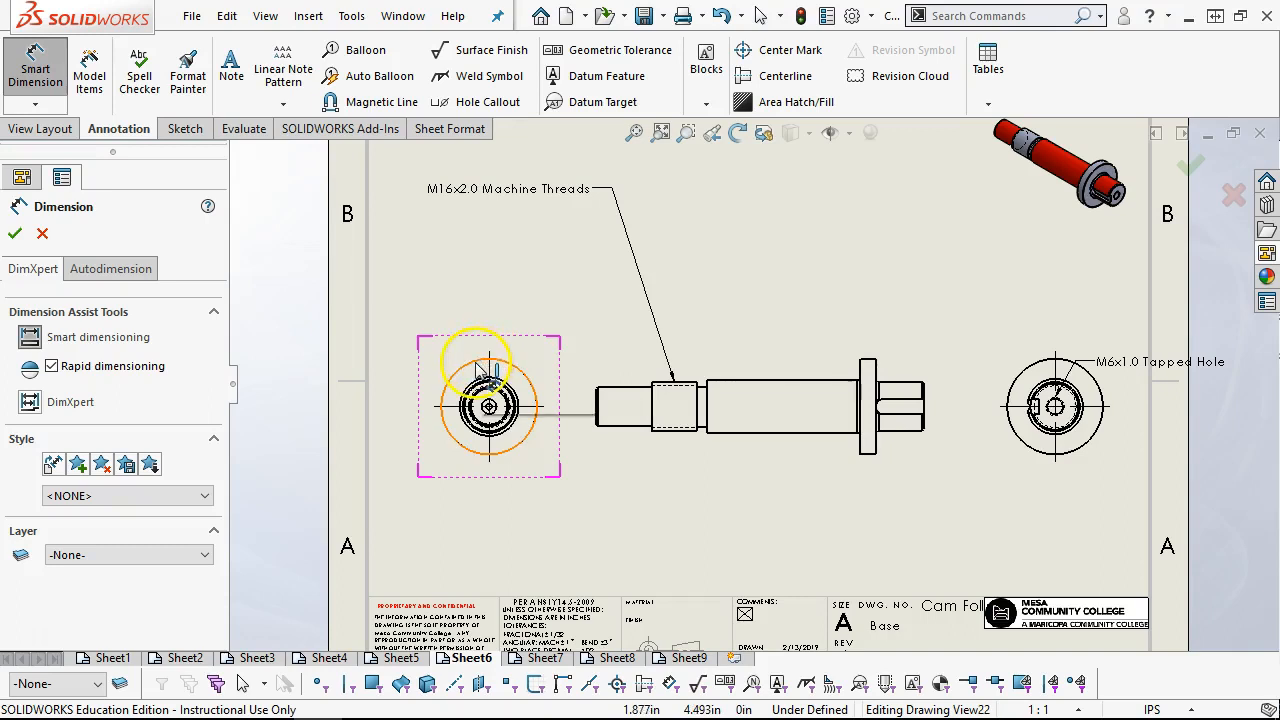
pyautogui.scroll(-4, 485, 385)
pyautogui.click(663, 383)
pyautogui.scroll(4, 520, 265)
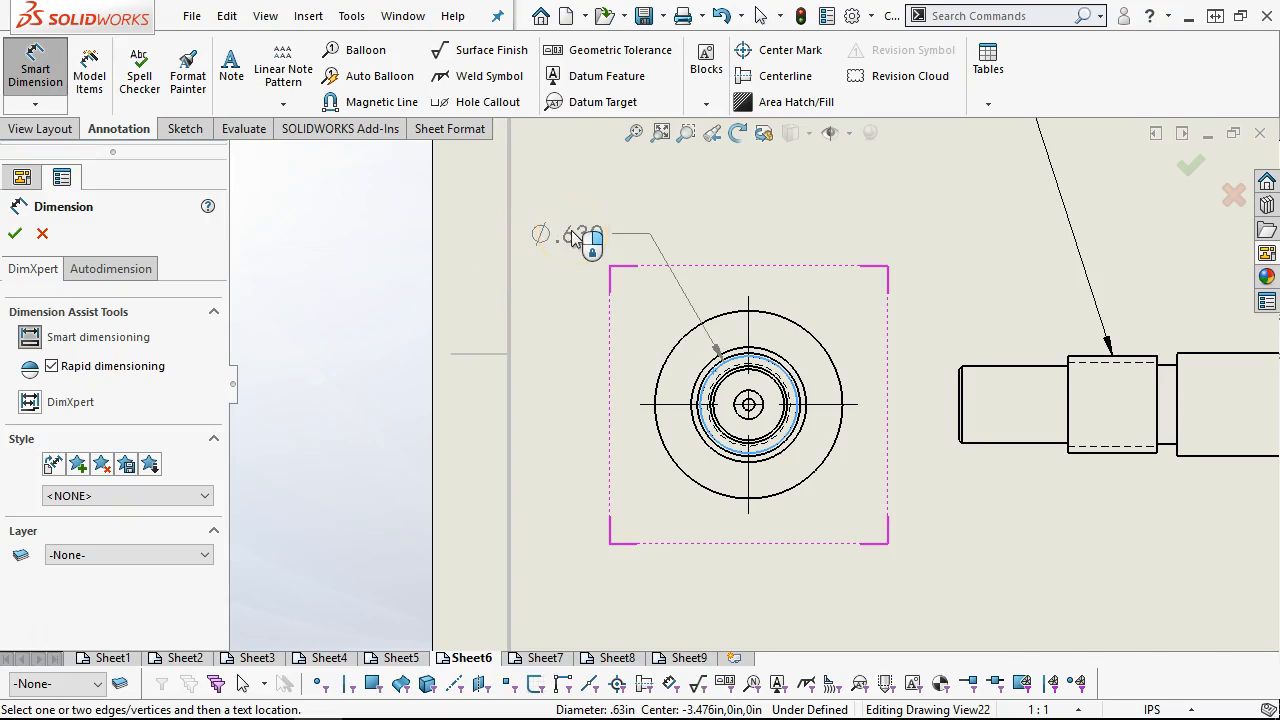
pyautogui.press('Escape')
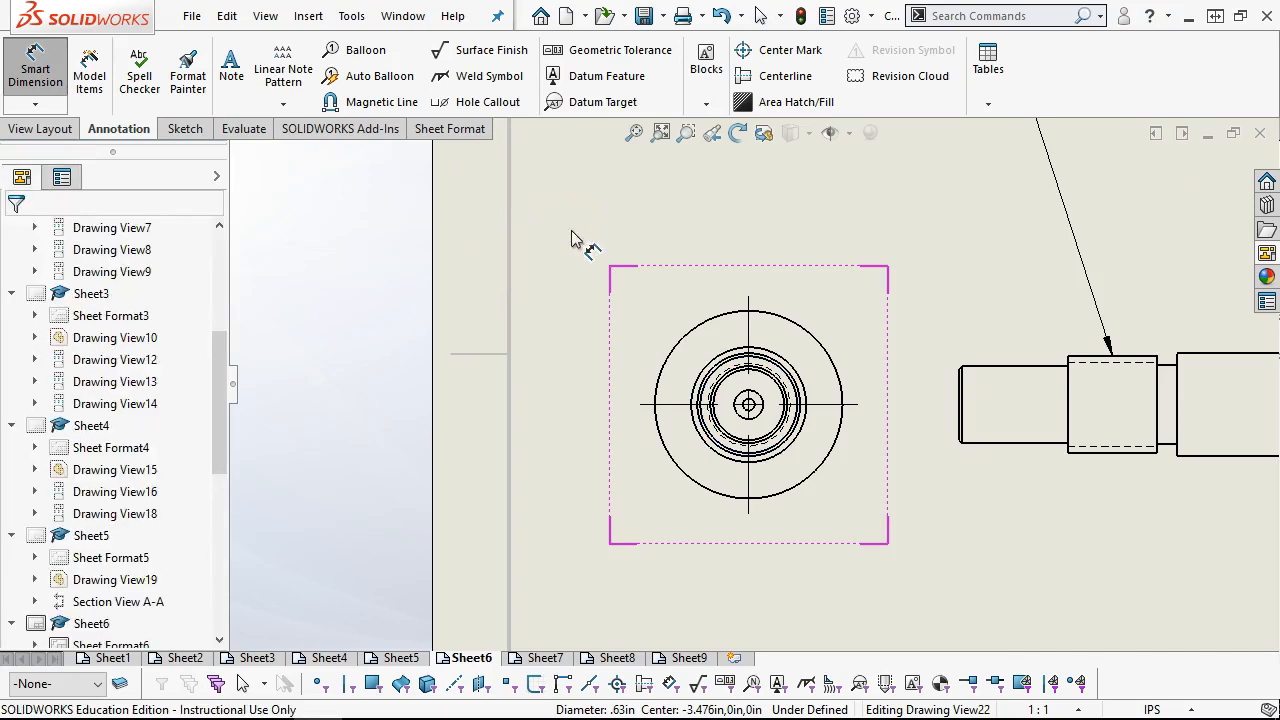
pyautogui.scroll(2, 950, 490)
pyautogui.rightClick(712, 490)
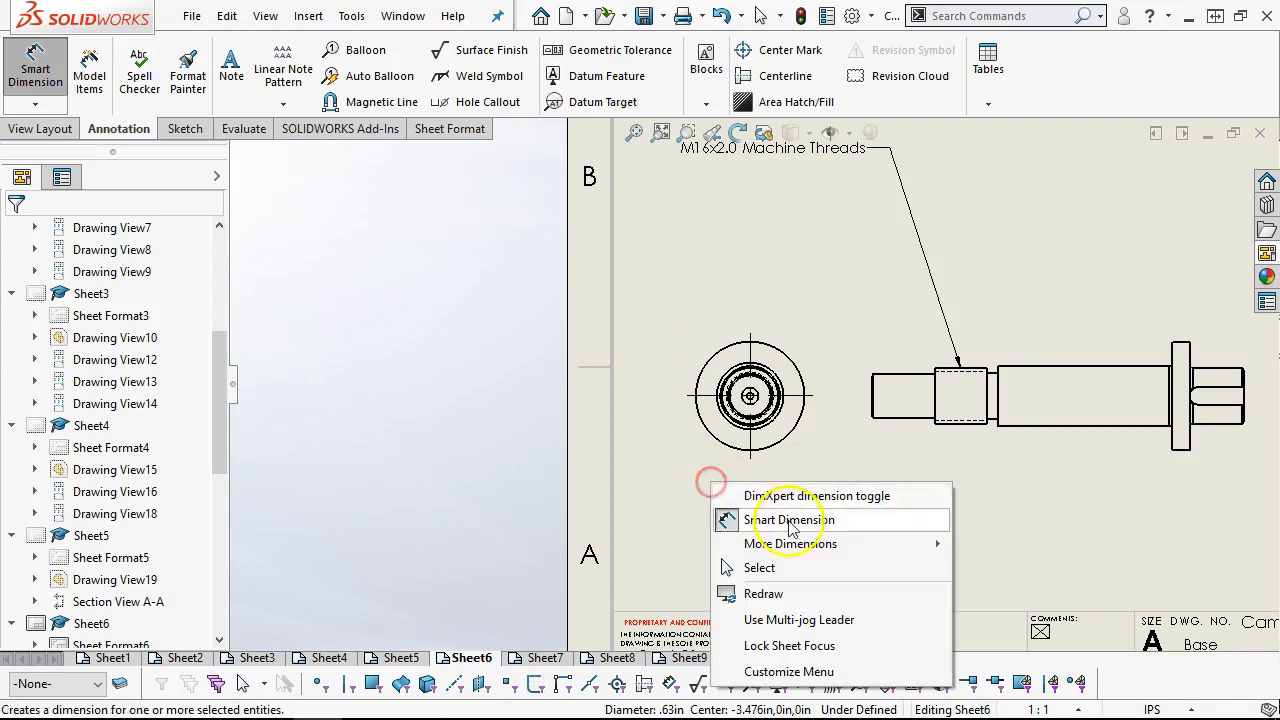
pyautogui.click(785, 567)
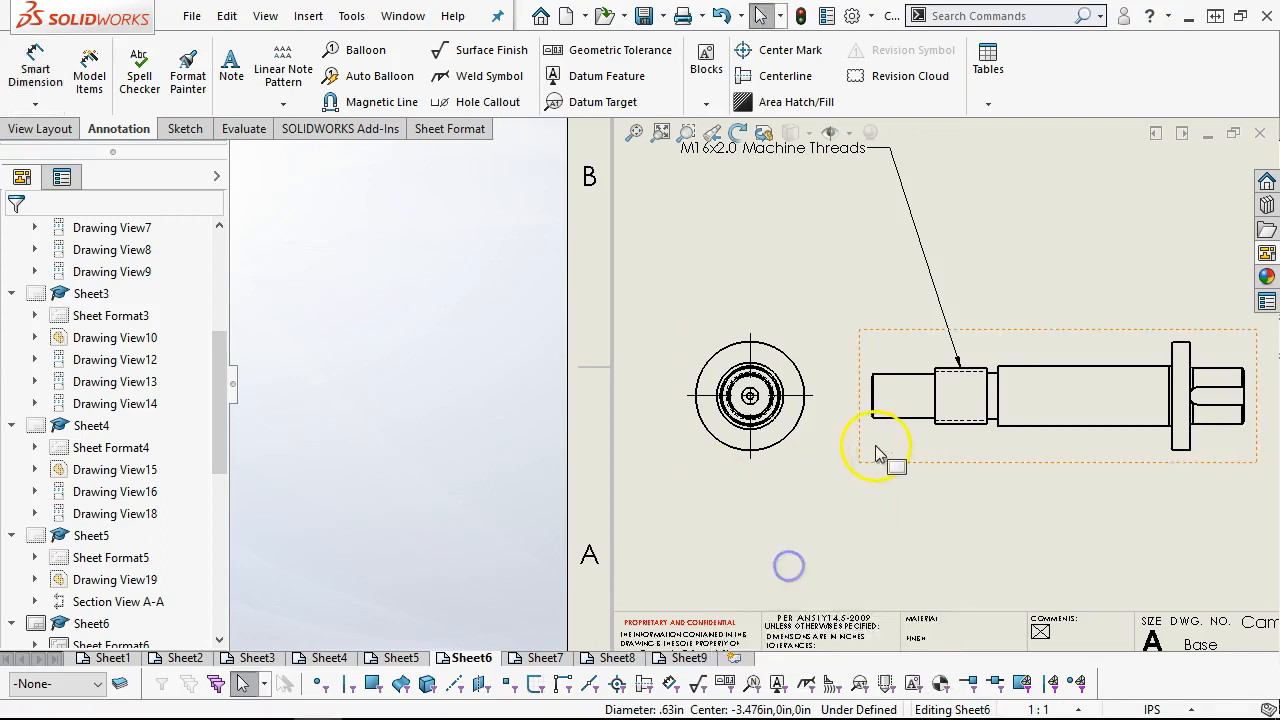
# Delete Drawing View22, the end view beside the shaft's threaded end, from Sheet6
pyautogui.click(781, 458)
pyautogui.press('Delete')
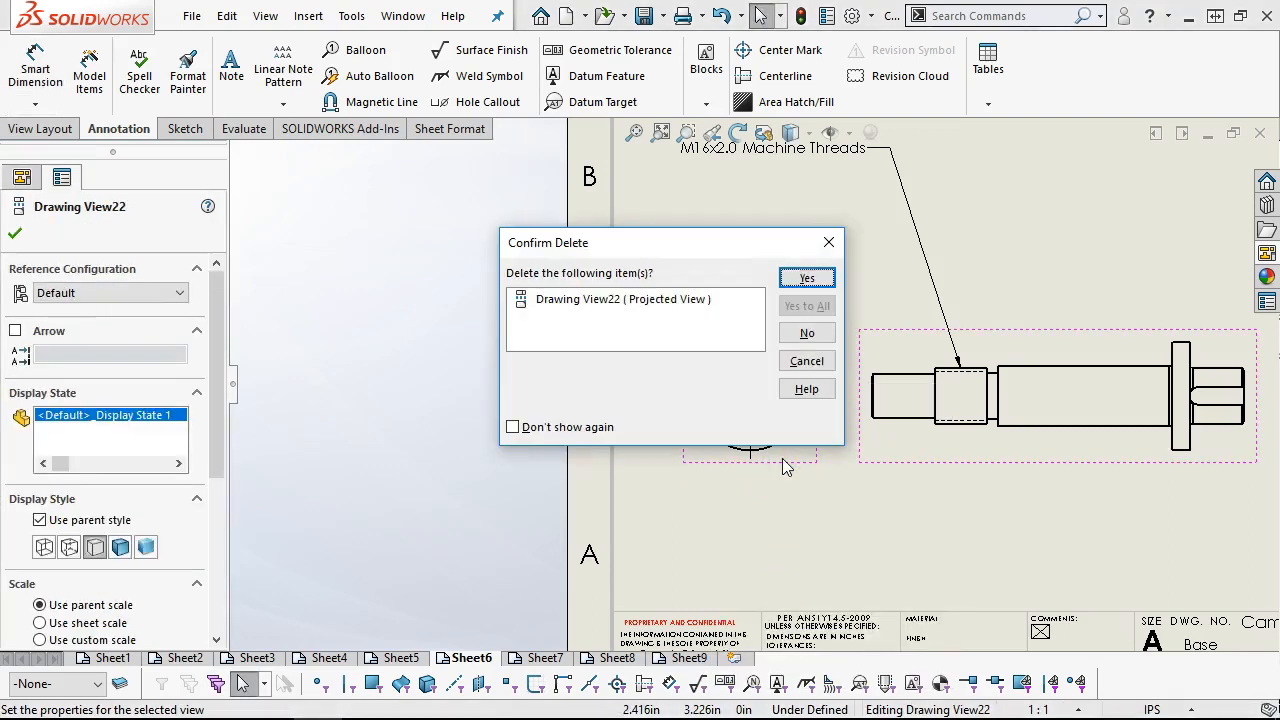
pyautogui.click(806, 278)
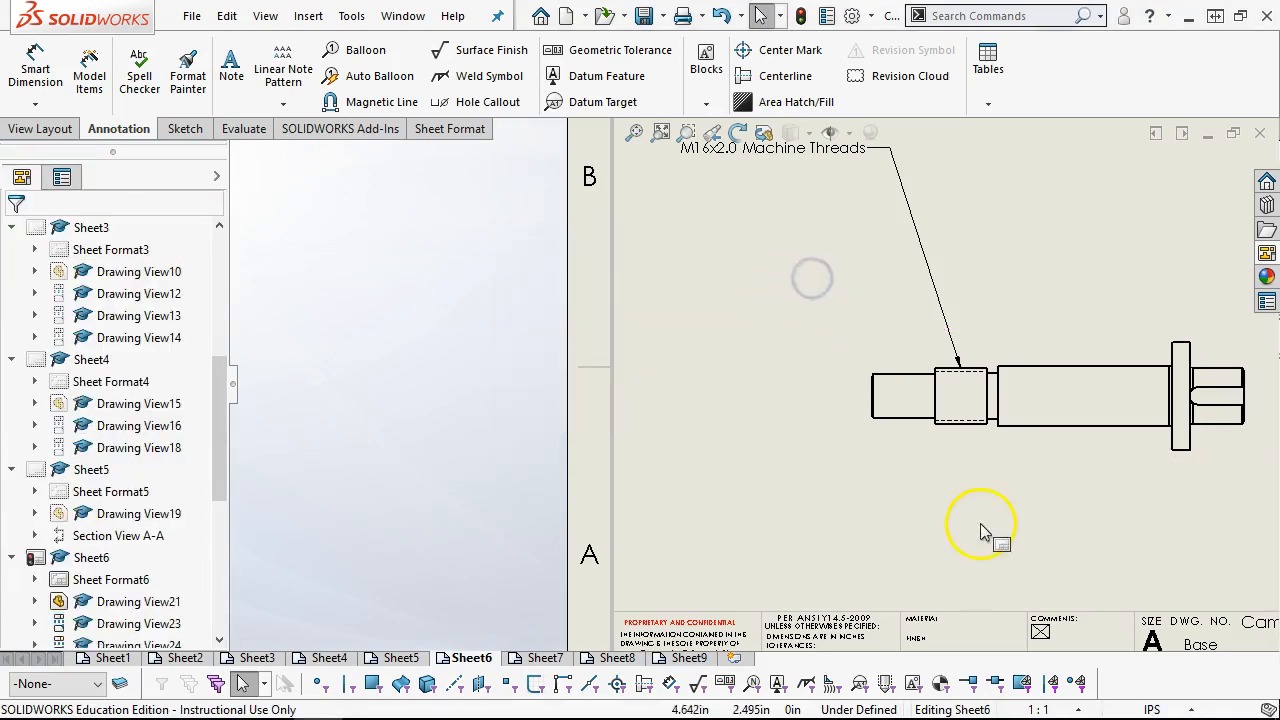
# Shift the shaft's main view into the freed space and reposition the M16x2.0 Machine Threads note above the shaft
pyautogui.moveTo(851, 450); pyautogui.dragTo(863, 448)
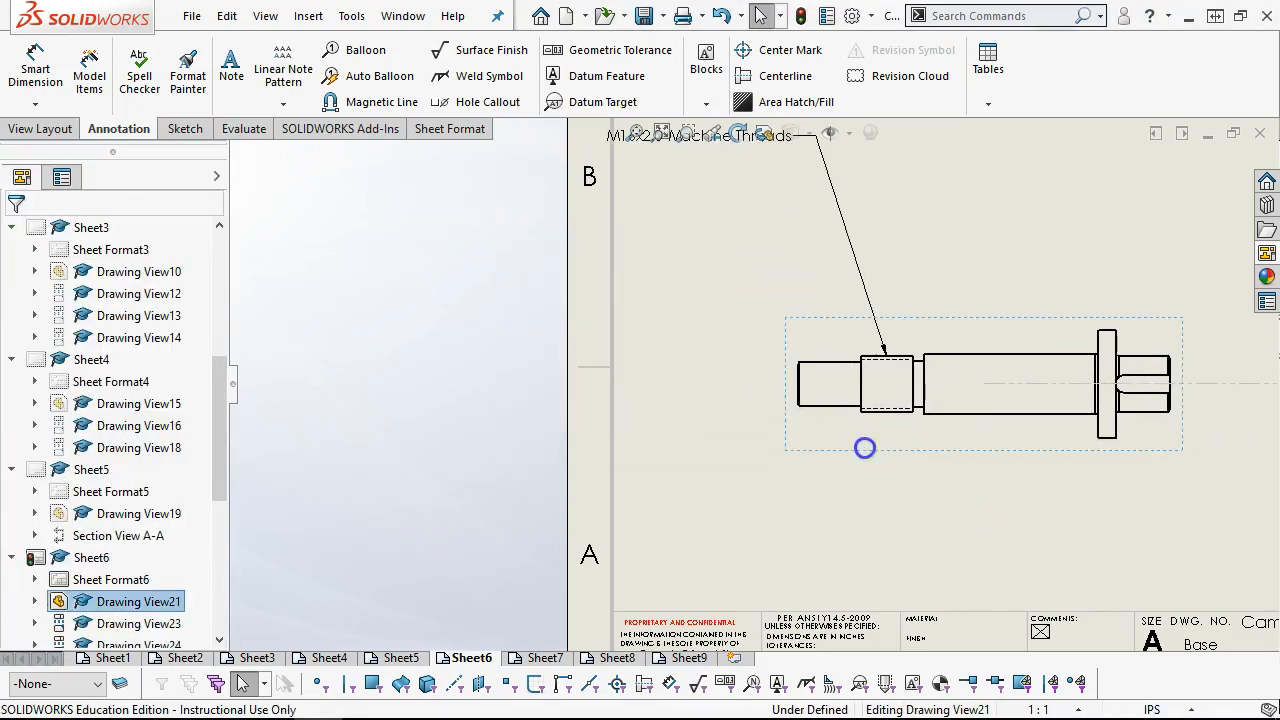
pyautogui.scroll(2, 903, 352)
pyautogui.scroll(-1, 903, 345)
pyautogui.moveTo(636, 189); pyautogui.dragTo(880, 197)
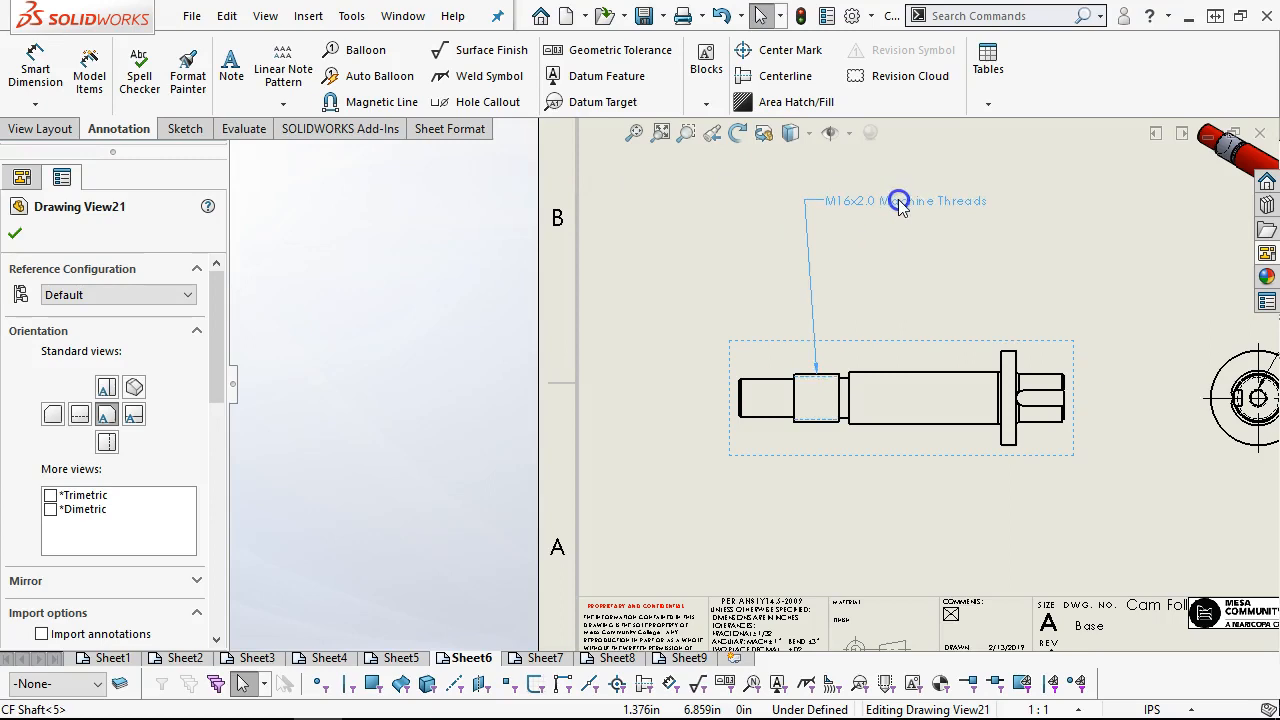
# Dimension the diameter of the shaft's keyed end in the main view, placing the text above and beyond the end face
pyautogui.click(988, 306)
pyautogui.press('f')
pyautogui.scroll(-2, 1088, 425)
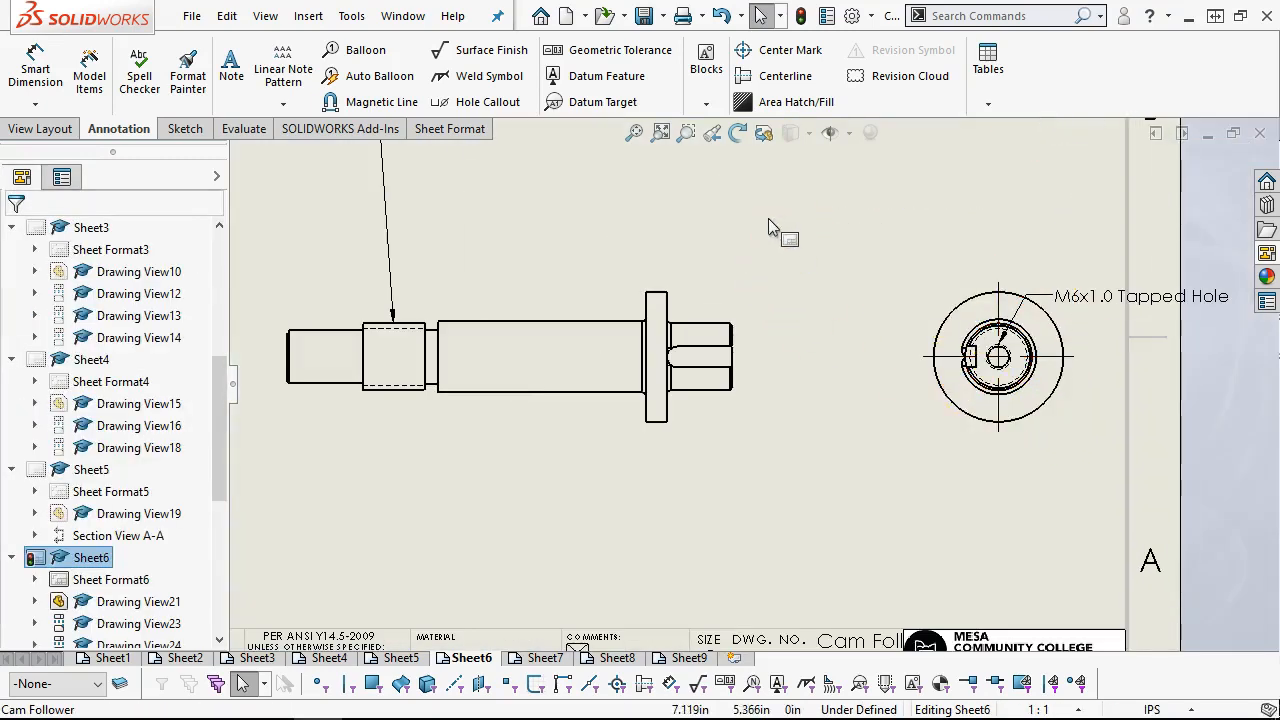
pyautogui.click(612, 187)
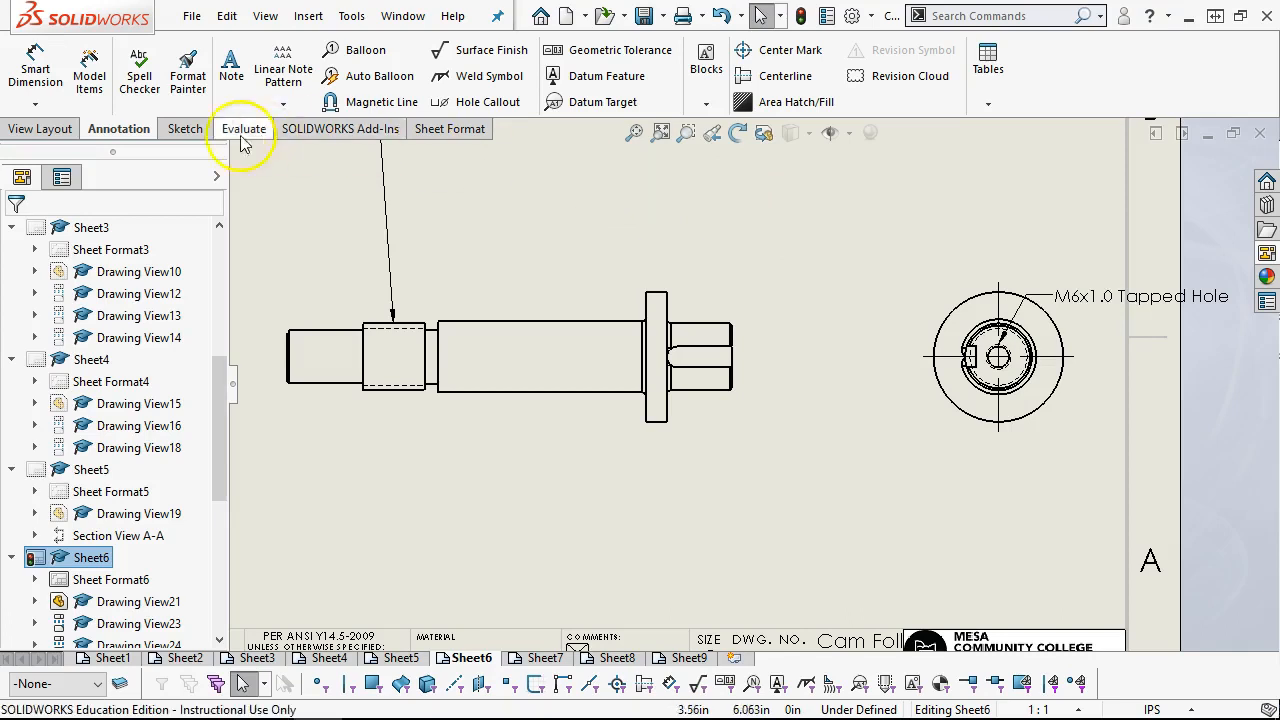
pyautogui.click(35, 70)
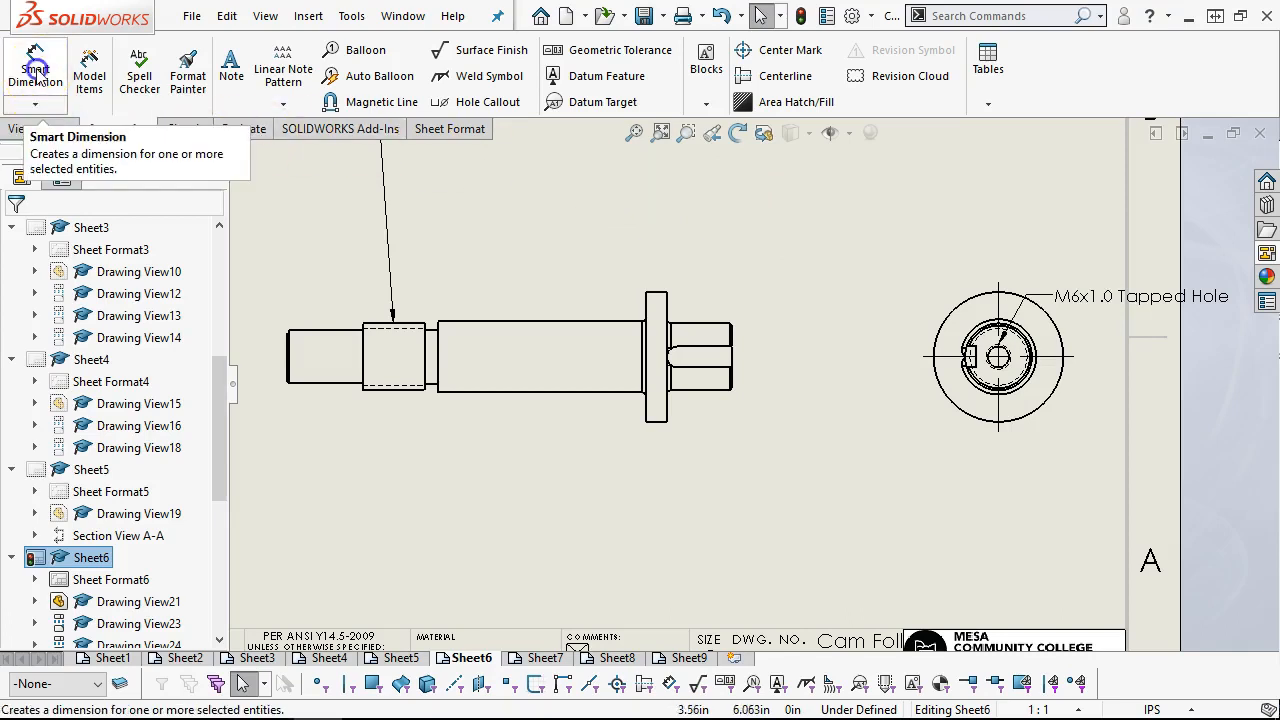
pyautogui.scroll(-2, 920, 445)
pyautogui.click(582, 362)
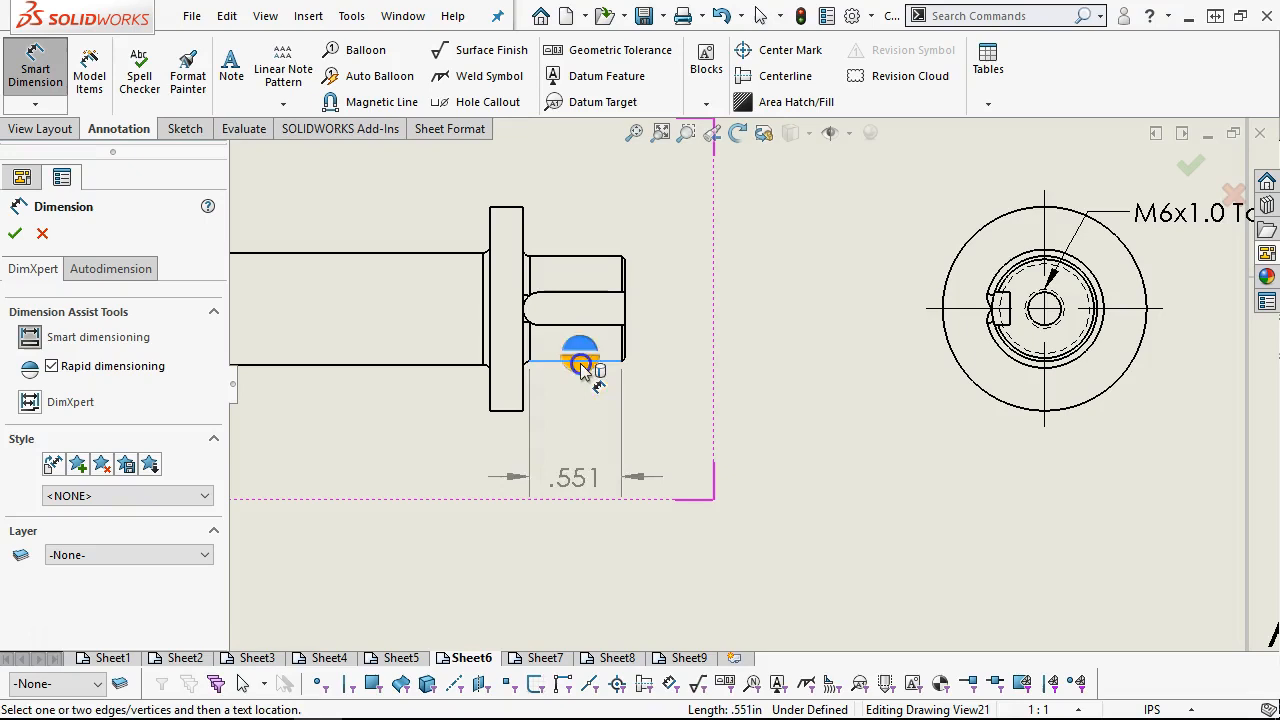
pyautogui.click(569, 256)
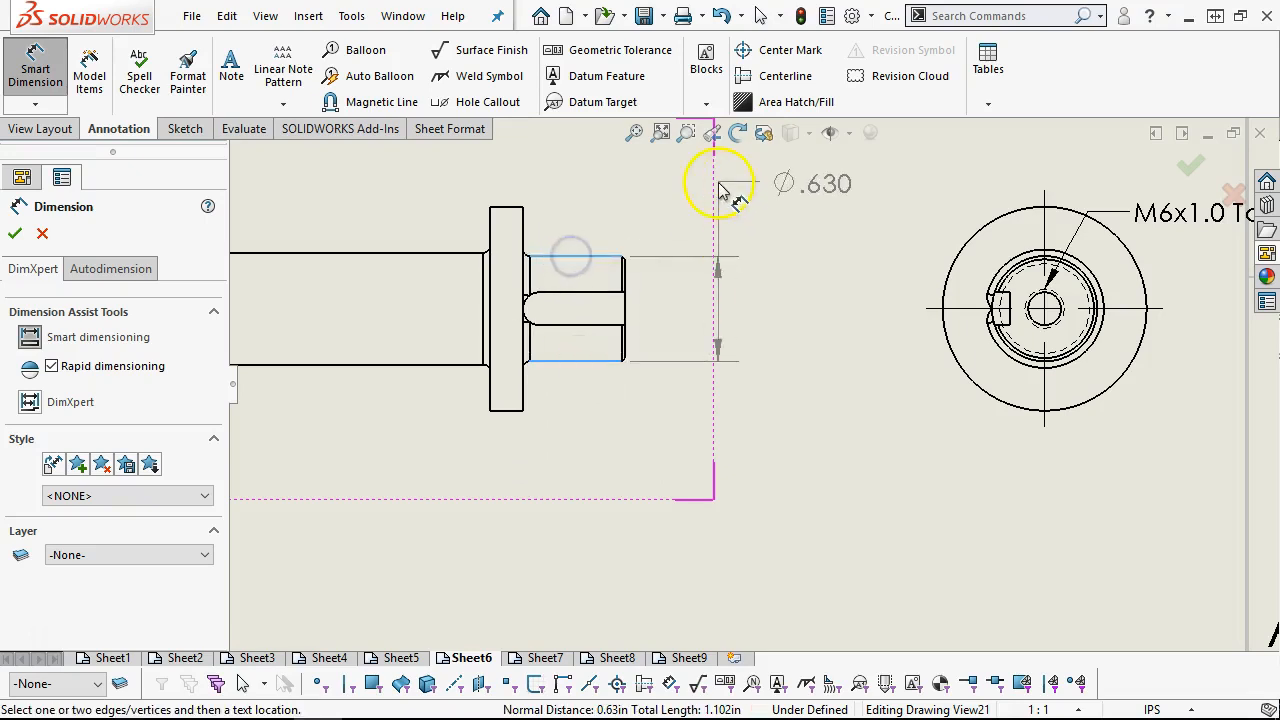
pyautogui.scroll(1, 706, 189)
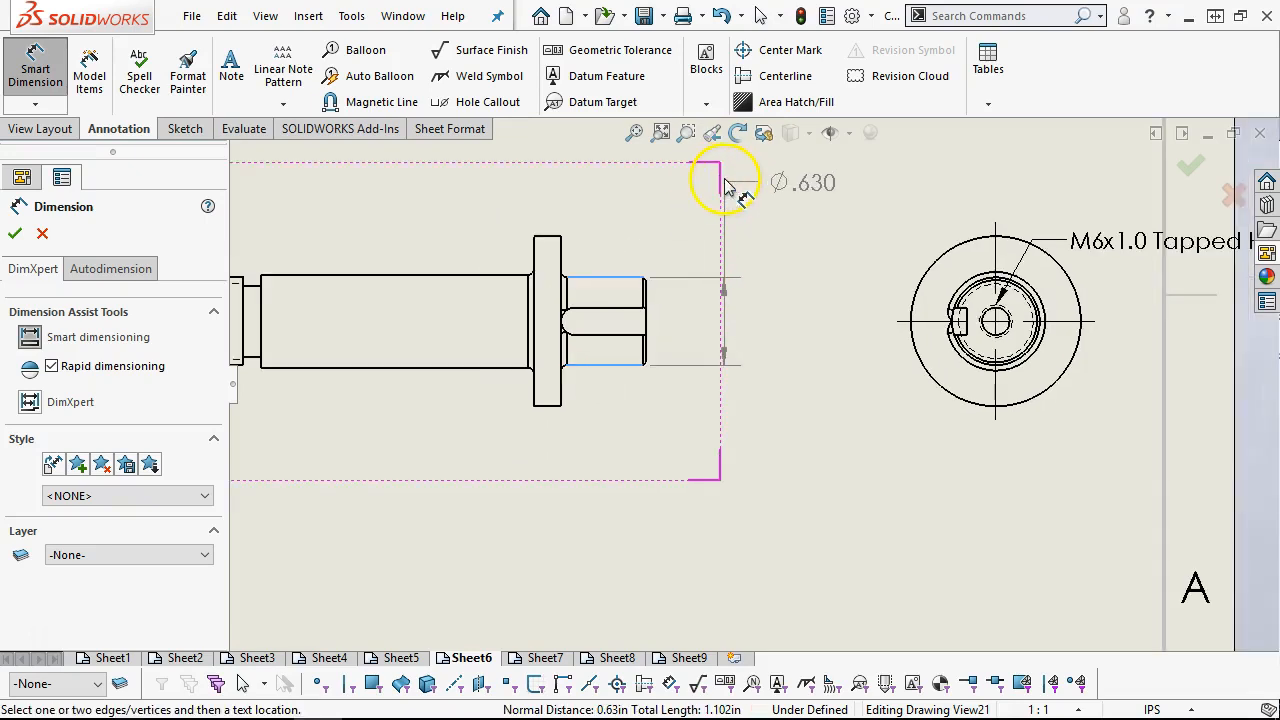
pyautogui.click(725, 182)
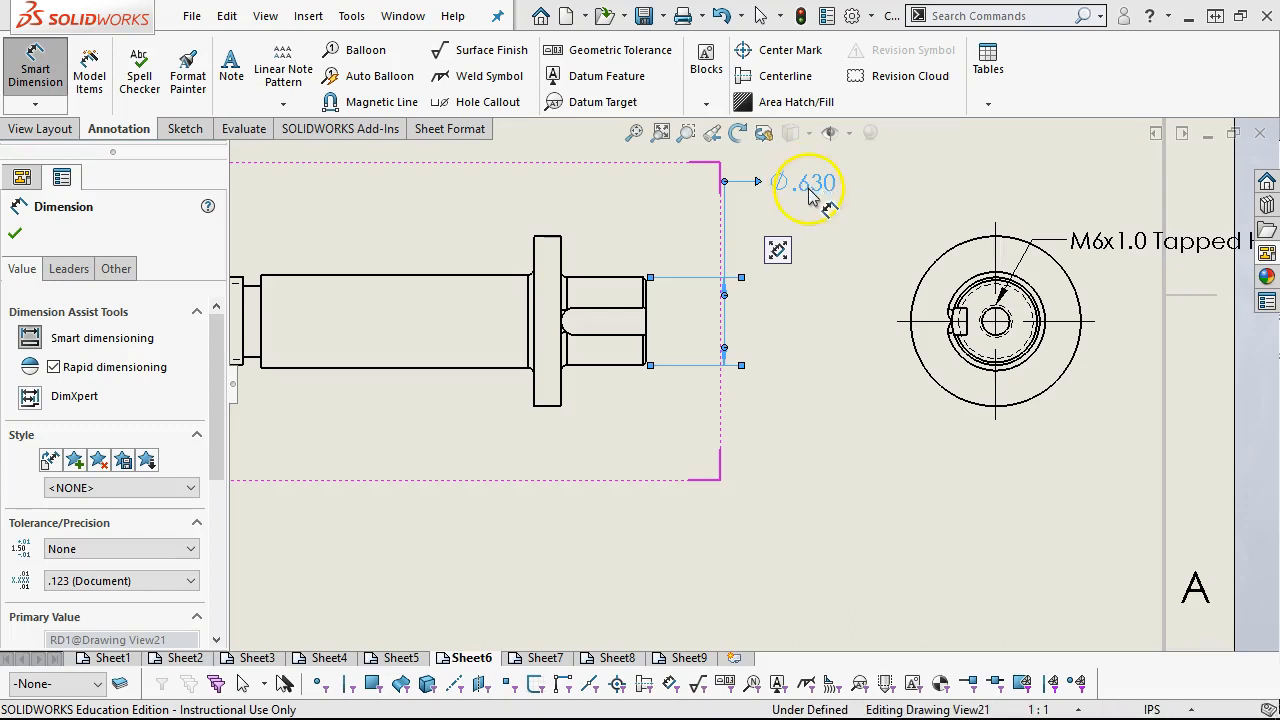
# Set the tolerance type of the keyed end's diameter dimension to Basic
pyautogui.click(810, 195)
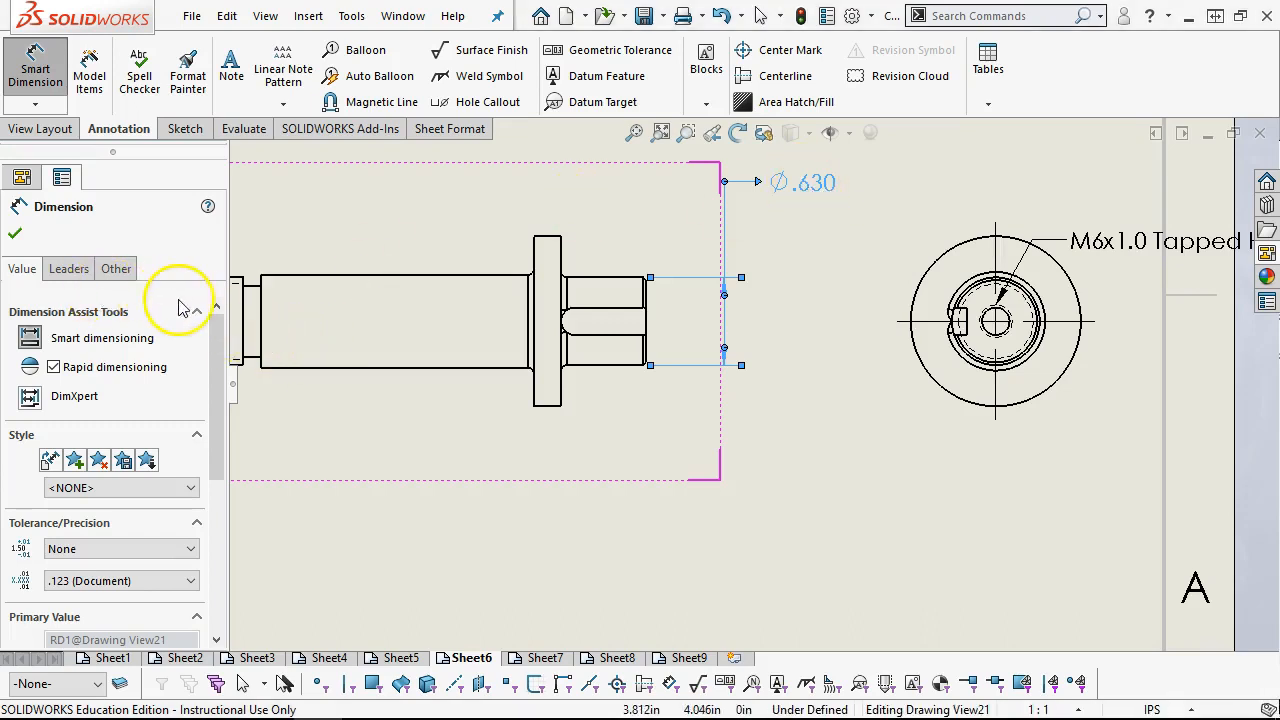
pyautogui.rightClick(778, 208)
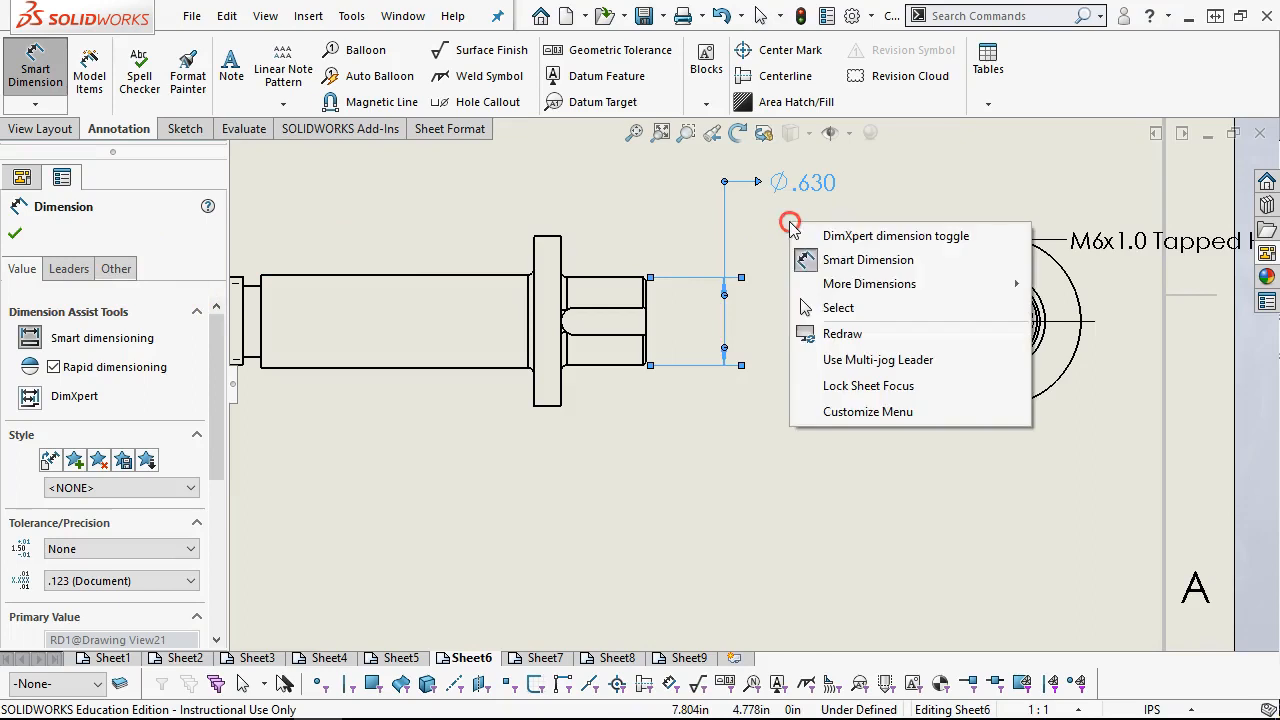
pyautogui.click(833, 304)
pyautogui.click(774, 189)
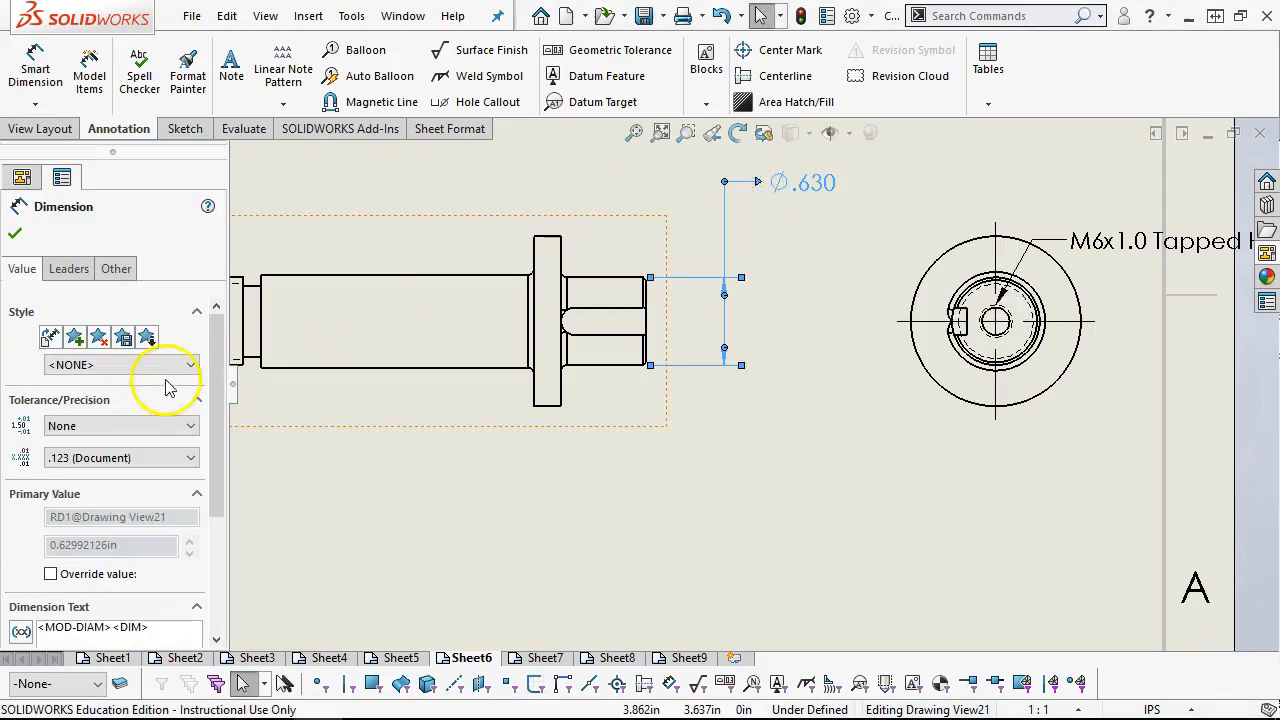
pyautogui.click(137, 425)
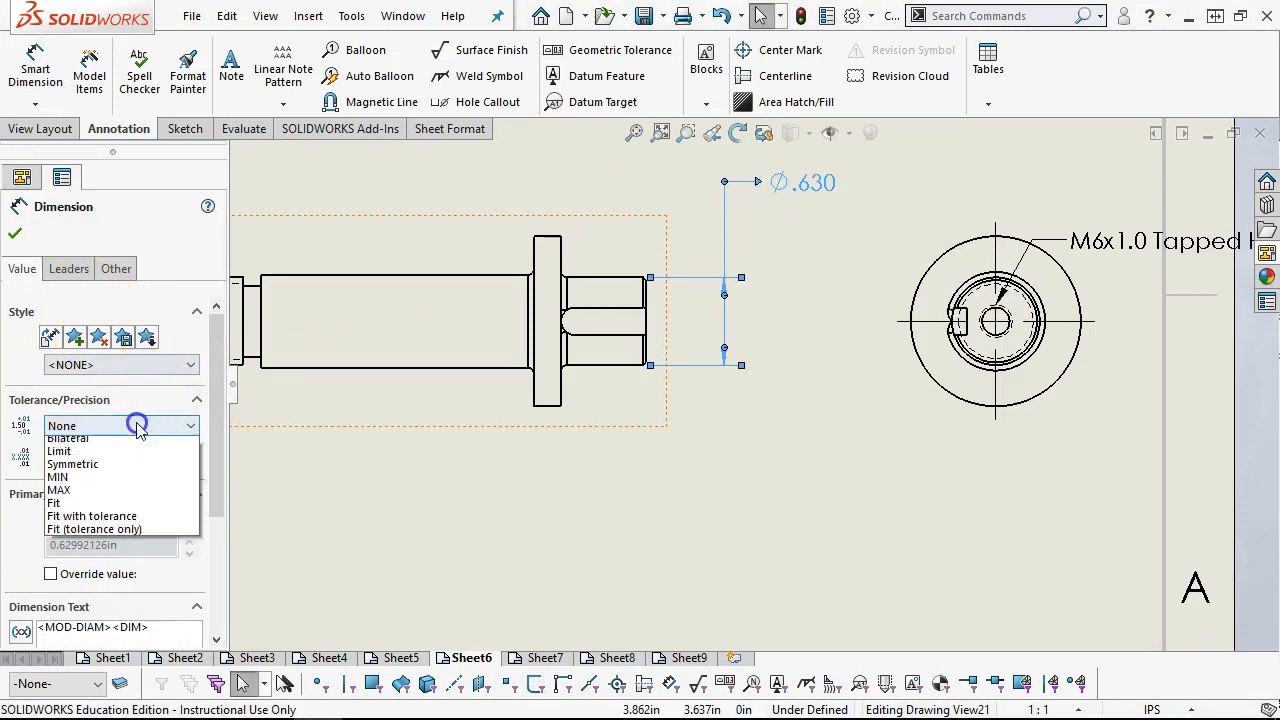
pyautogui.click(133, 458)
pyautogui.click(763, 228)
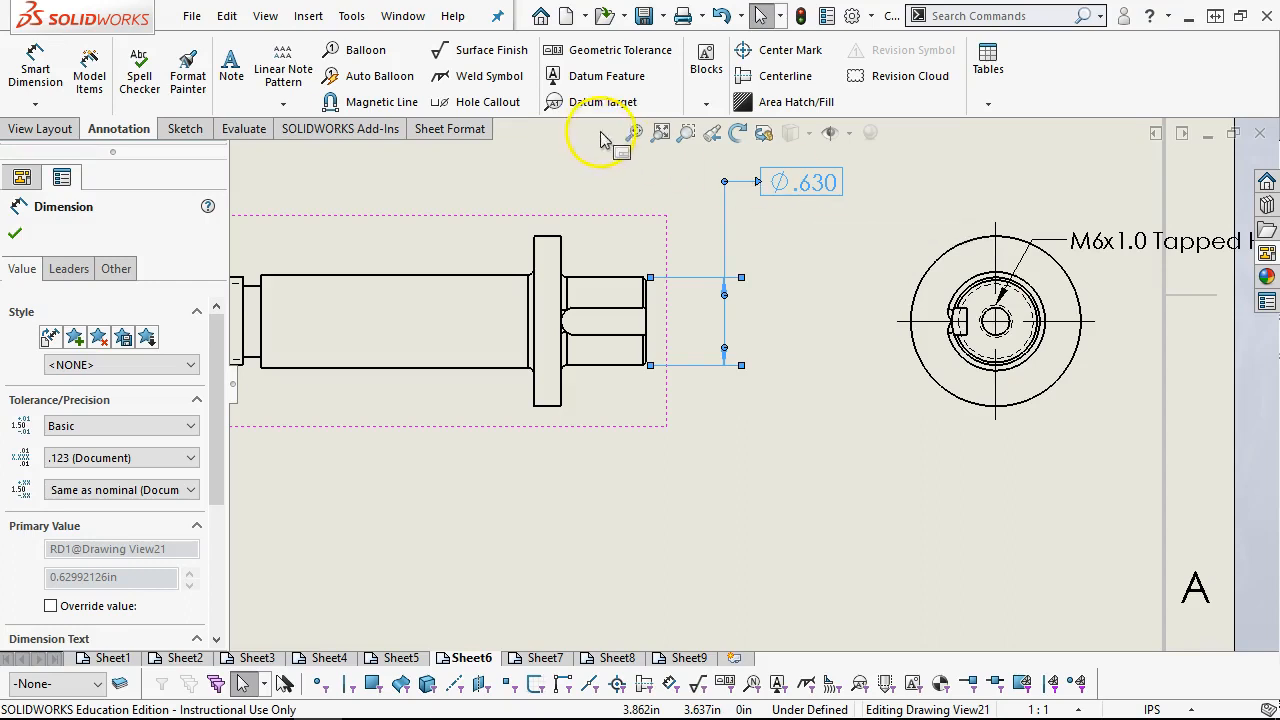
# Attach datum feature A to the keyed end's diameter dimension line, with its label between the shaft and the end view
pyautogui.click(603, 76)
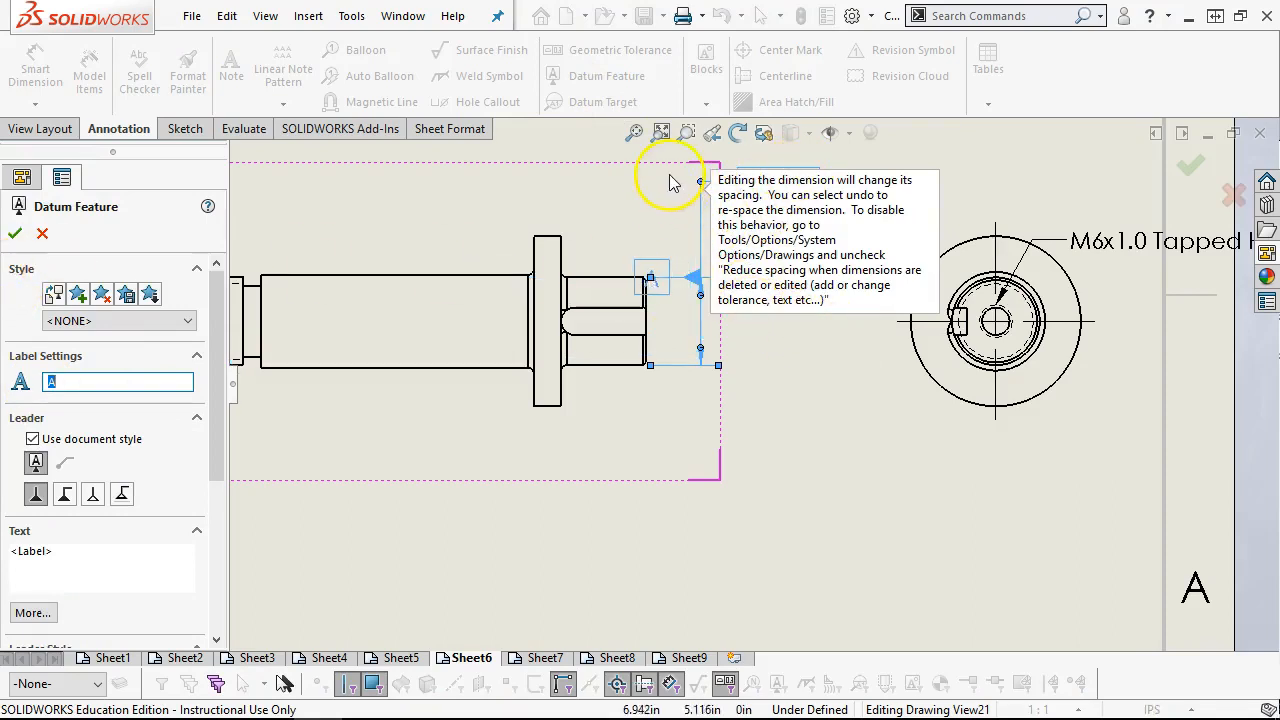
pyautogui.click(795, 322)
pyautogui.click(14, 230)
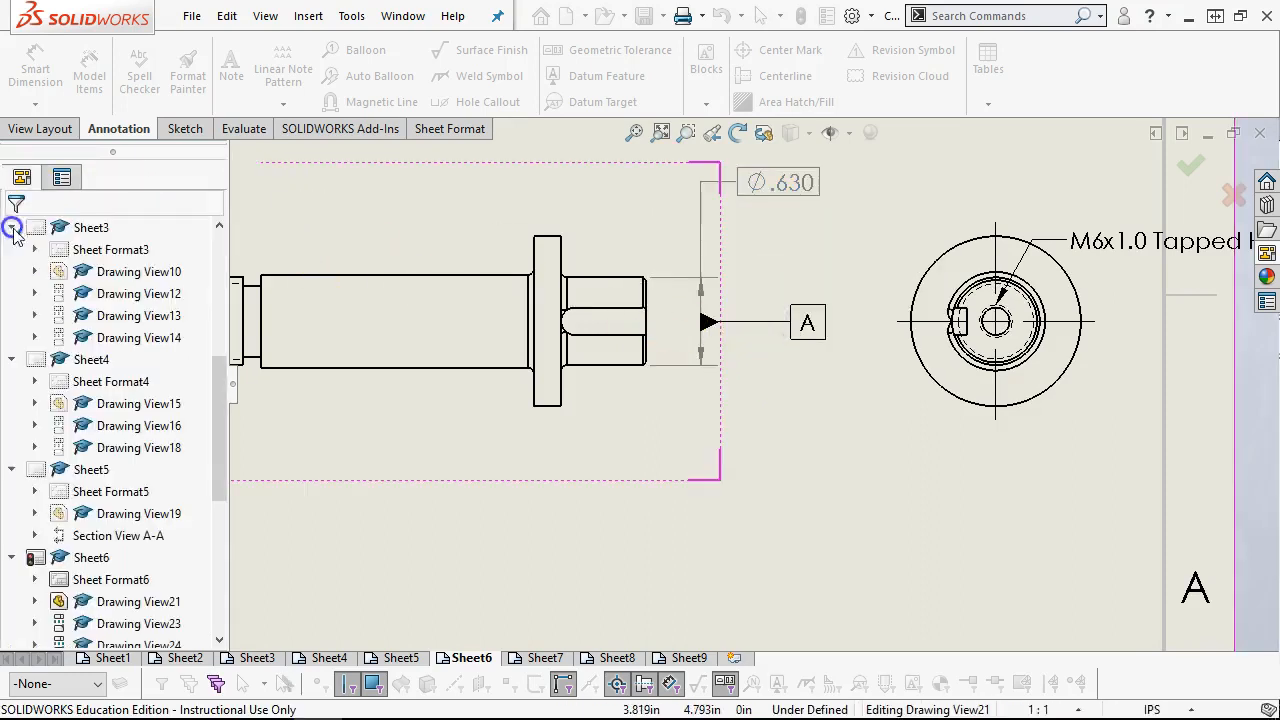
# Move datum A up to the bent leader of the diameter dimension, with its label on the side opposite the dimension text
pyautogui.click(712, 325)
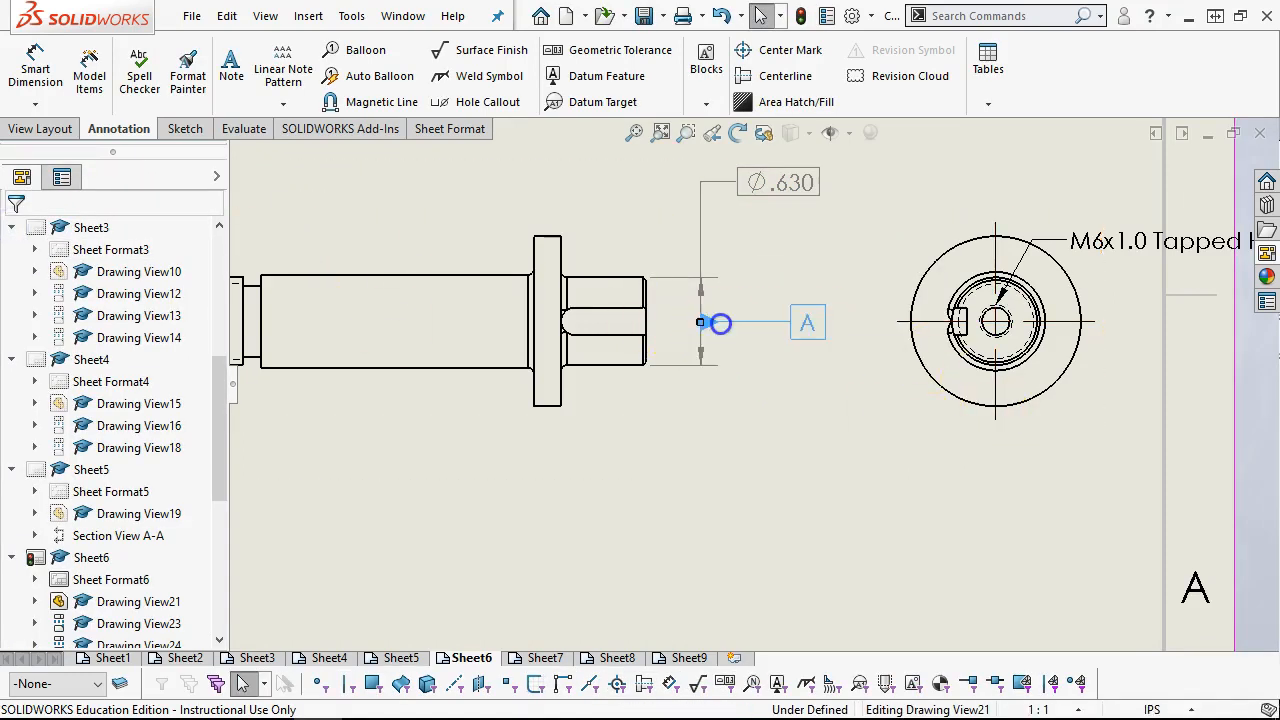
pyautogui.moveTo(721, 320); pyautogui.dragTo(706, 186)
pyautogui.click(612, 168)
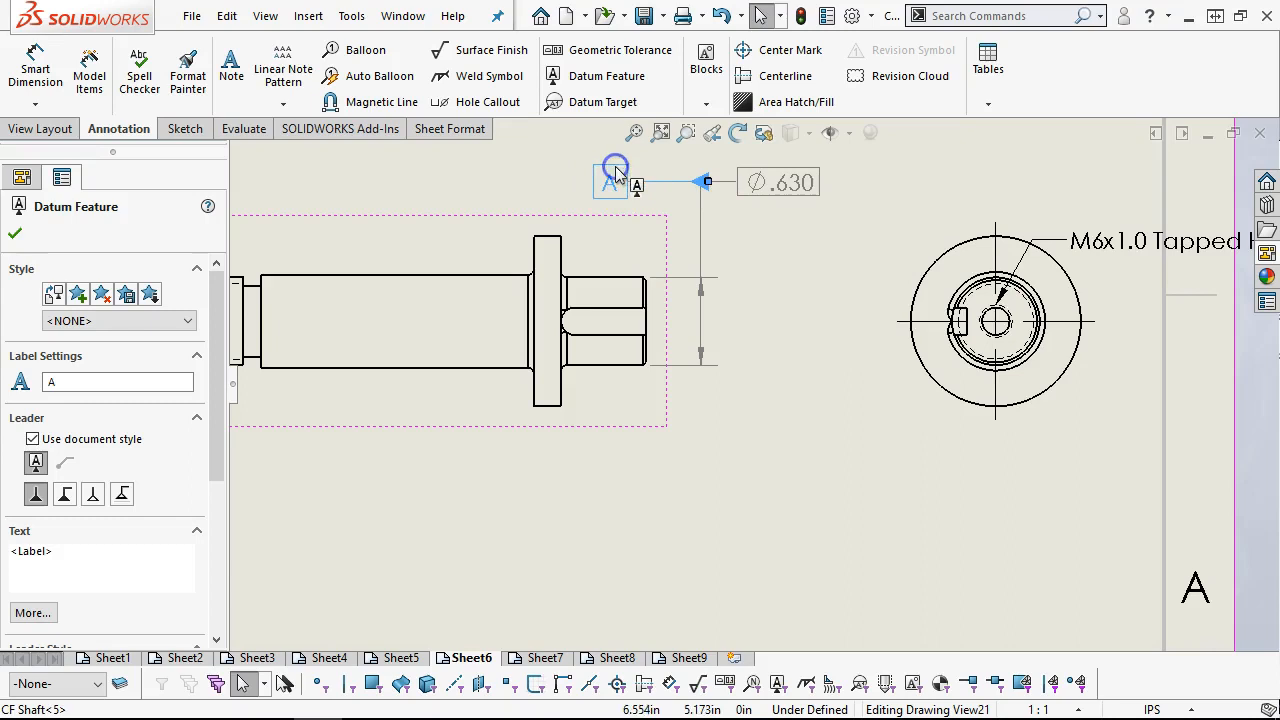
pyautogui.click(36, 495)
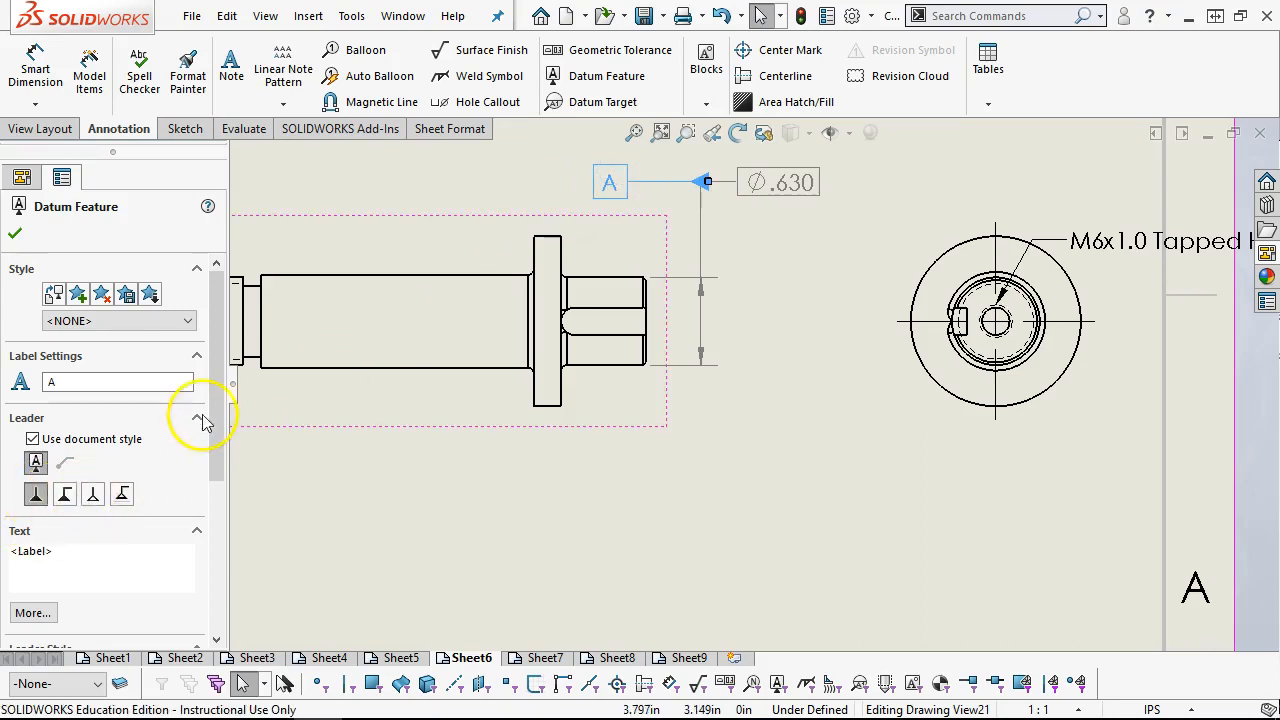
pyautogui.moveTo(212, 408)
pyautogui.mouseDown()
pyautogui.moveTo(207, 563)
pyautogui.moveTo(217, 357)
pyautogui.mouseUp()
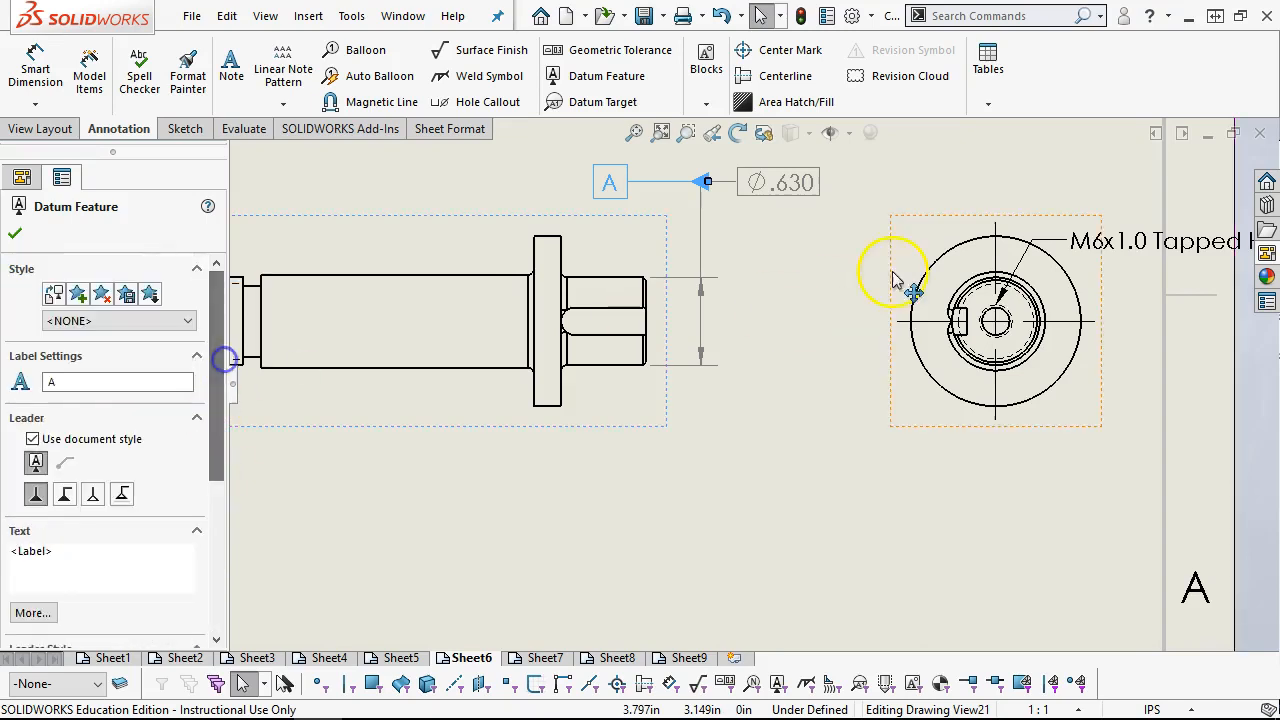
# Turn datum A upright above the diameter dimension's leader and raise its label clear of the triangle
pyautogui.scroll(-2, 662, 212)
pyautogui.scroll(-1, 662, 206)
pyautogui.moveTo(592, 229); pyautogui.dragTo(604, 227)
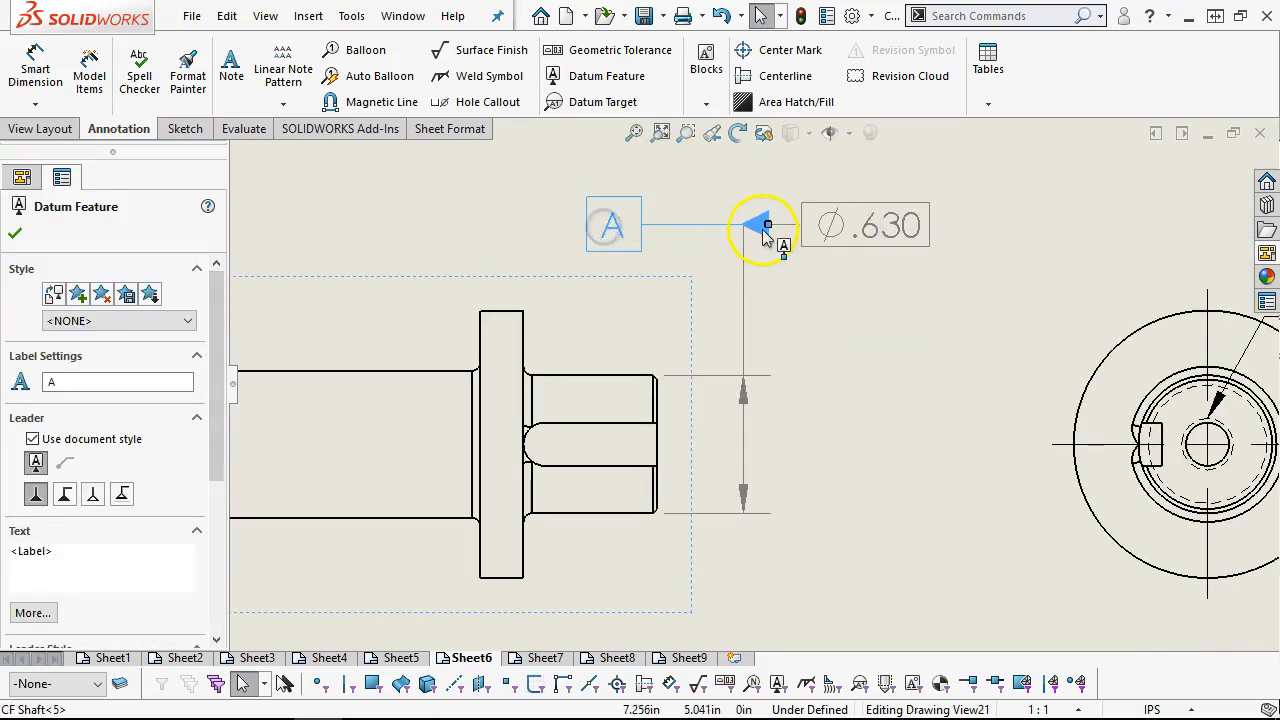
pyautogui.click(811, 329)
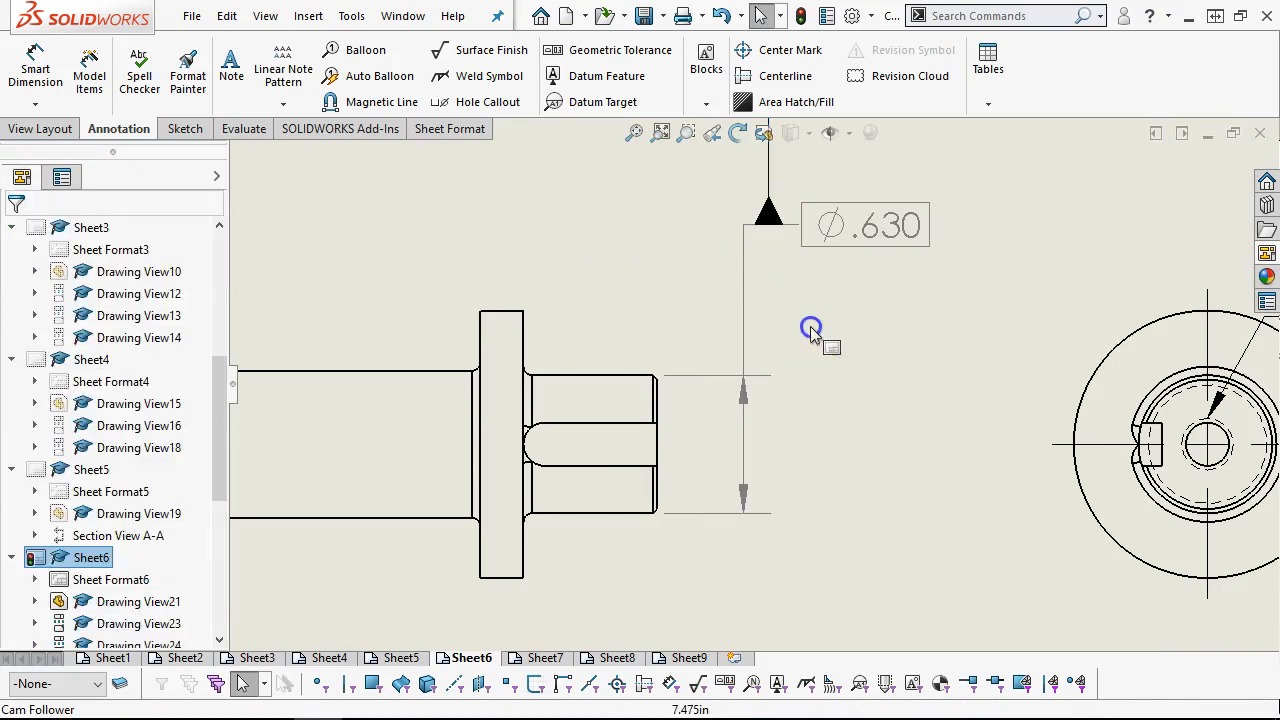
pyautogui.scroll(6, 811, 325)
pyautogui.scroll(-2, 809, 315)
pyautogui.click(729, 286)
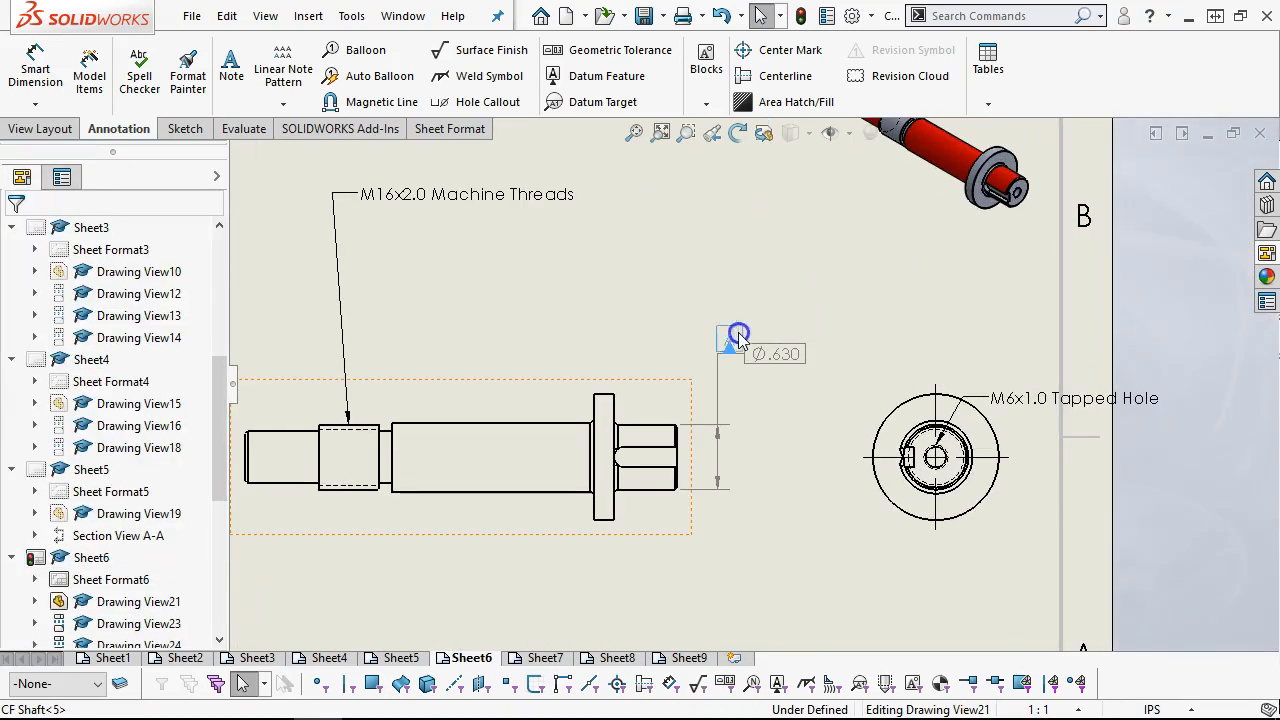
pyautogui.moveTo(739, 313); pyautogui.dragTo(739, 309)
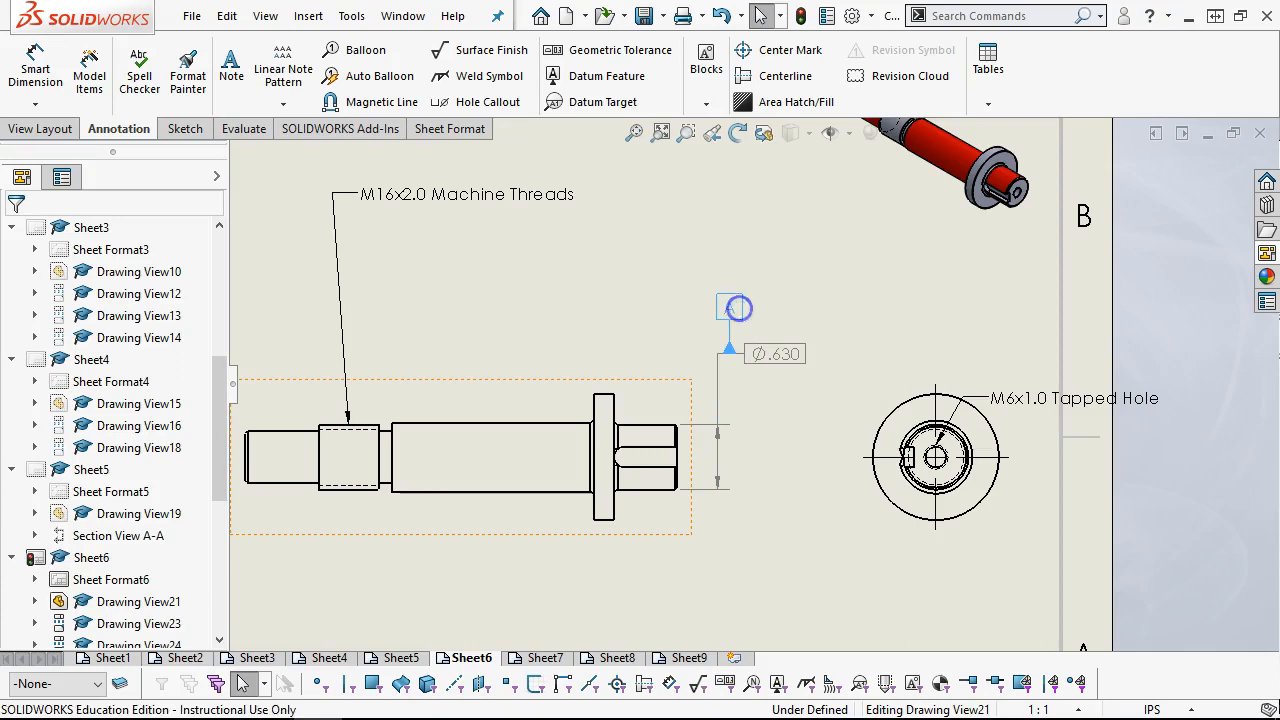
# Shift the diameter dimension sideways and try to realign datum A with its leader
pyautogui.moveTo(769, 355); pyautogui.dragTo(794, 356)
pyautogui.click(796, 357)
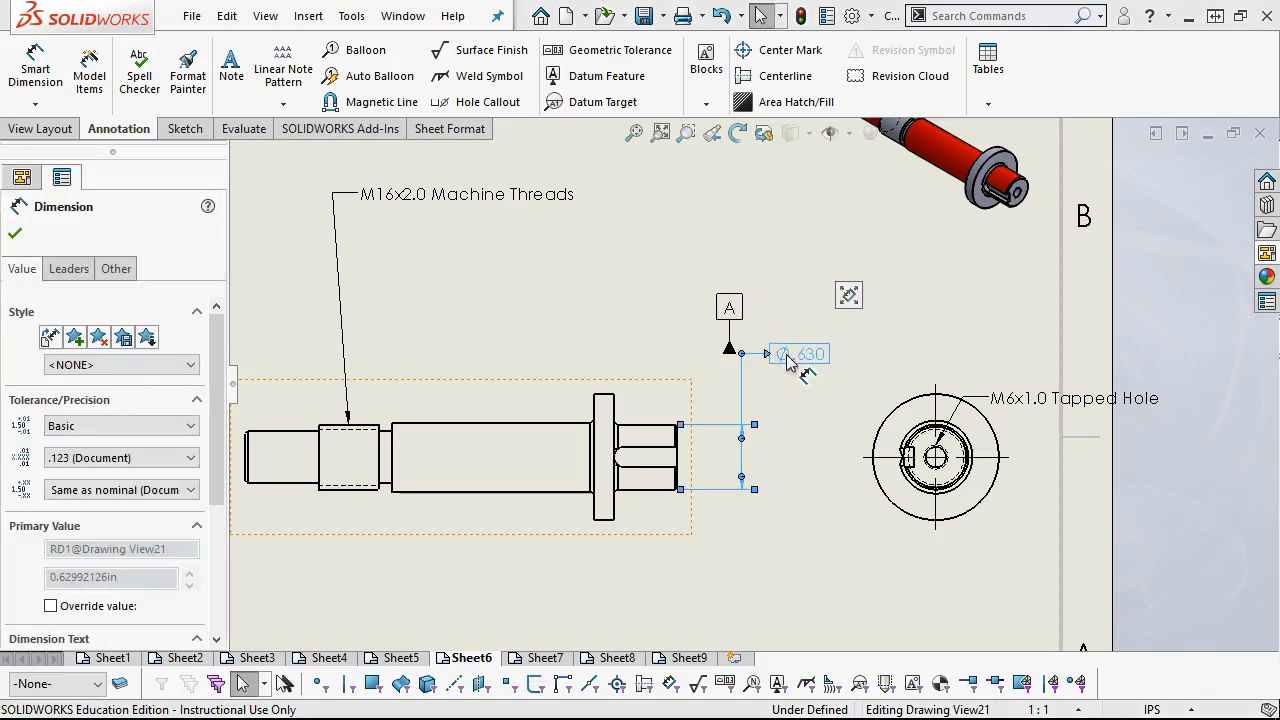
pyautogui.scroll(-2, 738, 358)
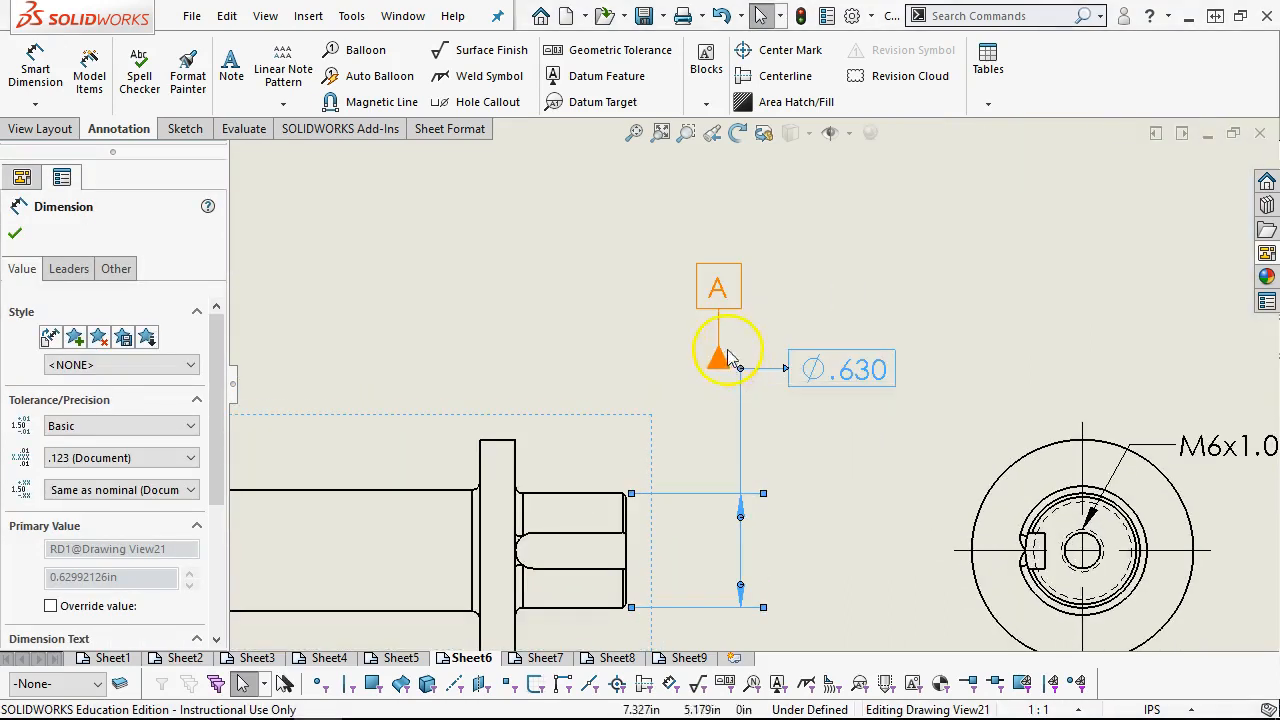
pyautogui.click(720, 362)
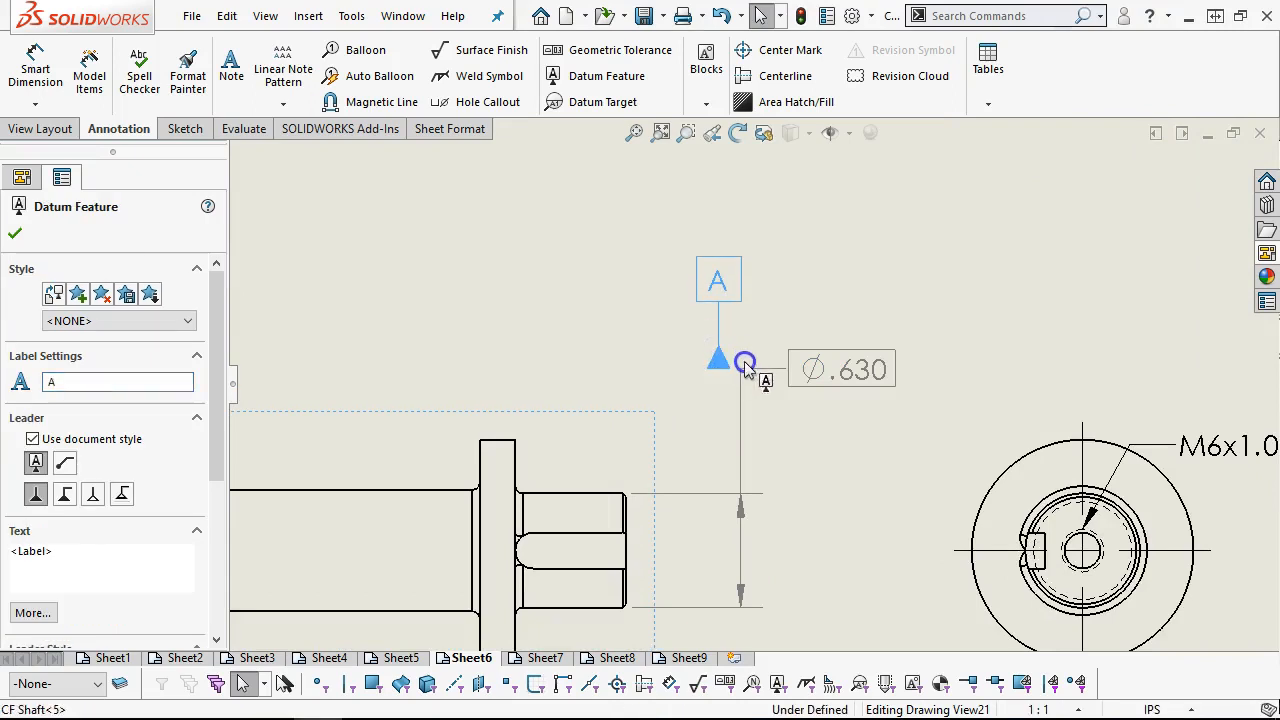
pyautogui.moveTo(720, 370); pyautogui.dragTo(768, 368)
pyautogui.moveTo(871, 374); pyautogui.dragTo(649, 357)
# Return datum A to the vertical line of the diameter dimension, centred between its arrows with the label facing away from the shaft
pyautogui.moveTo(556, 346); pyautogui.dragTo(720, 473)
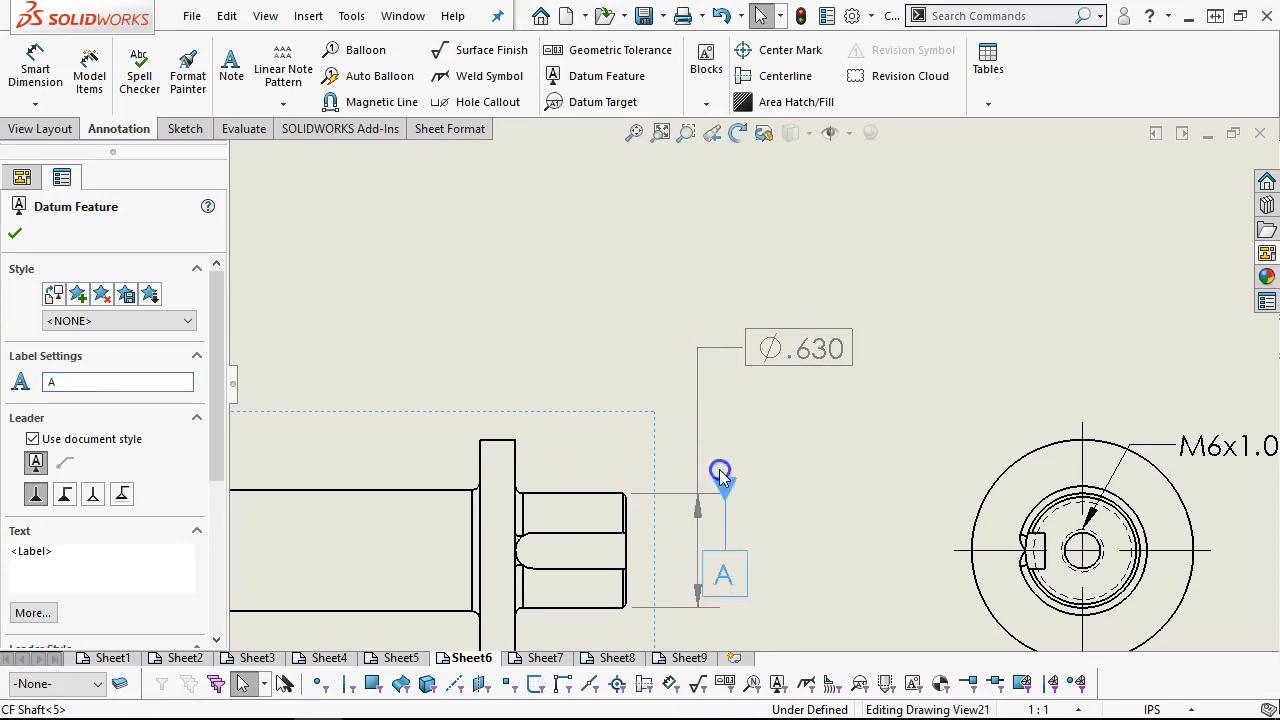
pyautogui.click(706, 550)
pyautogui.click(717, 561)
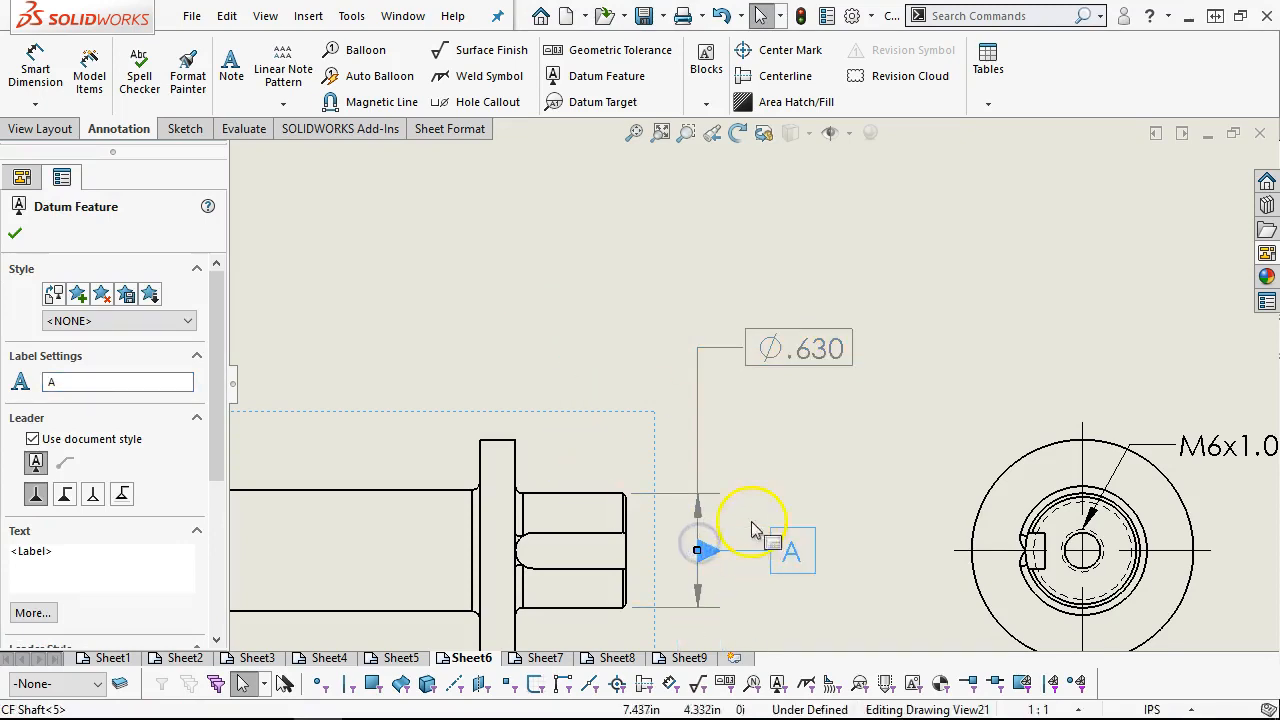
pyautogui.press('Escape')
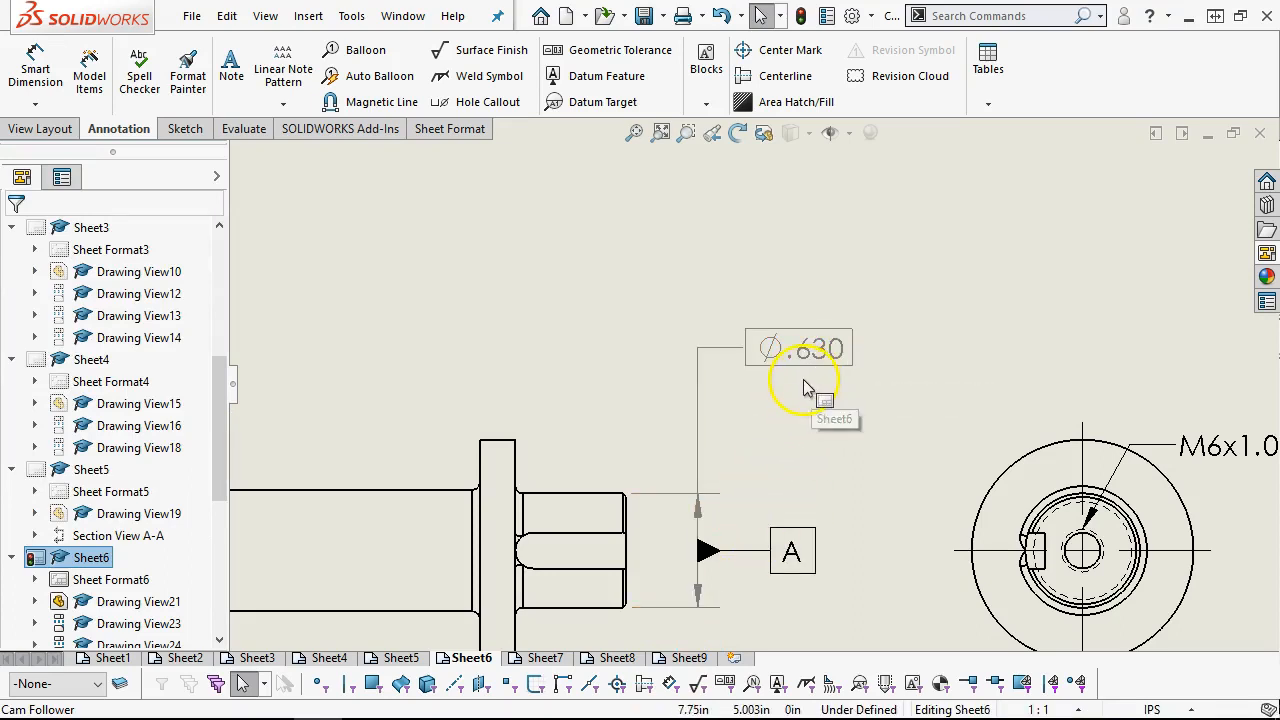
# Move the keyed end's diameter dimension slightly farther away from the shaft's end face
pyautogui.scroll(3, 753, 384)
pyautogui.scroll(-1, 601, 411)
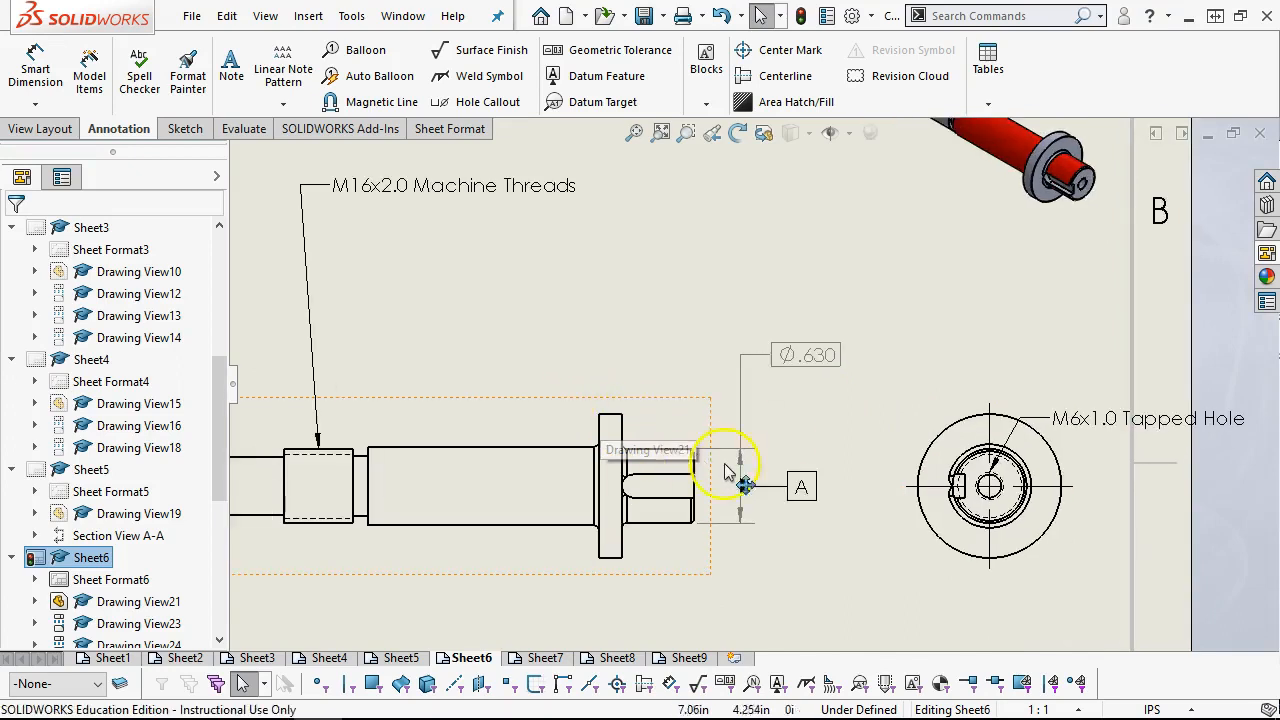
pyautogui.moveTo(770, 367); pyautogui.dragTo(791, 367)
pyautogui.click(650, 347)
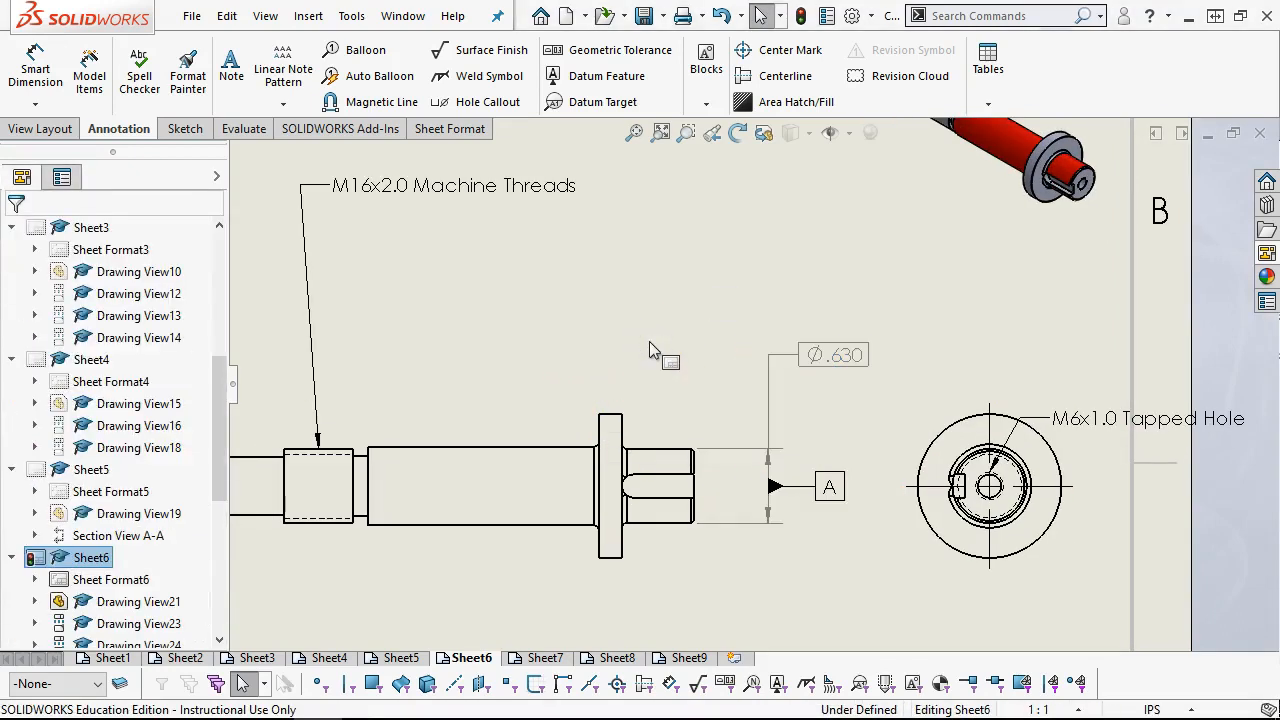
# Change the display style of the shaft's main view, Drawing View21, to show hidden lines
pyautogui.click(586, 423)
pyautogui.scroll(2, 523, 437)
pyautogui.scroll(-1, 523, 440)
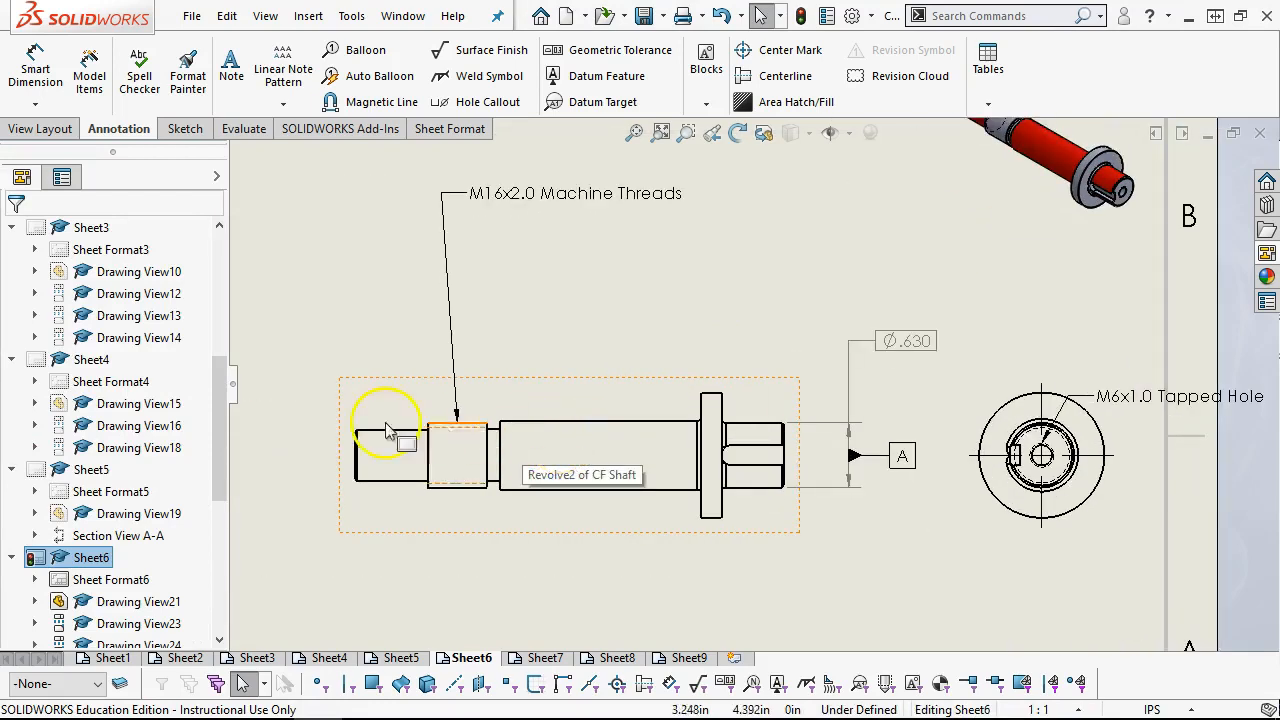
pyautogui.click(393, 381)
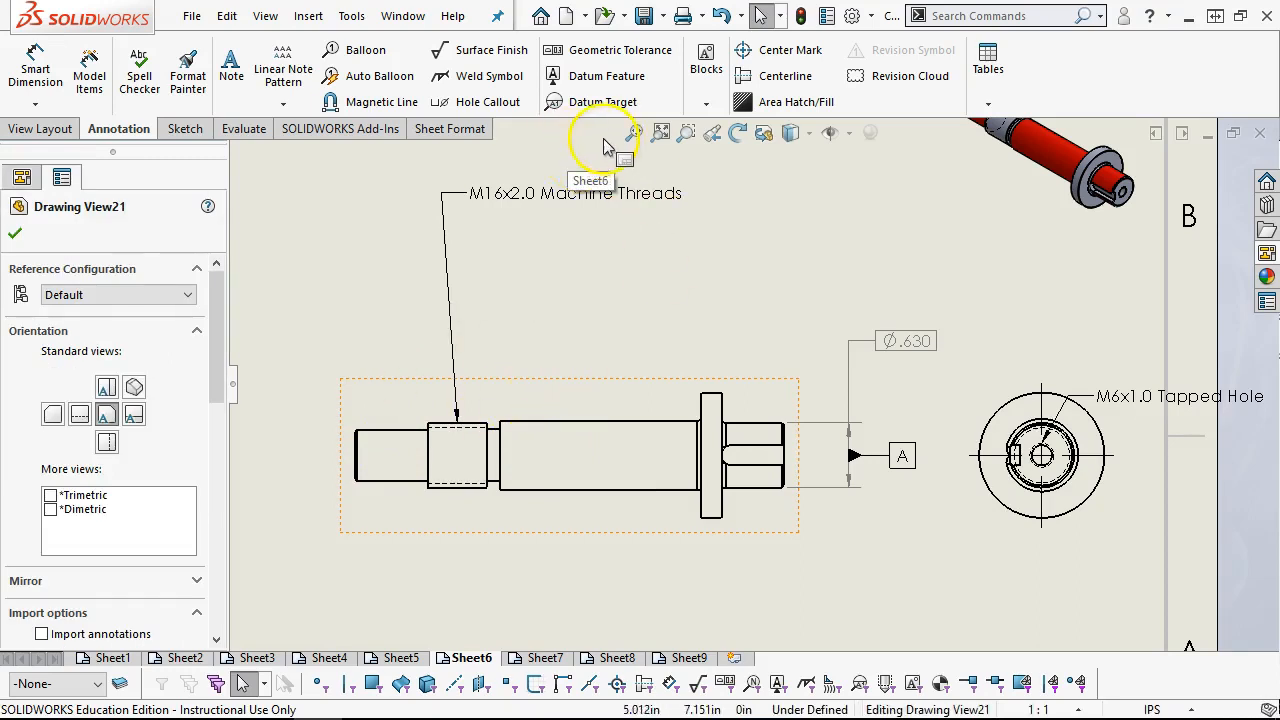
pyautogui.click(806, 136)
pyautogui.click(792, 245)
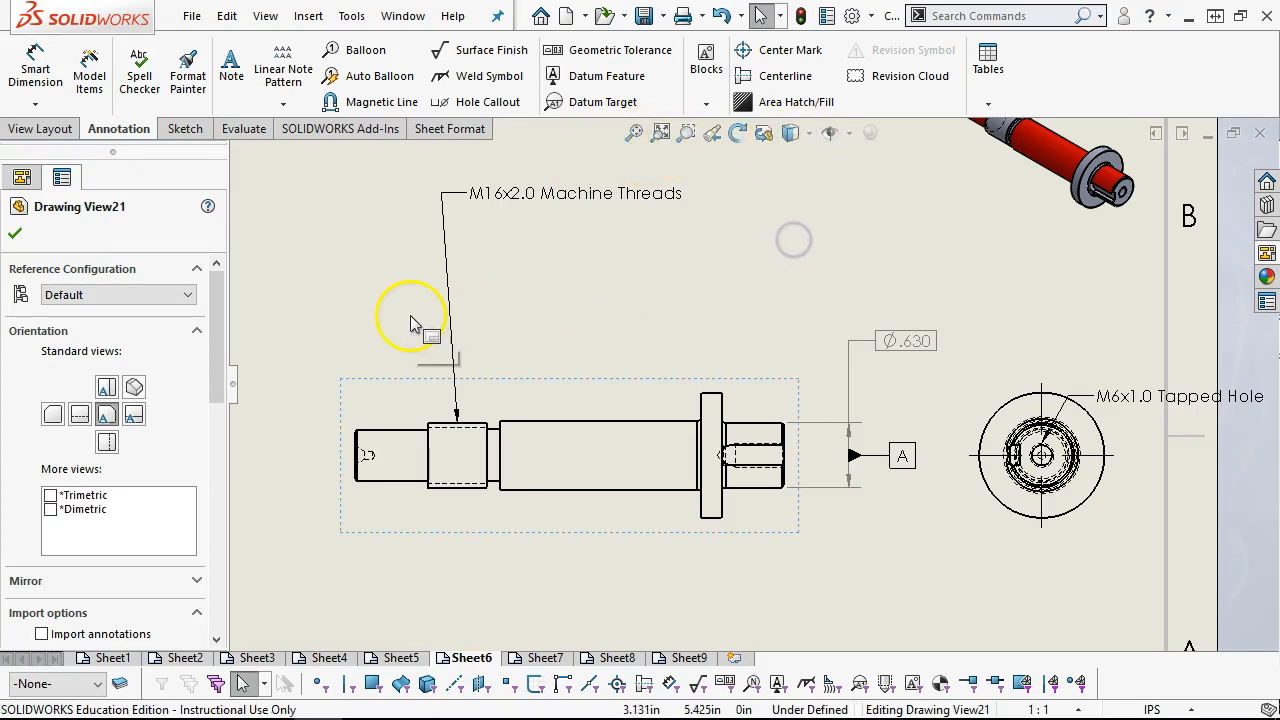
pyautogui.click(477, 304)
pyautogui.click(779, 452)
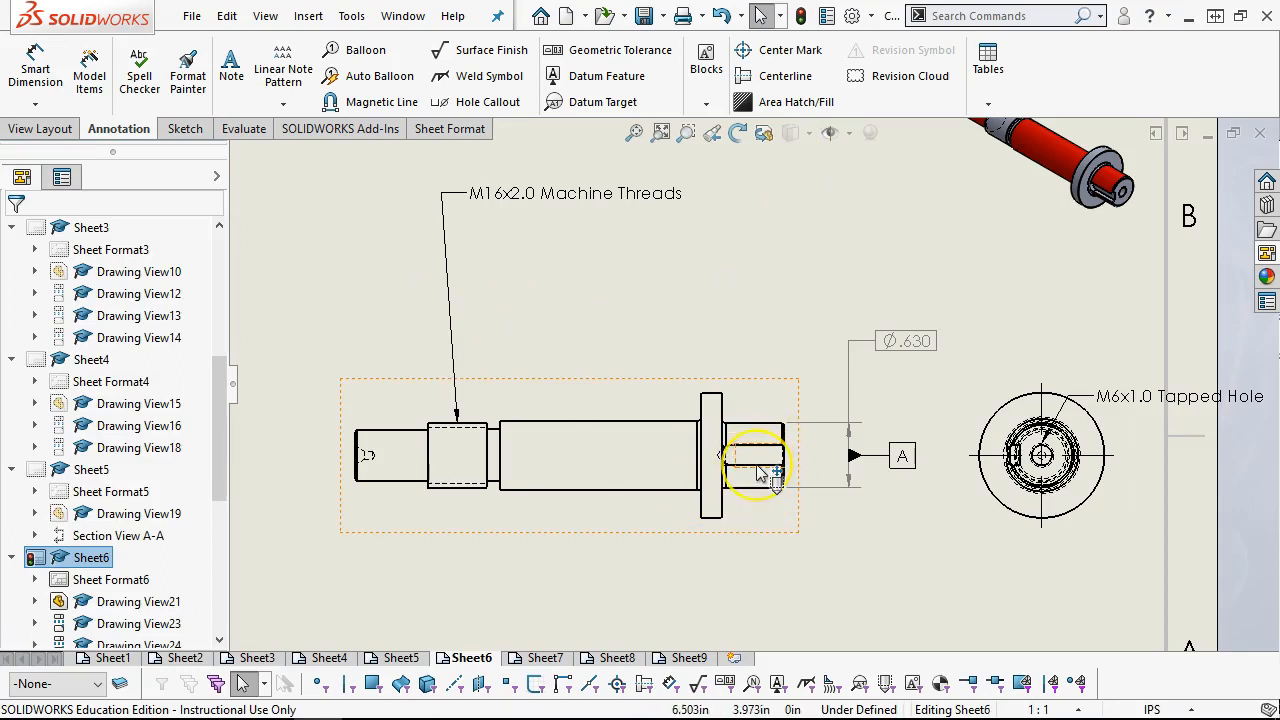
pyautogui.click(756, 457)
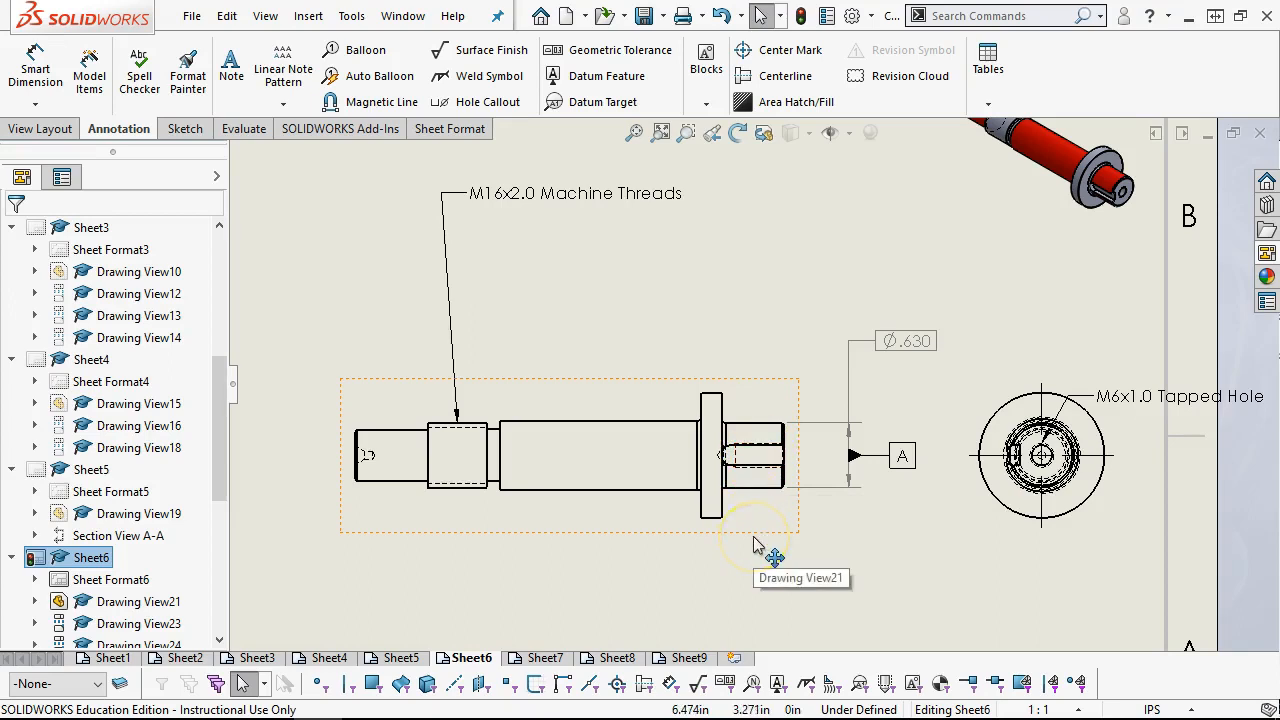
pyautogui.click(1020, 465)
pyautogui.click(586, 394)
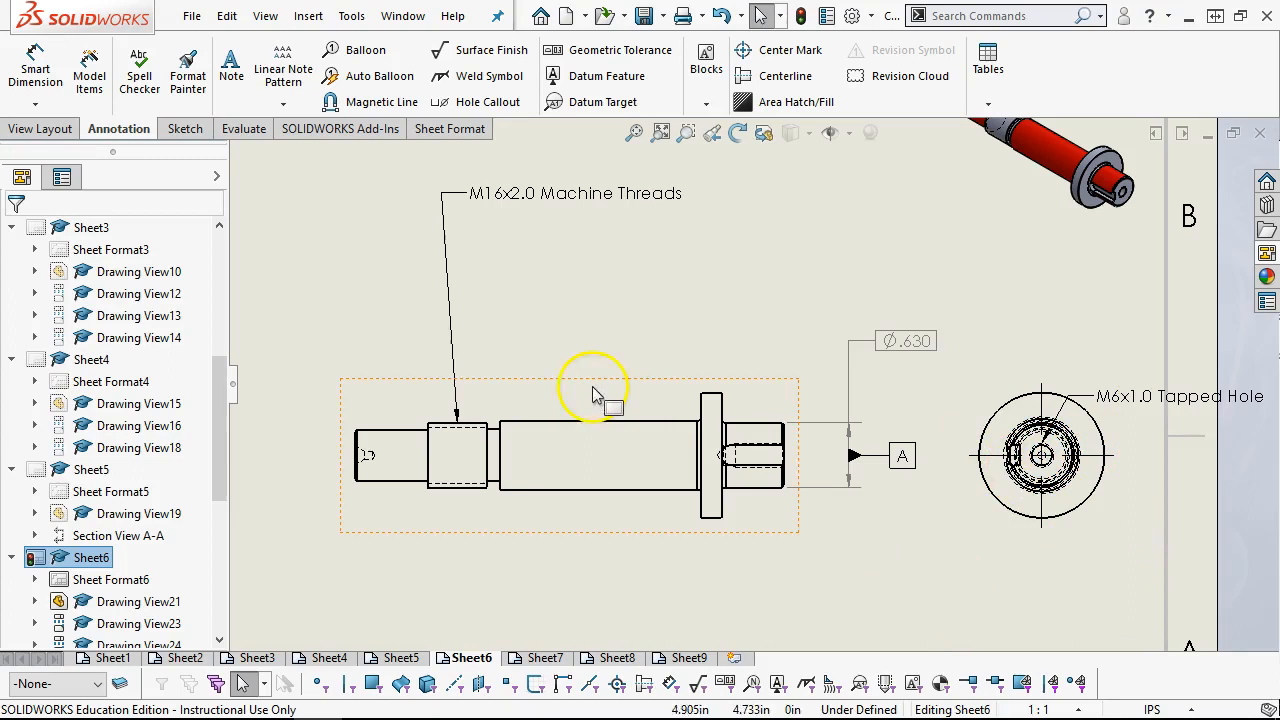
pyautogui.moveTo(563, 445)
pyautogui.mouseDown()
pyautogui.moveTo(514, 386)
pyautogui.moveTo(483, 378)
pyautogui.mouseUp()
pyautogui.scroll(1, 480, 373)
pyautogui.scroll(-1, 477, 371)
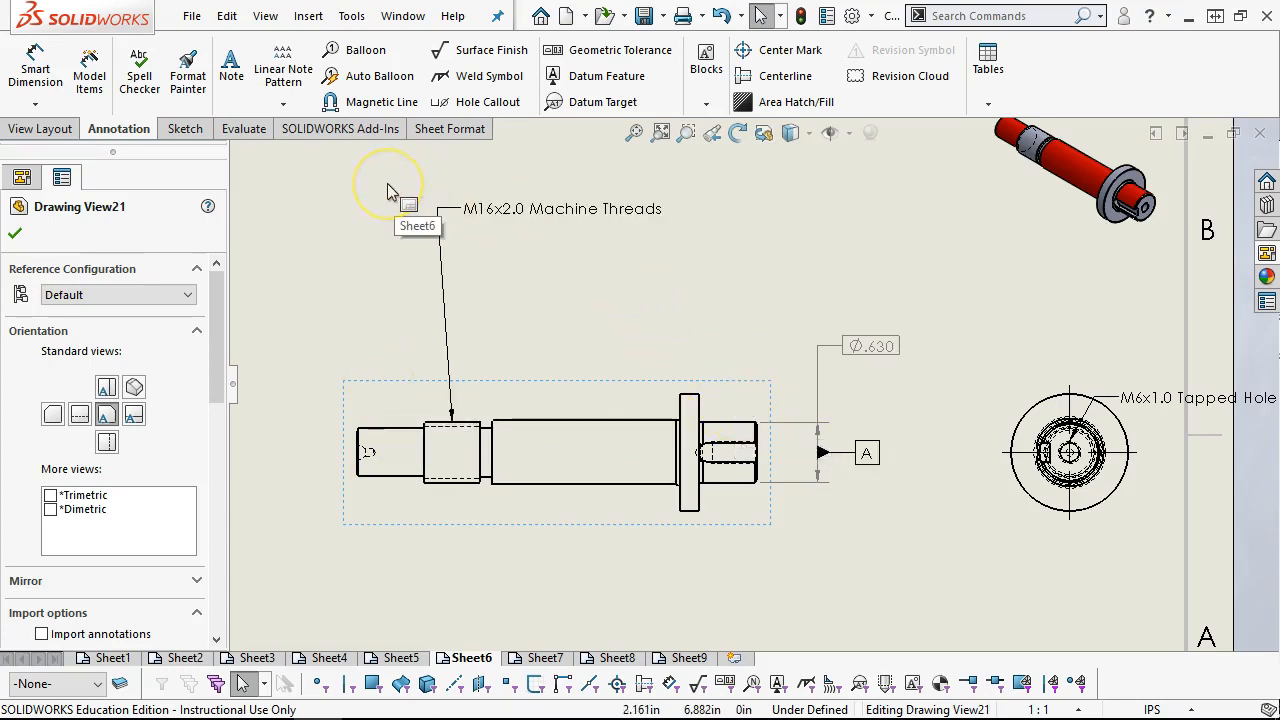
pyautogui.click(45, 131)
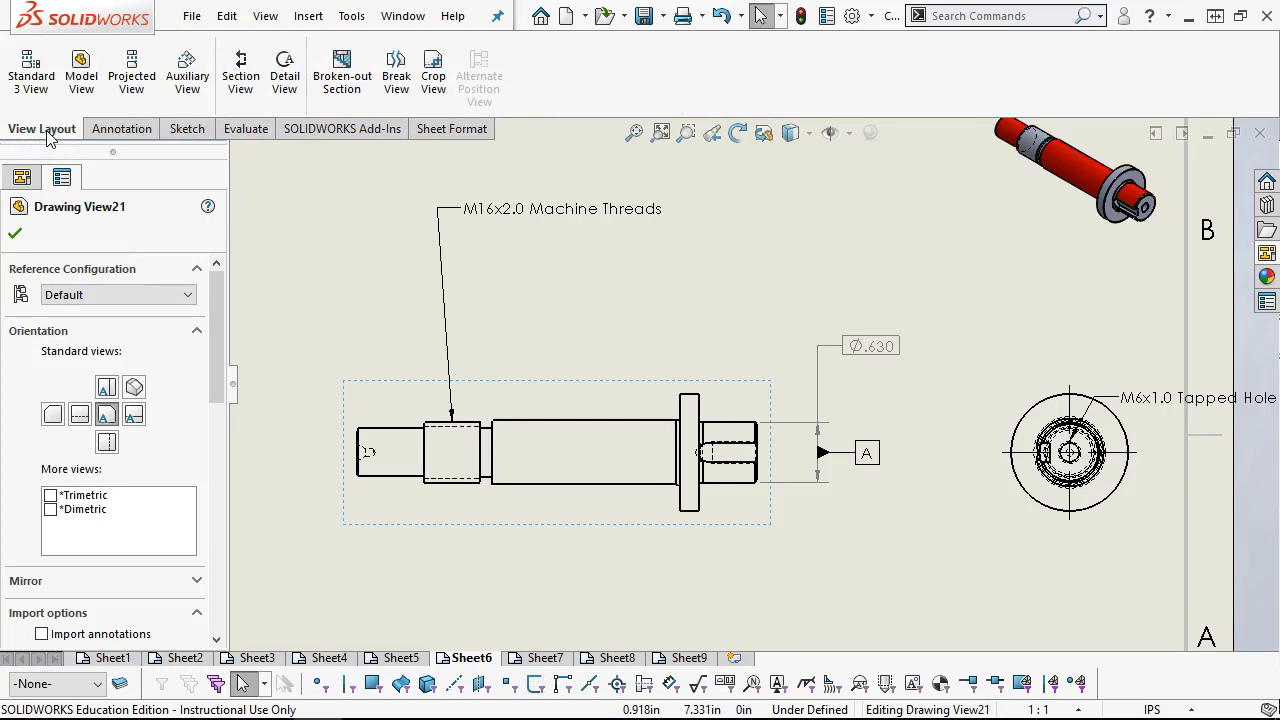
pyautogui.click(142, 138)
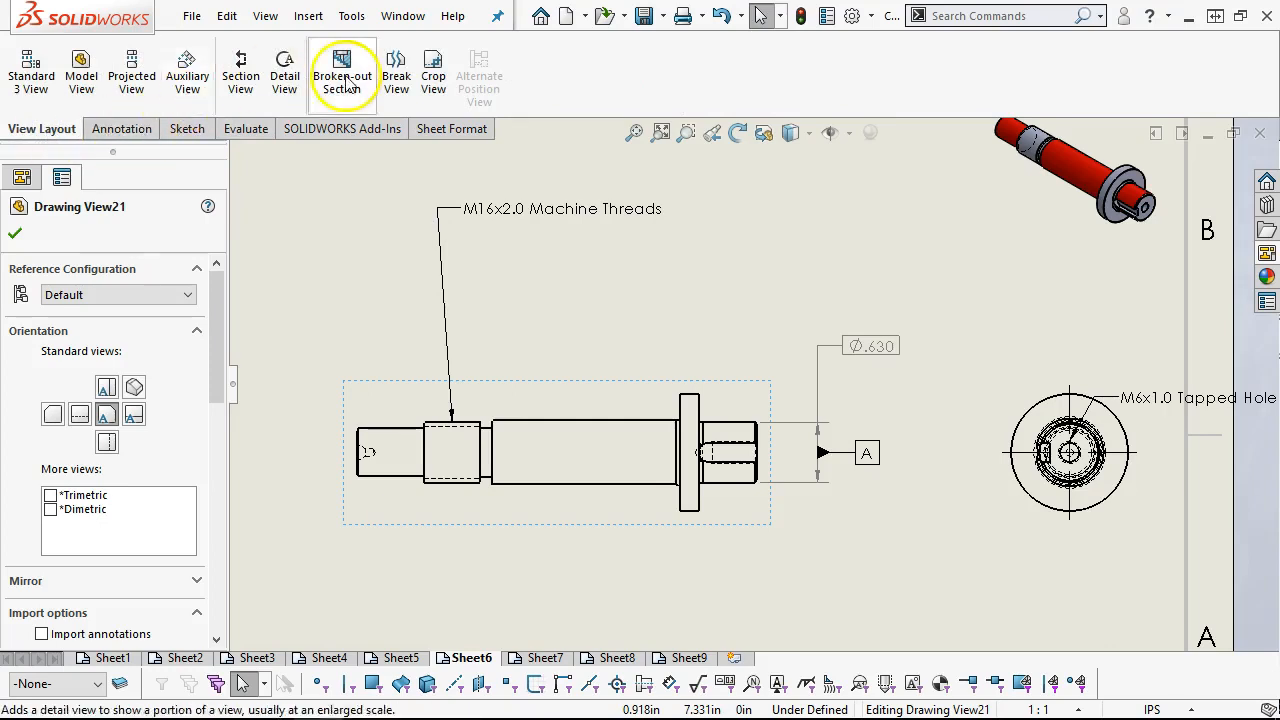
# Attach datum feature B to the flange face on the keyed side, with its label offset above the shaft
pyautogui.click(125, 131)
pyautogui.click(630, 88)
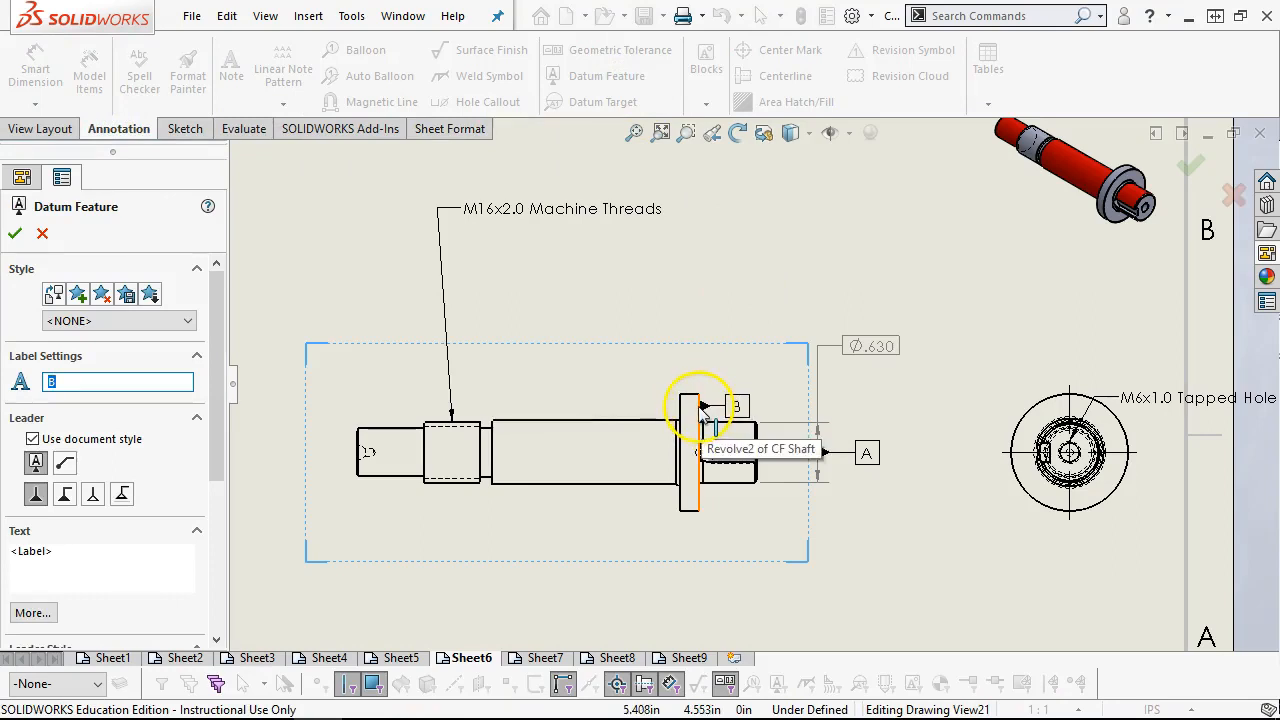
pyautogui.click(708, 406)
pyautogui.click(758, 298)
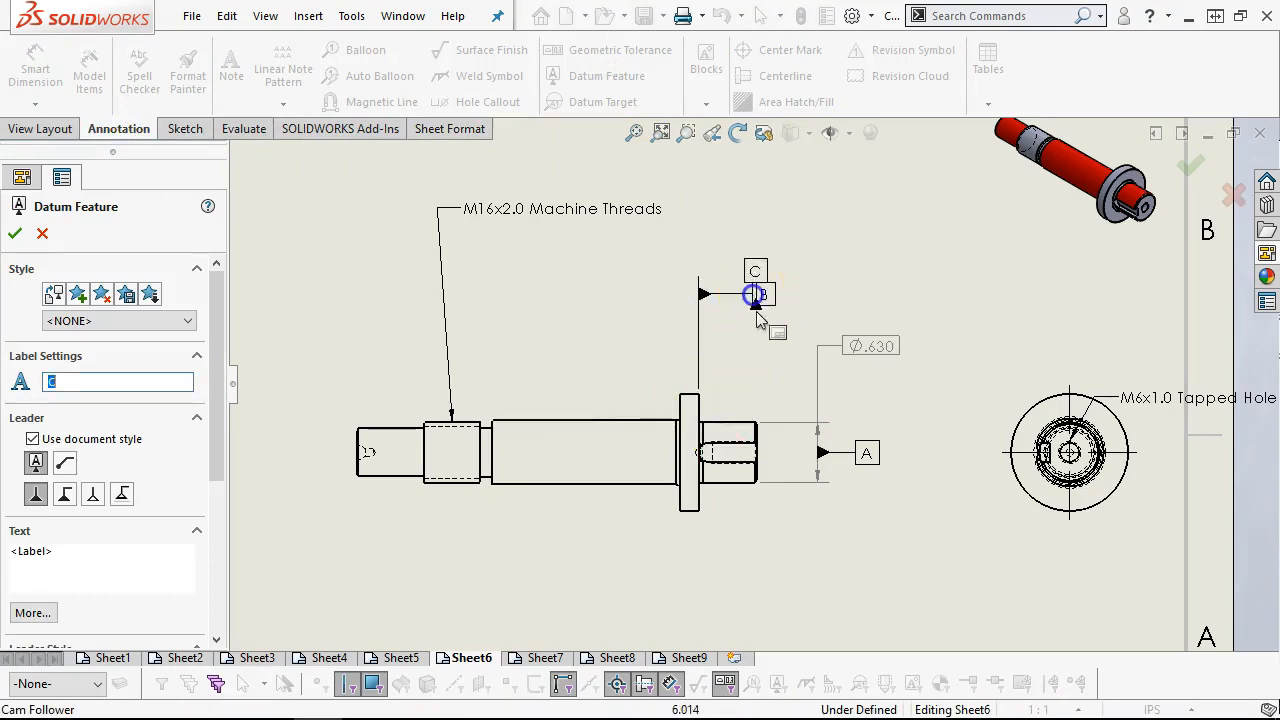
pyautogui.rightClick(764, 222)
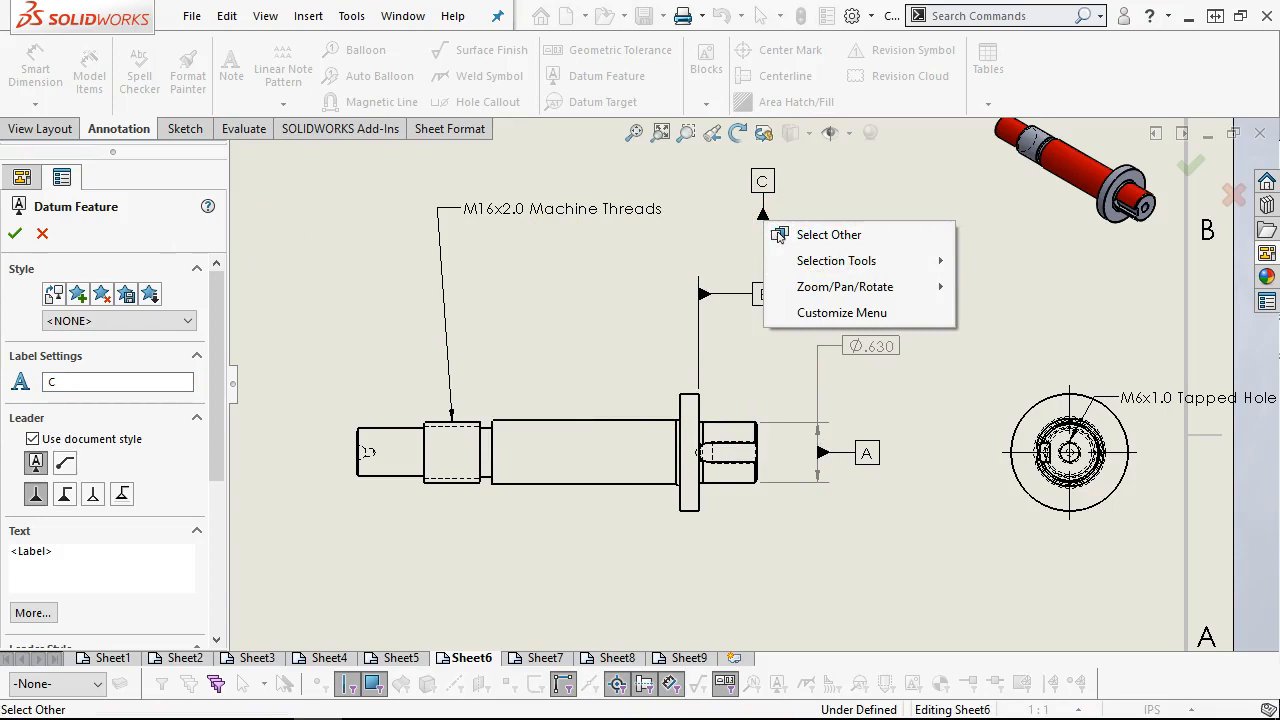
pyautogui.click(15, 235)
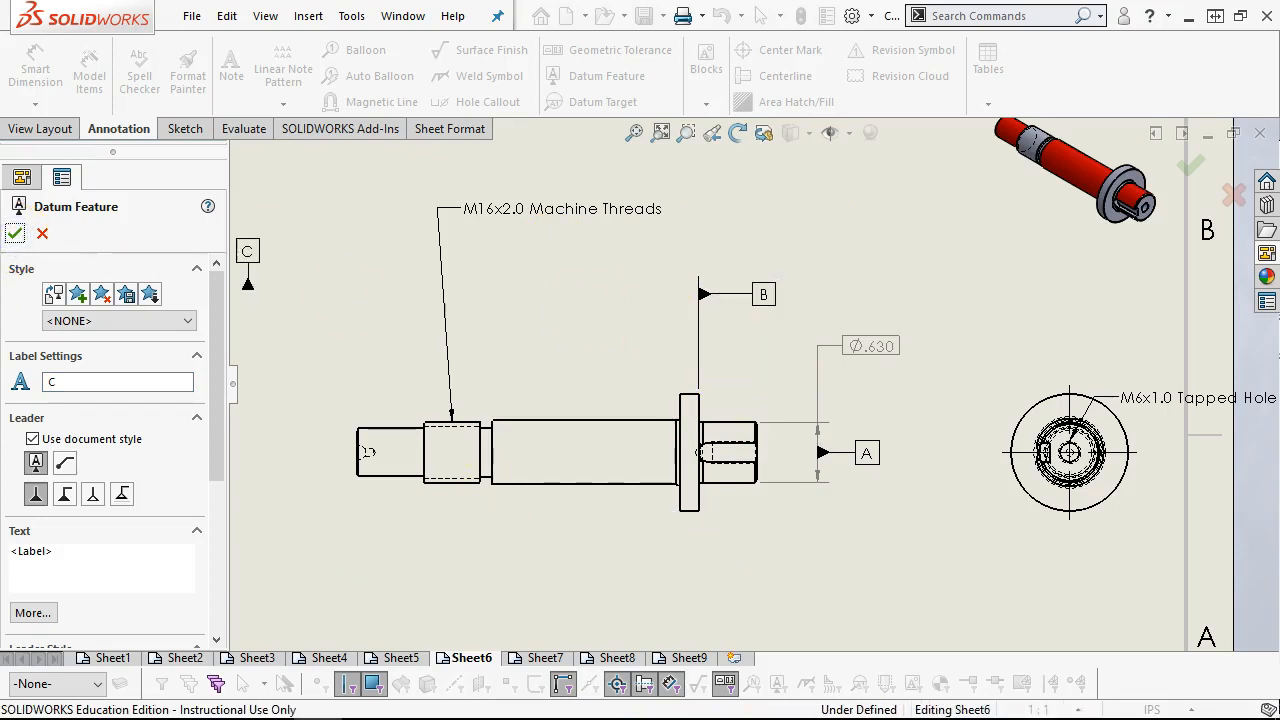
pyautogui.click(16, 236)
# Reposition datum B along the flange face's extension line, between the flange and the thread note's height
pyautogui.moveTo(756, 297); pyautogui.dragTo(764, 334)
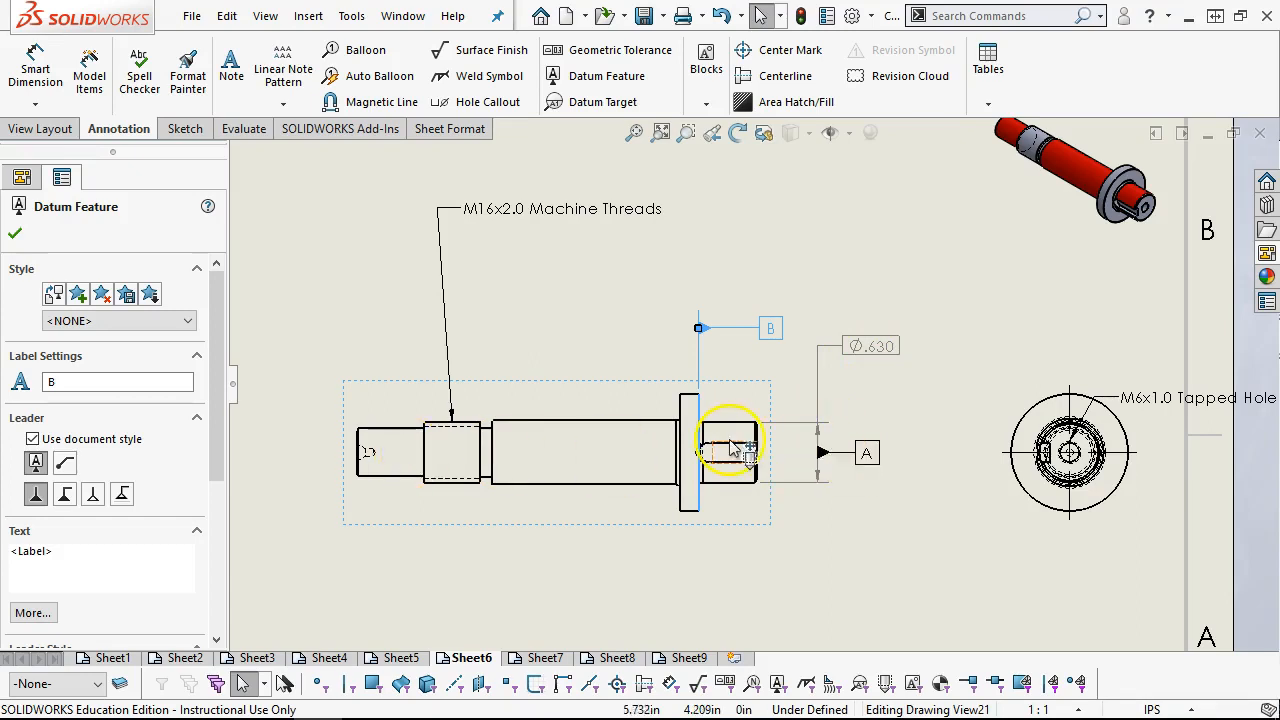
pyautogui.moveTo(704, 405); pyautogui.dragTo(773, 315)
pyautogui.click(775, 313)
pyautogui.press('Escape')
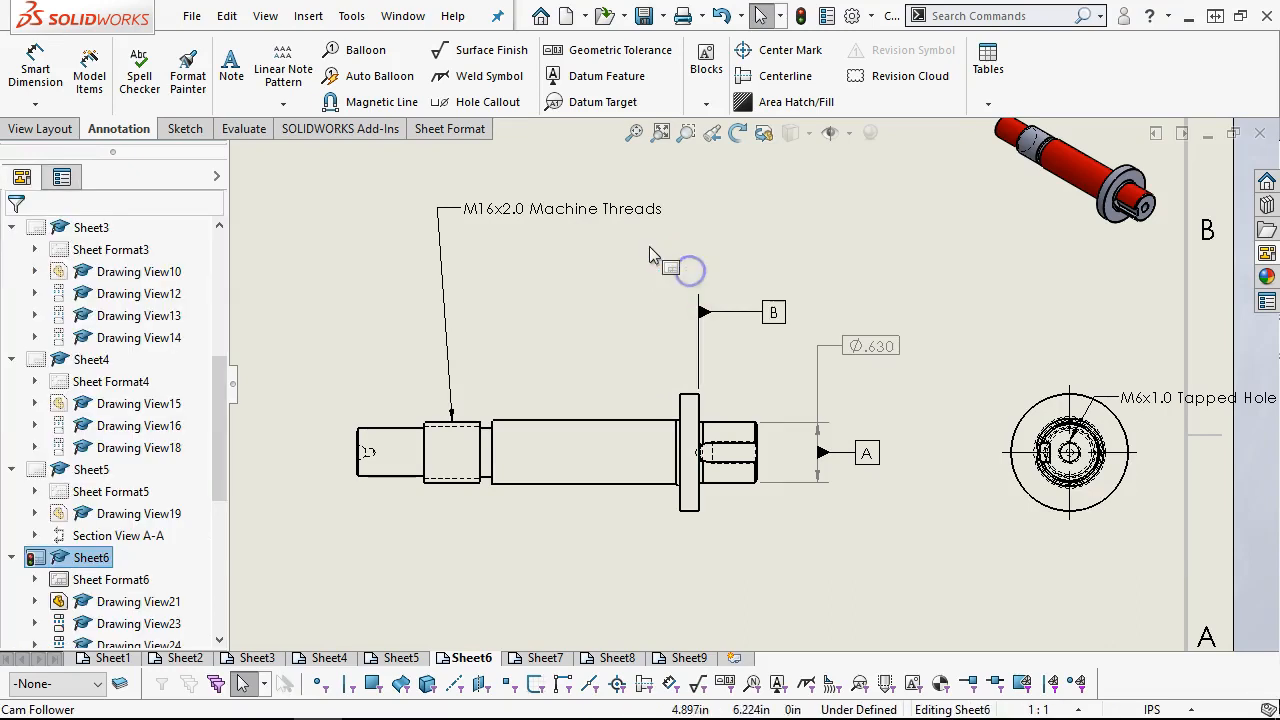
# Add a perpendicularity tolerance of .002 relative to datum A, with its leader on the flange face that carries datum B
pyautogui.click(594, 55)
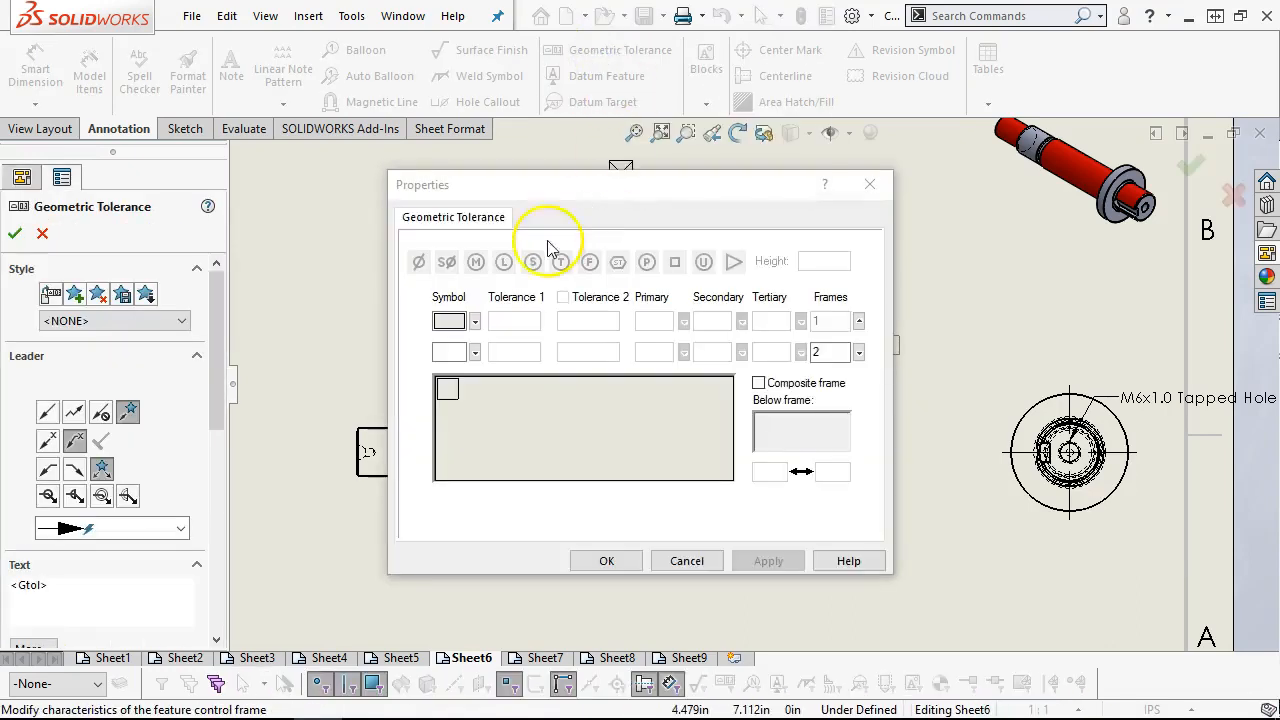
pyautogui.click(474, 321)
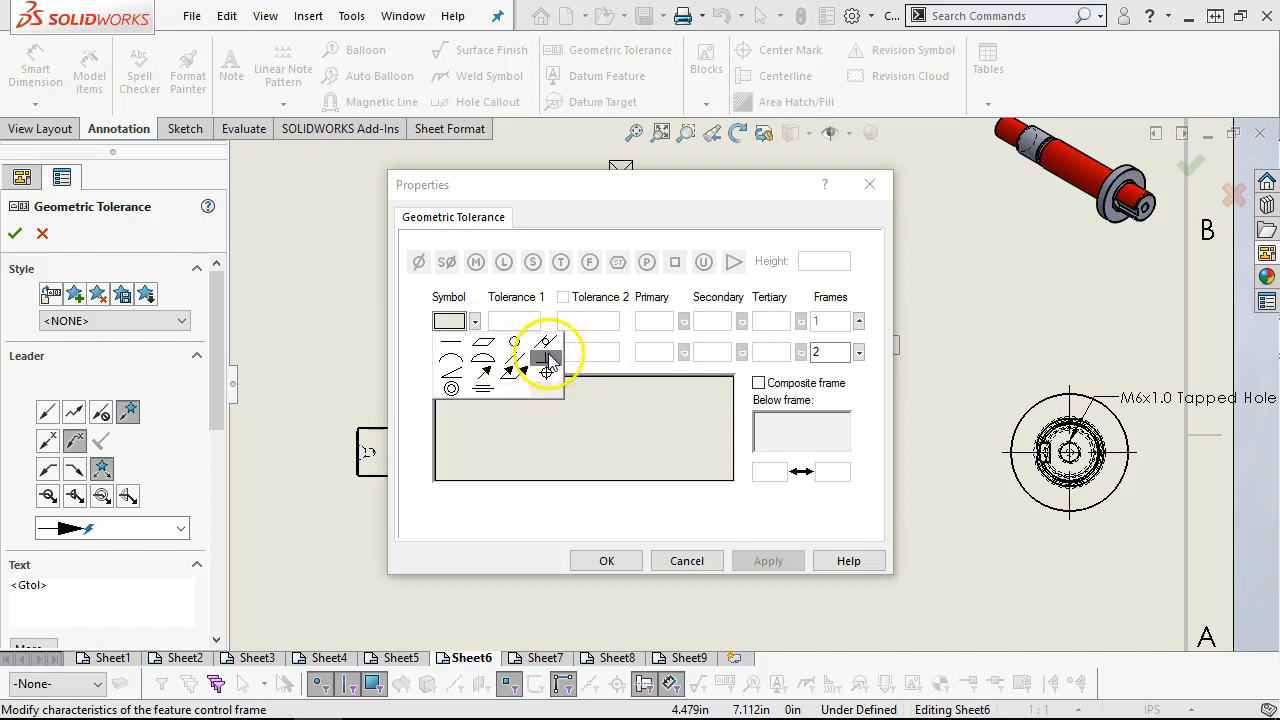
pyautogui.click(545, 350)
pyautogui.click(503, 319)
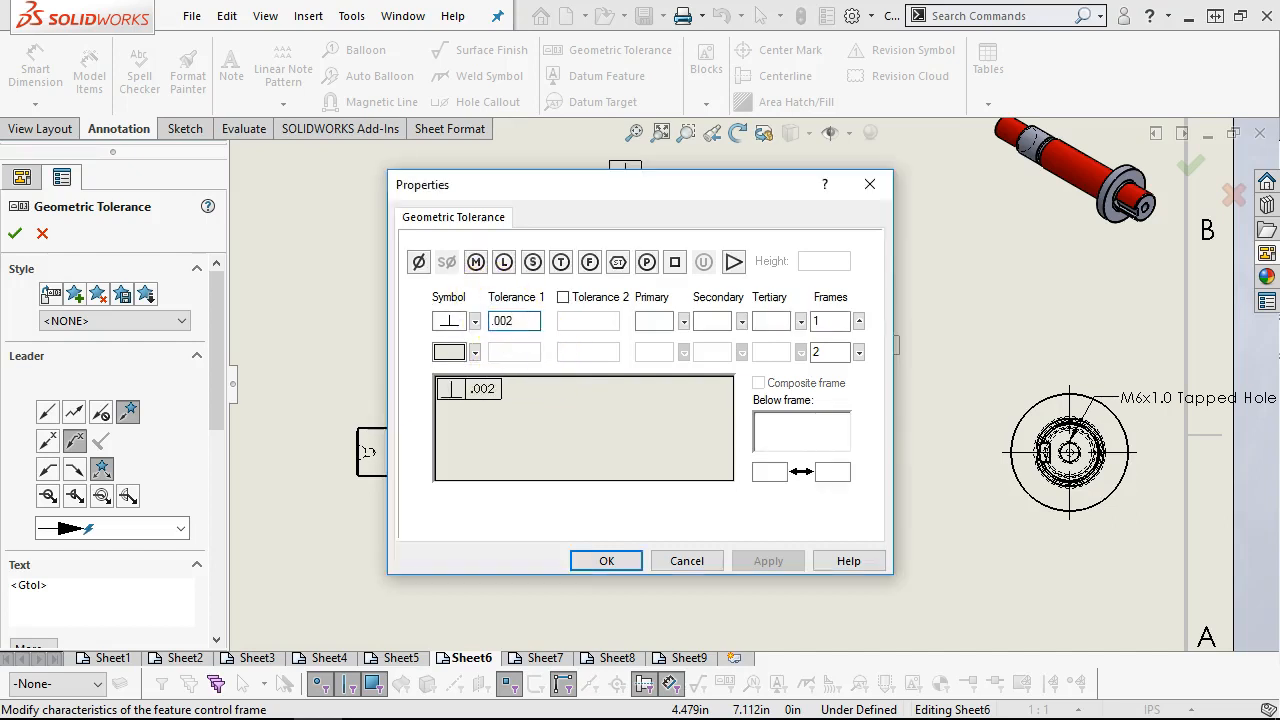
pyautogui.click(655, 321)
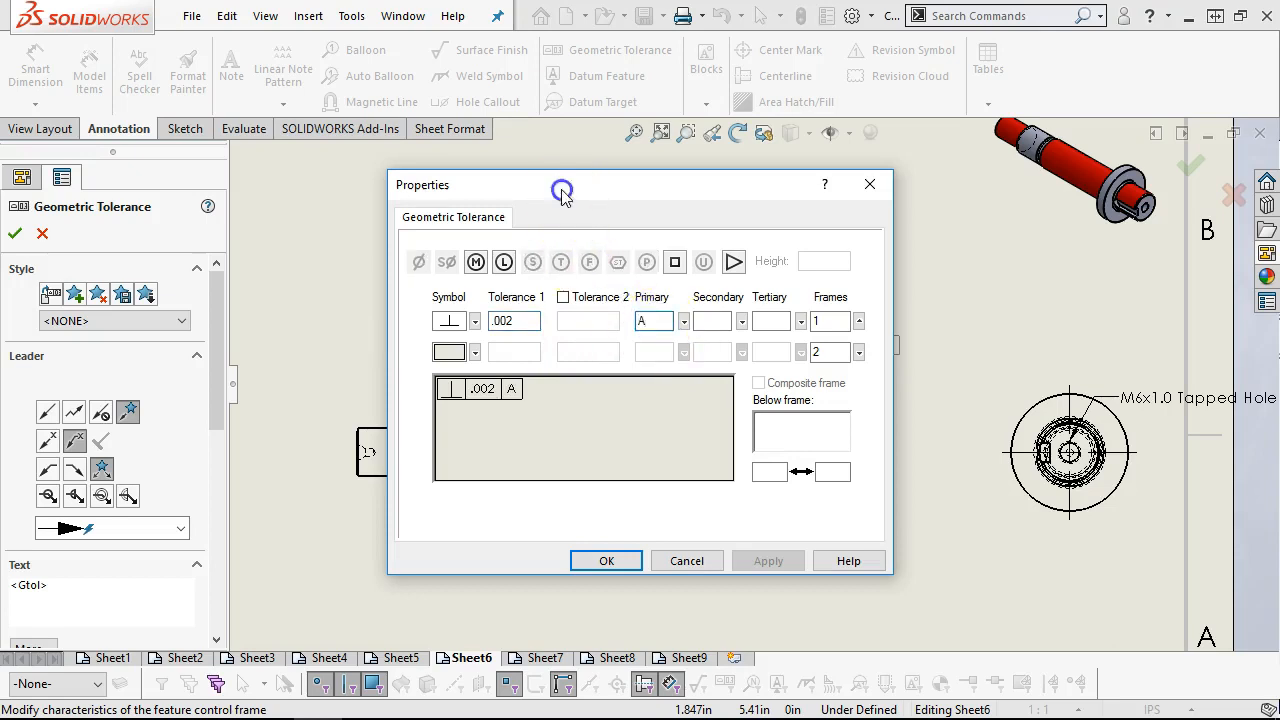
pyautogui.moveTo(560, 189); pyautogui.dragTo(231, 162)
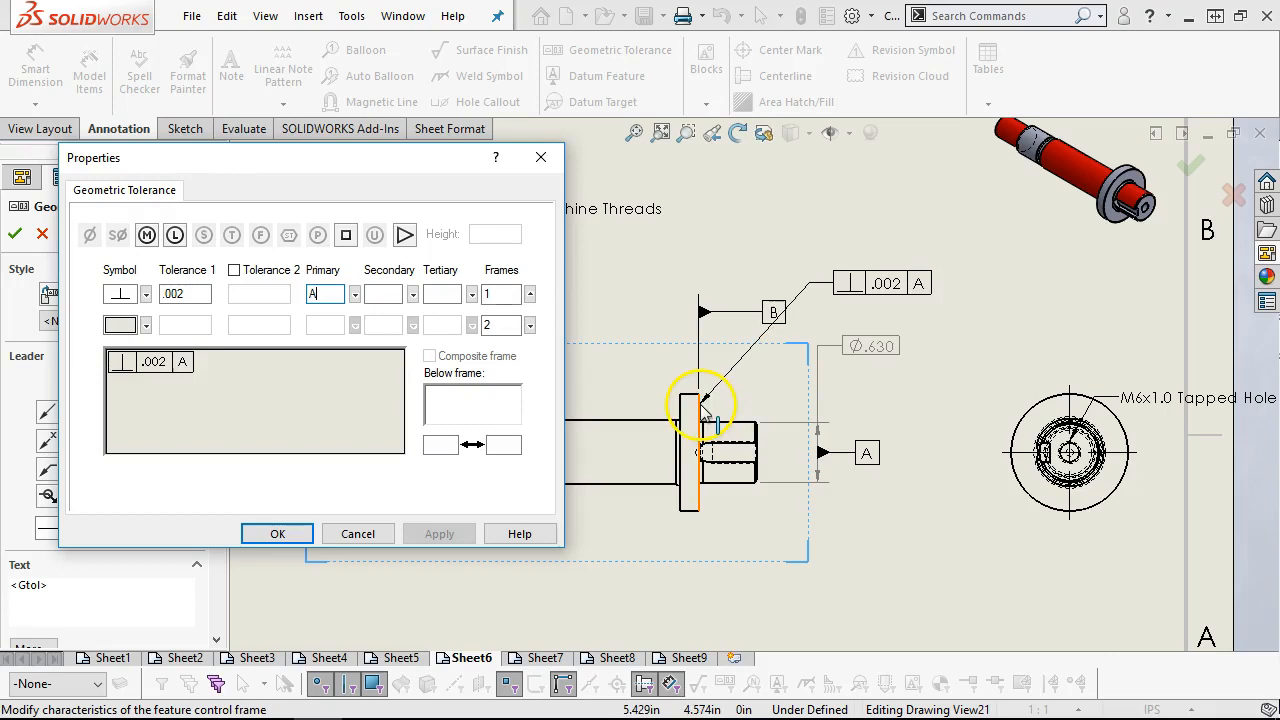
pyautogui.click(716, 279)
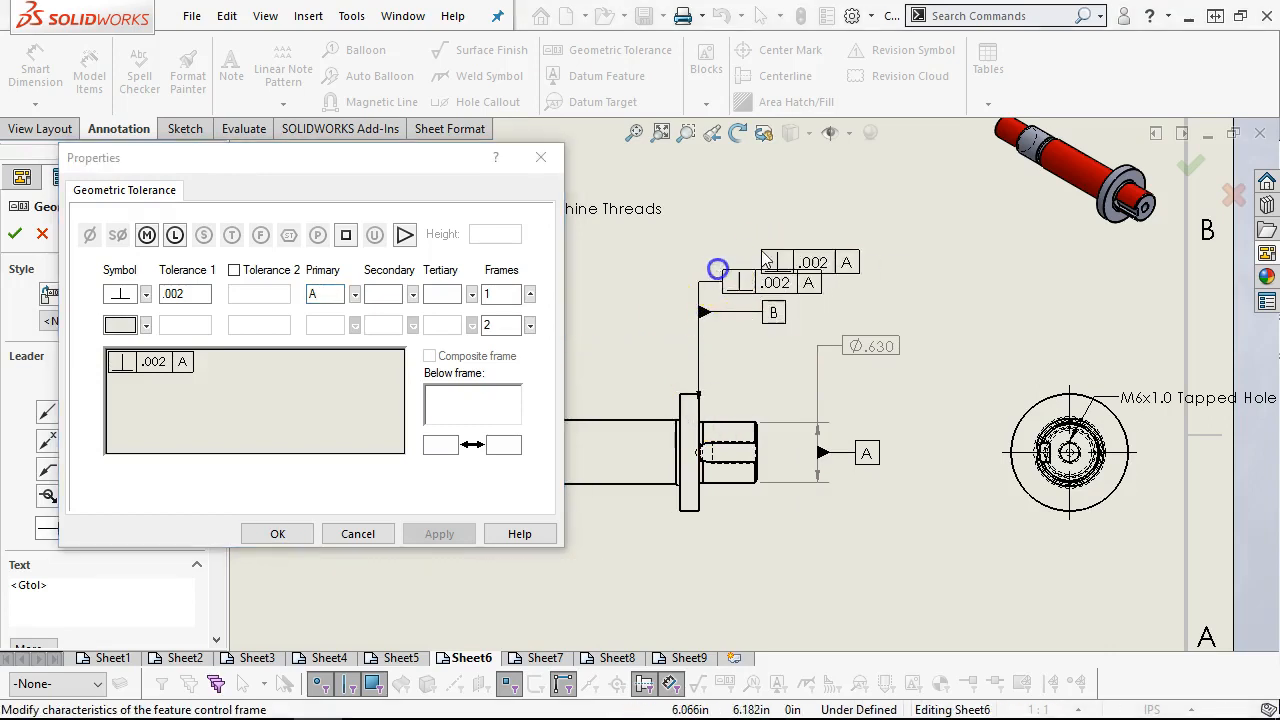
pyautogui.click(277, 534)
# Align the perpendicularity frame with the flange face's extension line above datum B, and pull datum B's label closer to that line
pyautogui.click(755, 280)
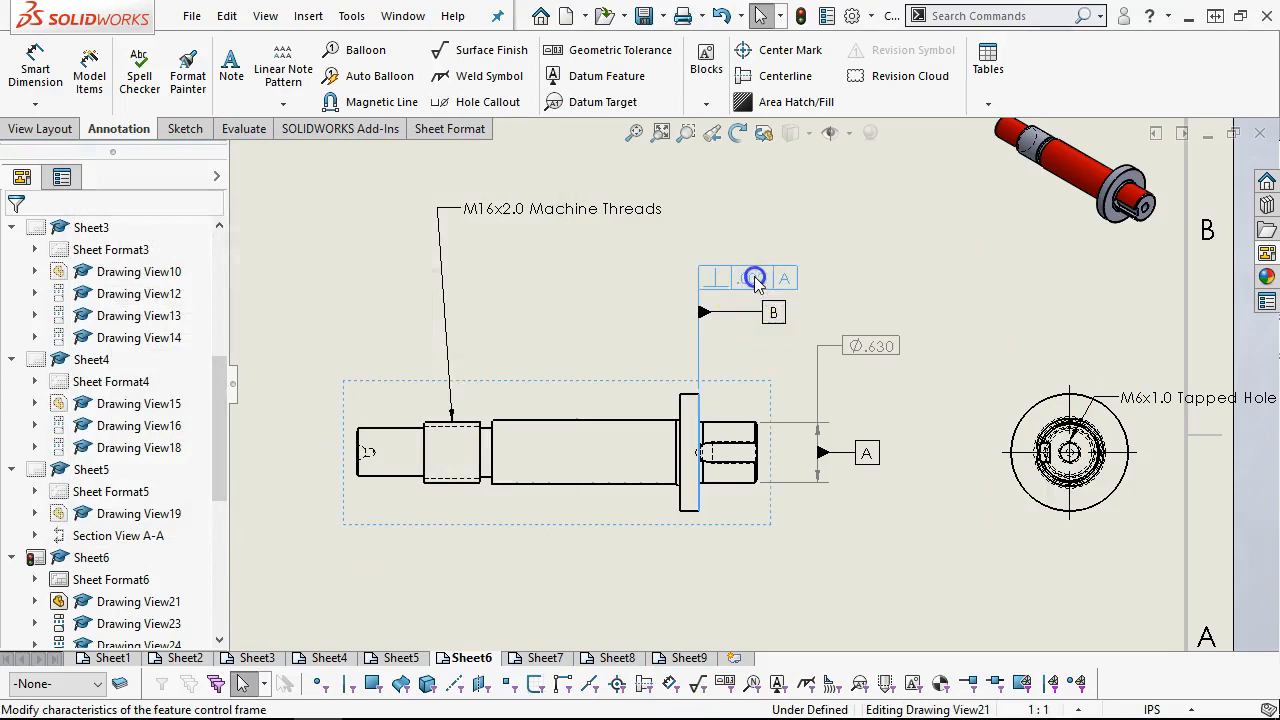
pyautogui.click(757, 344)
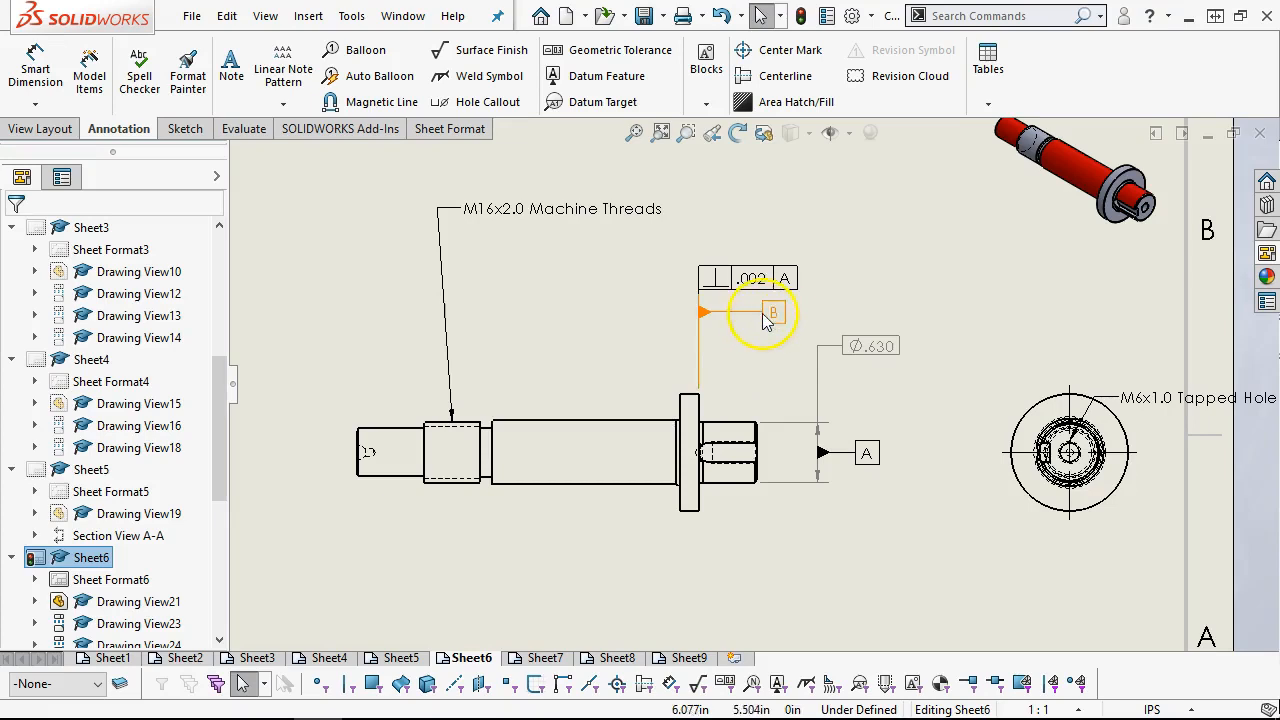
pyautogui.click(744, 314)
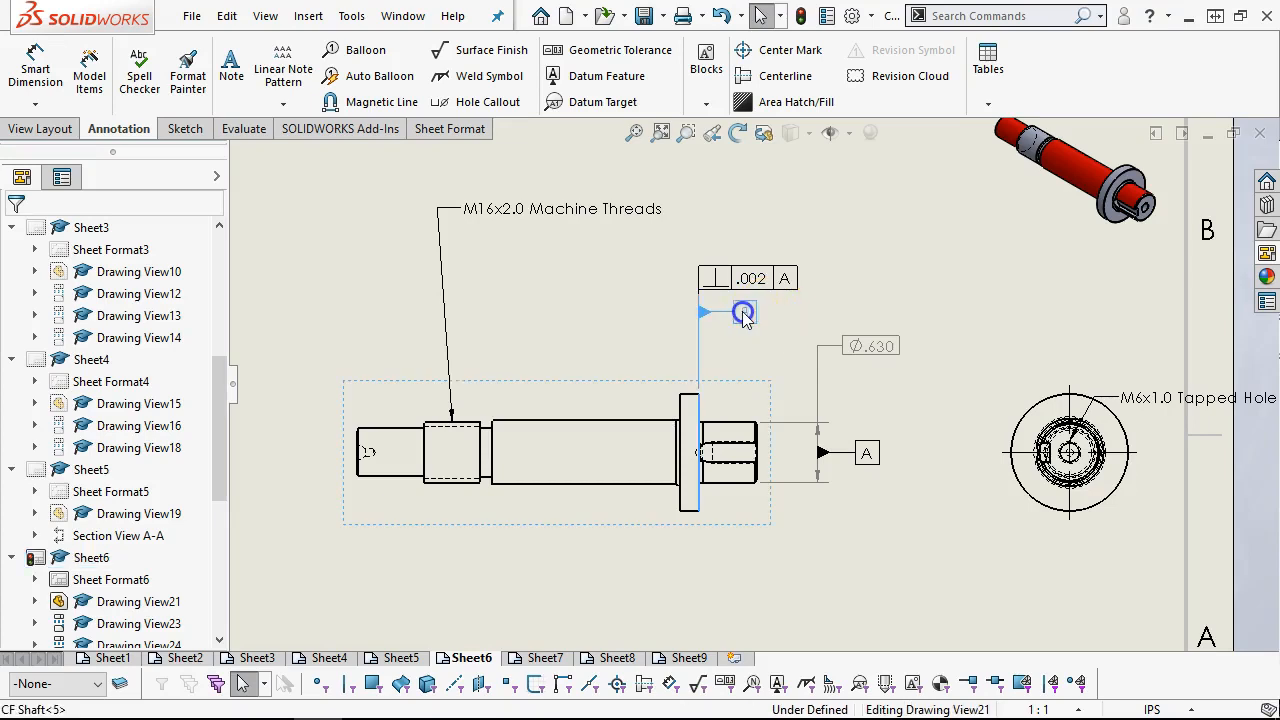
pyautogui.click(756, 377)
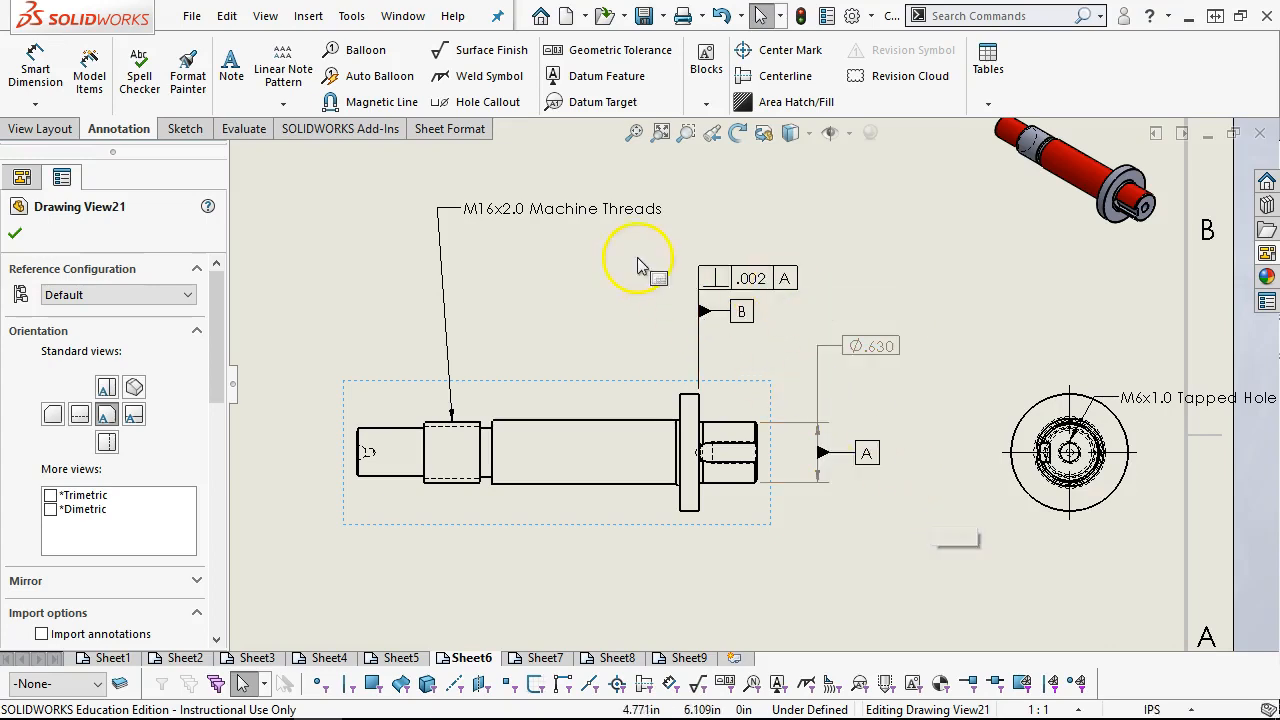
# Place a total runout frame without a tolerance value below the shaft, with its leader on the keyed end's lower edge
pyautogui.scroll(3, 702, 520)
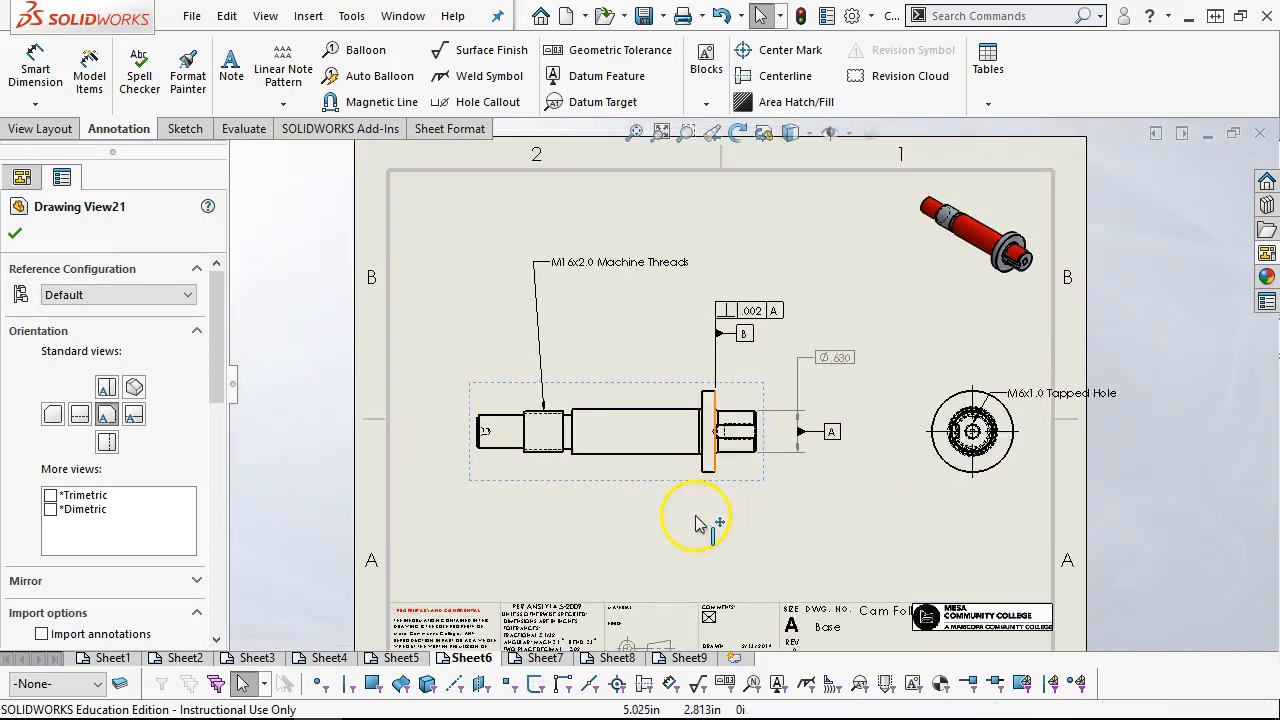
pyautogui.scroll(-2, 692, 525)
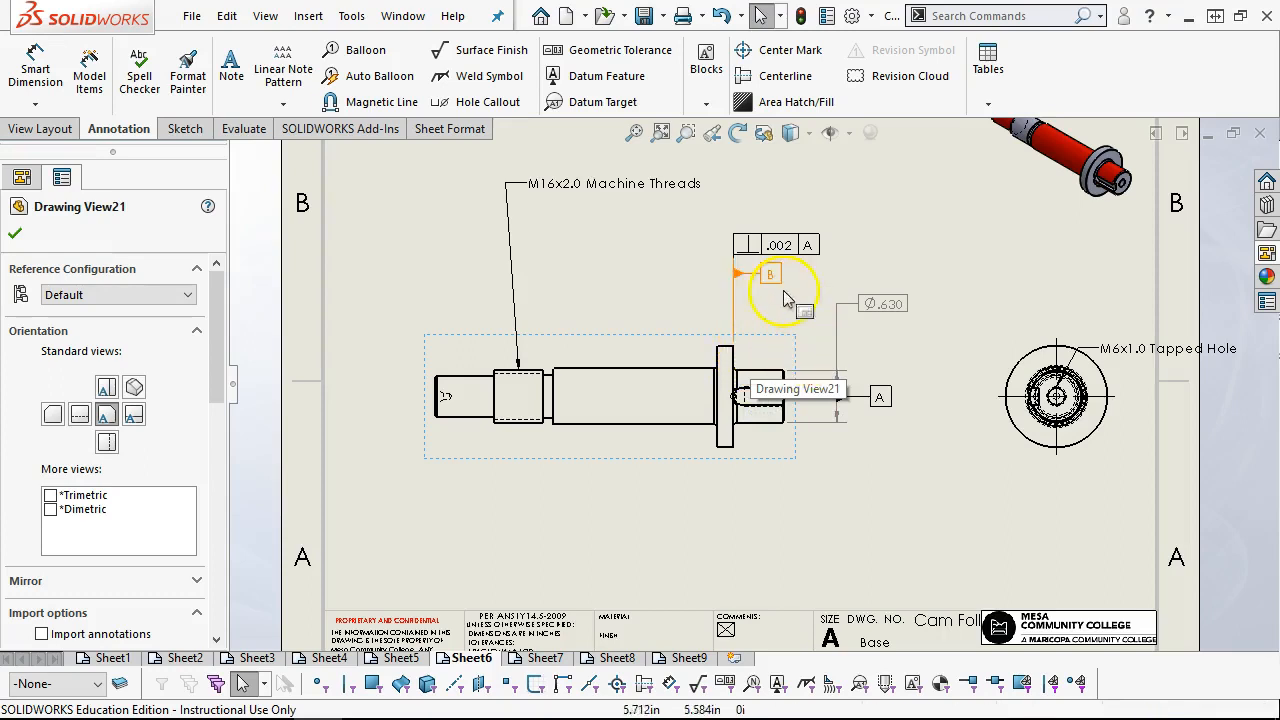
pyautogui.click(583, 50)
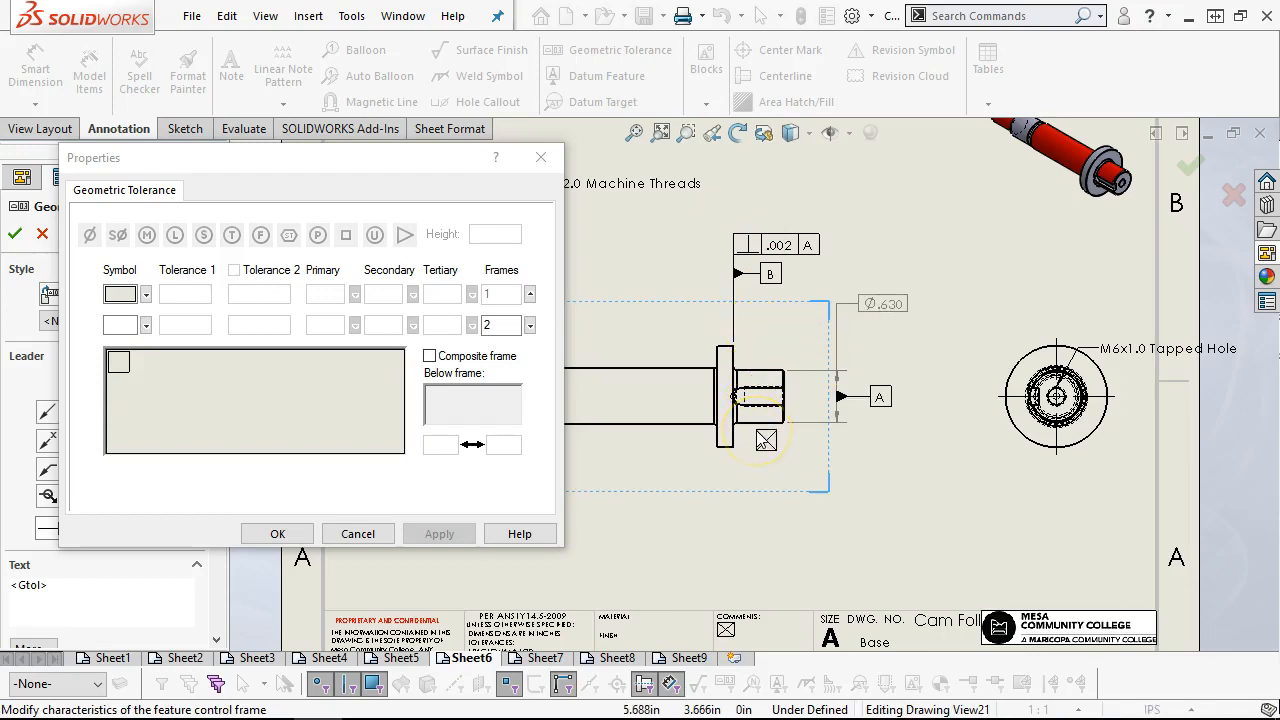
pyautogui.click(146, 294)
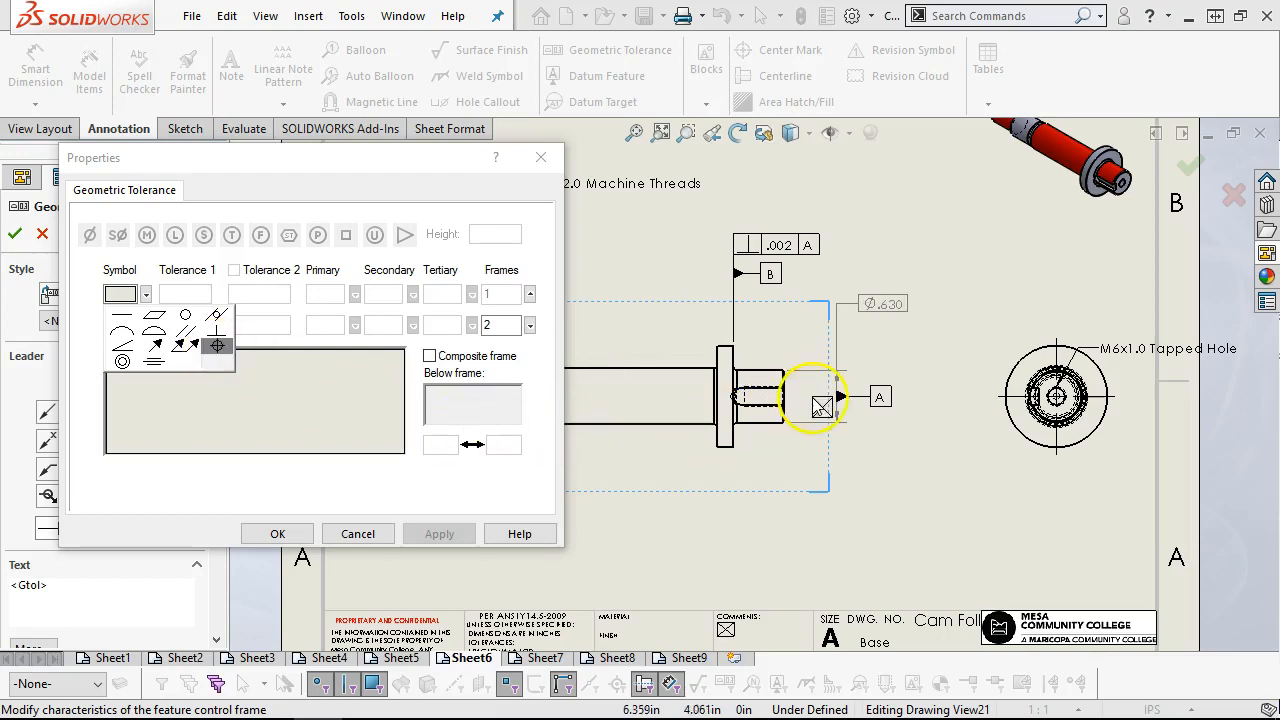
pyautogui.click(184, 346)
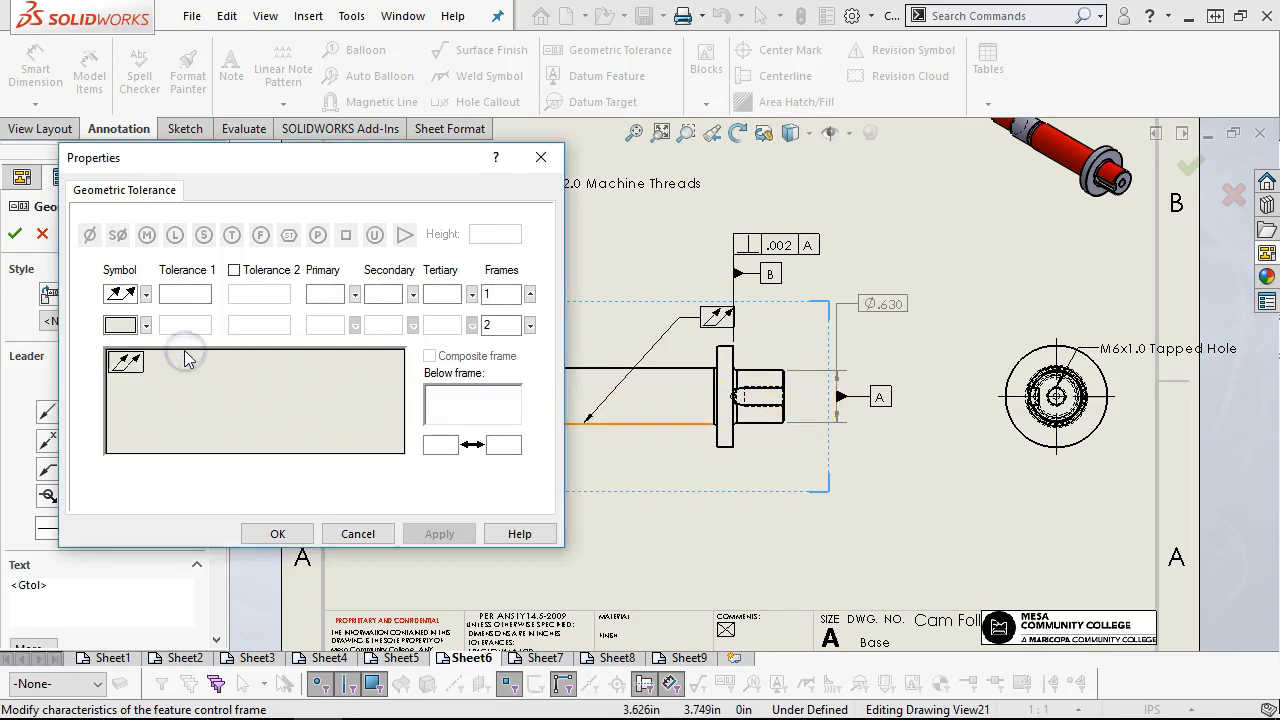
pyautogui.click(763, 426)
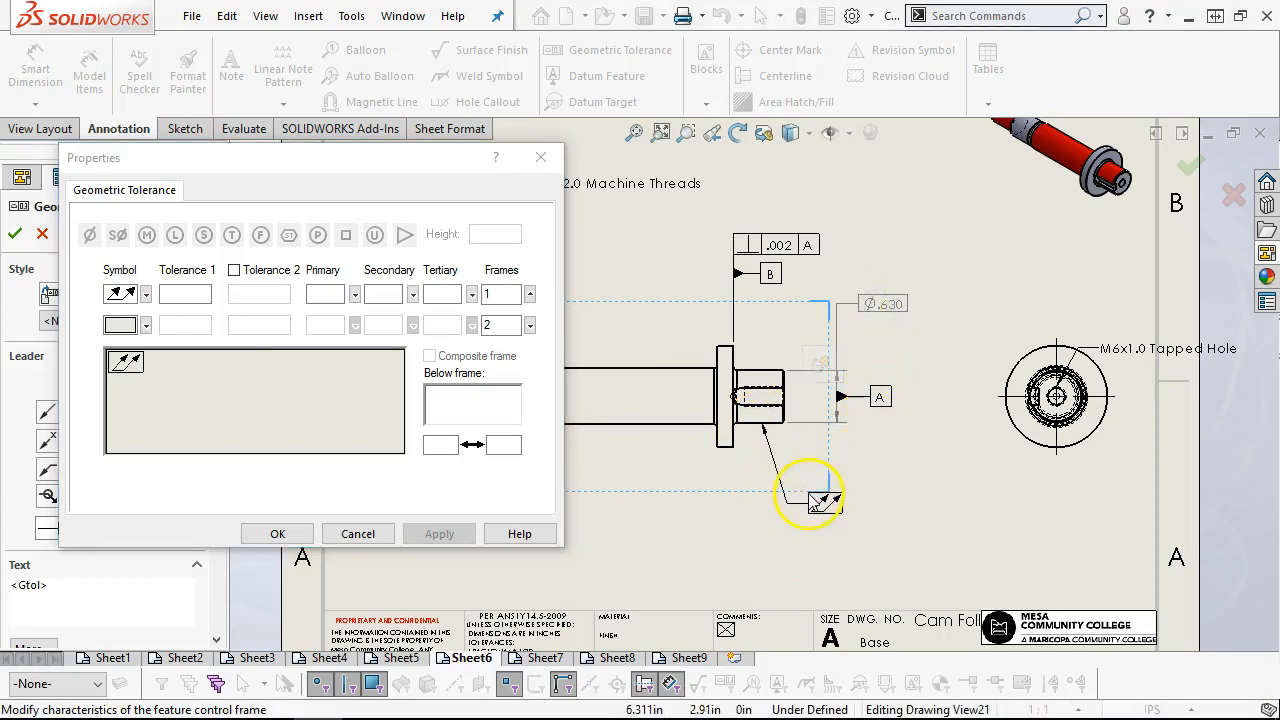
pyautogui.click(812, 500)
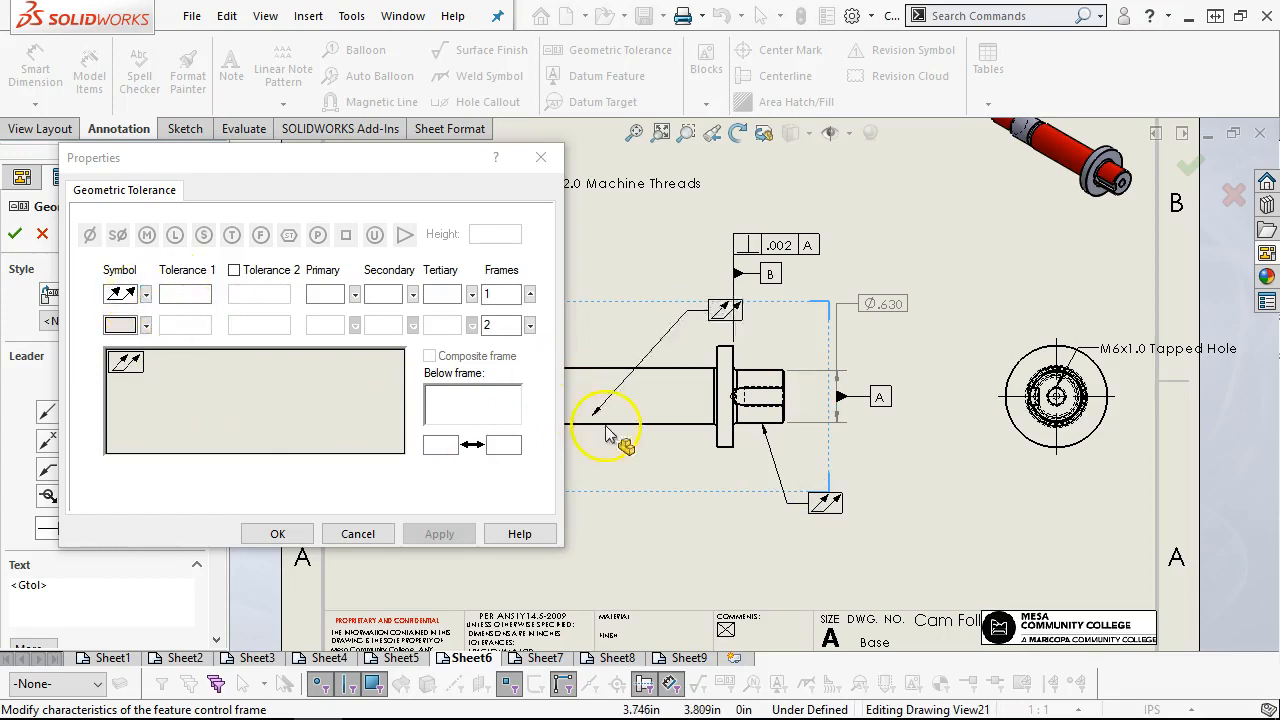
# Place two more total runout frames below the shaft, pointing to the main body and the plain end beyond the threads
pyautogui.click(637, 492)
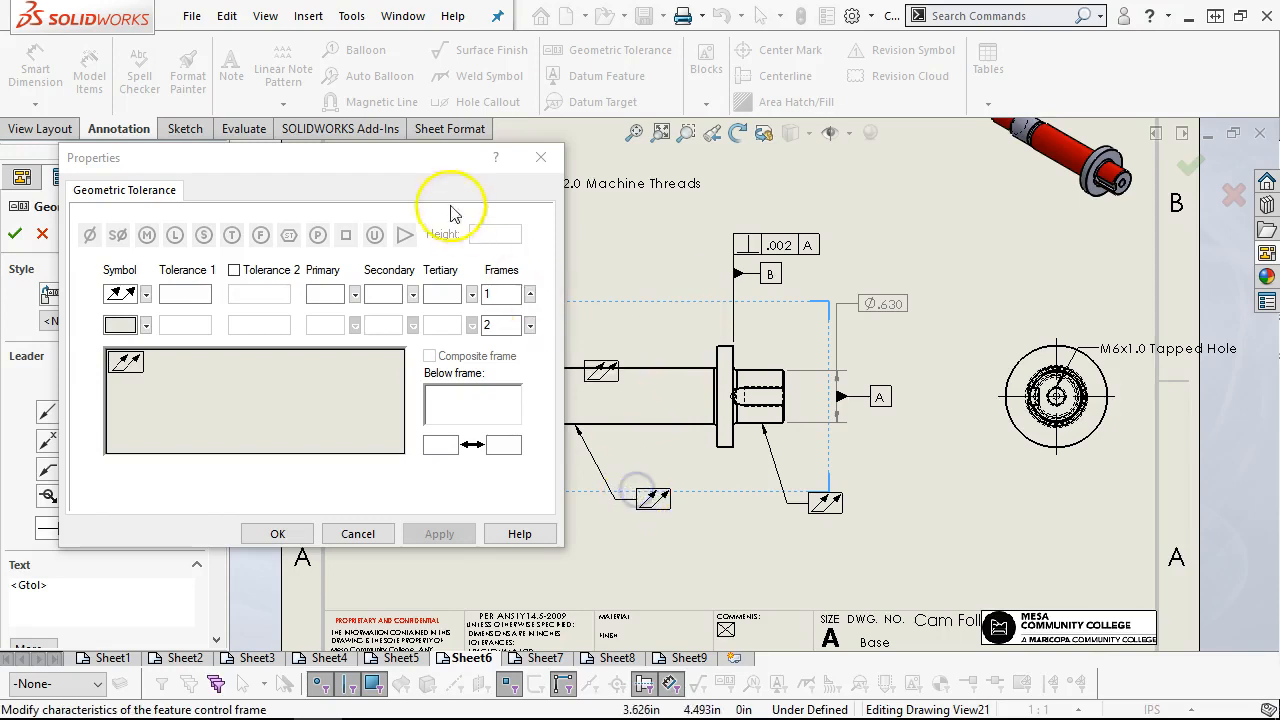
pyautogui.moveTo(394, 160)
pyautogui.mouseDown()
pyautogui.moveTo(1075, 185)
pyautogui.moveTo(1070, 137)
pyautogui.mouseUp()
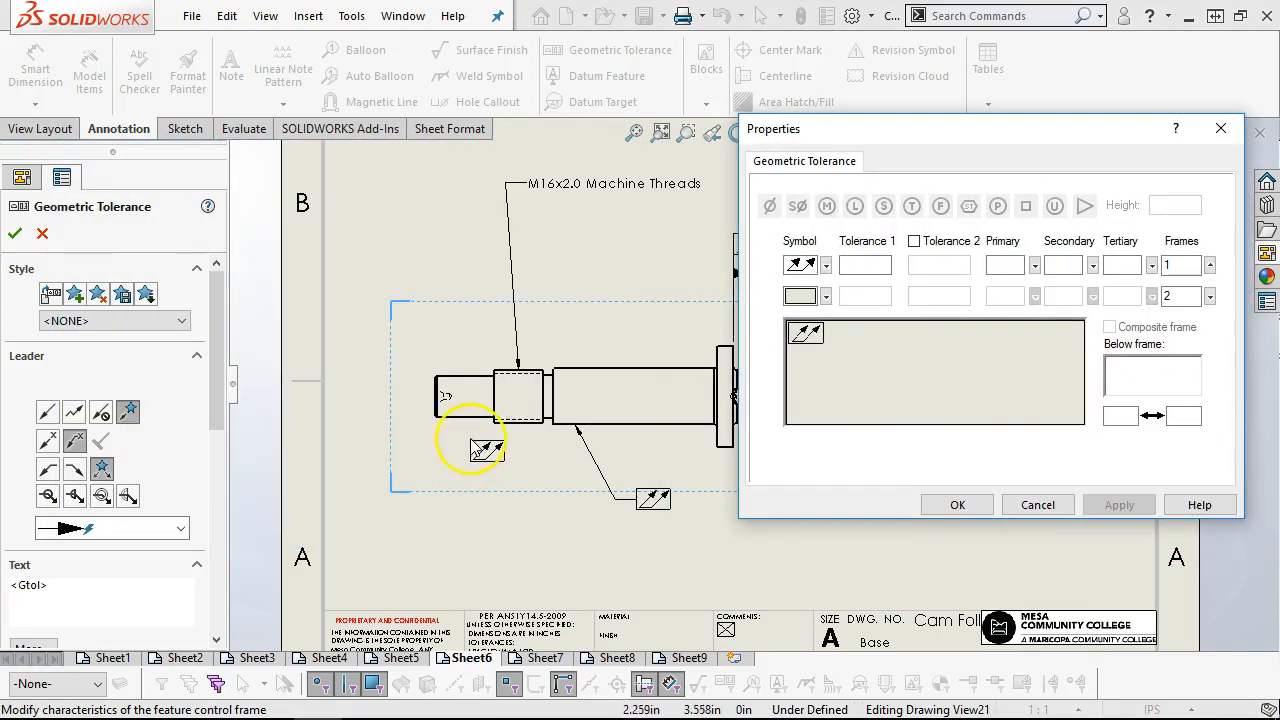
pyautogui.click(452, 415)
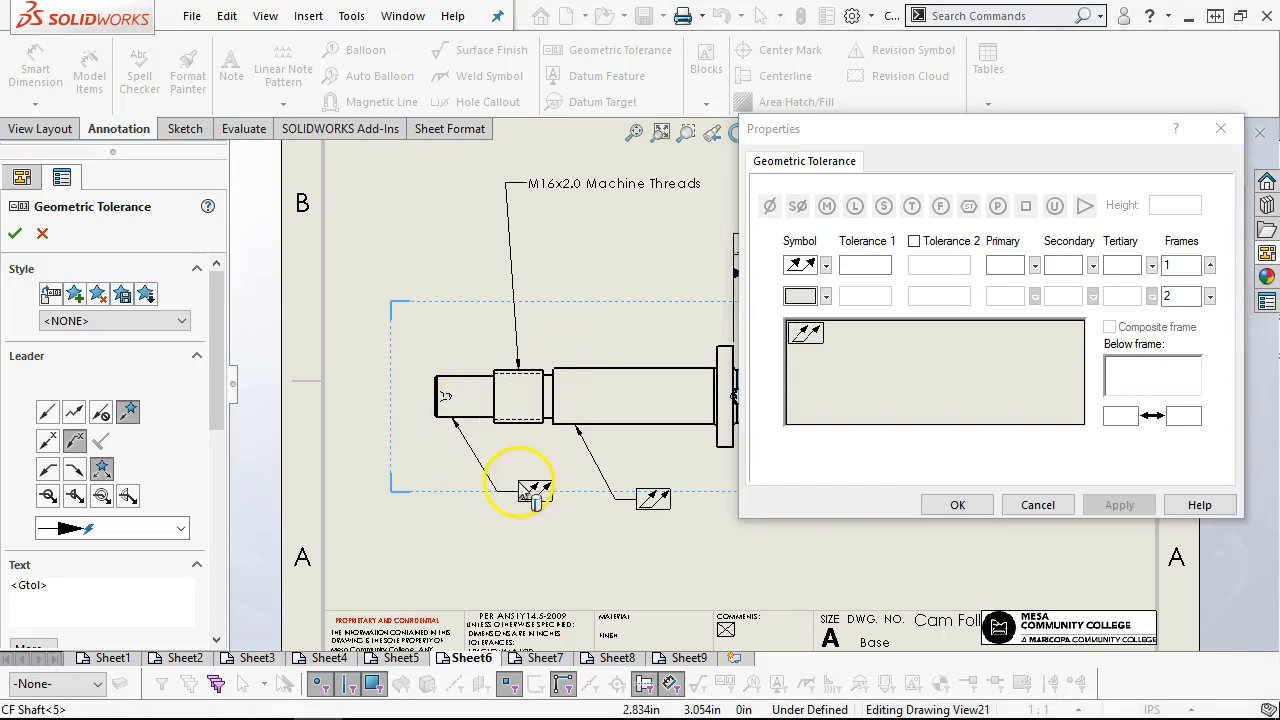
pyautogui.click(535, 495)
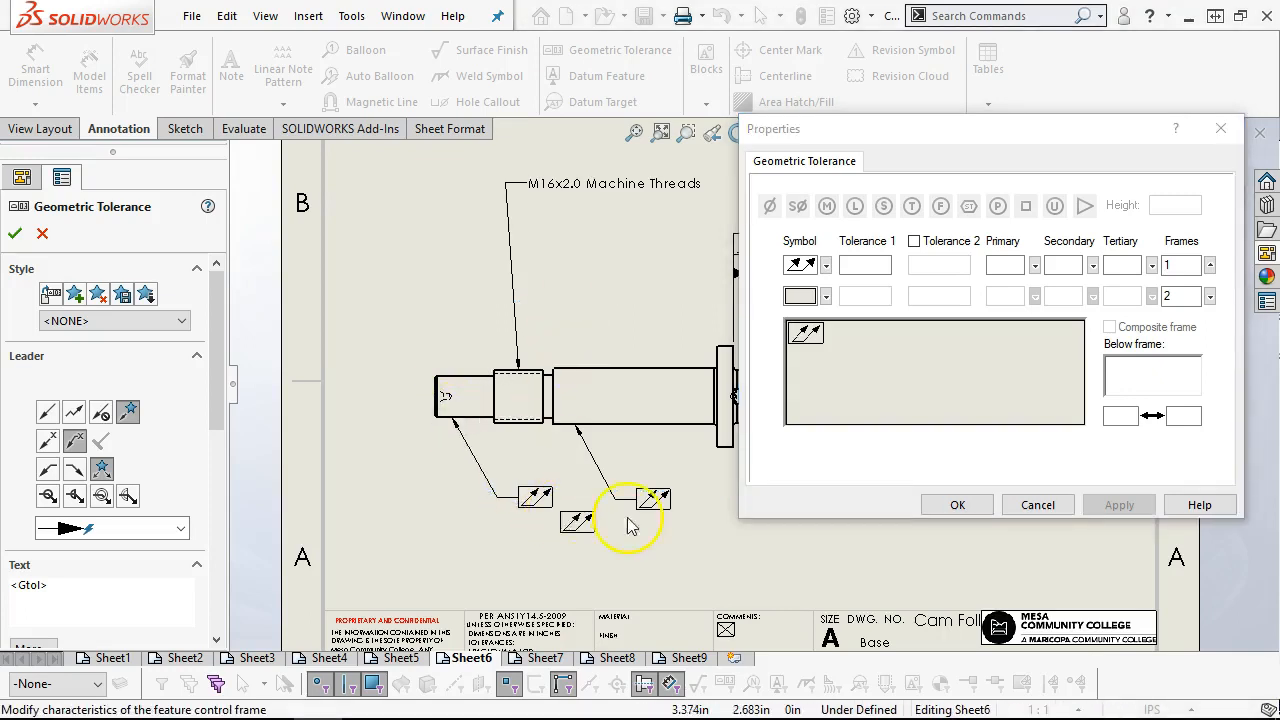
pyautogui.click(960, 504)
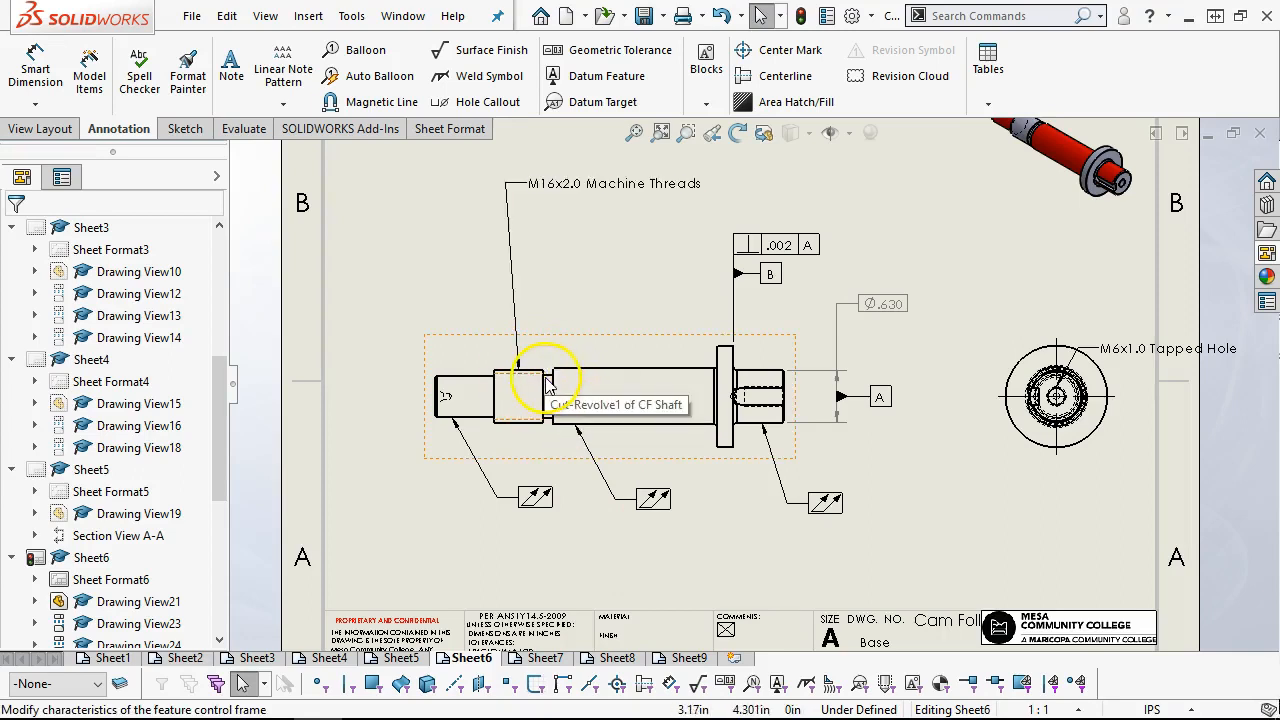
# Complete the keyed end's total runout frame with a .002 tolerance, primary datum A and secondary datum B
pyautogui.click(825, 505)
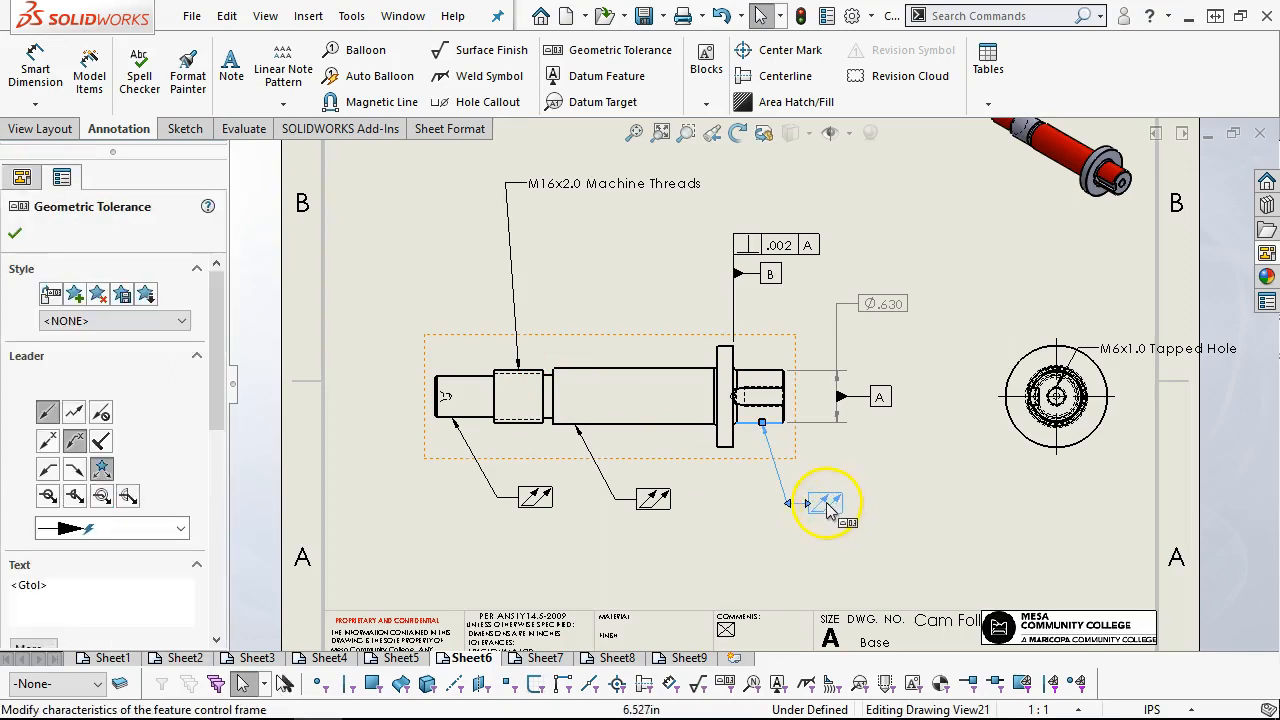
pyautogui.doubleClick(827, 508)
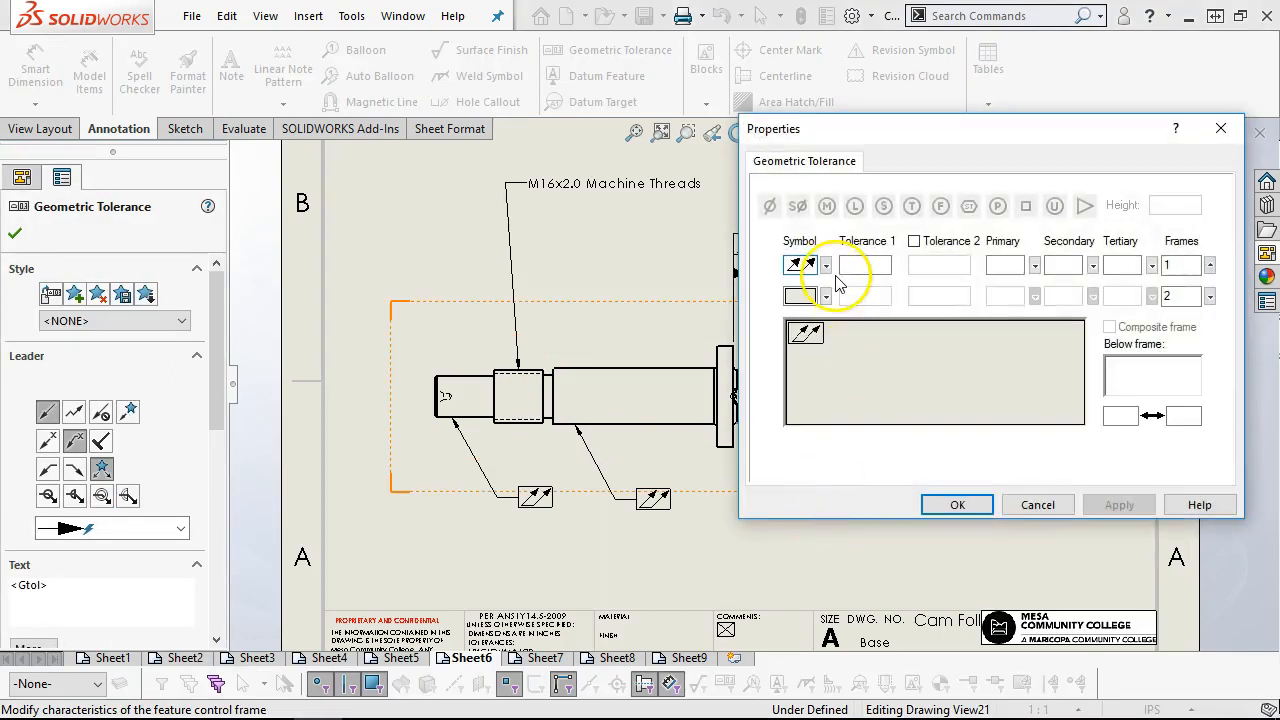
pyautogui.click(862, 263)
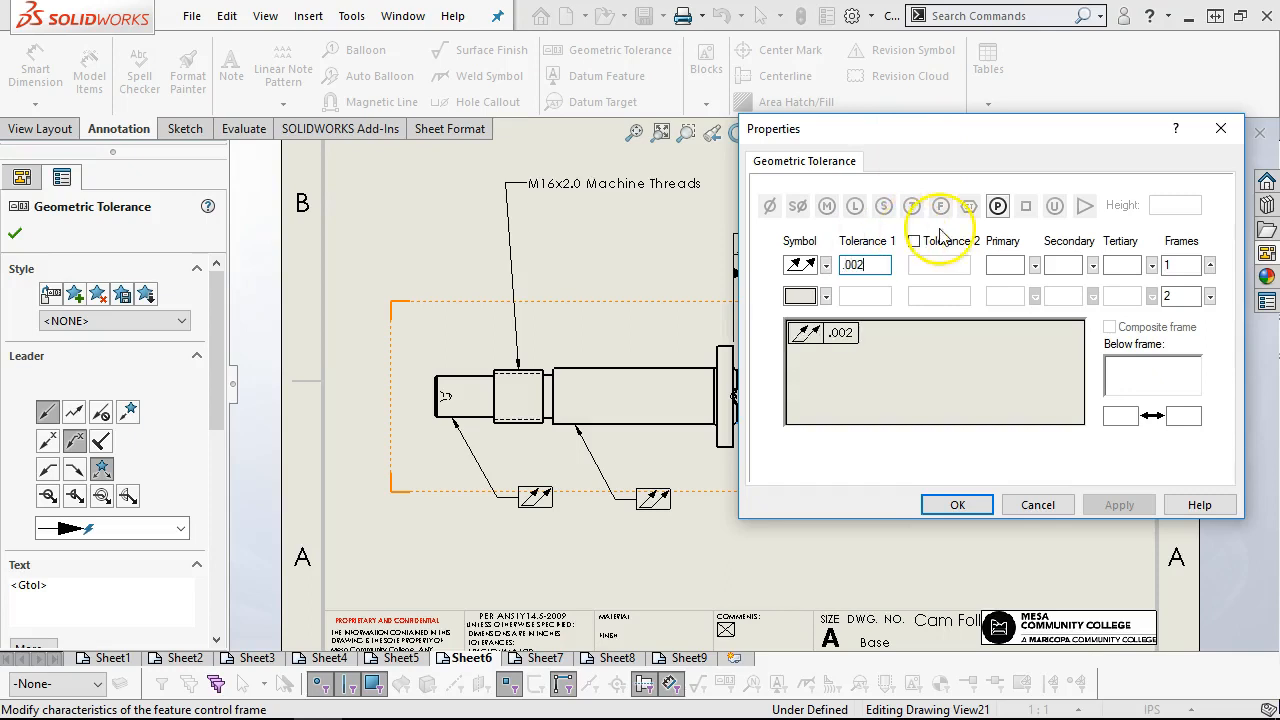
pyautogui.click(1015, 267)
pyautogui.write('A')
pyautogui.click(1058, 265)
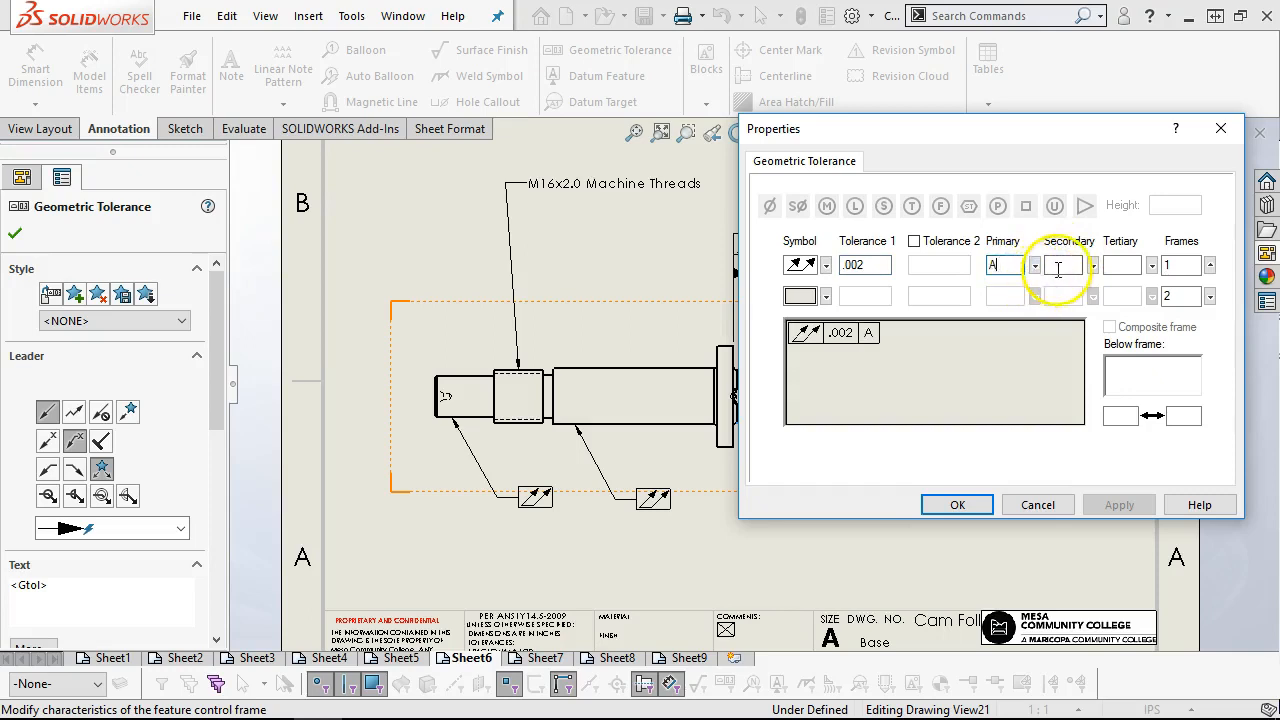
pyautogui.write('B')
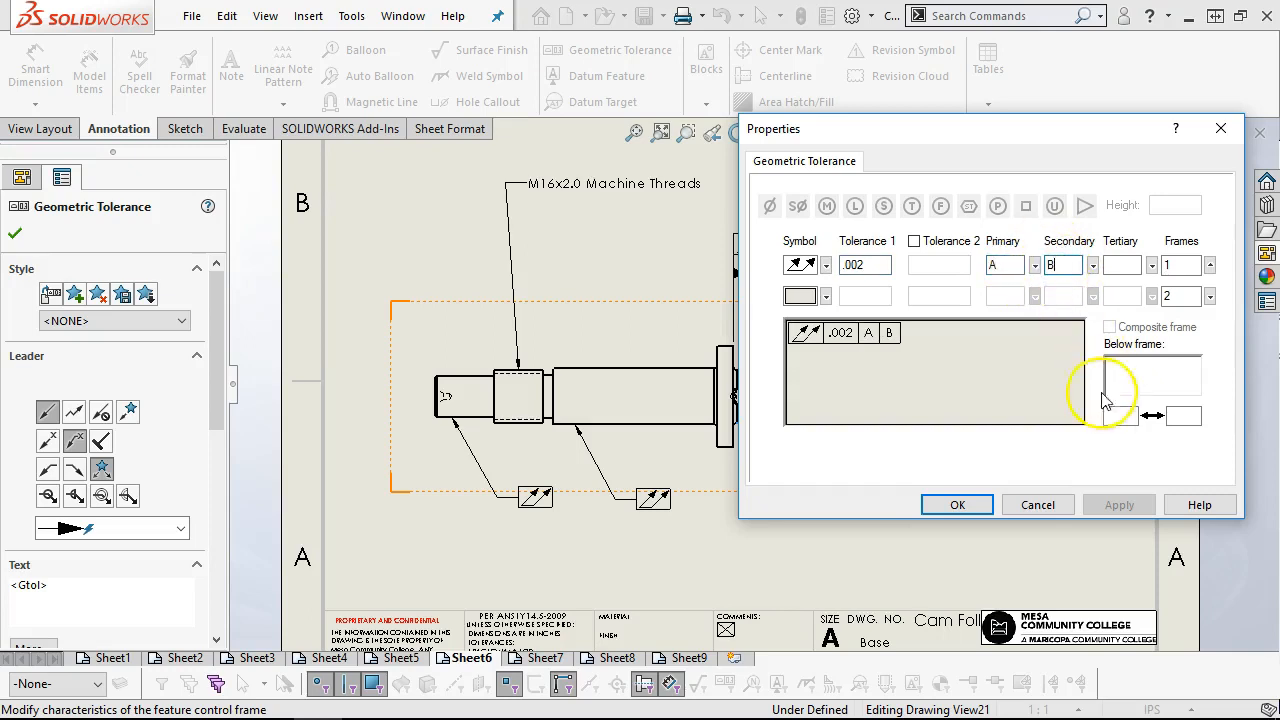
pyautogui.click(960, 505)
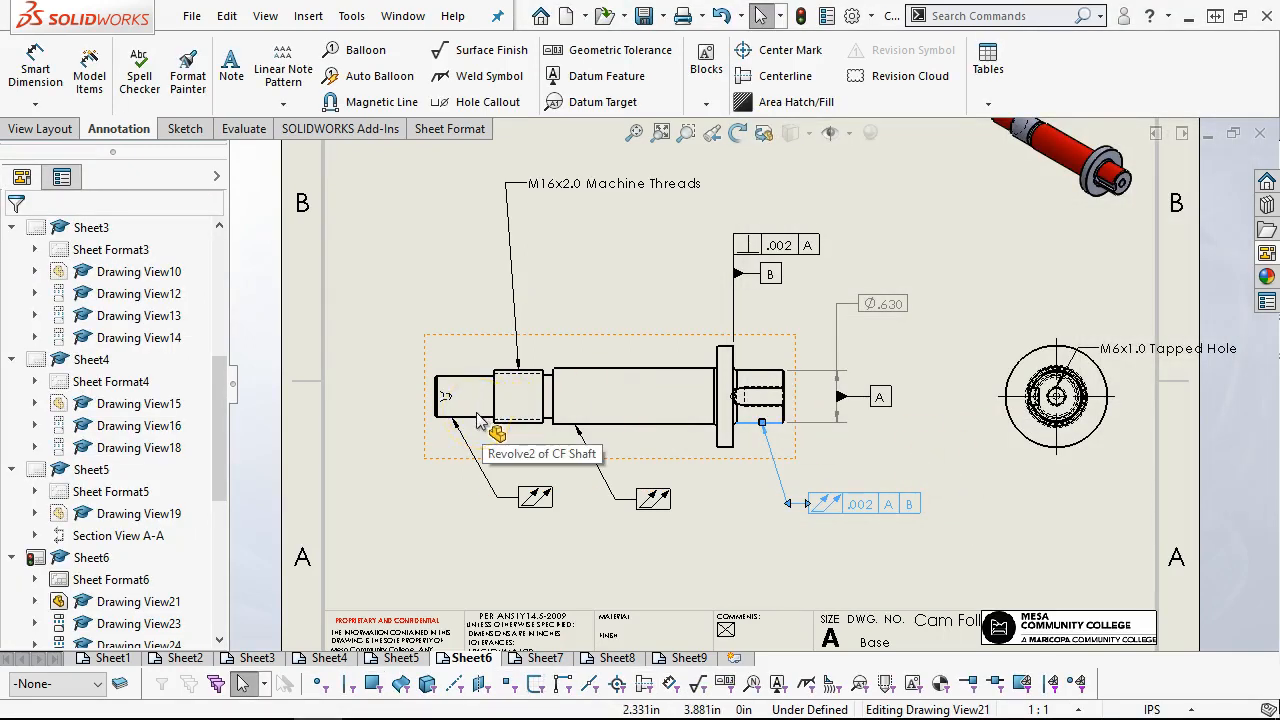
# Give the main body's total runout frame a .002 tolerance with primary datum A and secondary datum B
pyautogui.doubleClick(660, 496)
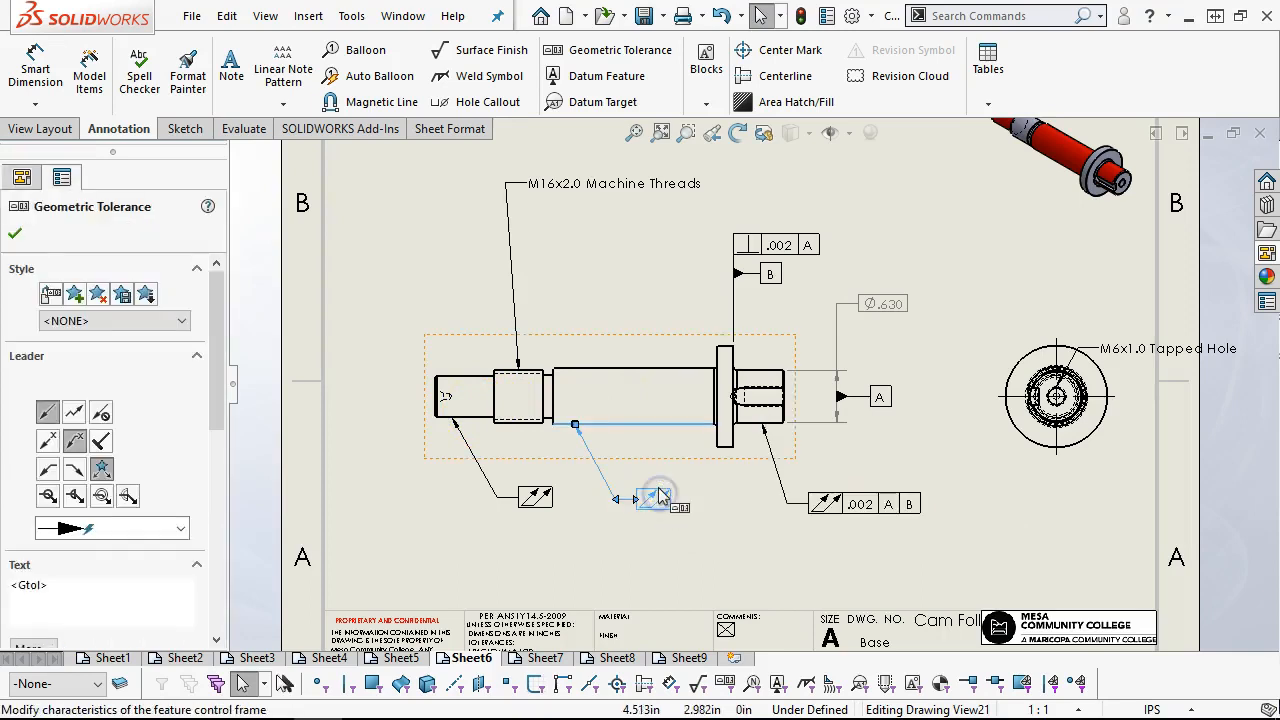
pyautogui.click(665, 507)
pyautogui.doubleClick(658, 497)
pyautogui.click(866, 262)
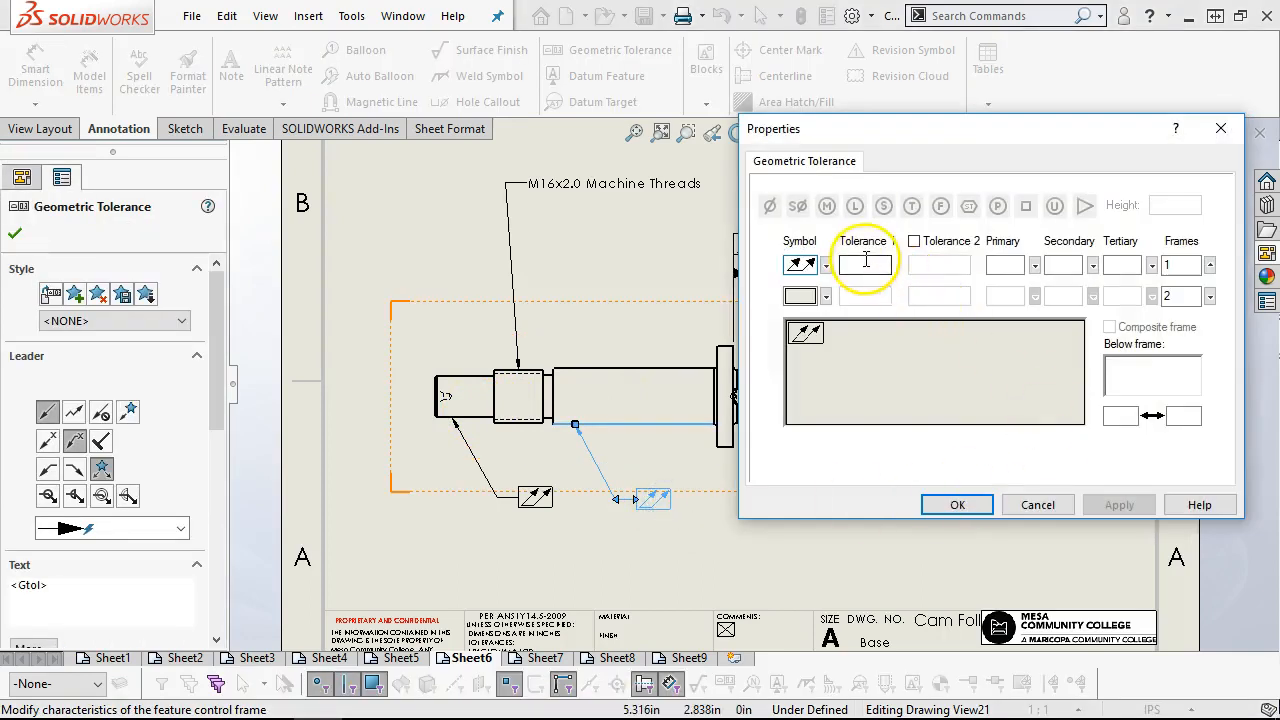
pyautogui.write('.002')
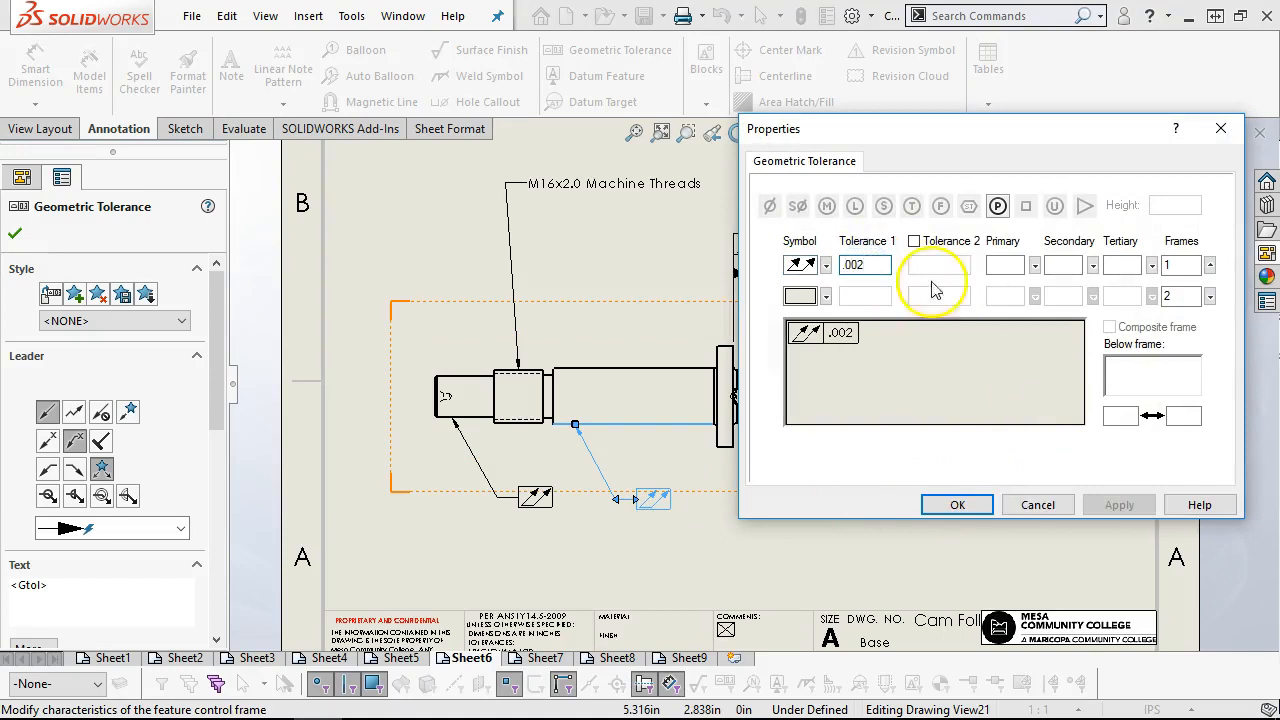
pyautogui.click(997, 264)
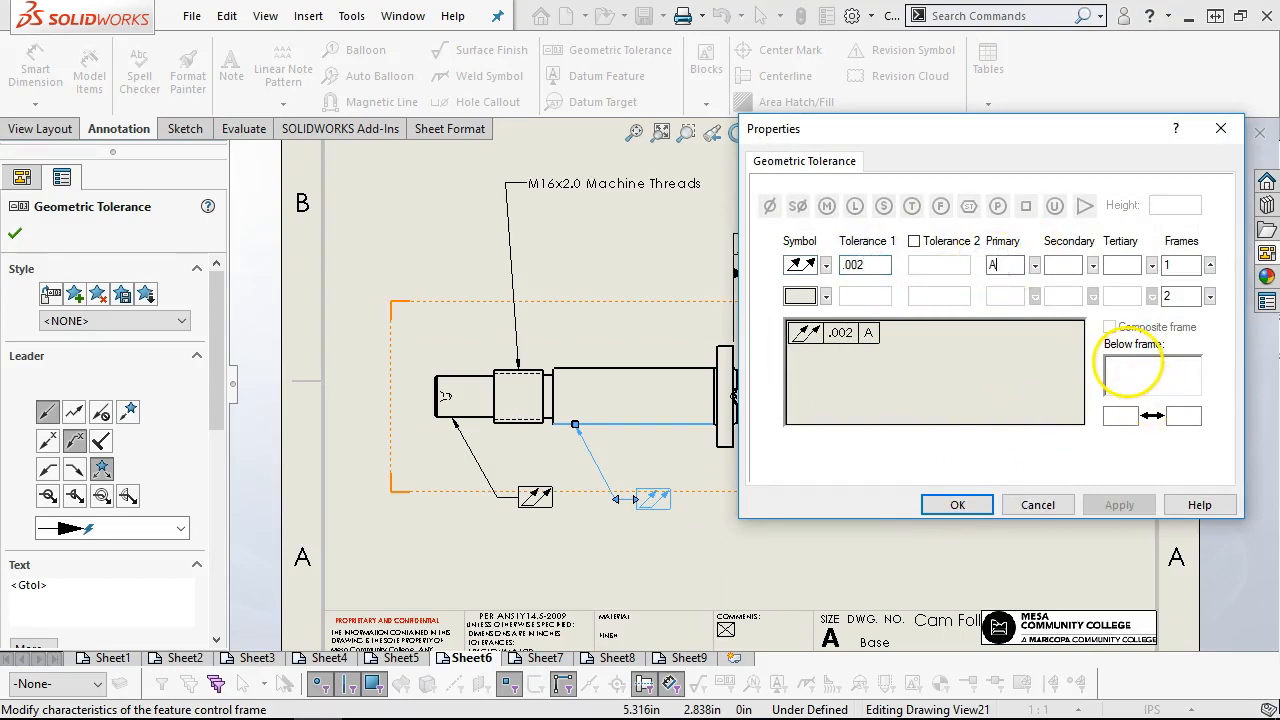
pyautogui.click(1065, 267)
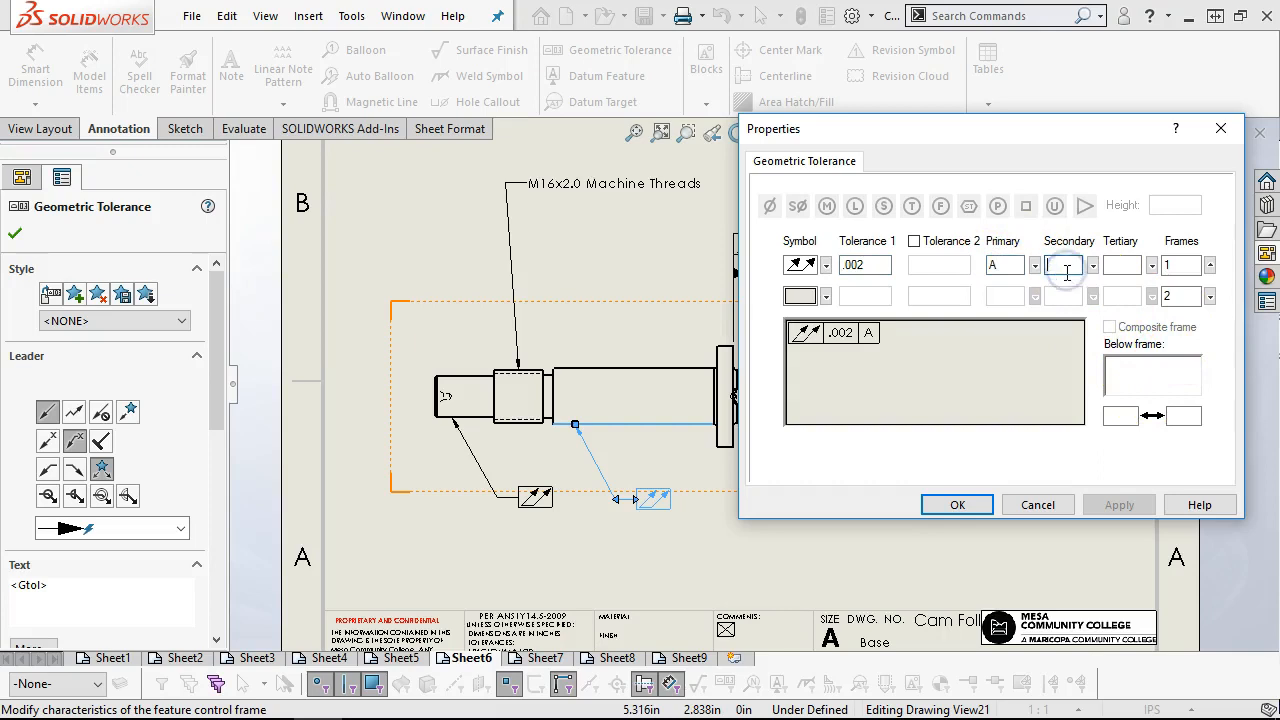
pyautogui.click(957, 504)
# Fill in the plain end's total runout frame with tolerance .002, primary datum A and secondary datum B
pyautogui.doubleClick(535, 496)
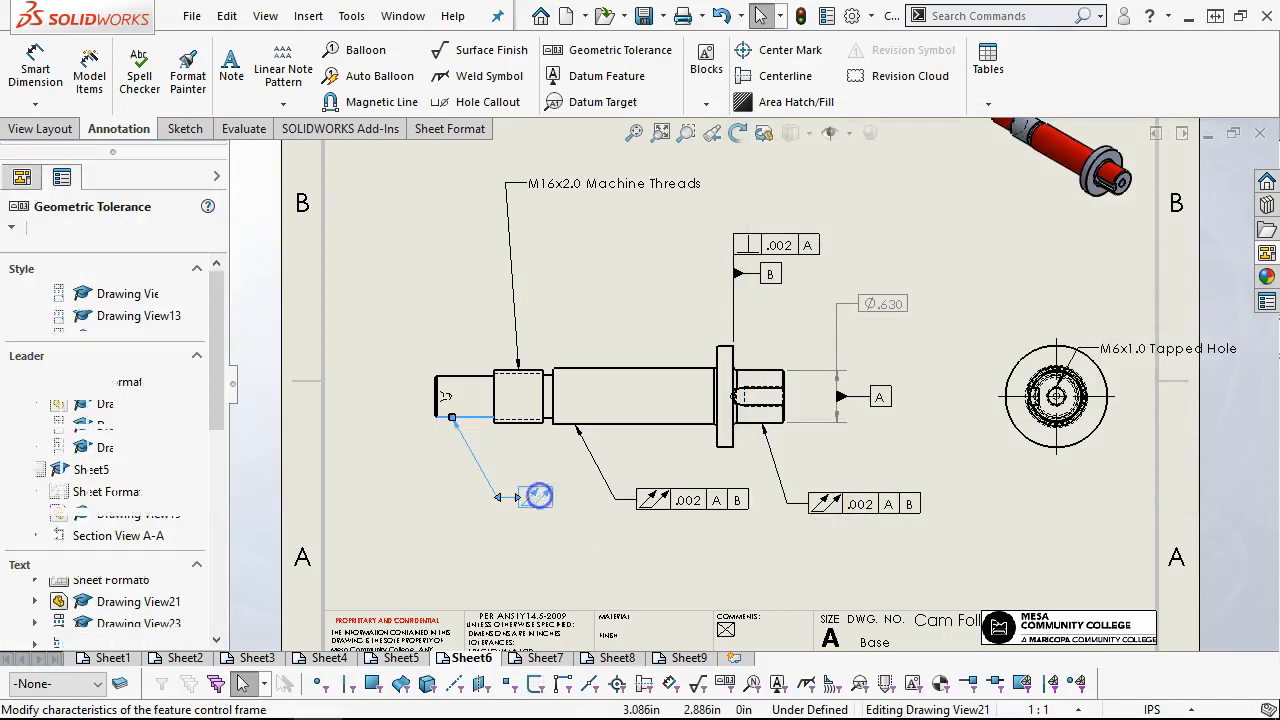
pyautogui.click(845, 263)
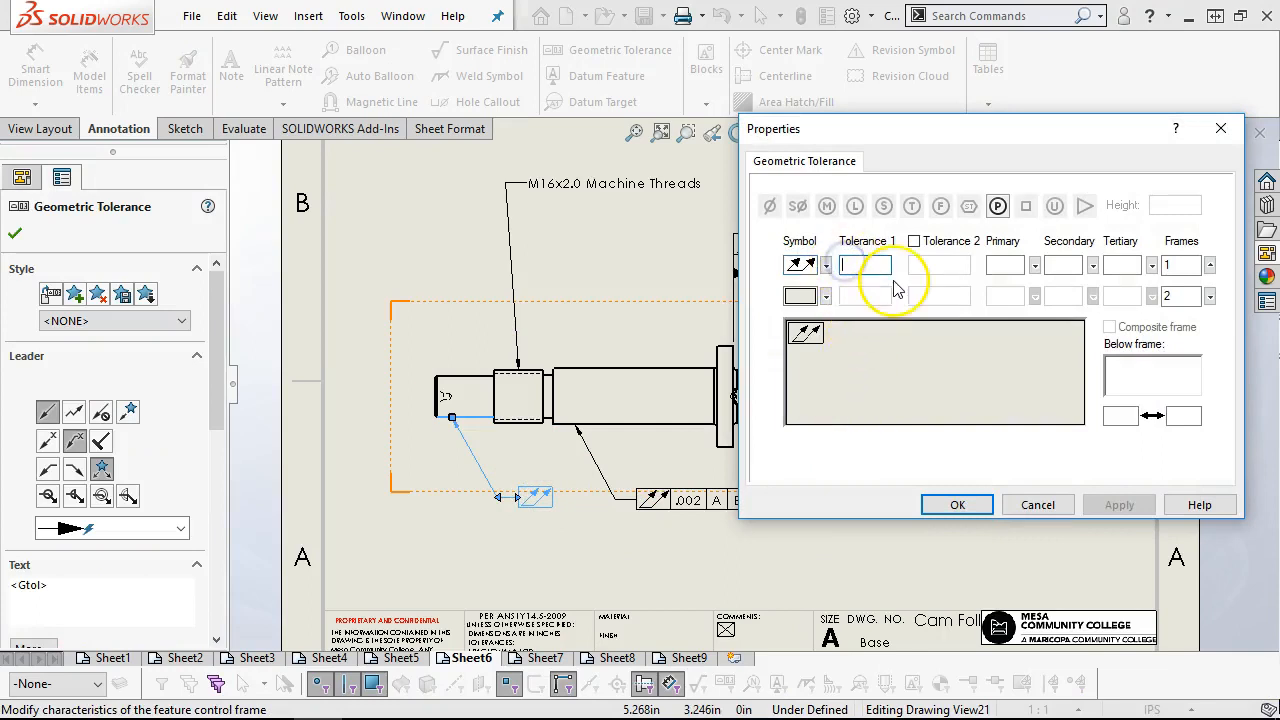
pyautogui.click(1003, 265)
pyautogui.write('A')
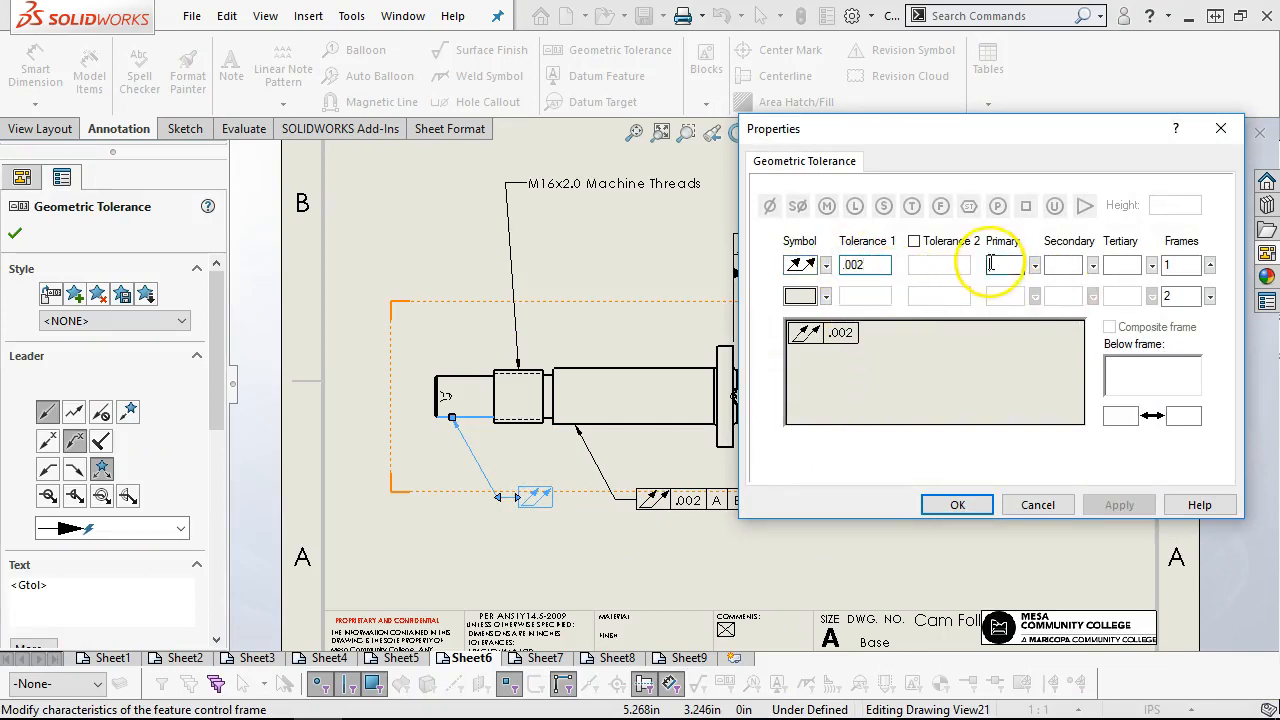
pyautogui.click(1068, 262)
pyautogui.write('B')
pyautogui.click(957, 505)
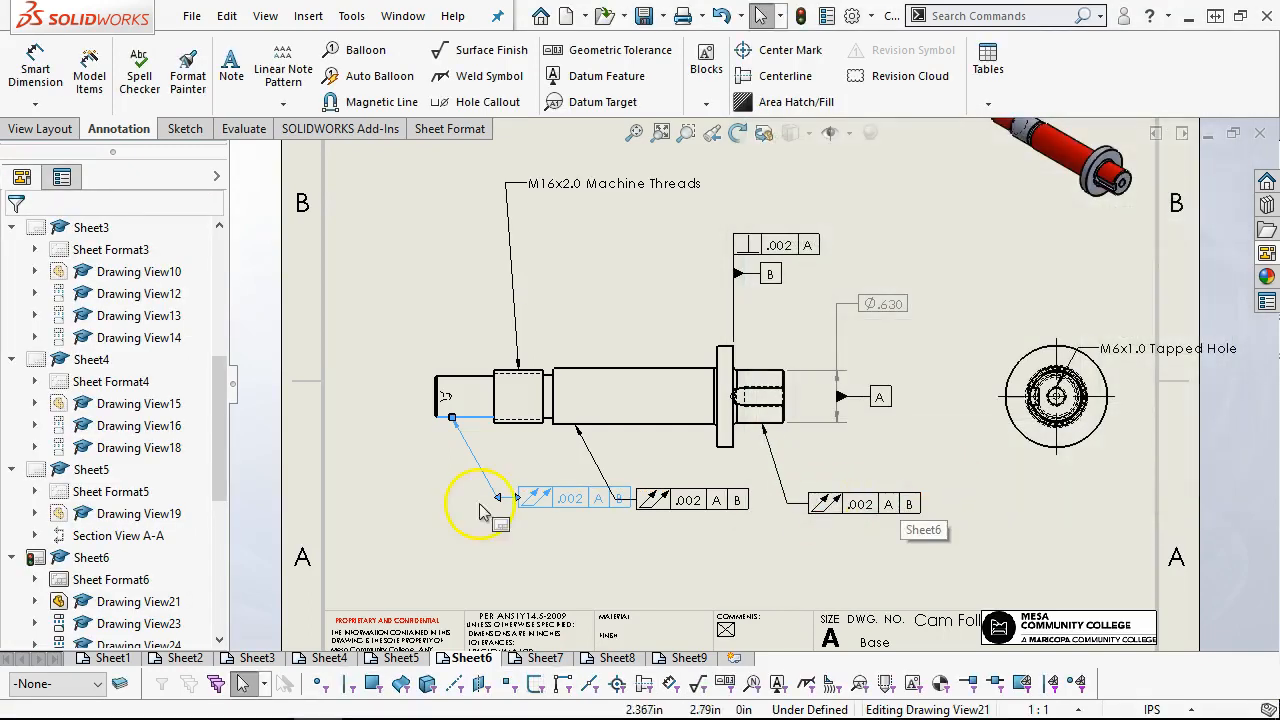
# Space the three total runout frames apart and line them up in one horizontal row below the shaft
pyautogui.click(450, 517)
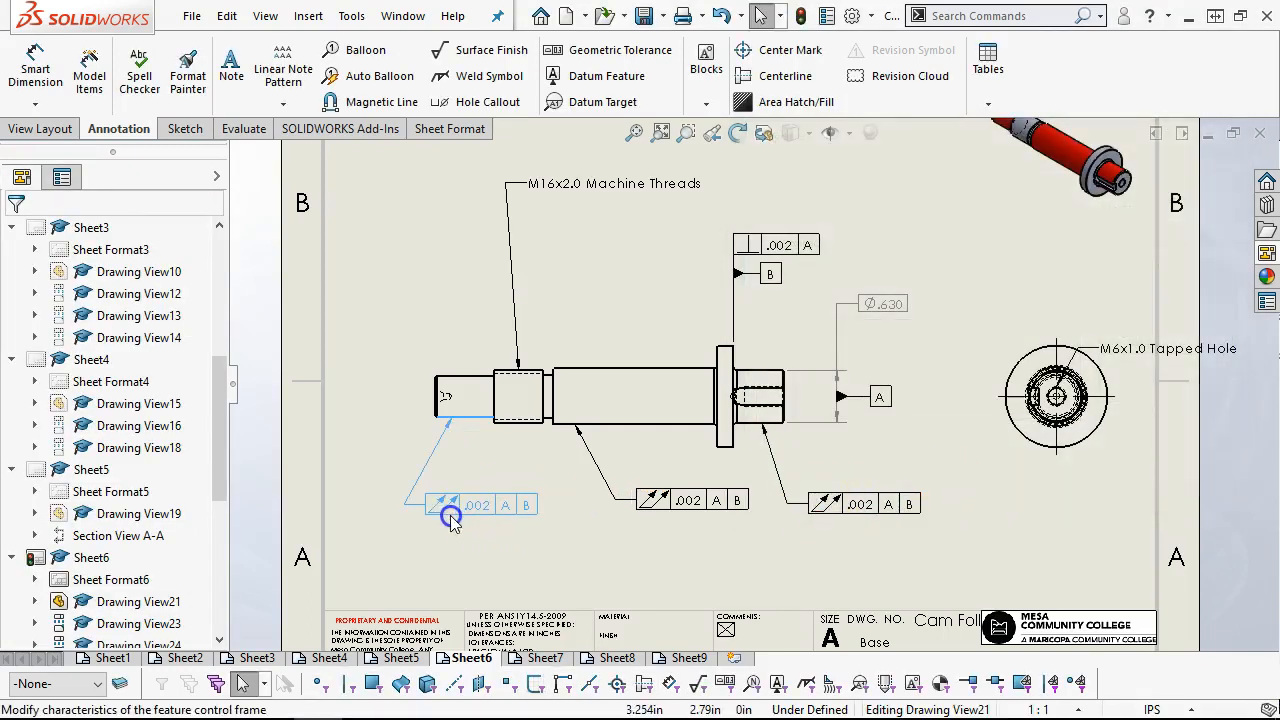
pyautogui.moveTo(703, 503); pyautogui.dragTo(693, 507)
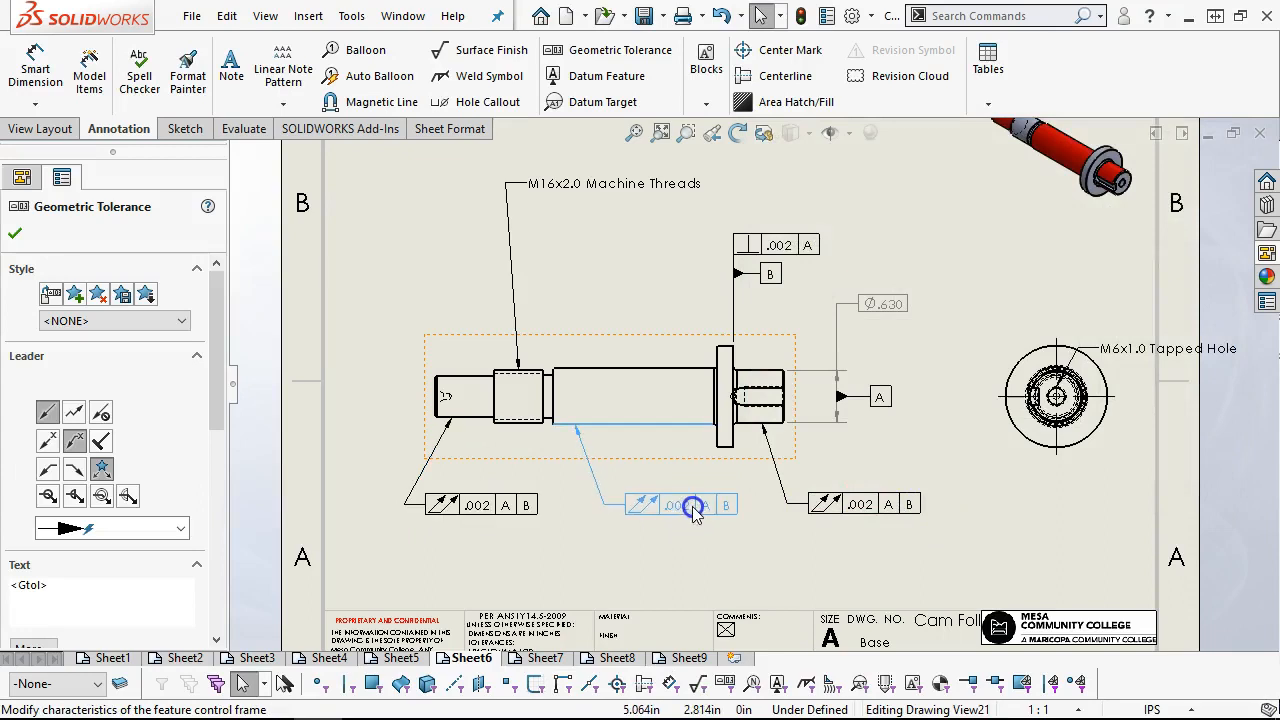
pyautogui.moveTo(842, 510); pyautogui.dragTo(839, 511)
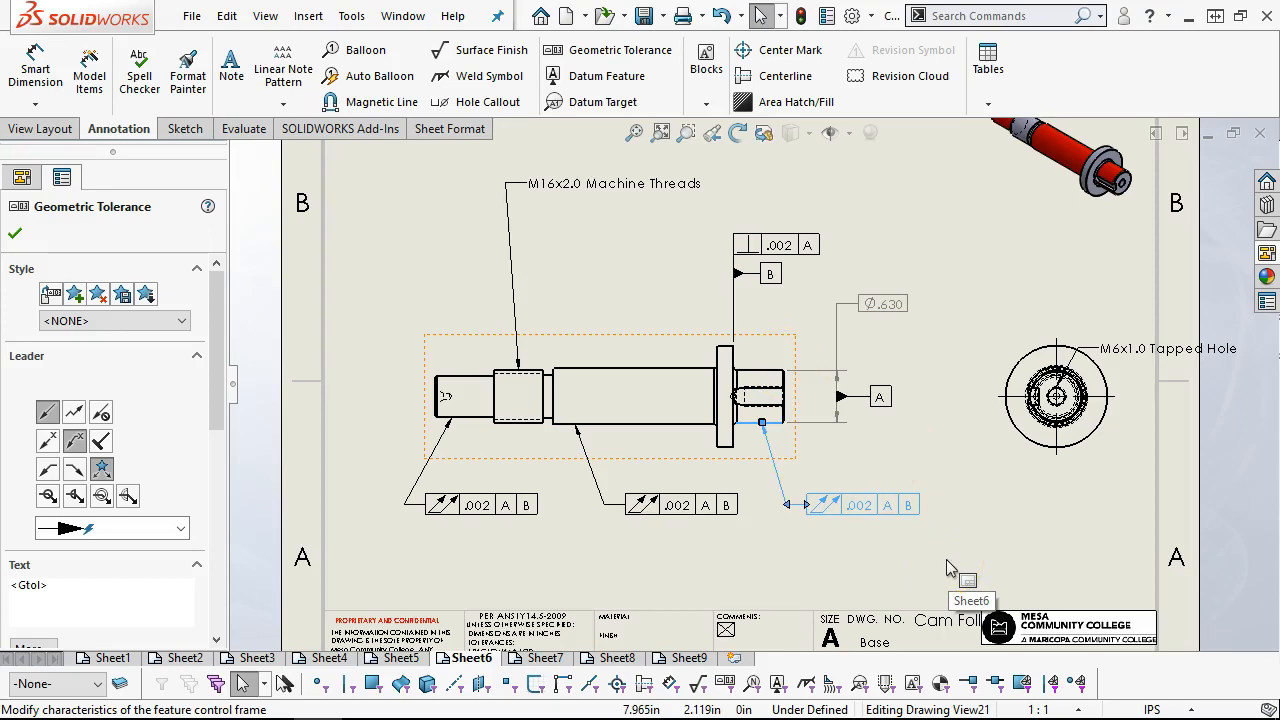
# Delete the datum A symbol attached to the keyed end's diameter dimension
pyautogui.click(758, 390)
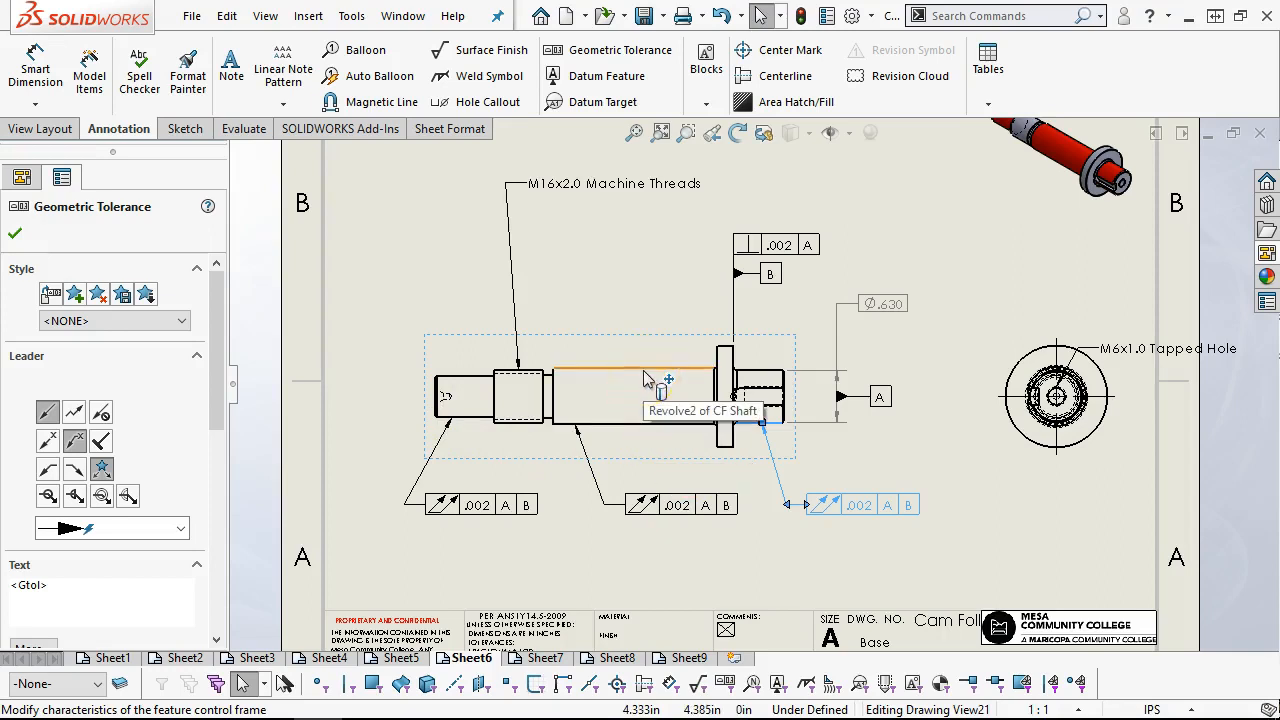
pyautogui.click(880, 400)
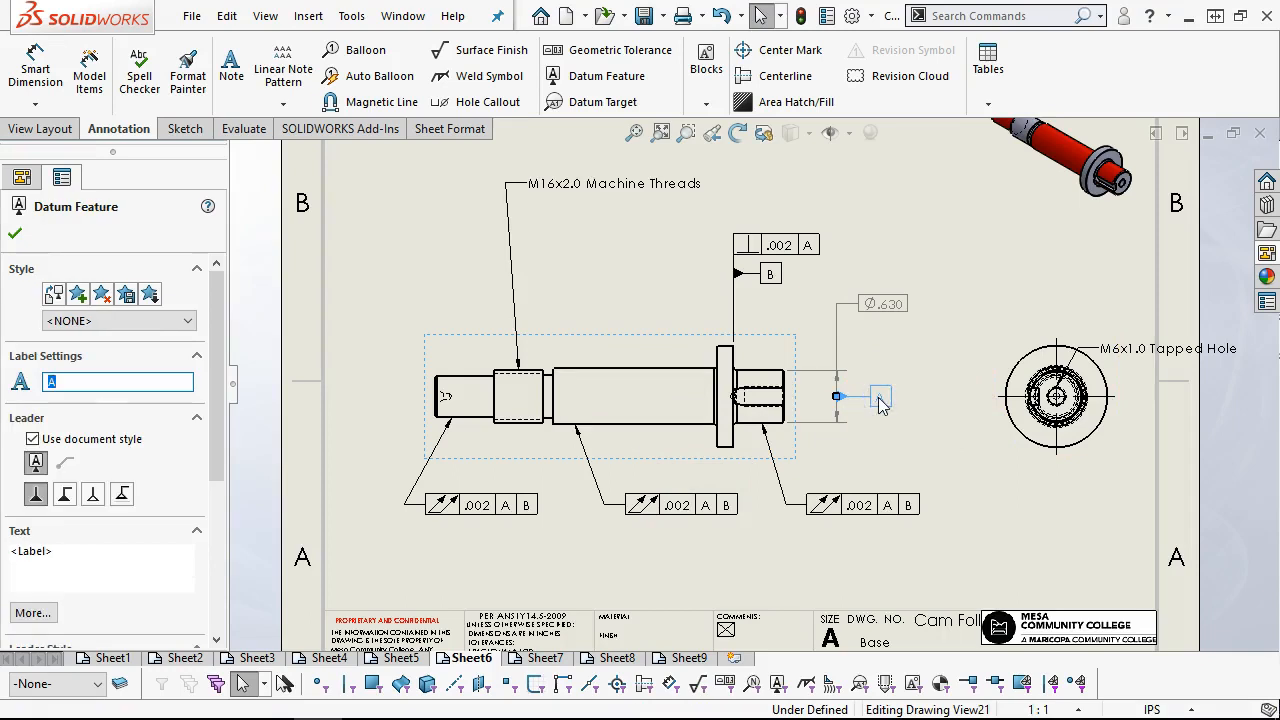
pyautogui.press('Delete')
pyautogui.click(898, 343)
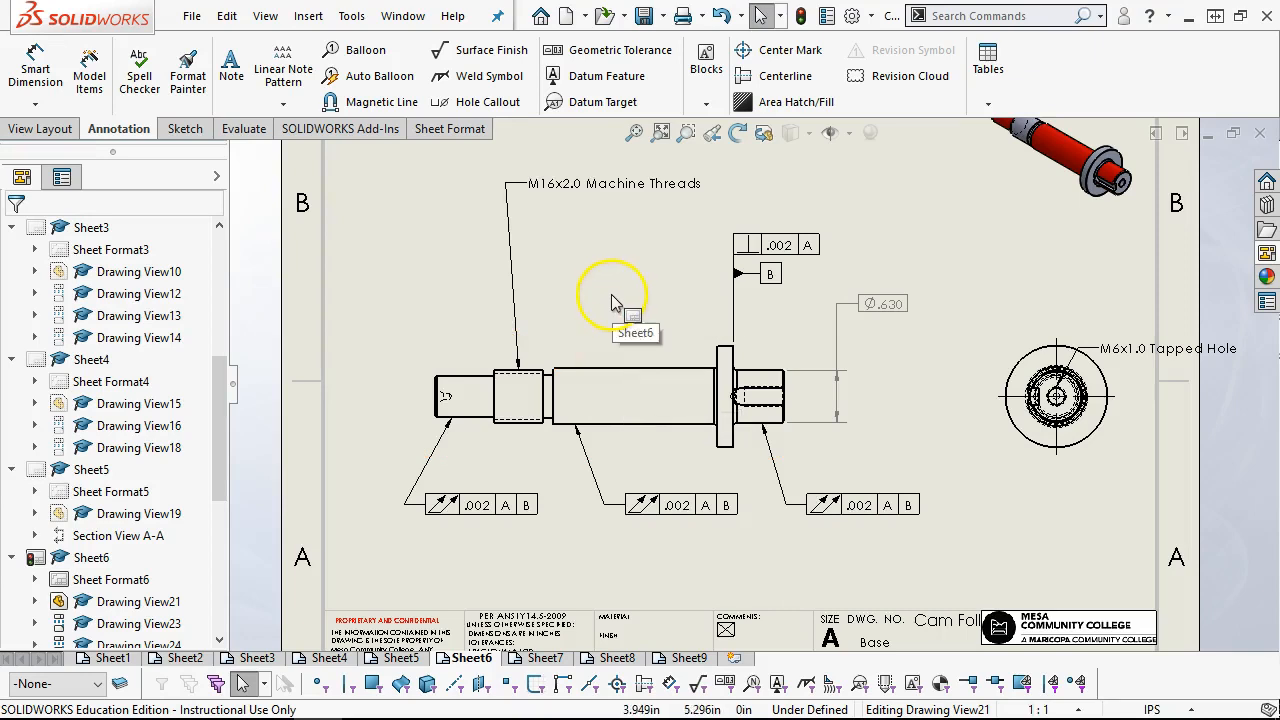
# Attach a datum feature symbol to the upper edge of the shaft's main body and label it A
pyautogui.click(588, 78)
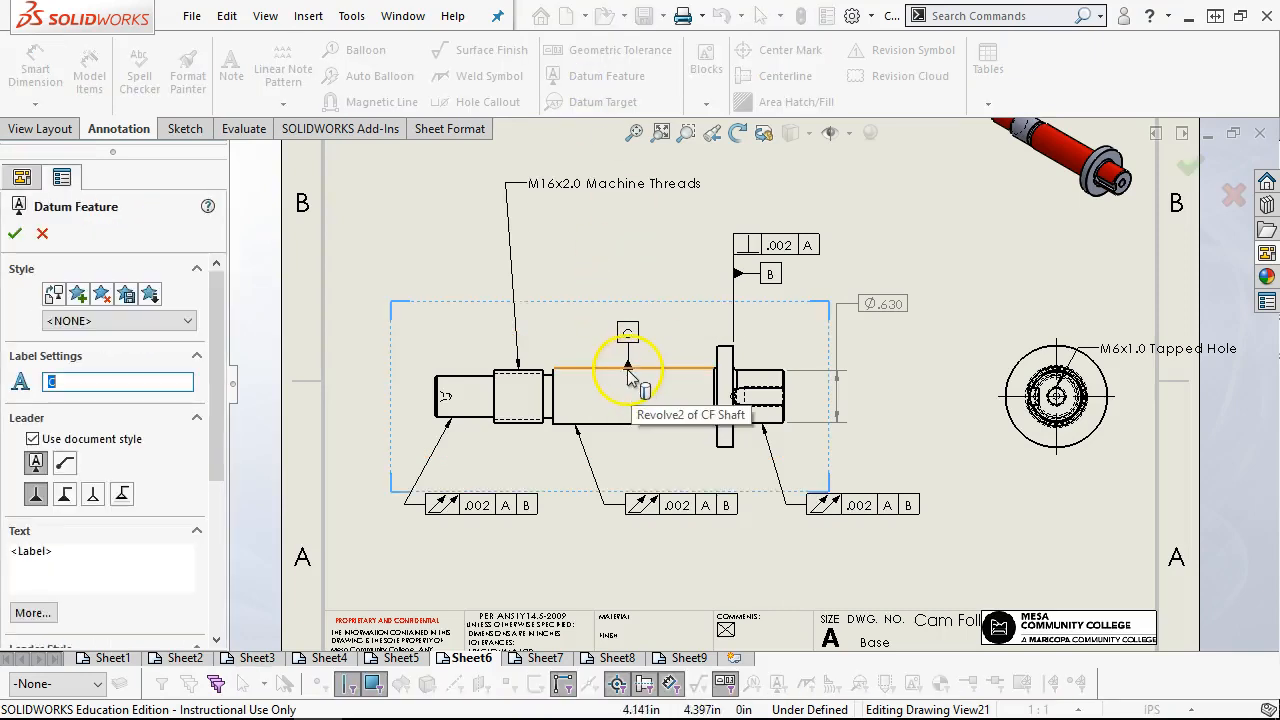
pyautogui.click(628, 369)
pyautogui.click(621, 310)
pyautogui.click(15, 233)
pyautogui.click(620, 300)
pyautogui.click(622, 305)
pyautogui.doubleClick(44, 380)
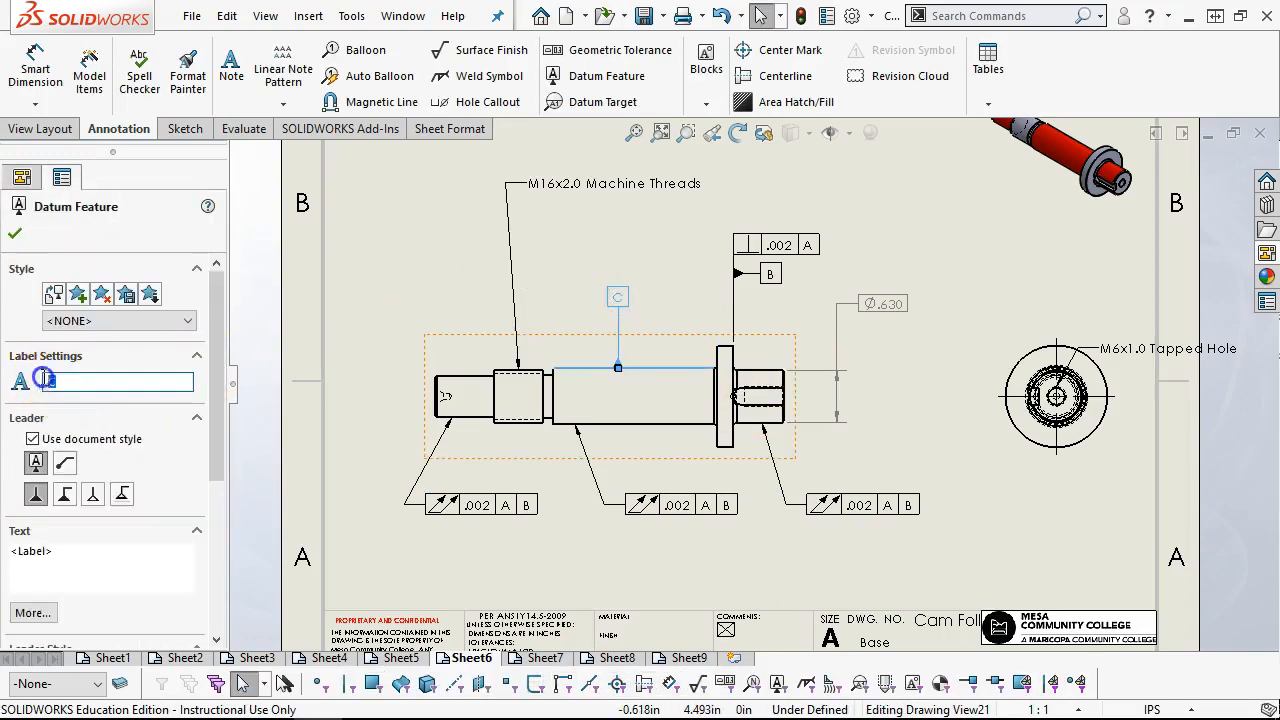
pyautogui.click(12, 234)
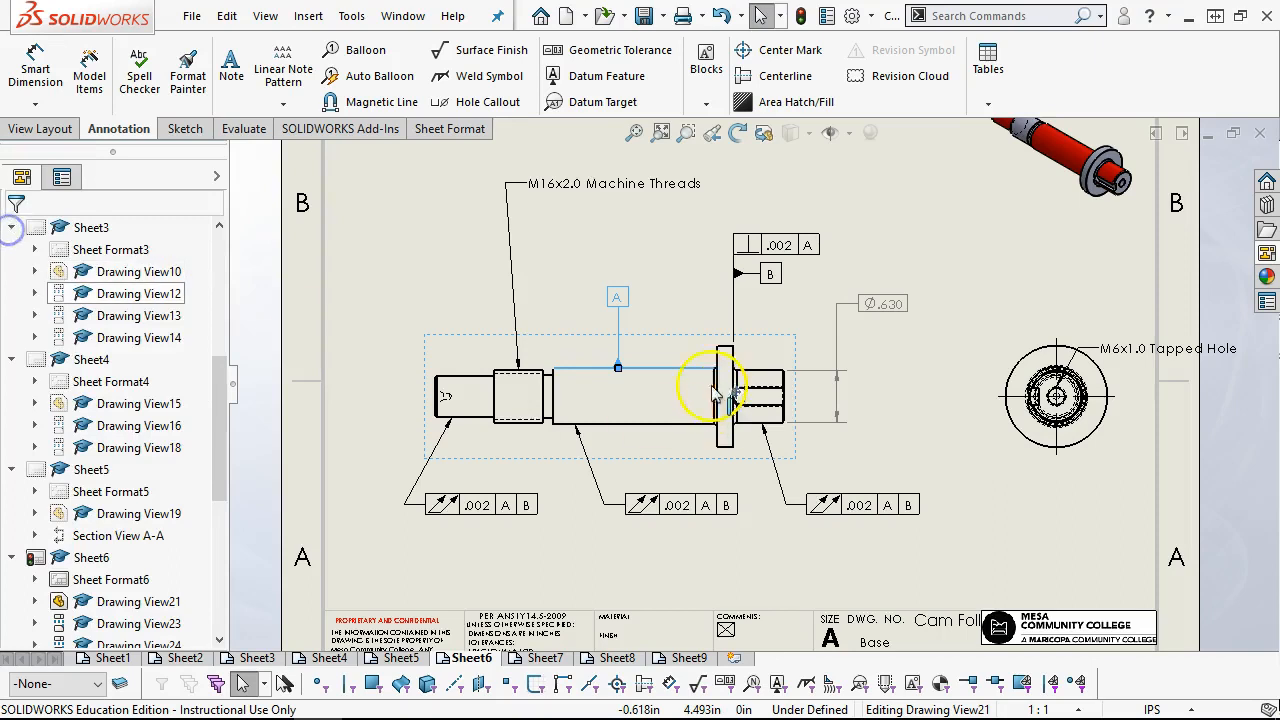
# Shift datum A slightly along the main body toward the flange and bring its label closer to the edge
pyautogui.moveTo(620, 313); pyautogui.dragTo(635, 335)
pyautogui.moveTo(632, 330); pyautogui.dragTo(629, 320)
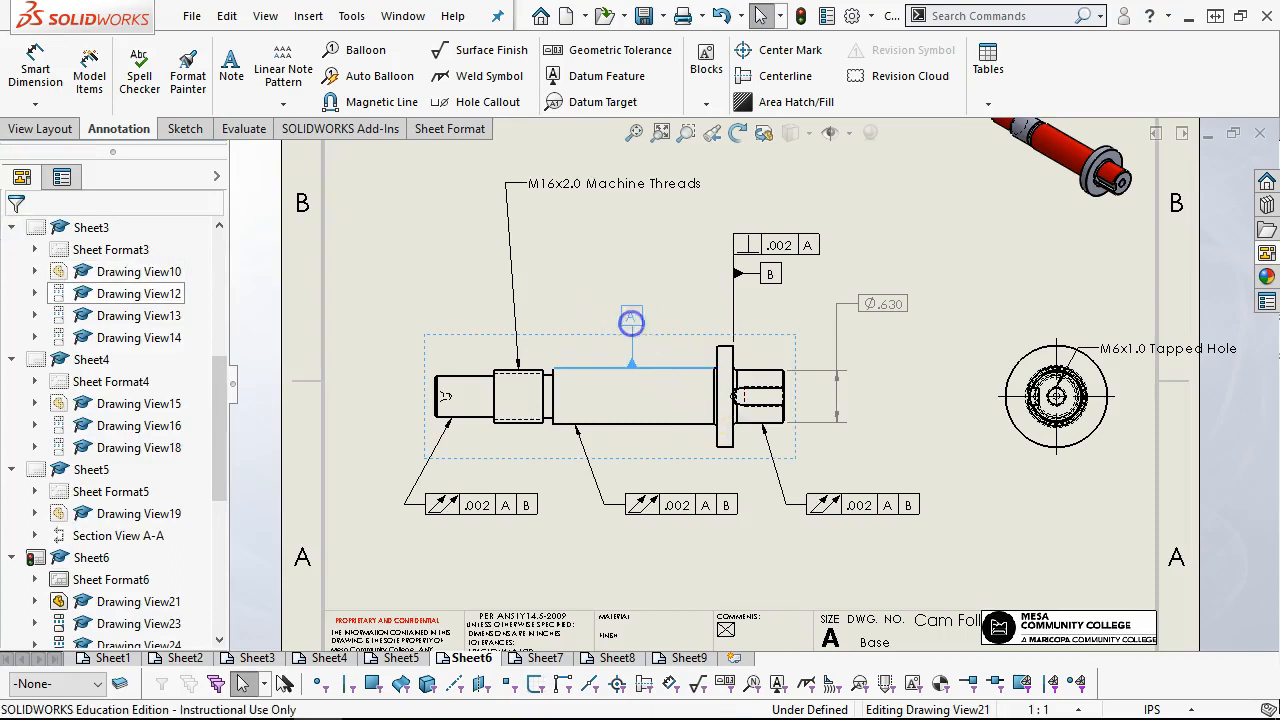
pyautogui.click(623, 257)
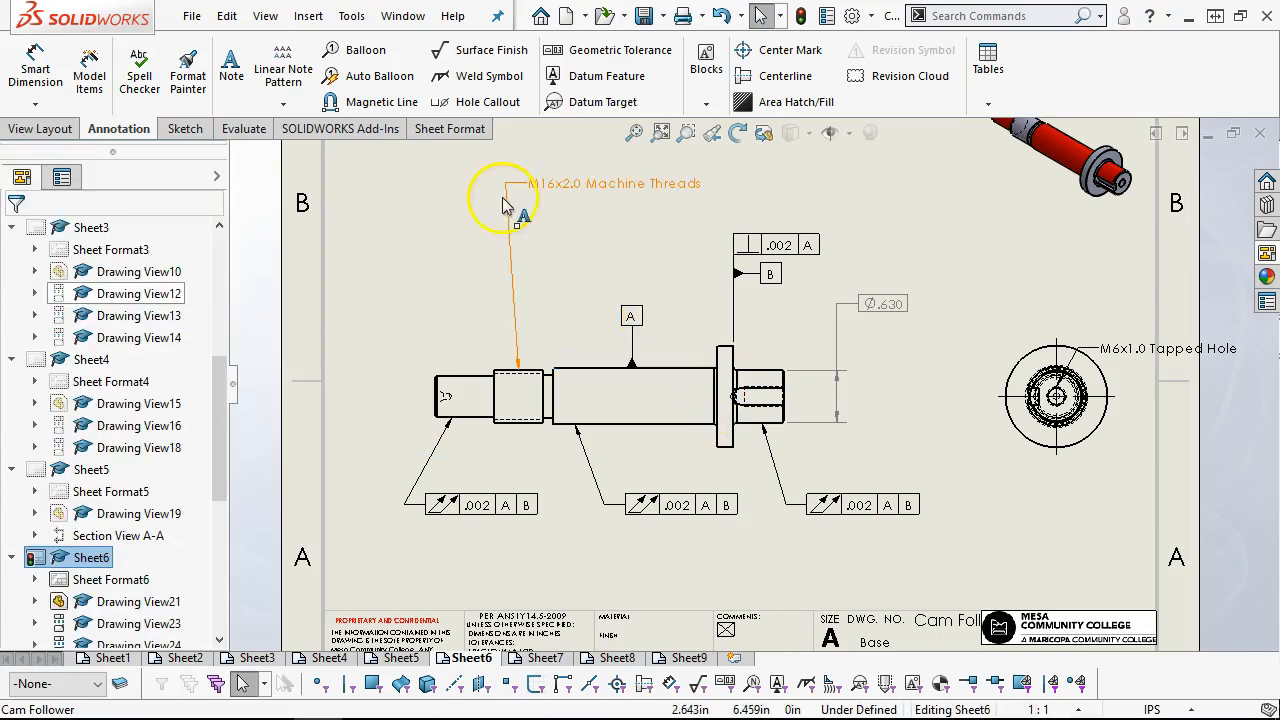
# Dimension the diameter of the plain end beyond the threads, placing the text above and outside that end
pyautogui.click(35, 70)
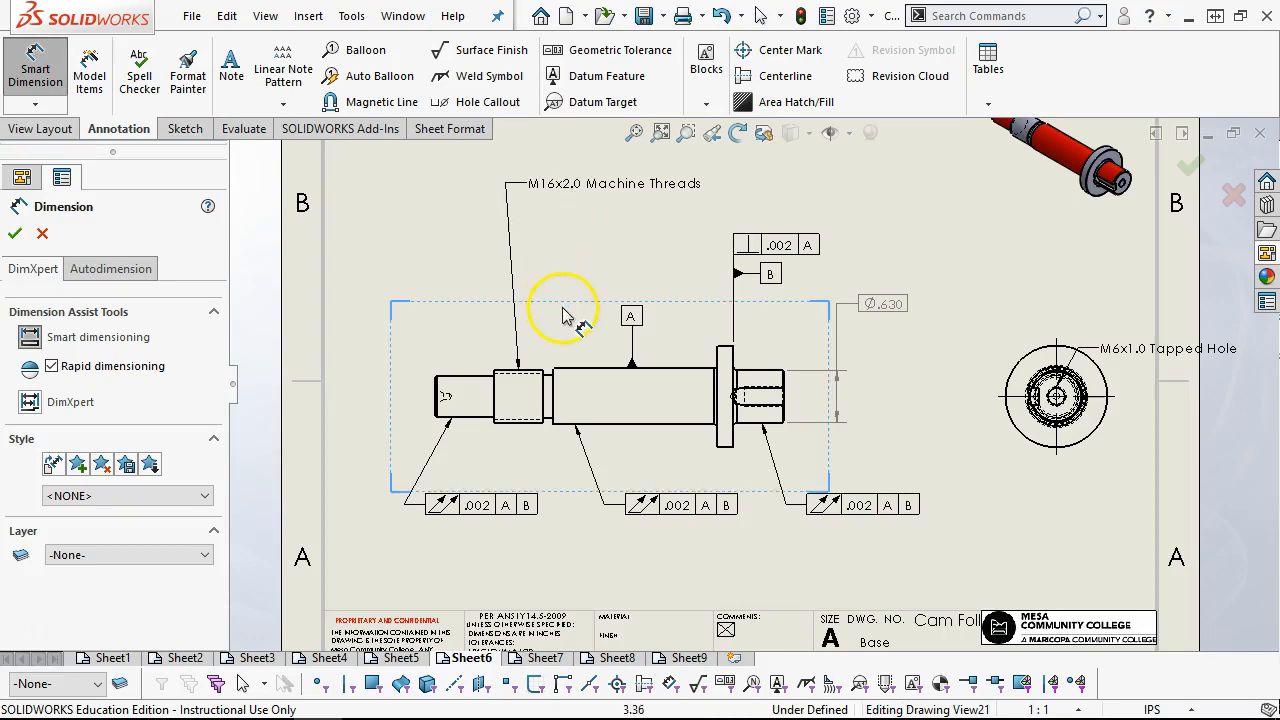
pyautogui.click(500, 452)
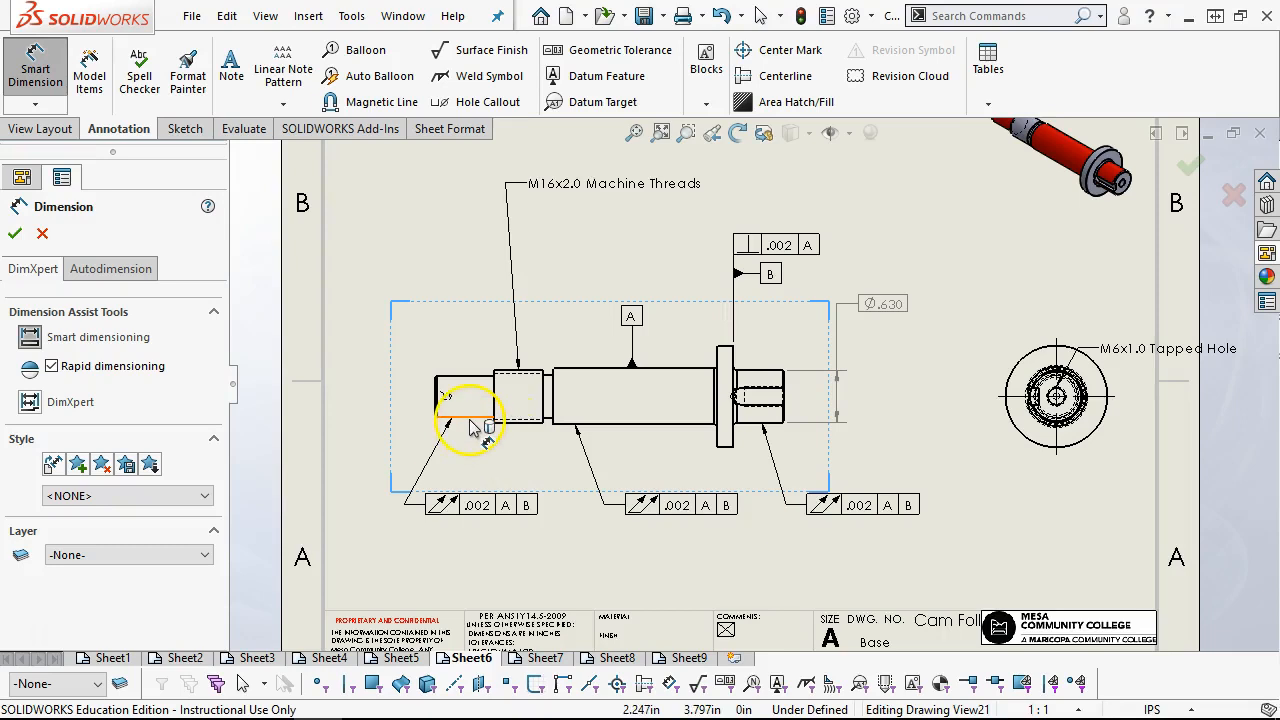
pyautogui.click(470, 418)
pyautogui.click(464, 378)
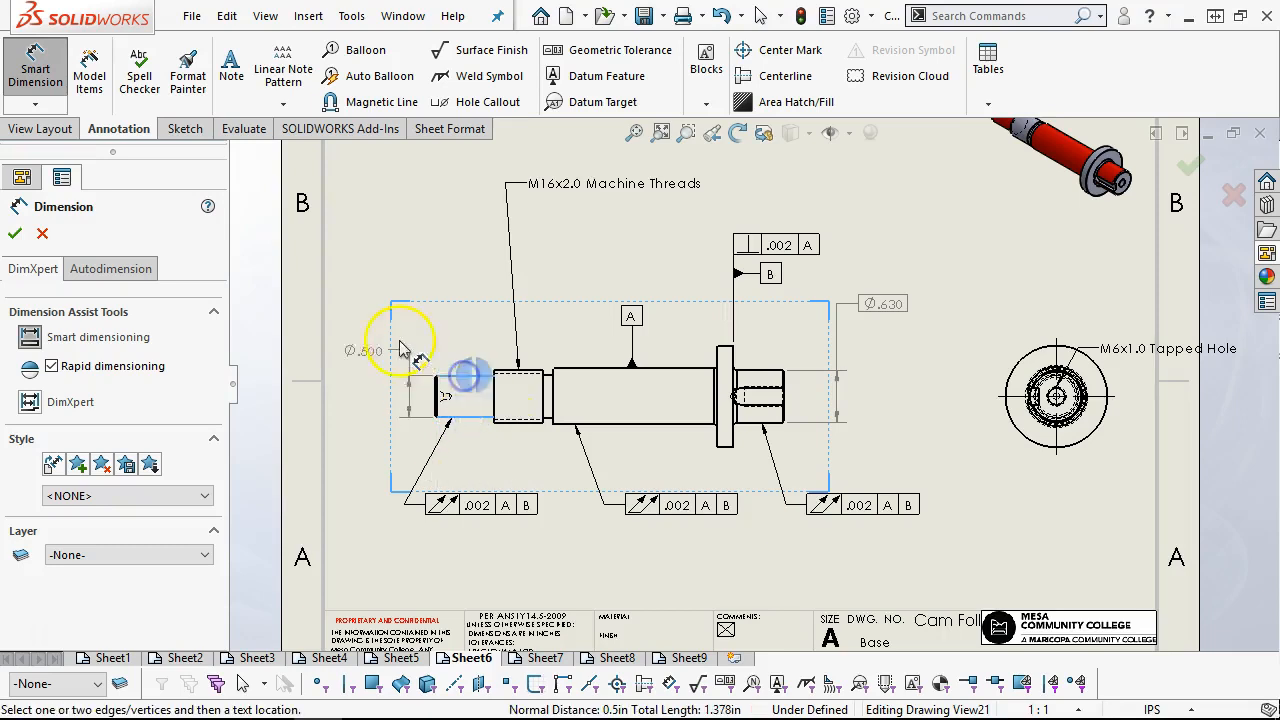
pyautogui.click(360, 318)
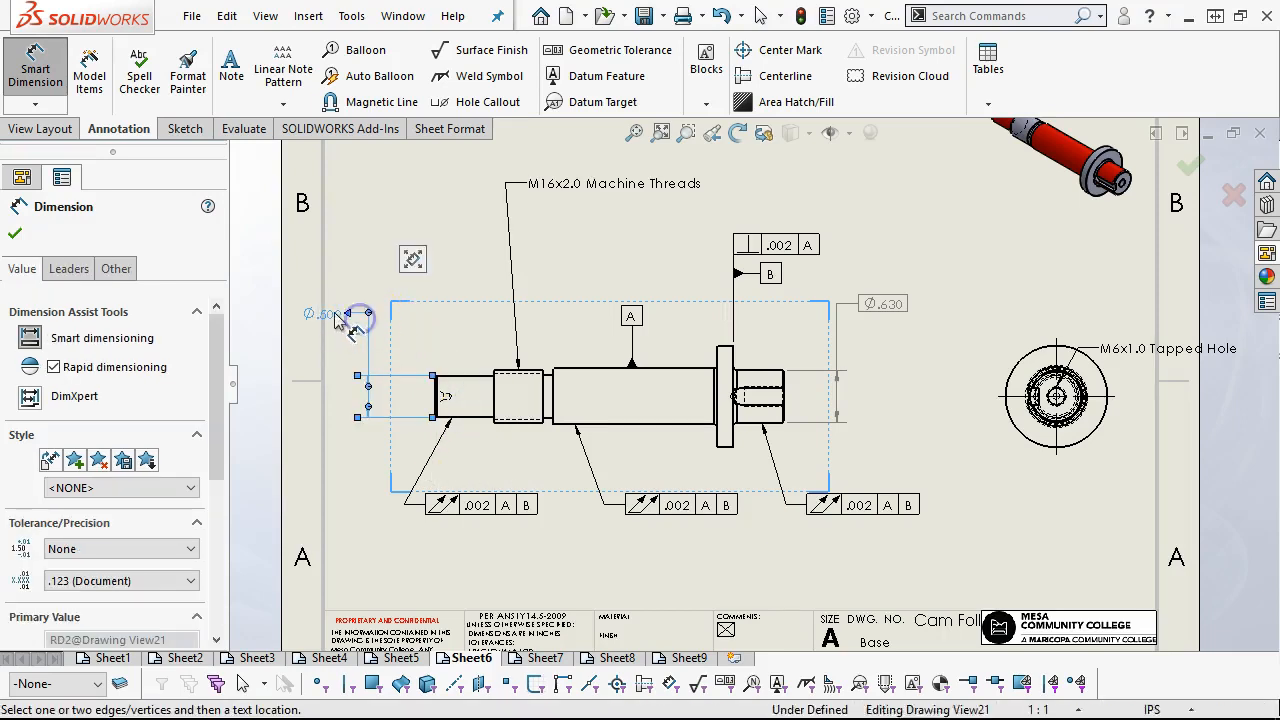
pyautogui.click(367, 313)
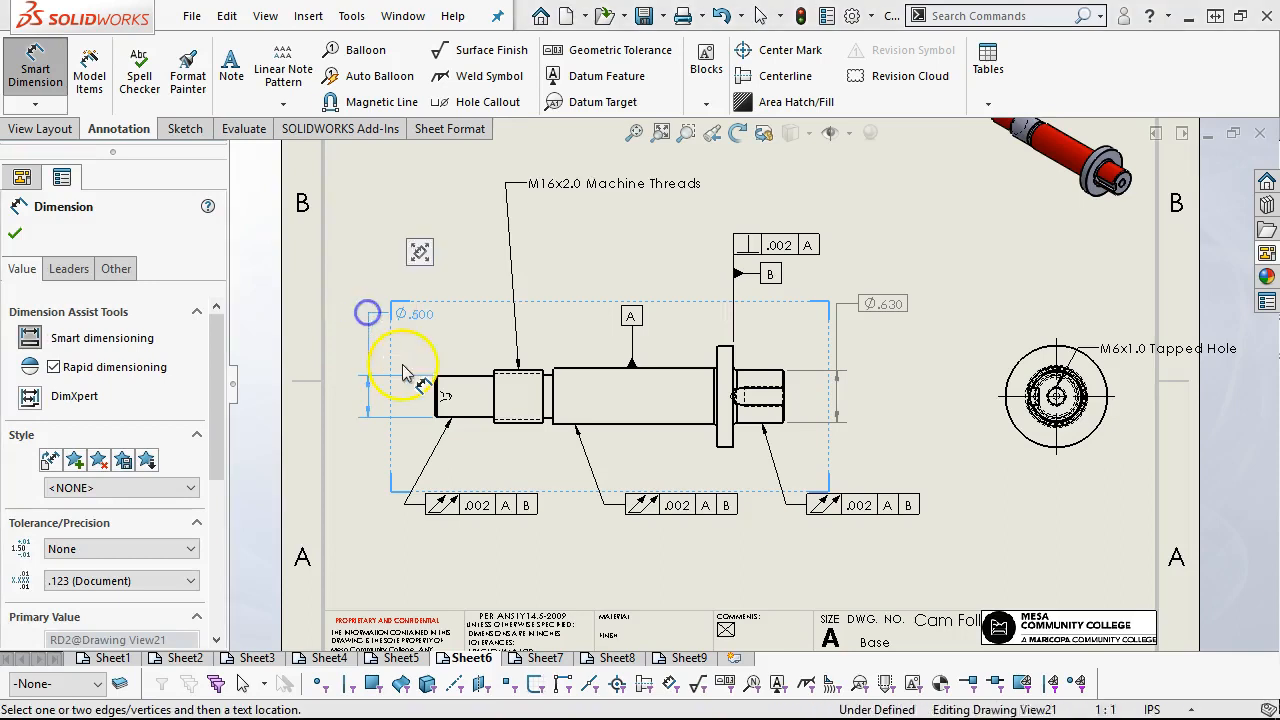
pyautogui.click(397, 313)
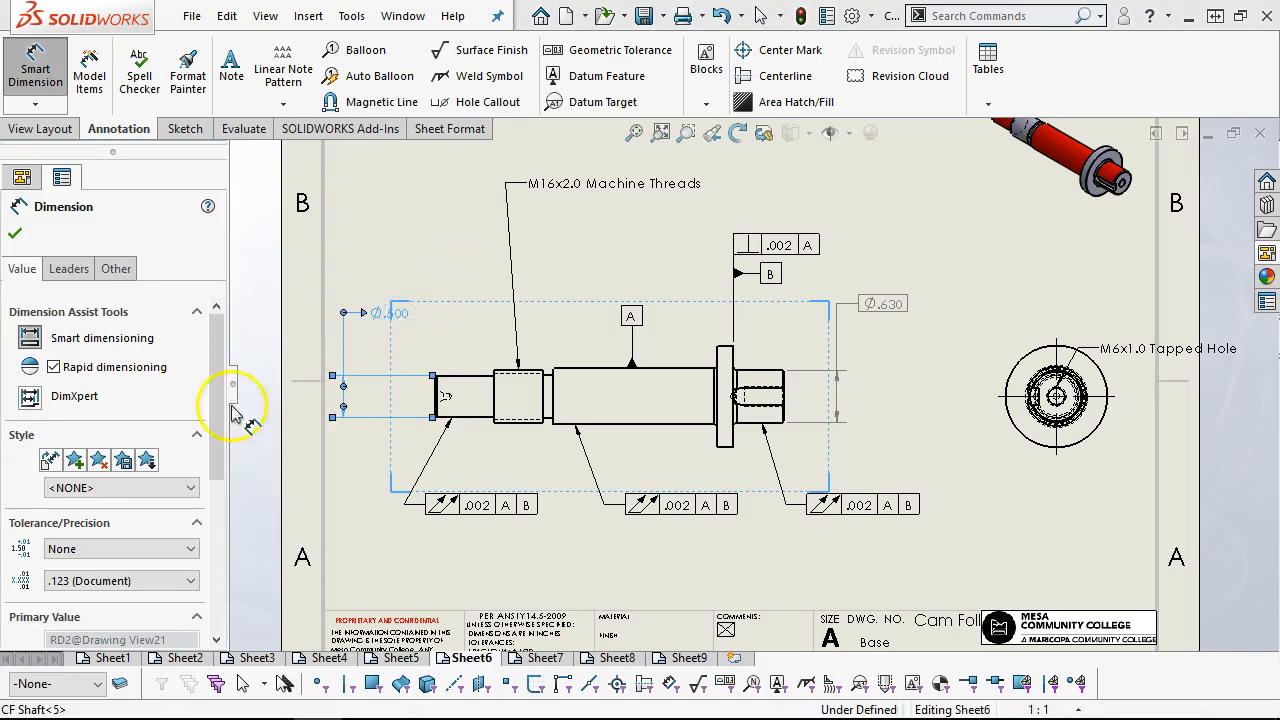
# Dimension the diameter of the narrow groove between the threads and the main body, placing the text beyond the plain end, beneath its diameter dimension
pyautogui.click(548, 377)
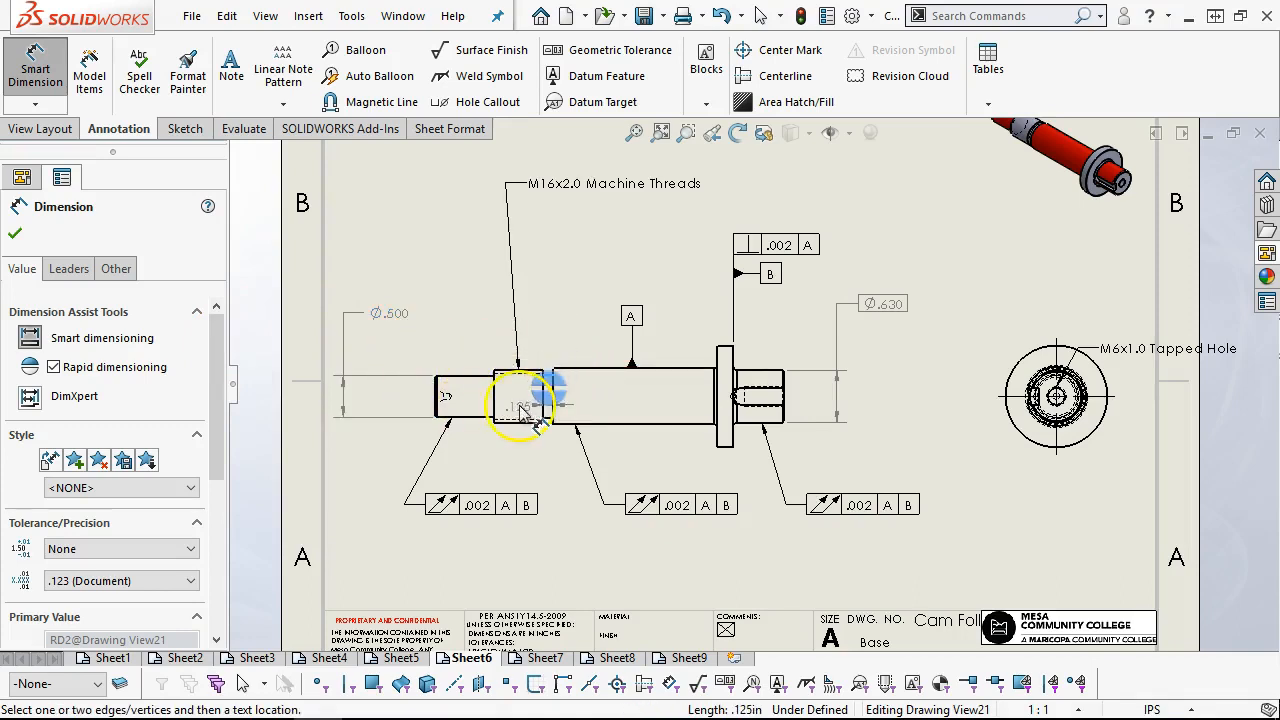
pyautogui.scroll(-2, 548, 425)
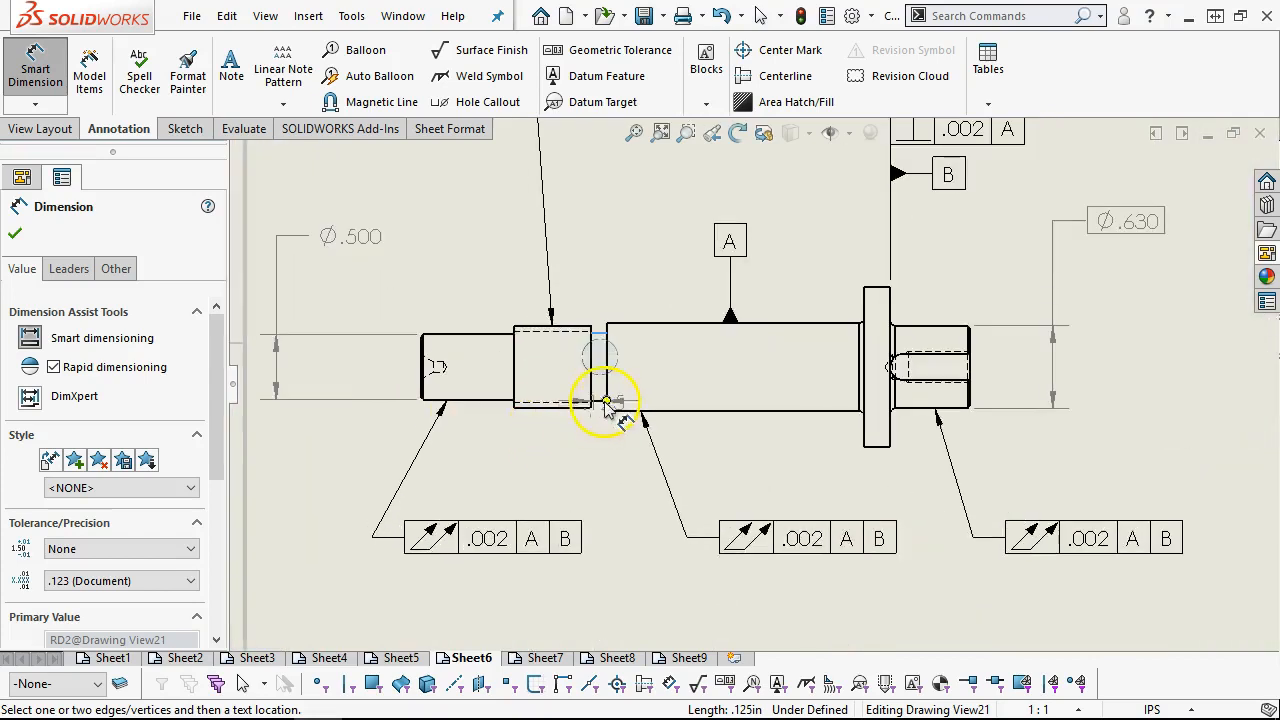
pyautogui.click(598, 404)
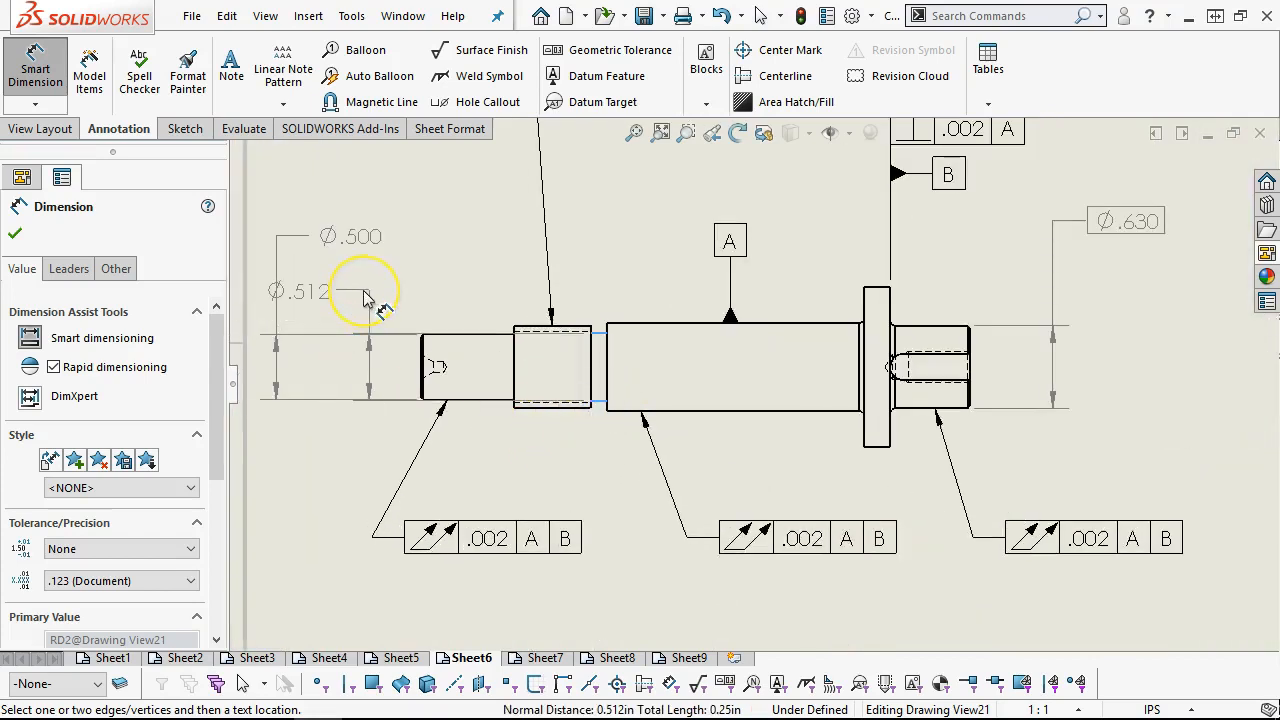
pyautogui.click(354, 300)
pyautogui.click(370, 291)
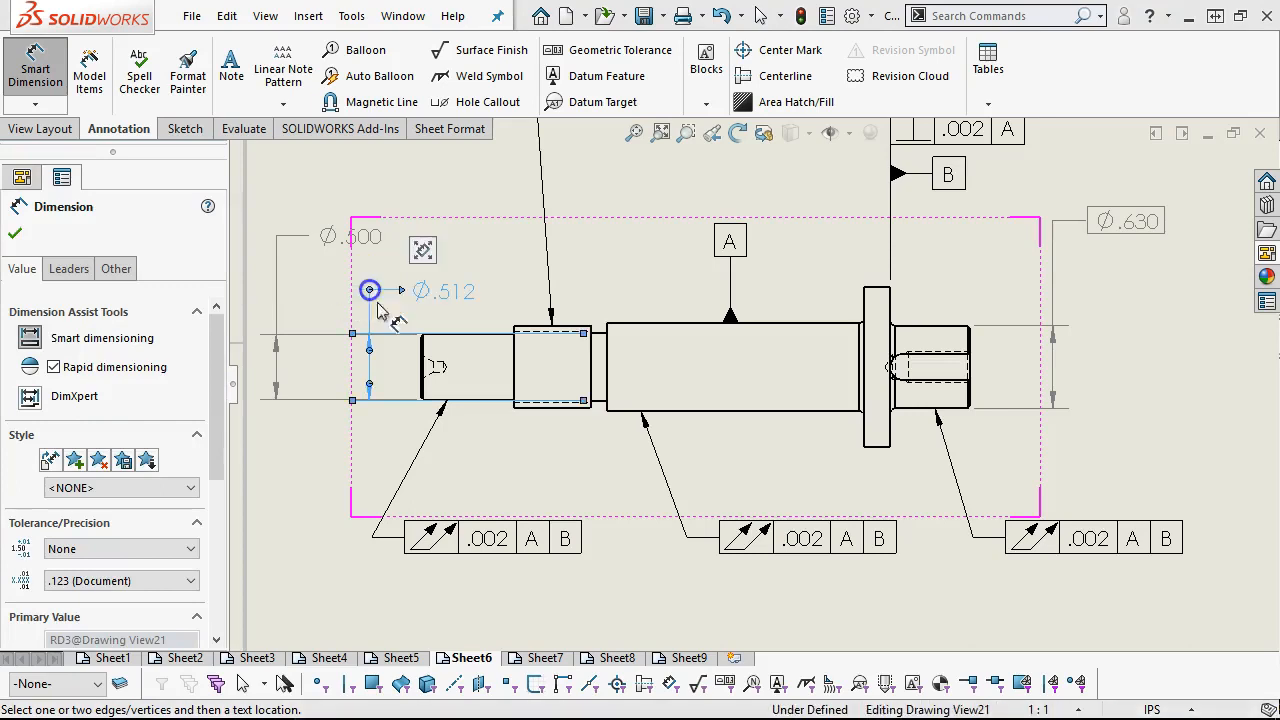
pyautogui.moveTo(425, 303); pyautogui.dragTo(380, 276)
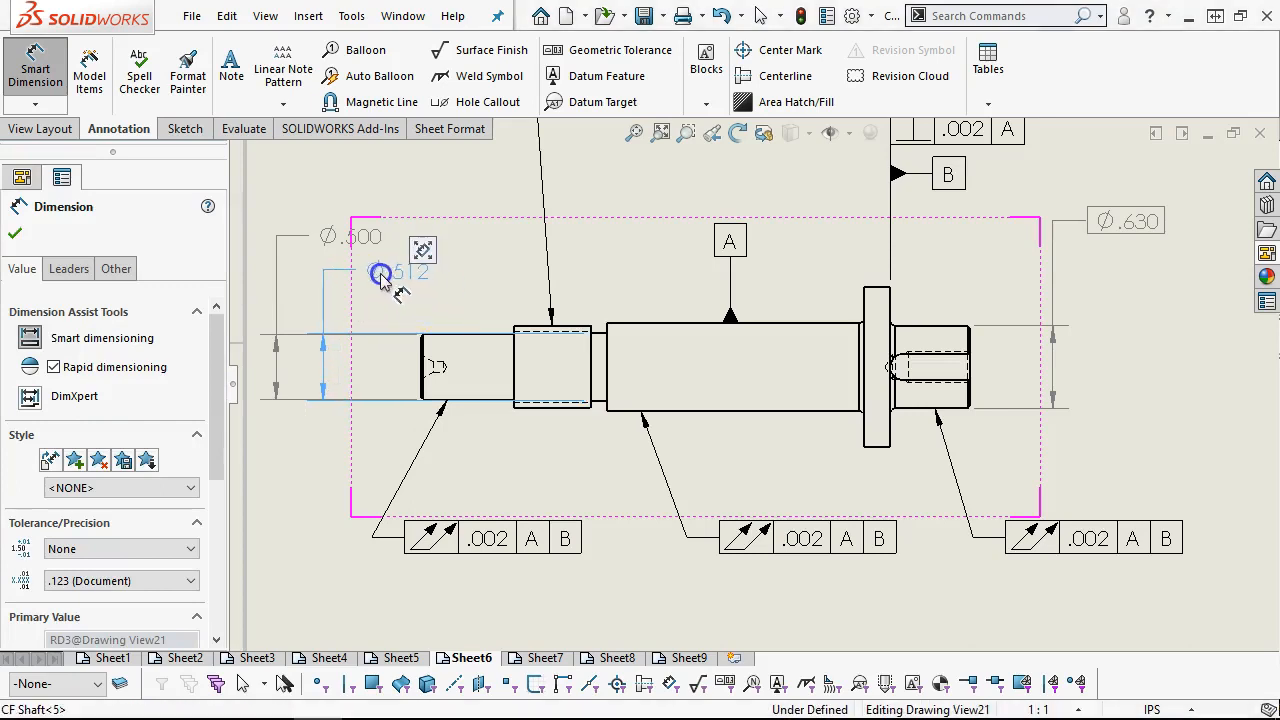
# Dimension the diameter of the shaft's main body, placing the text above the plain end beneath the groove diameter, and finish dimensioning
pyautogui.click(698, 330)
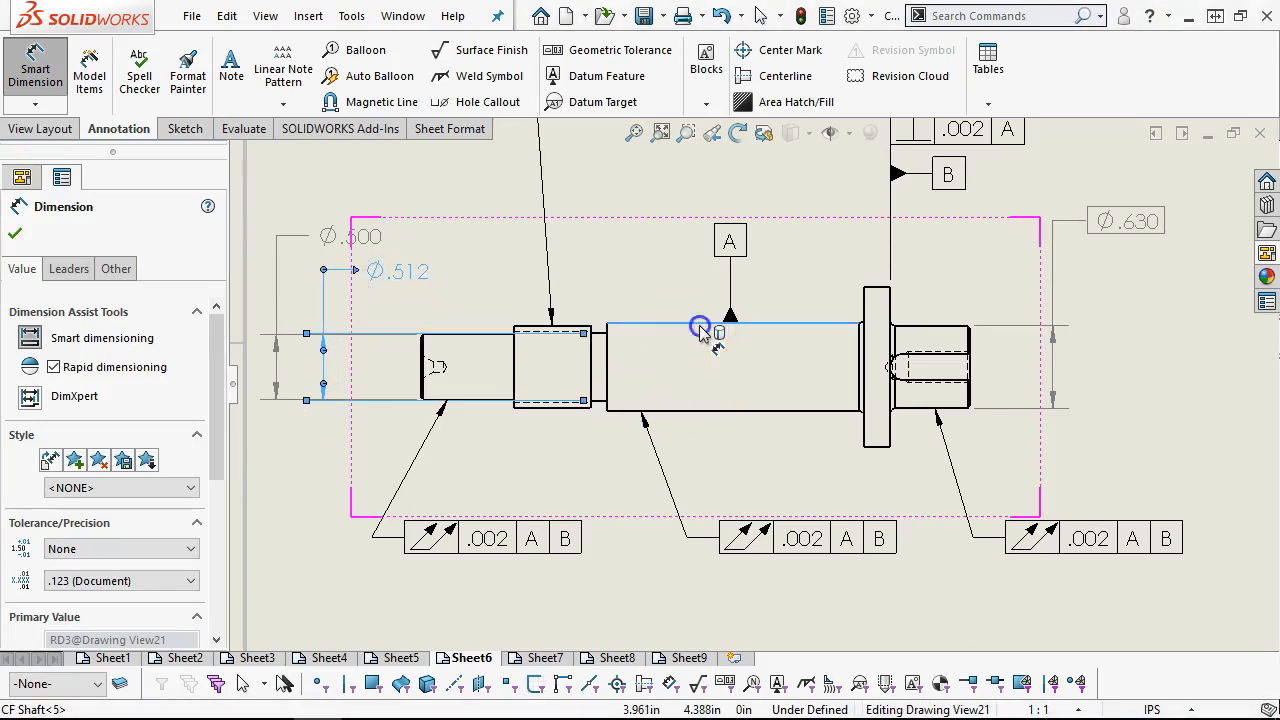
pyautogui.click(676, 411)
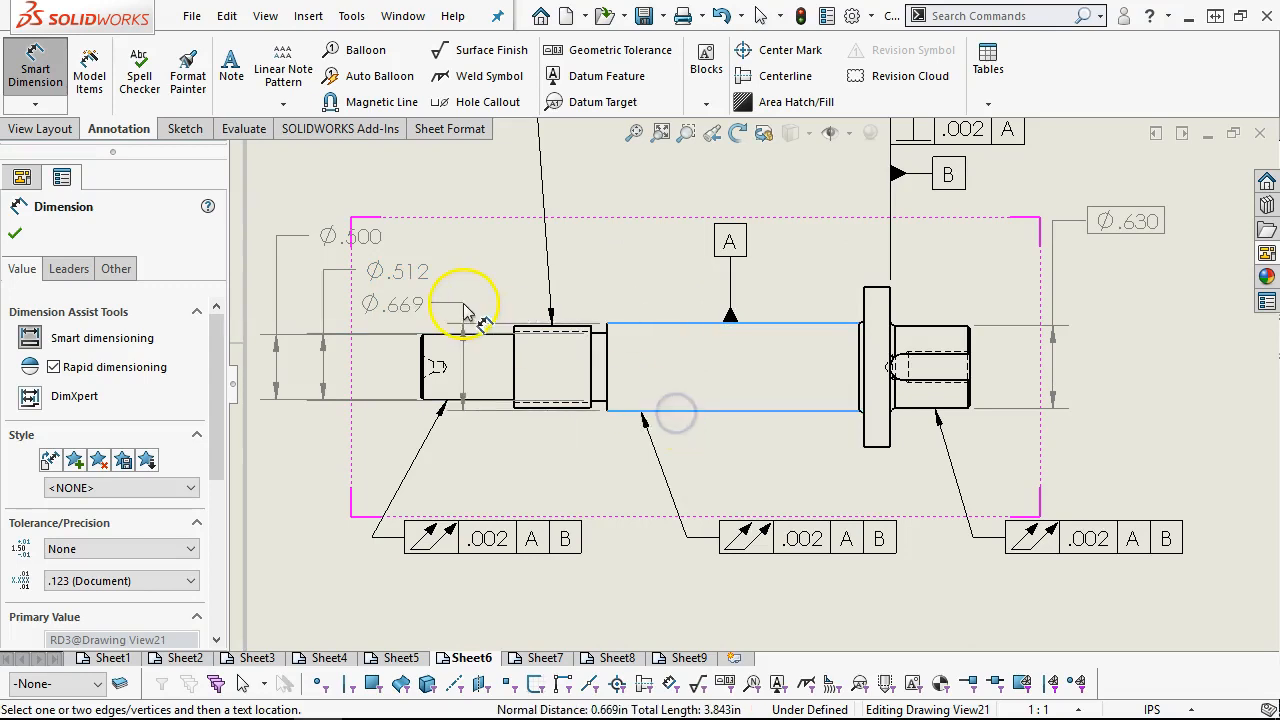
pyautogui.click(465, 308)
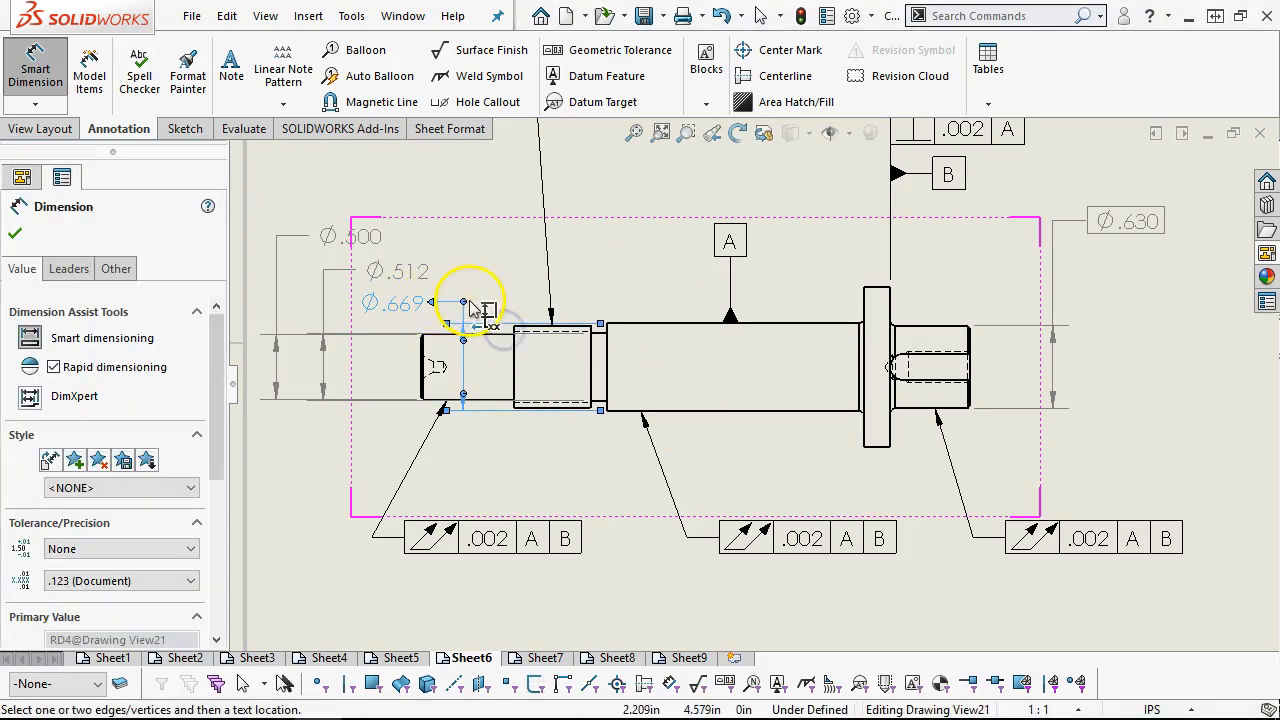
pyautogui.scroll(5, 814, 371)
pyautogui.scroll(-3, 857, 371)
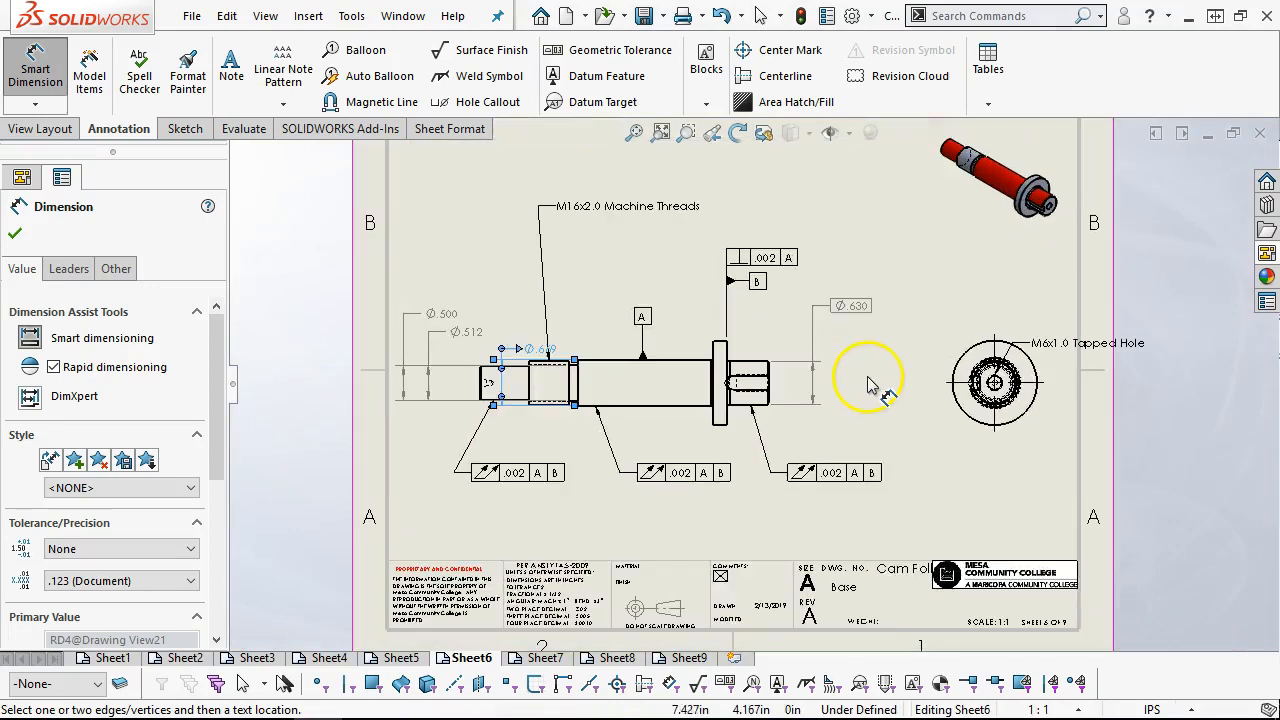
pyautogui.rightClick(860, 372)
pyautogui.click(906, 455)
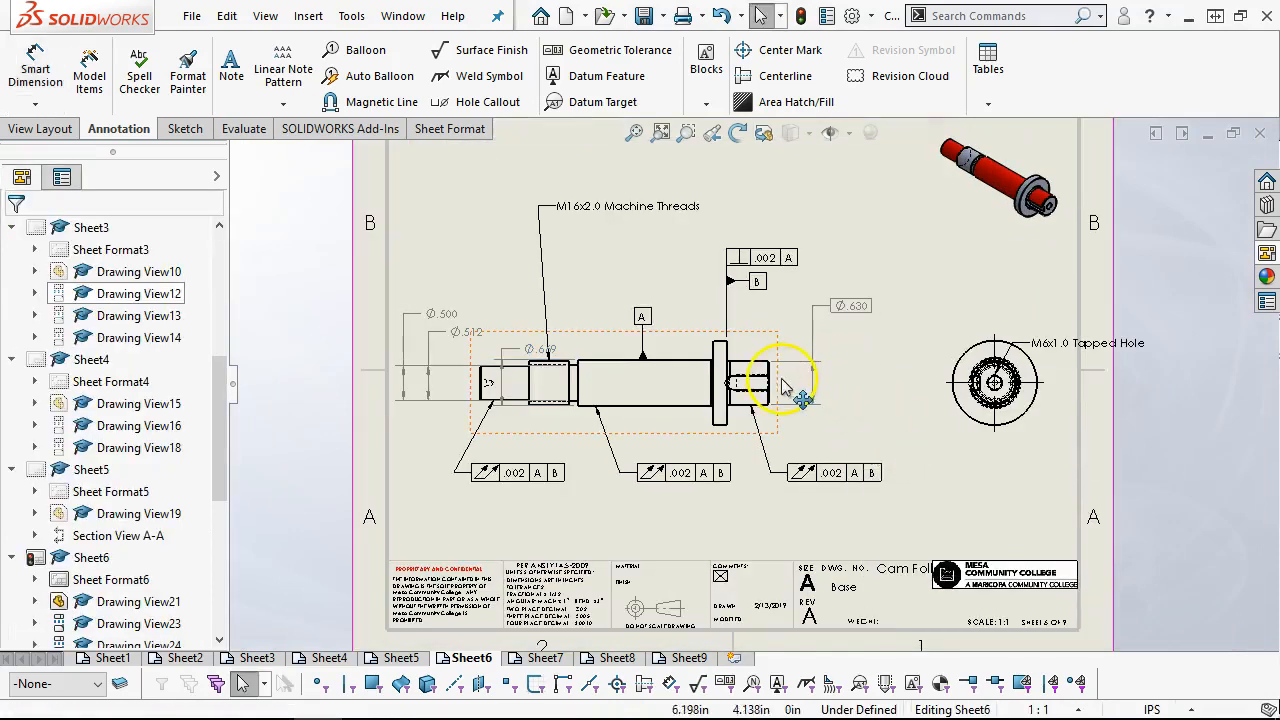
# Move the shaft's side view closer to the circular end view and stagger the three diameter dimensions farther out beyond the plain end
pyautogui.moveTo(806, 394); pyautogui.dragTo(832, 385, button='middle')
pyautogui.moveTo(831, 378); pyautogui.dragTo(846, 378)
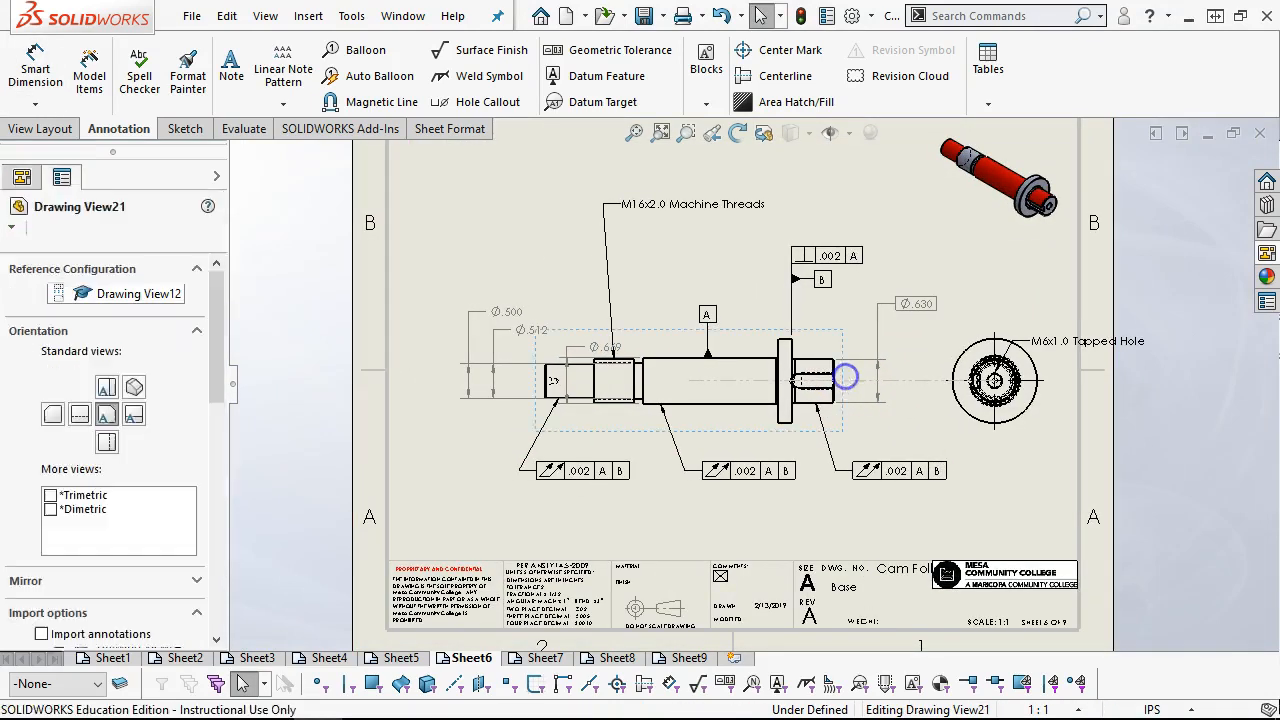
pyautogui.moveTo(493, 311); pyautogui.dragTo(452, 306)
pyautogui.moveTo(543, 330); pyautogui.dragTo(519, 341)
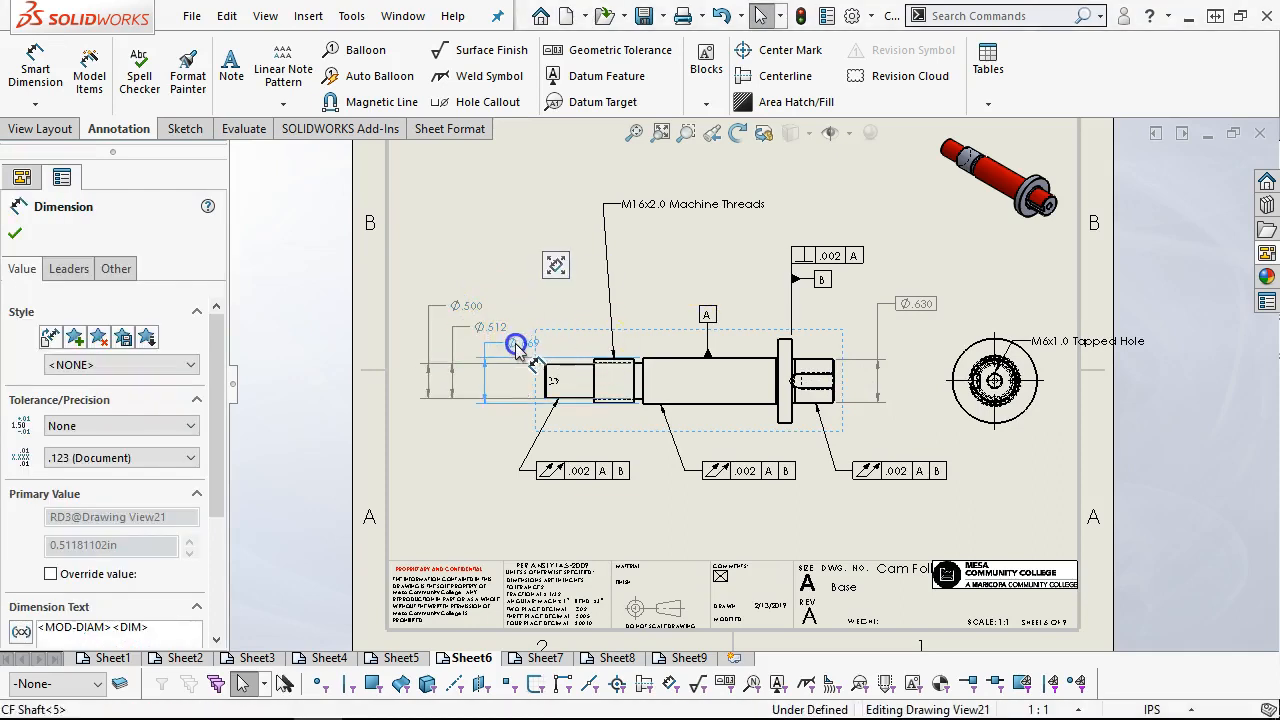
pyautogui.click(507, 245)
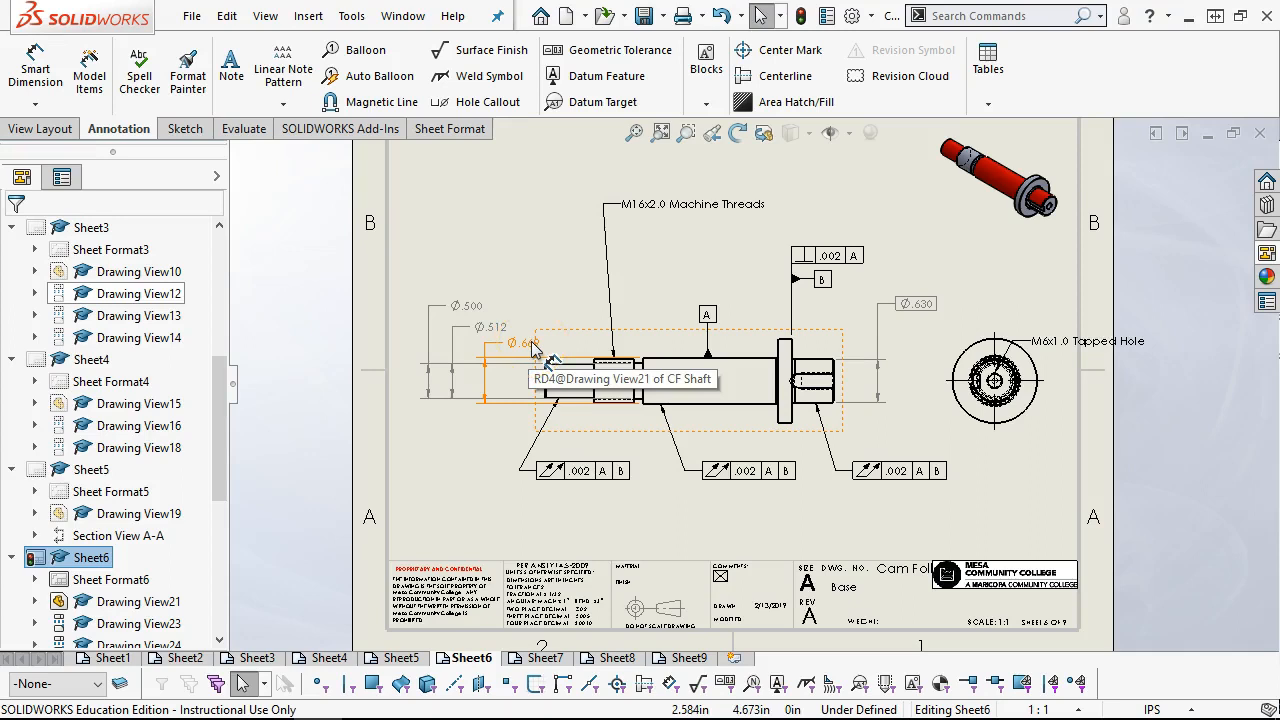
# Remove datum references A and B from the total runout tolerance attached to the shaft's main body
pyautogui.click(780, 476)
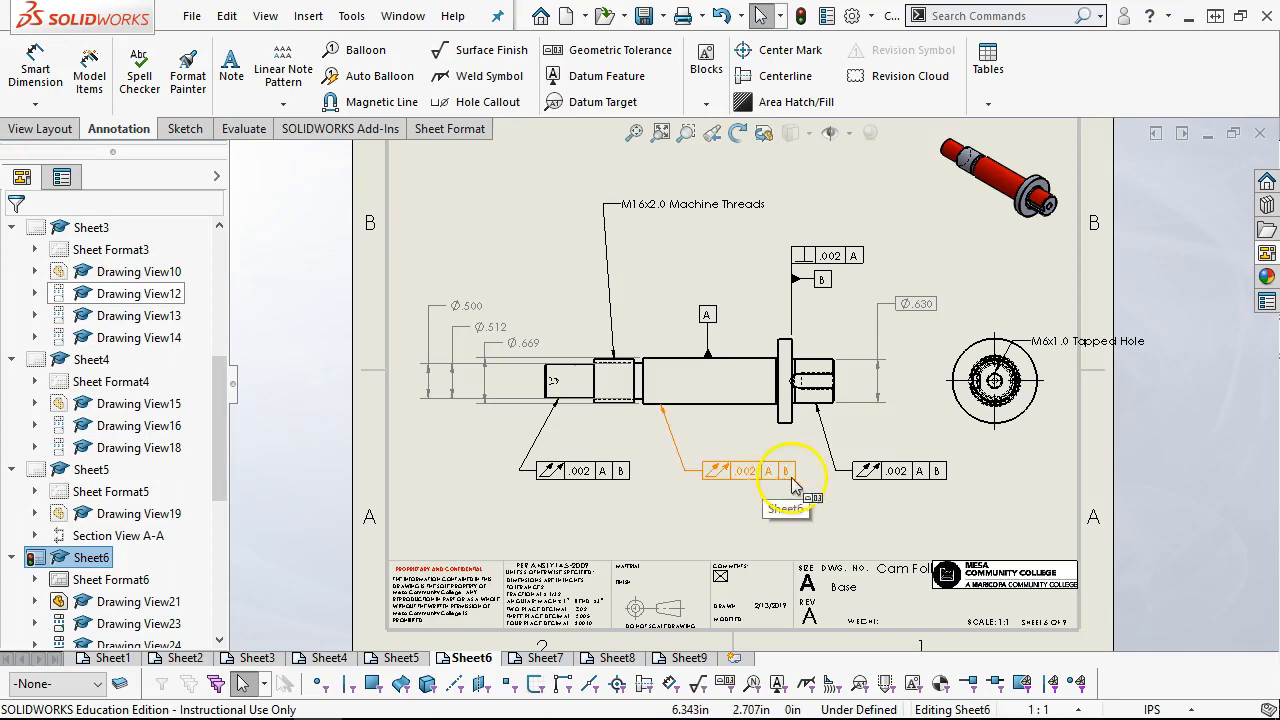
pyautogui.click(768, 476)
pyautogui.click(781, 471)
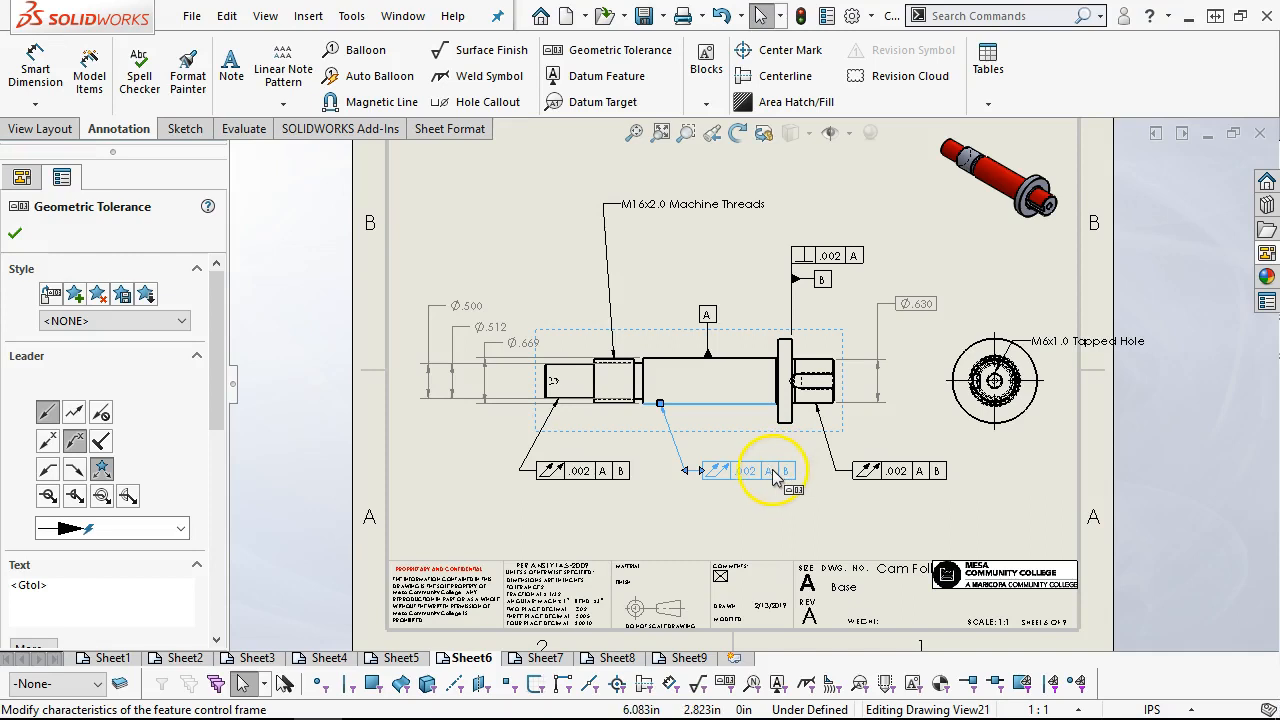
pyautogui.click(772, 474)
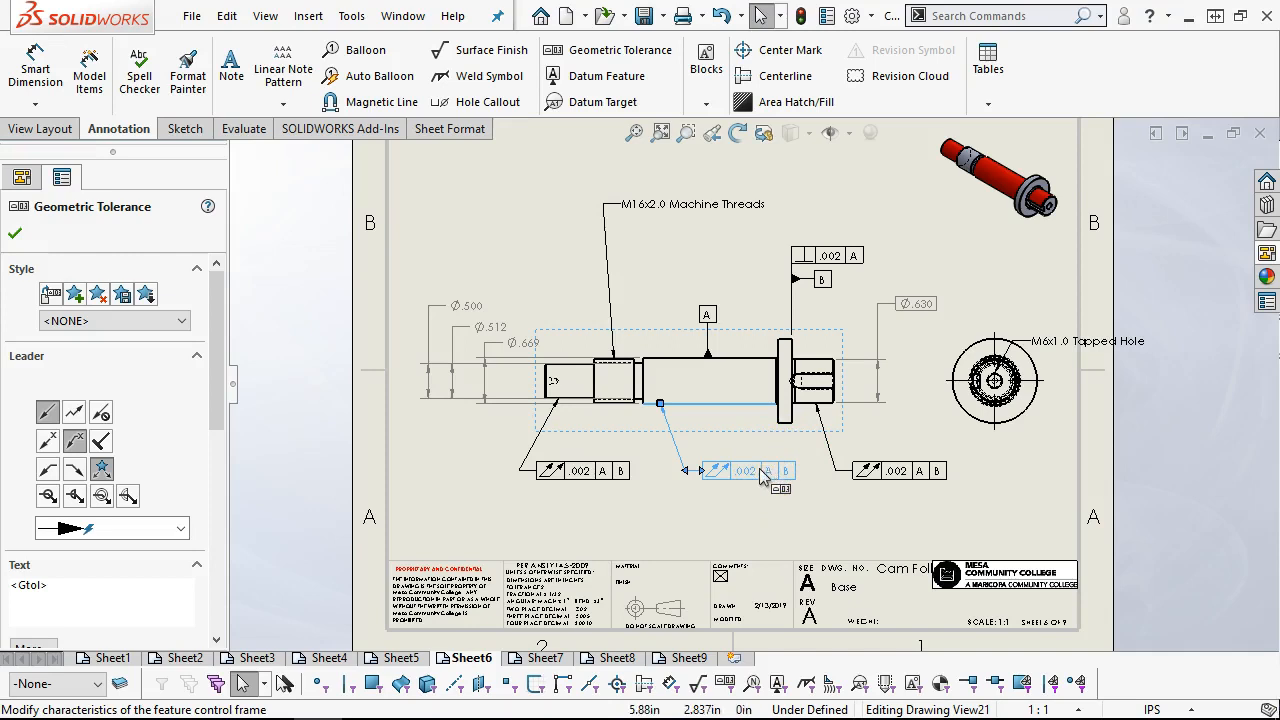
pyautogui.doubleClick(760, 472)
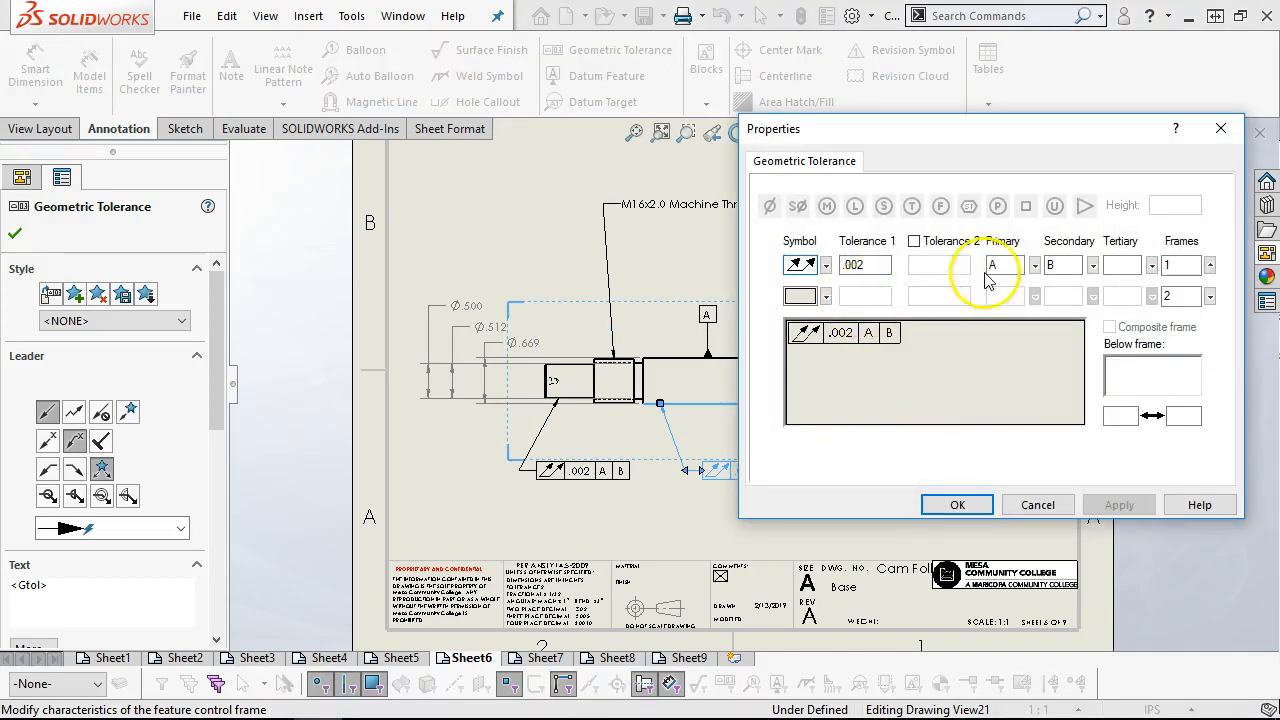
pyautogui.press('BackSpace')
pyautogui.doubleClick(1060, 265)
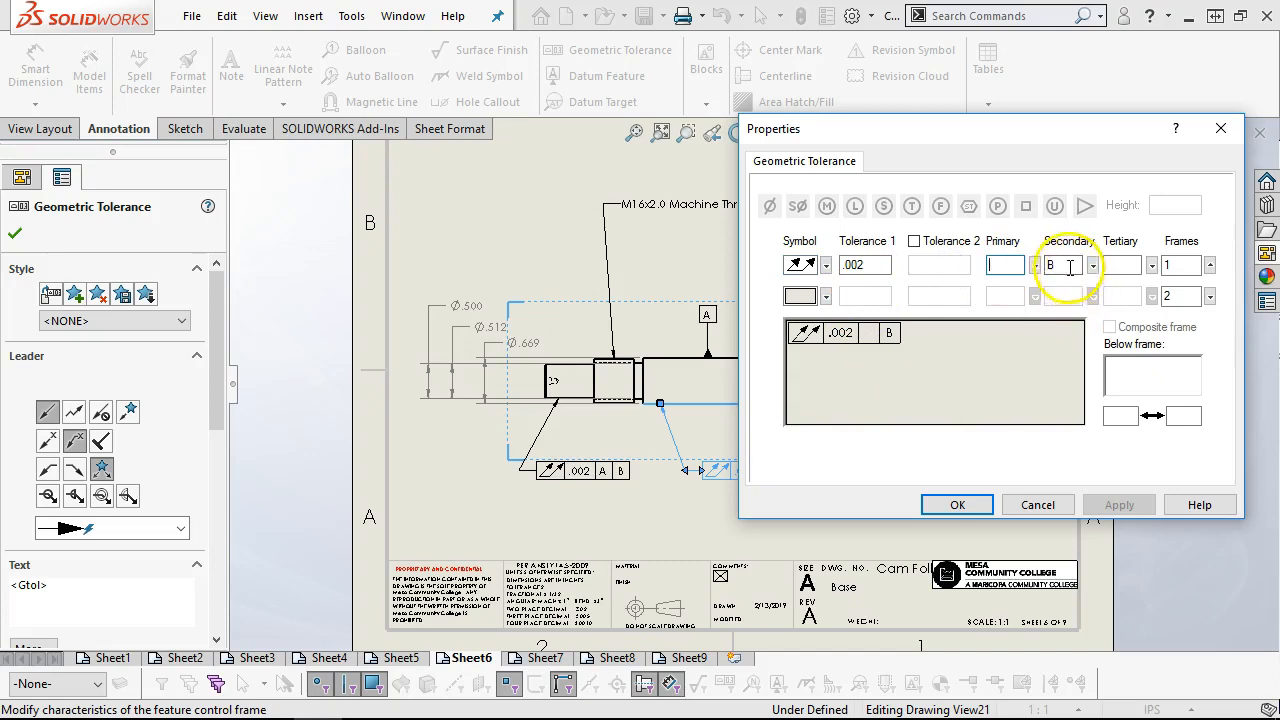
pyautogui.press('Tab')
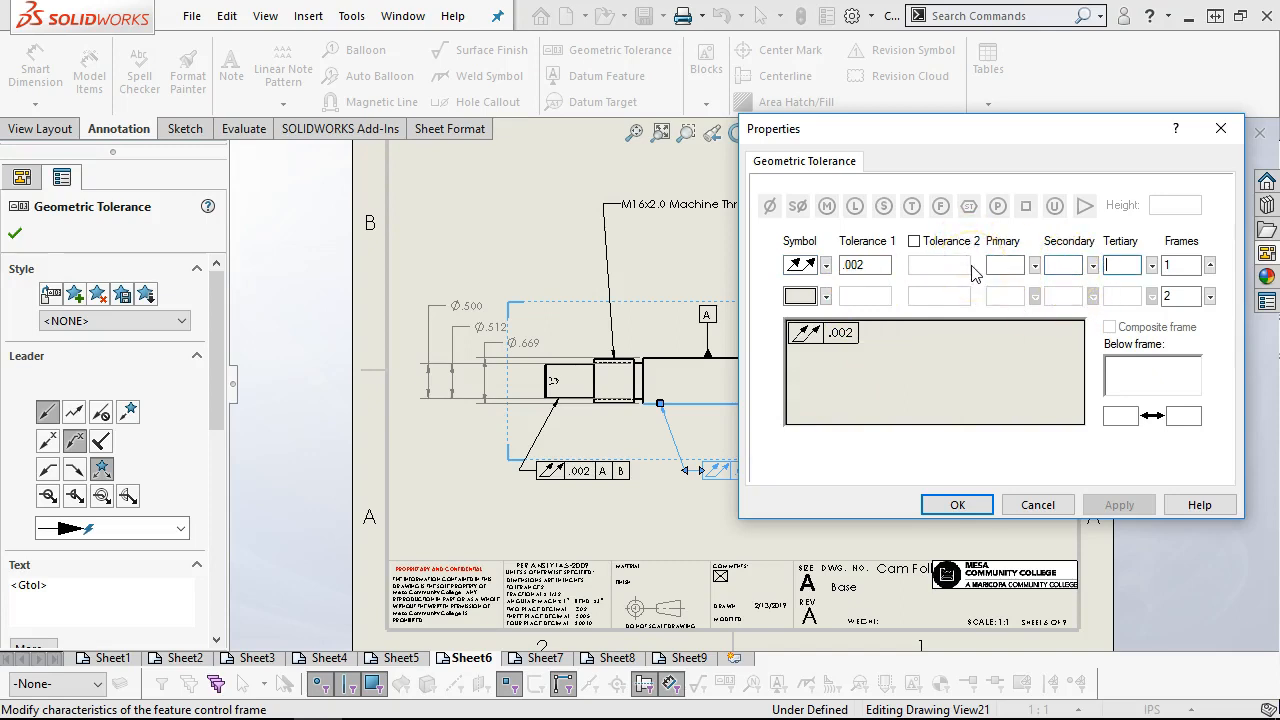
# Add a second total runout frame to the main body's tolerance with a value of .002 and primary datum B
pyautogui.click(825, 297)
pyautogui.click(825, 297)
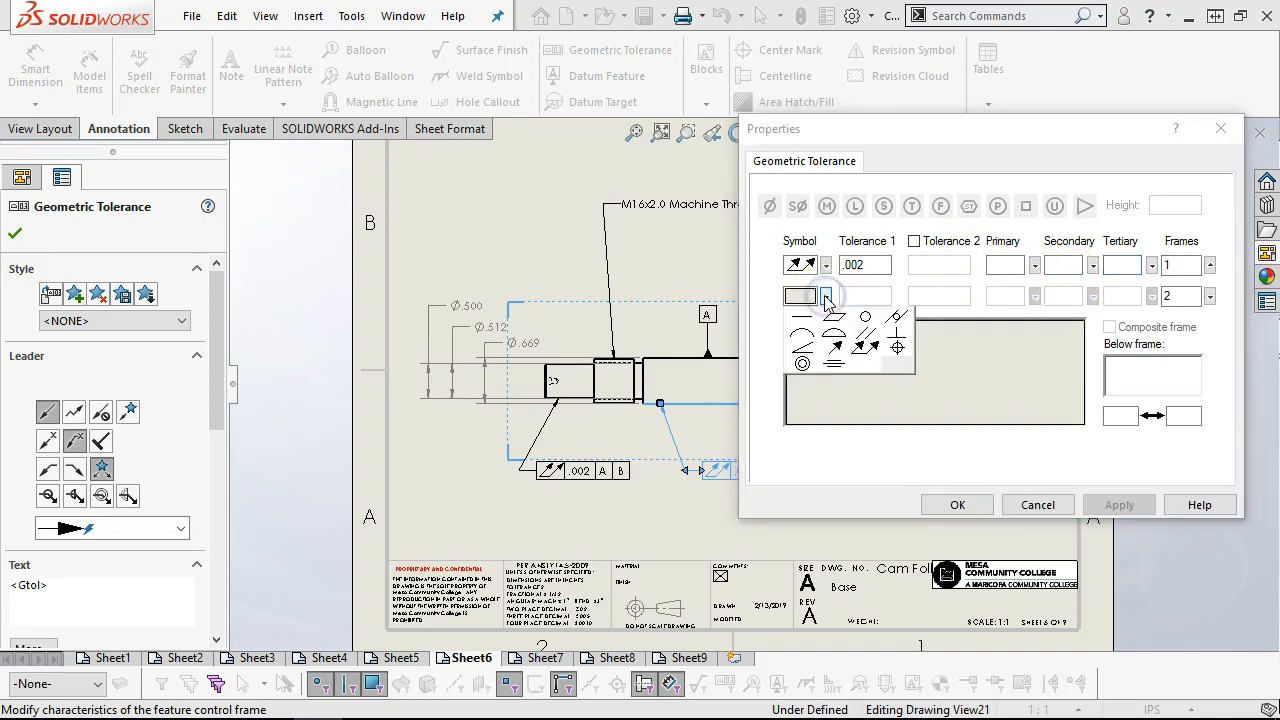
pyautogui.click(865, 346)
pyautogui.click(864, 293)
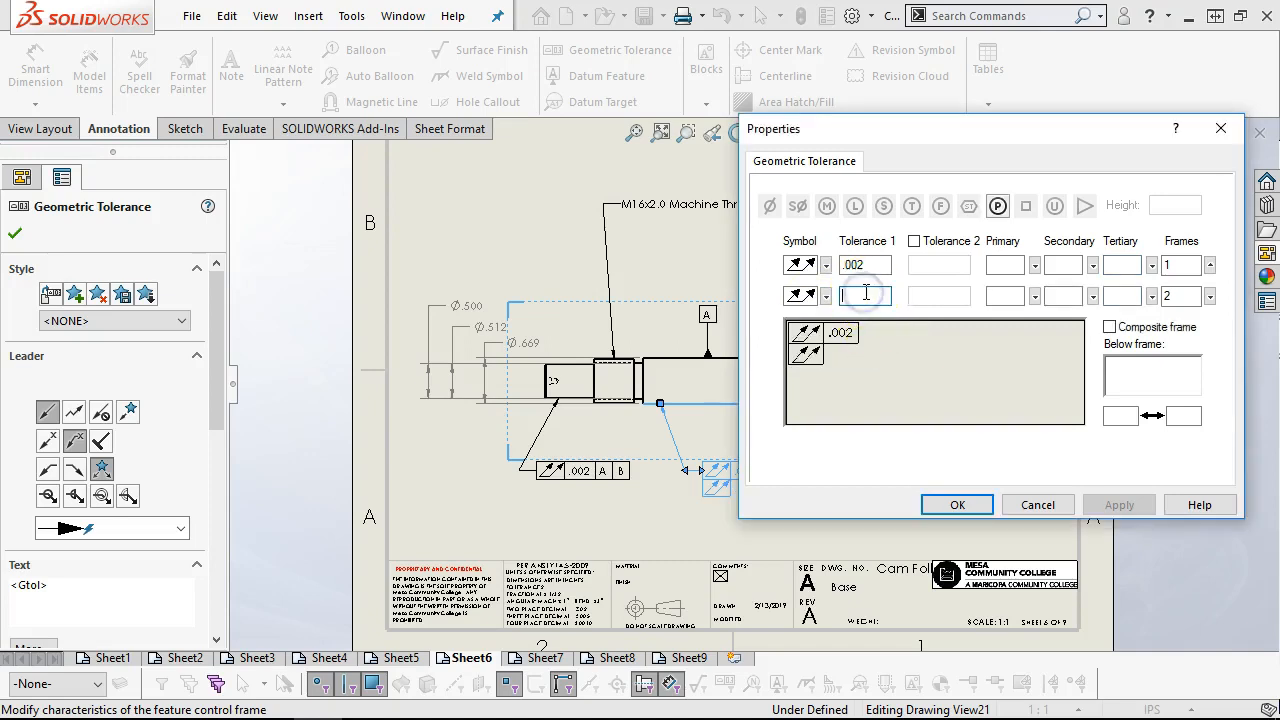
pyautogui.write('.02')
pyautogui.press('Left')
pyautogui.write('0')
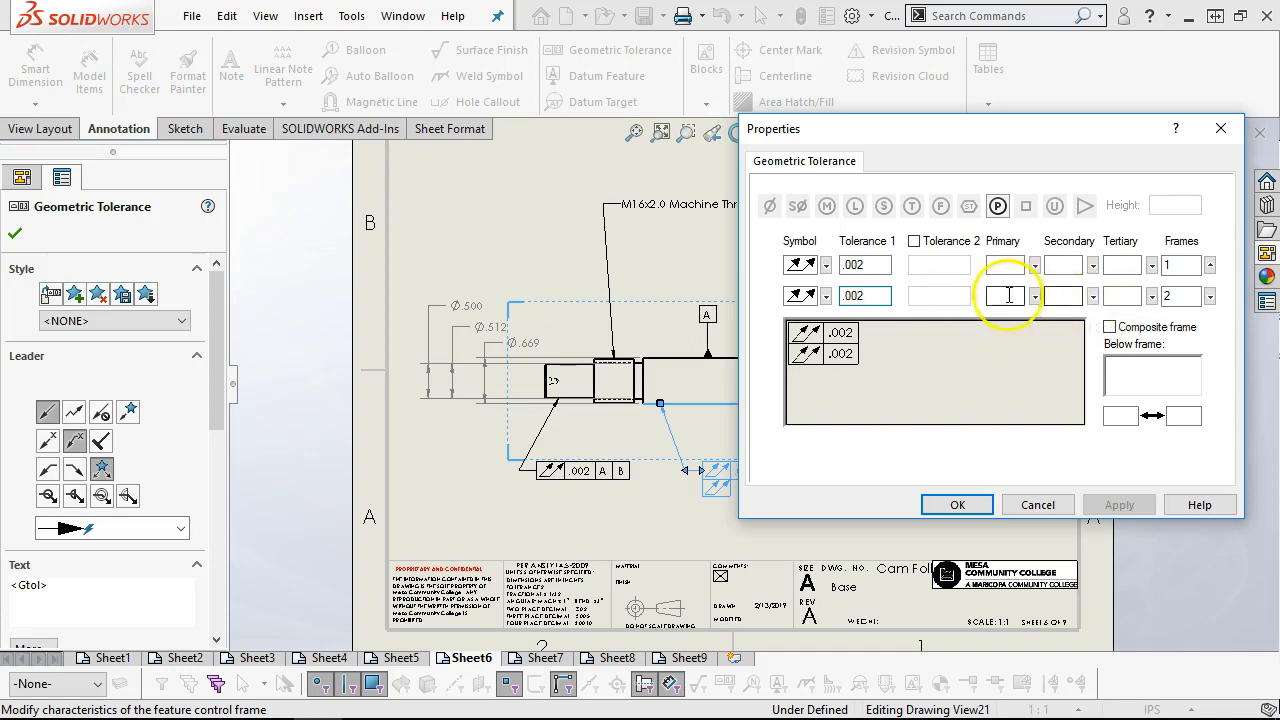
pyautogui.click(1006, 295)
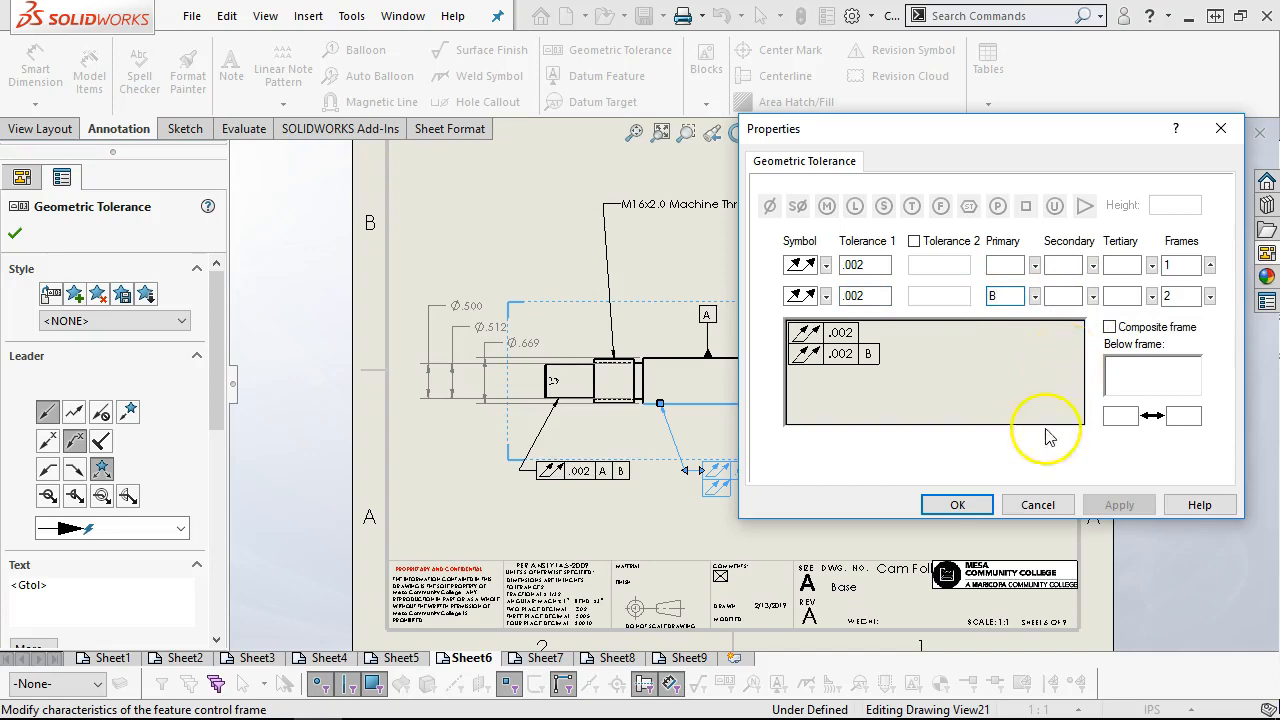
pyautogui.click(957, 505)
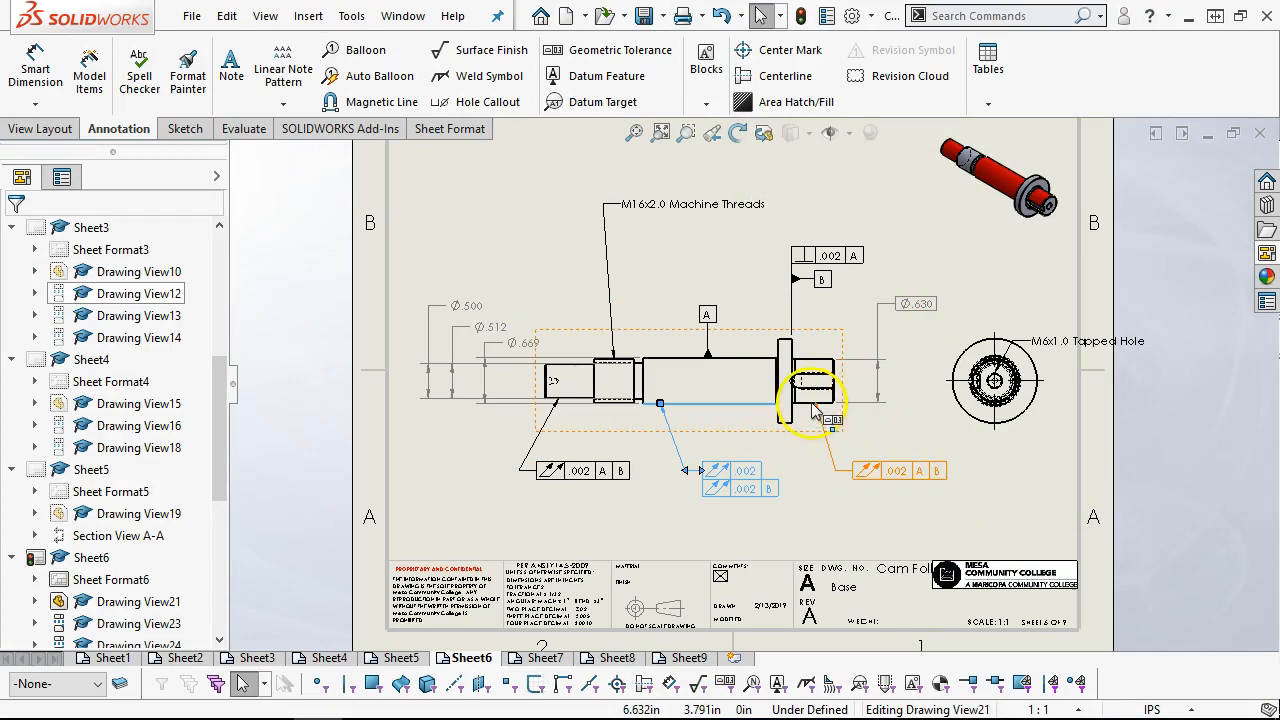
# Remove the second frame from the main body's runout tolerance by clearing its symbol, tolerance value and primary datum
pyautogui.click(738, 487)
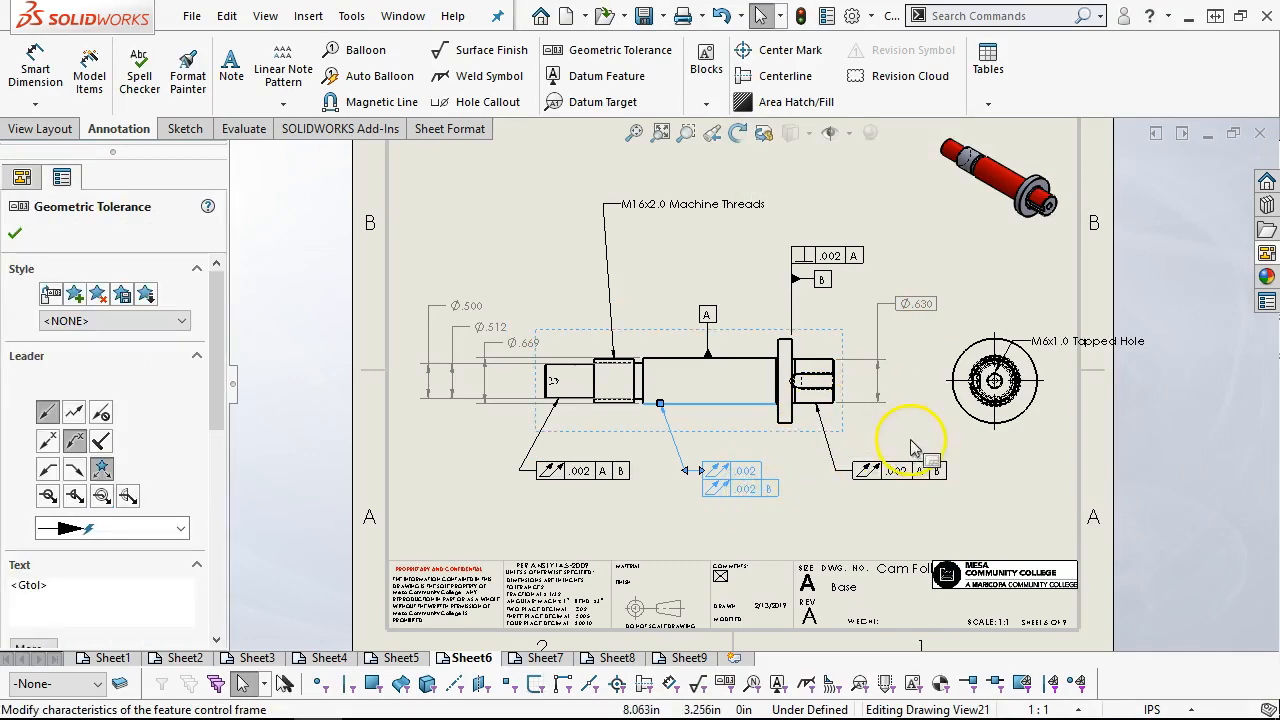
pyautogui.doubleClick(705, 477)
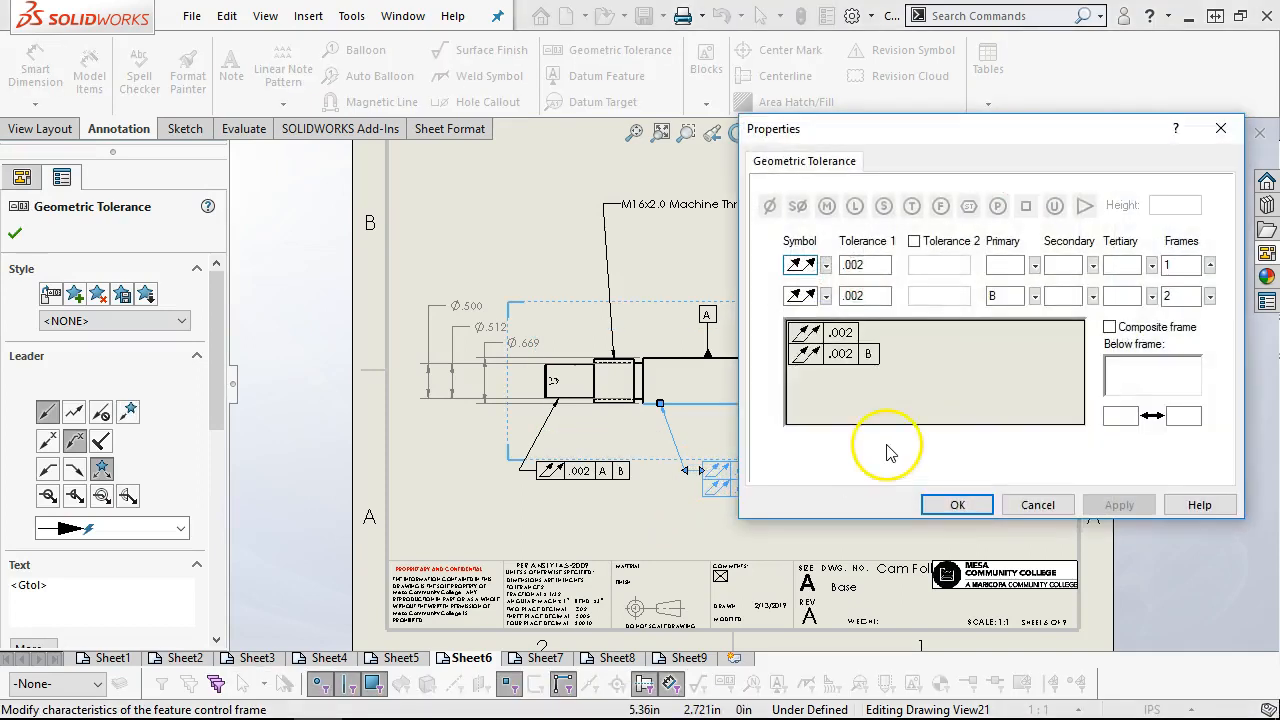
pyautogui.click(826, 296)
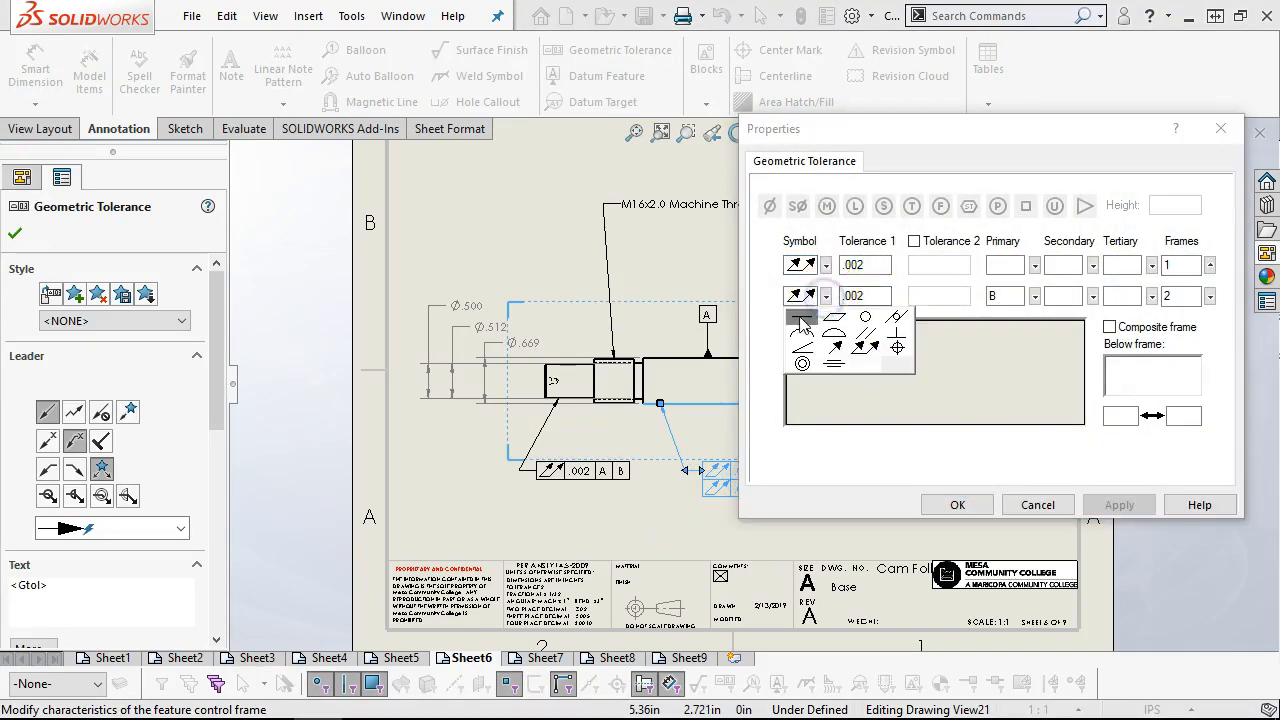
pyautogui.click(864, 360)
pyautogui.click(962, 504)
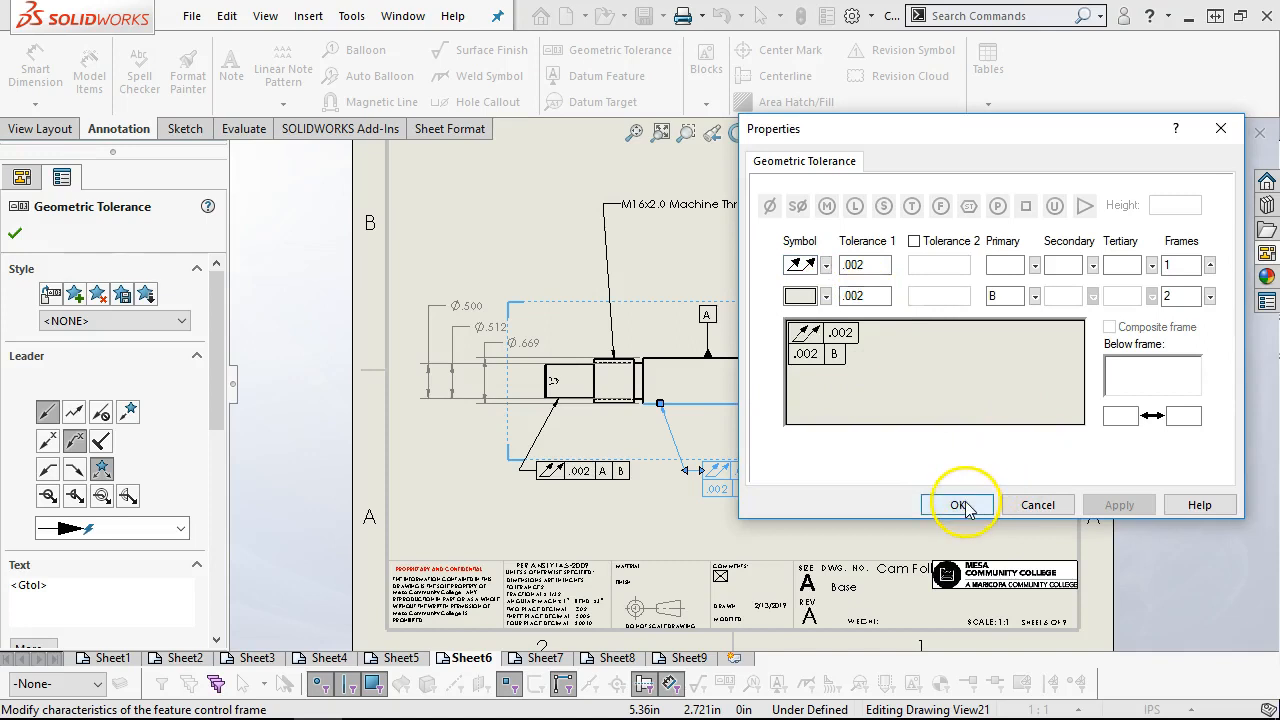
pyautogui.click(716, 490)
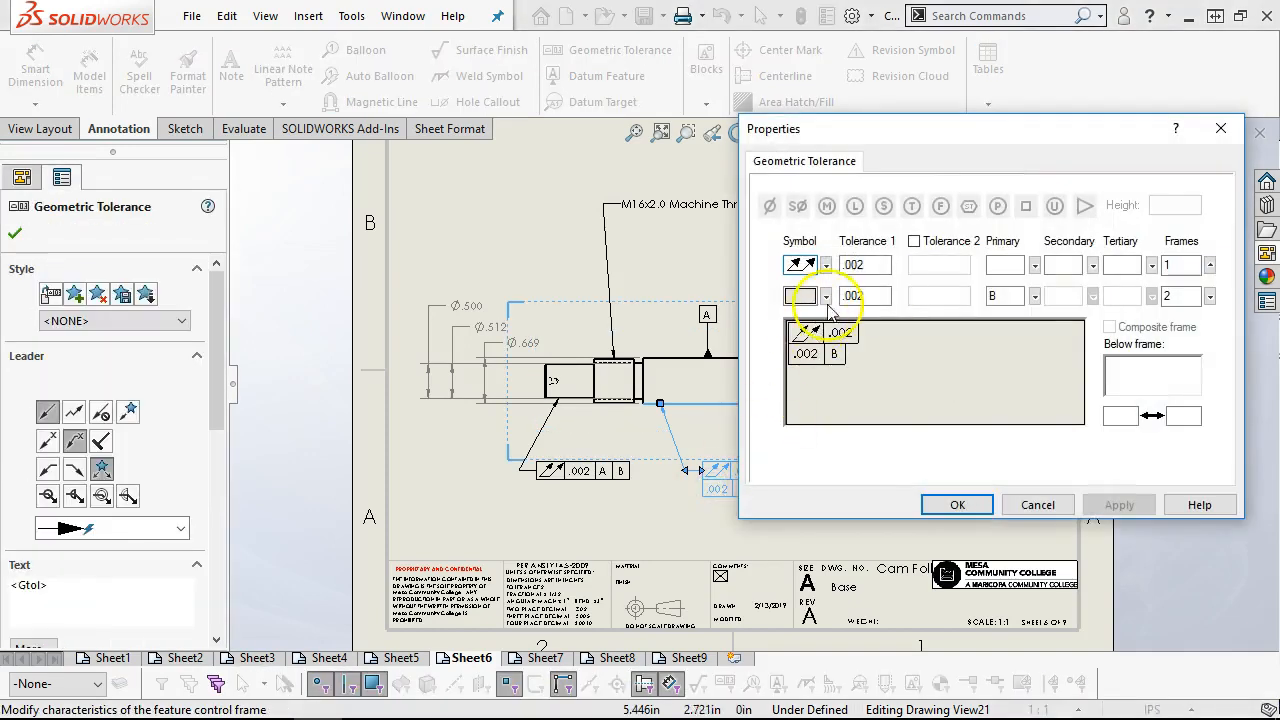
pyautogui.press('Delete')
pyautogui.moveTo(1008, 297); pyautogui.dragTo(935, 298)
pyautogui.press('Delete')
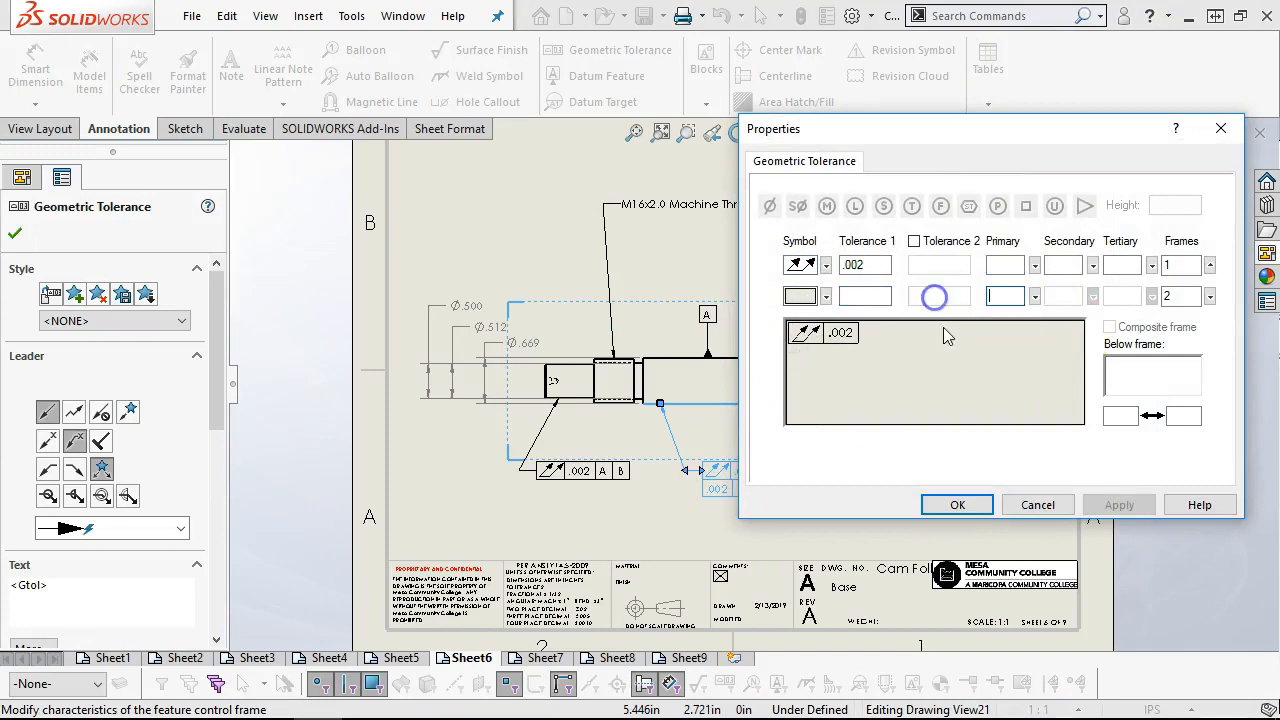
pyautogui.click(971, 507)
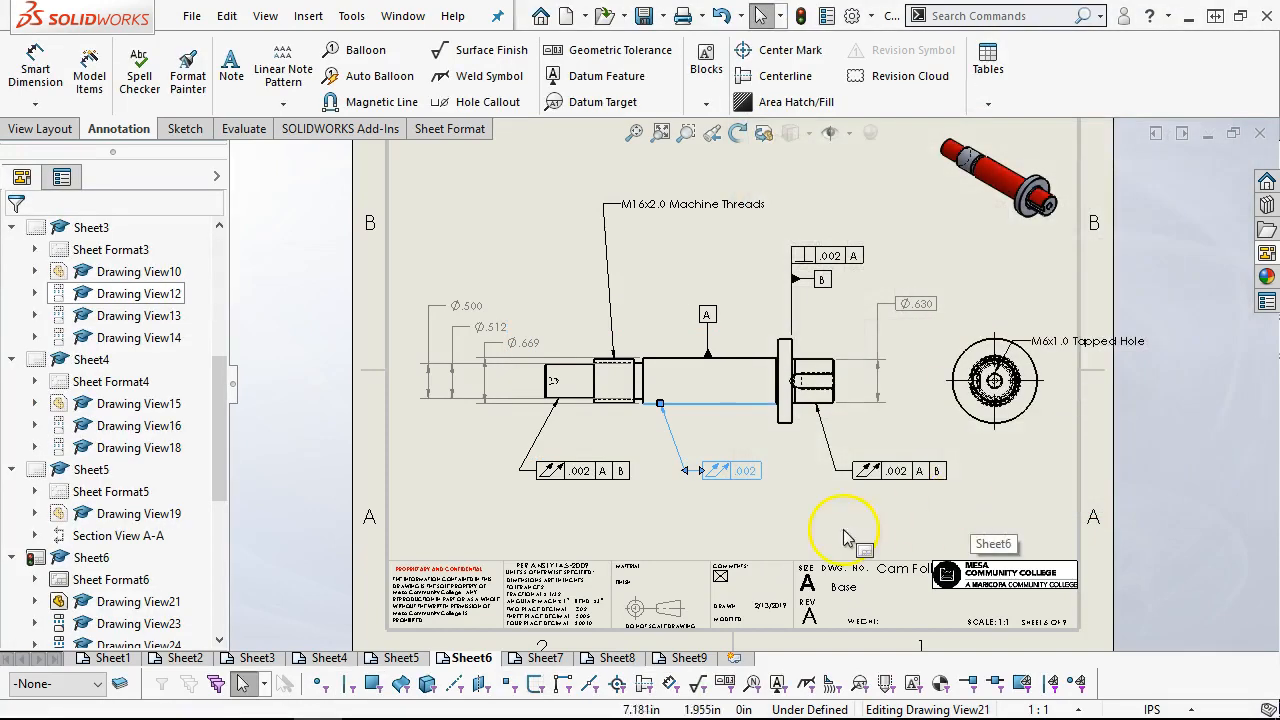
pyautogui.click(838, 532)
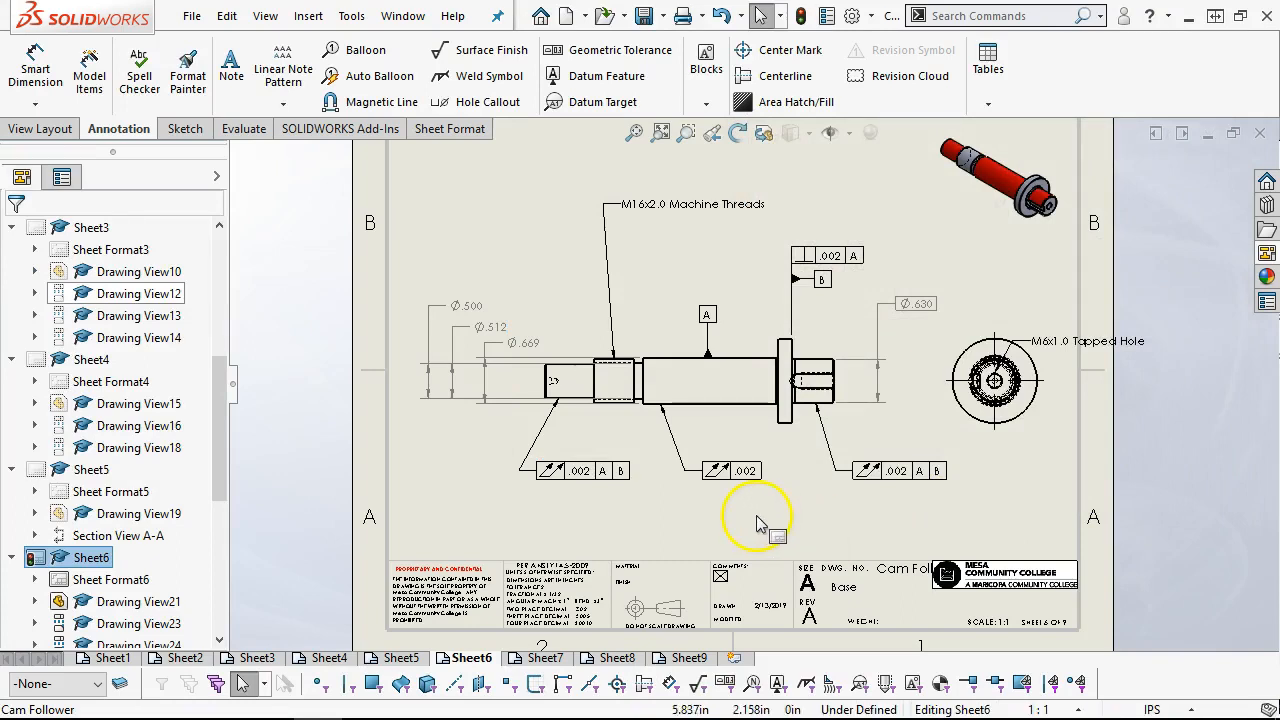
pyautogui.click(664, 366)
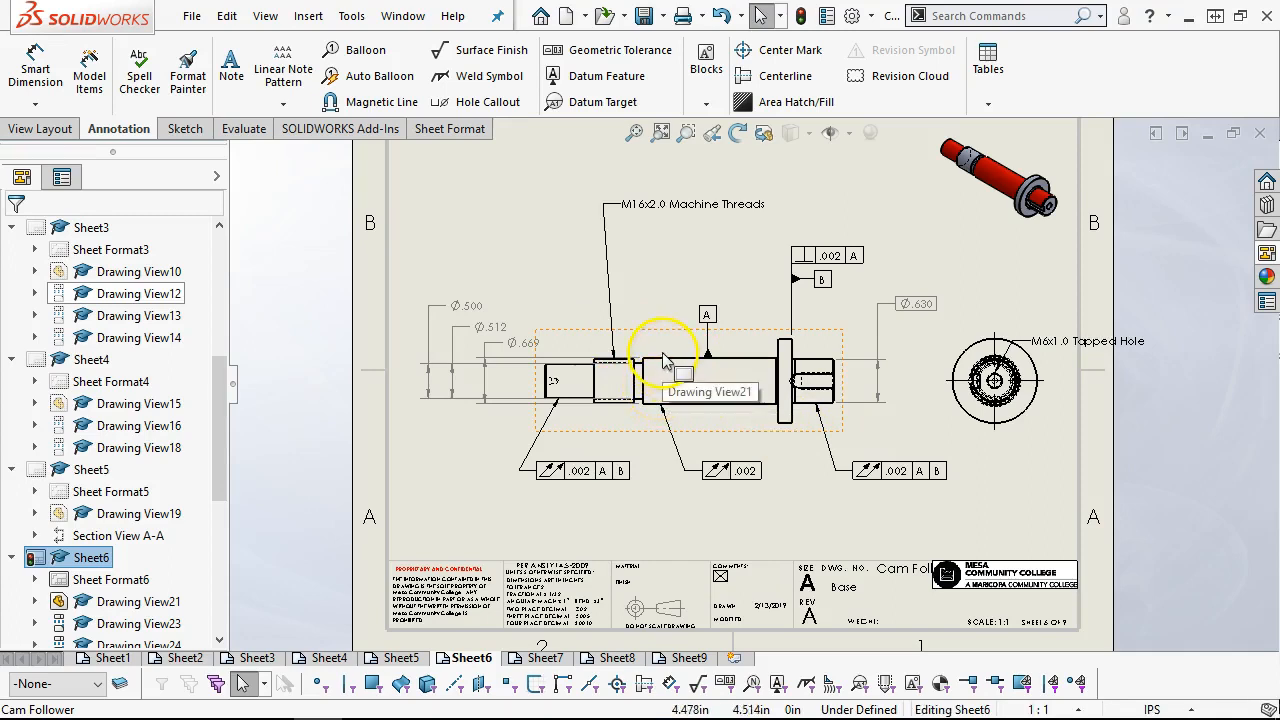
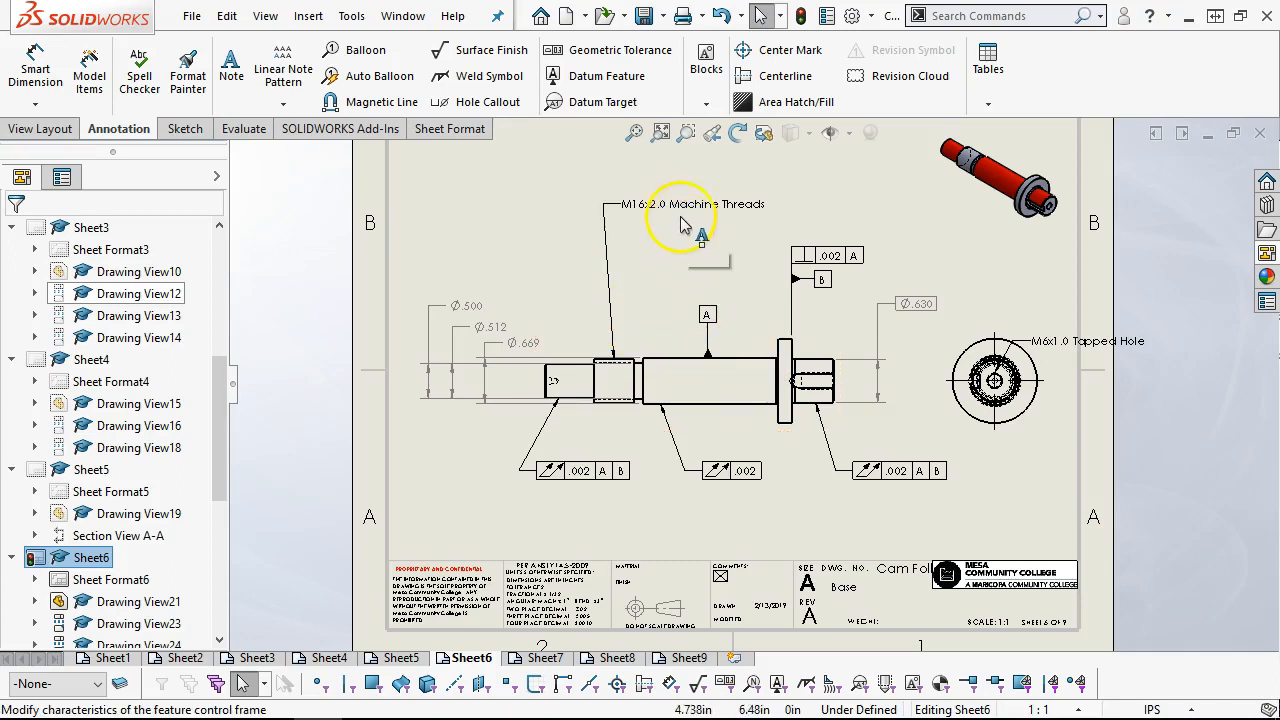
# Move the M16x2.0 Machine Threads note below the shaft and reattach its leader to the threaded section's lower corner beside the relief groove
pyautogui.moveTo(675, 210); pyautogui.dragTo(730, 515)
pyautogui.moveTo(608, 358)
pyautogui.mouseDown()
pyautogui.moveTo(617, 408)
pyautogui.moveTo(636, 298)
pyautogui.moveTo(644, 387)
pyautogui.mouseUp()
pyautogui.scroll(-4, 614, 410)
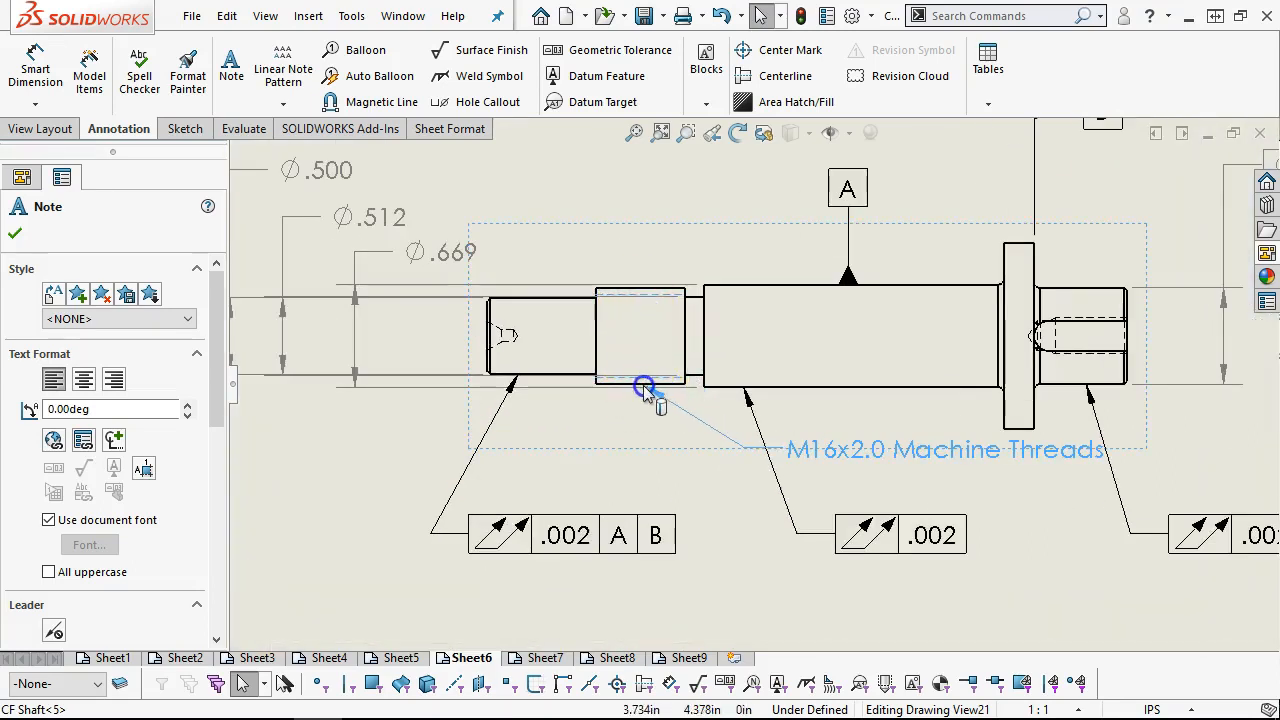
pyautogui.moveTo(685, 388); pyautogui.dragTo(686, 386)
pyautogui.moveTo(829, 463); pyautogui.dragTo(813, 592)
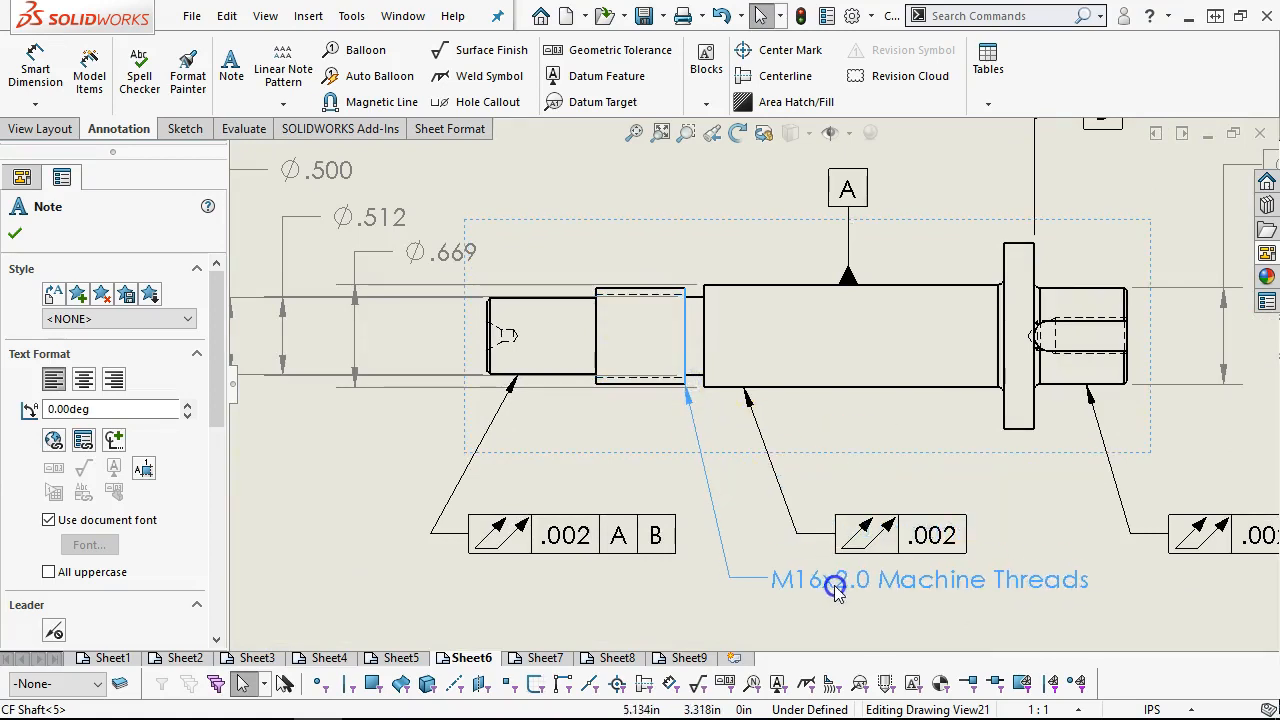
pyautogui.scroll(3, 752, 384)
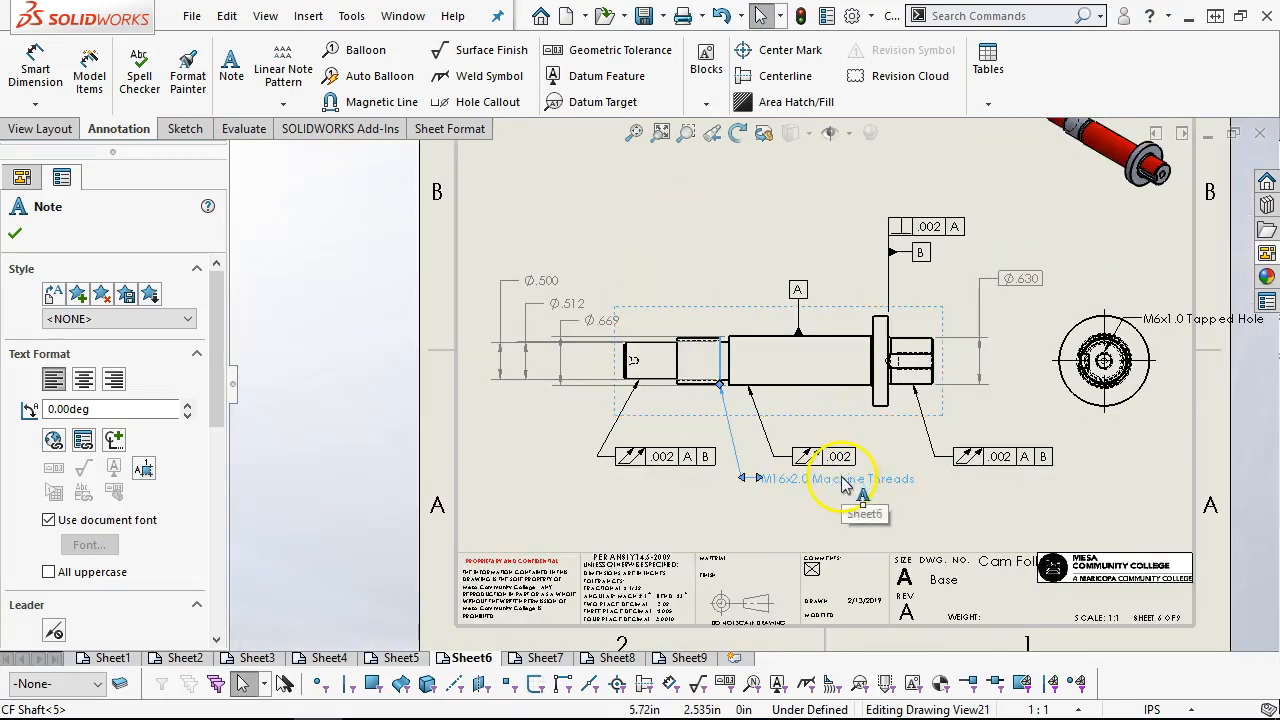
pyautogui.click(700, 278)
# Shift the three plain-end diameter dimensions farther outward and move the plain-end runout tolerance's leader attachment closer to the shaft tip
pyautogui.scroll(-2, 620, 328)
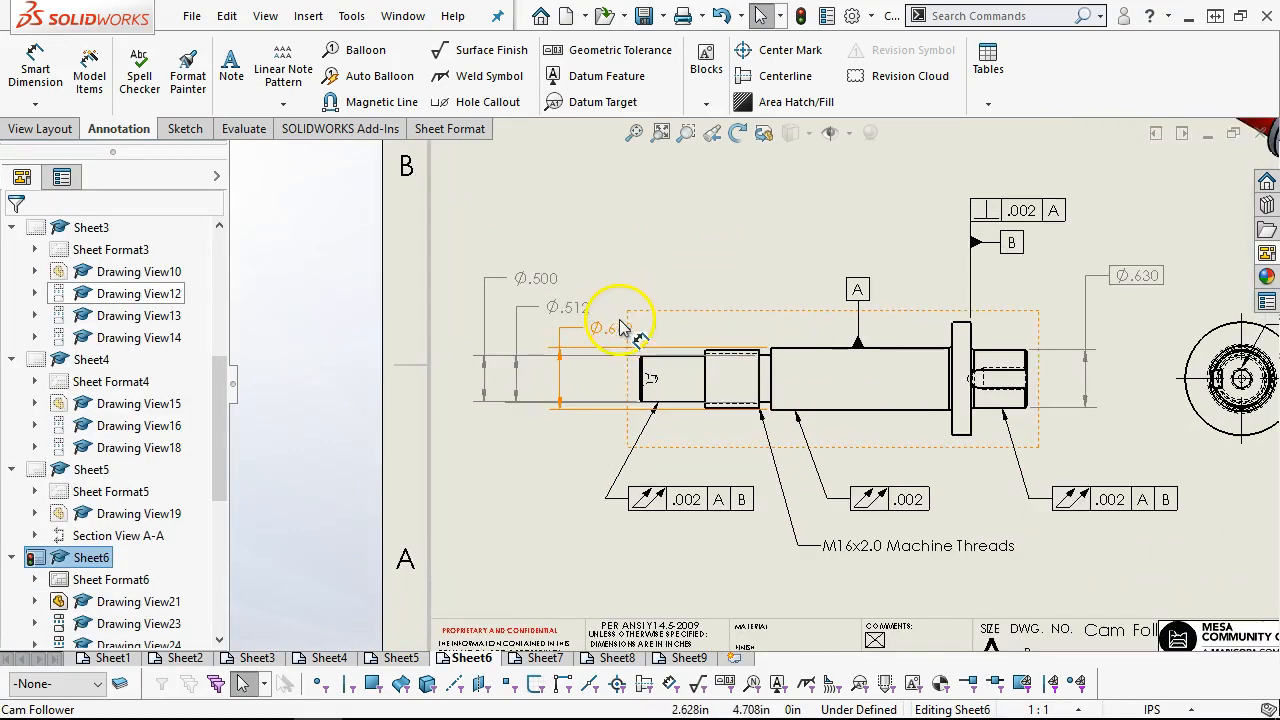
pyautogui.moveTo(530, 278); pyautogui.dragTo(509, 278)
pyautogui.moveTo(573, 311)
pyautogui.mouseDown()
pyautogui.moveTo(557, 314)
pyautogui.moveTo(585, 331)
pyautogui.mouseUp()
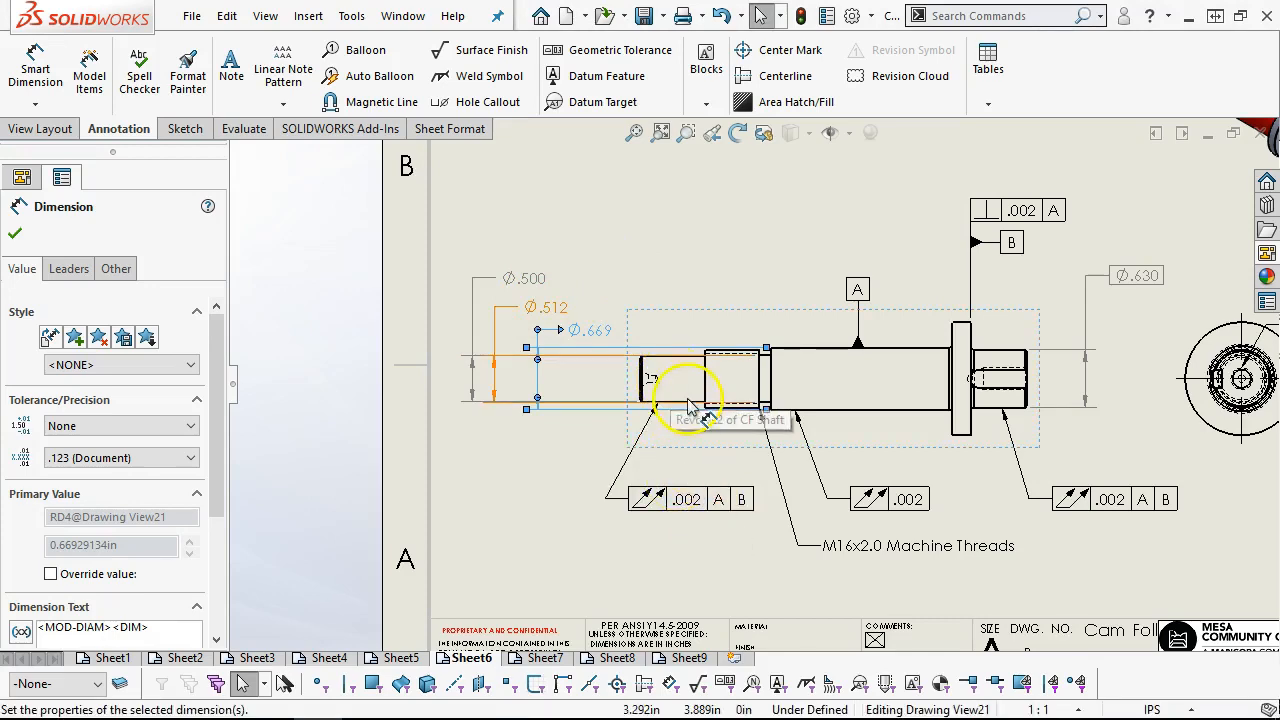
pyautogui.click(688, 502)
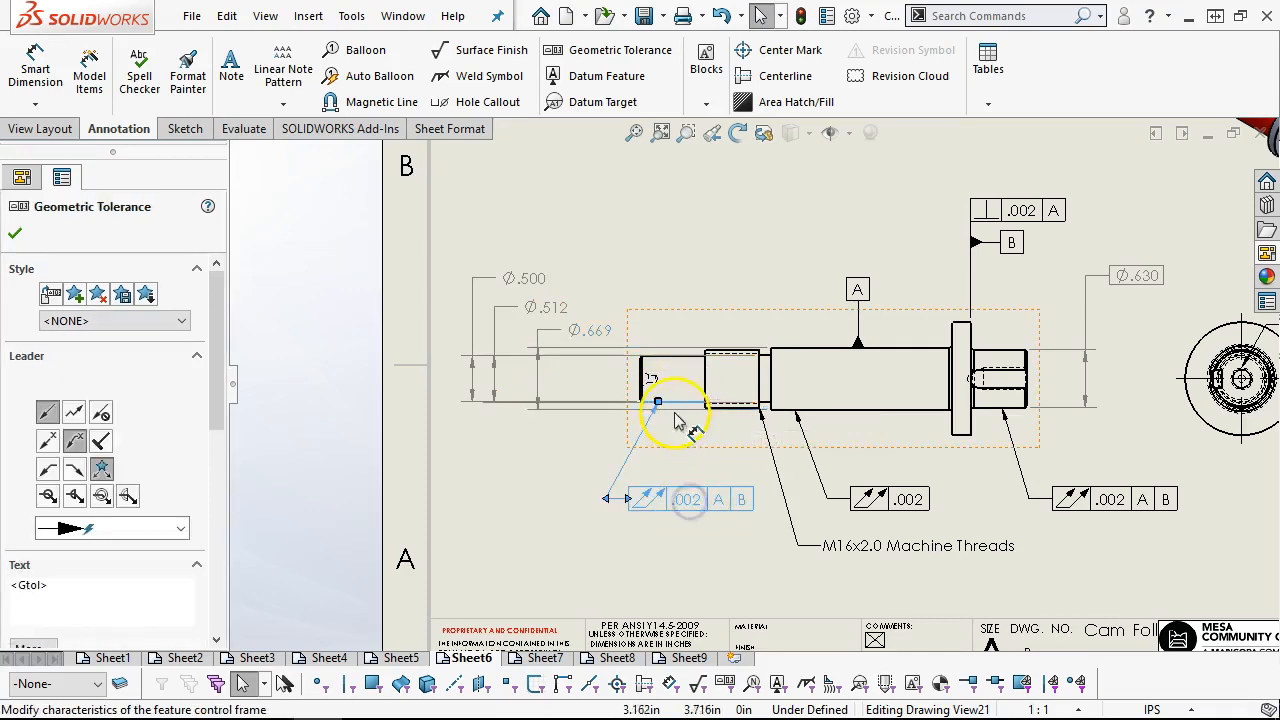
pyautogui.moveTo(658, 404); pyautogui.dragTo(648, 402)
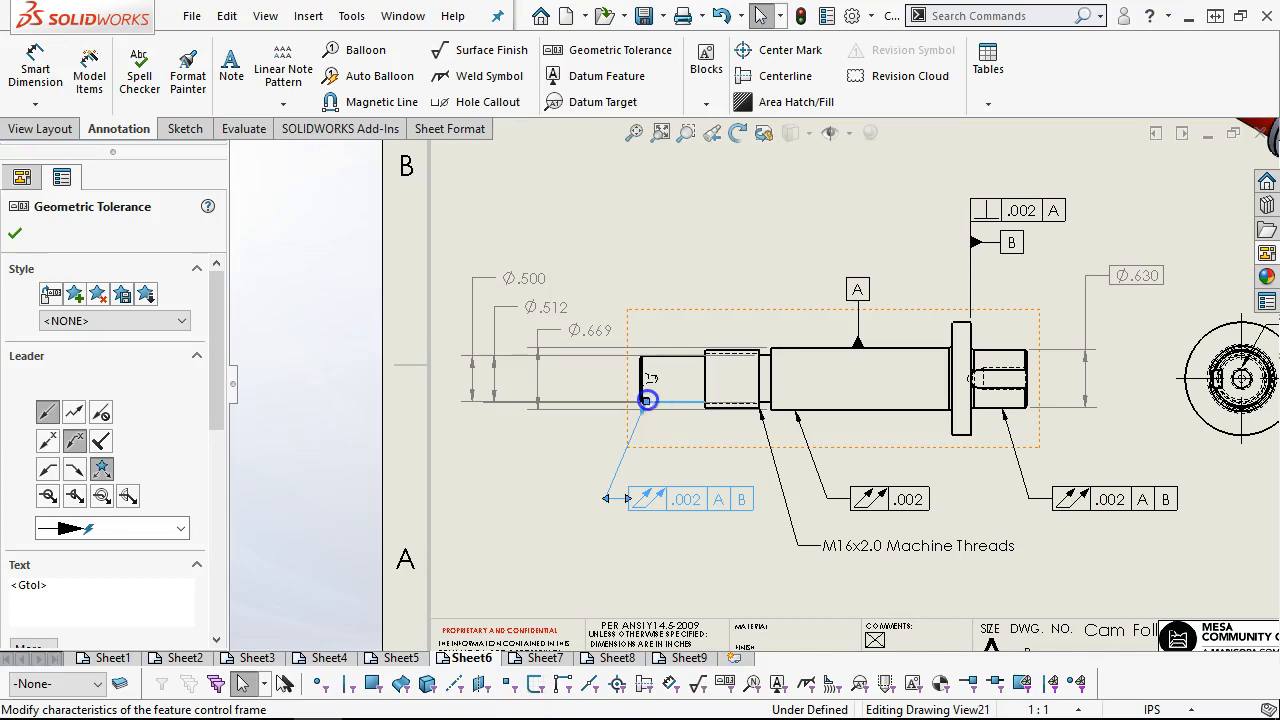
# Raise the Ø.500 dimension slightly and set the tolerance type of the Ø.500, Ø.512 and Ø.669 dimensions to Basic
pyautogui.moveTo(513, 283); pyautogui.dragTo(515, 258)
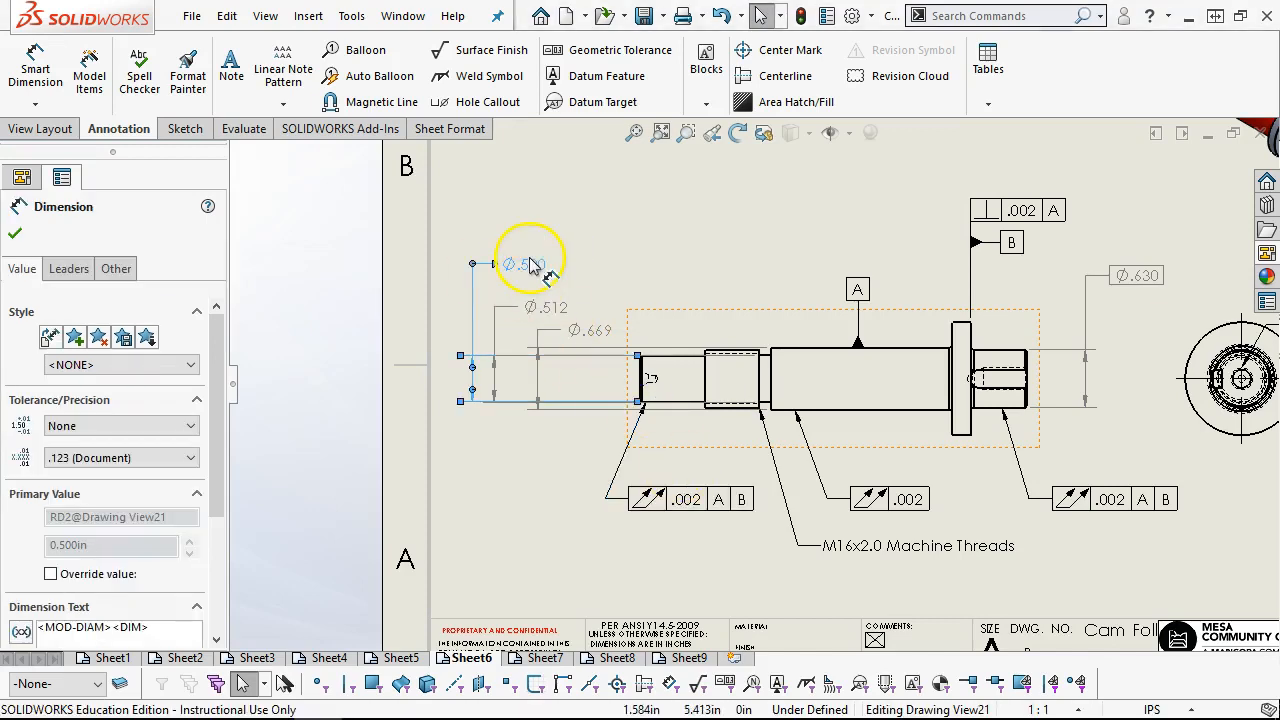
pyautogui.click(145, 427)
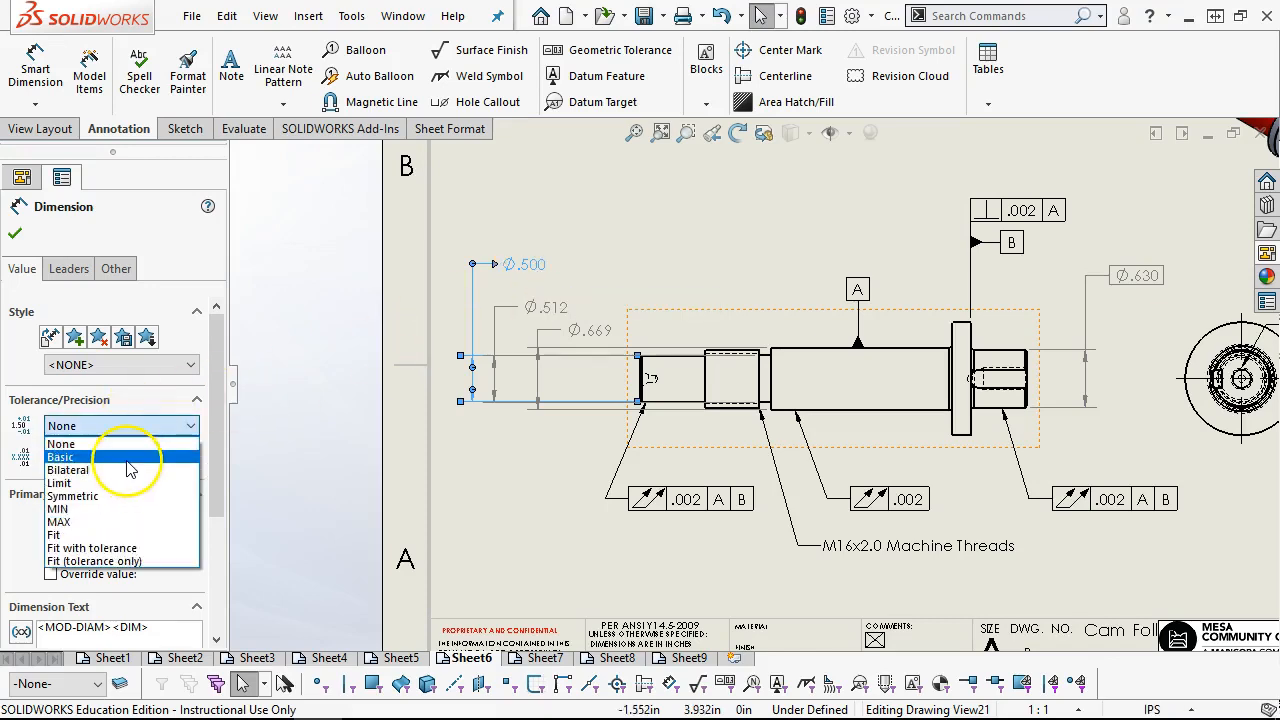
pyautogui.click(128, 457)
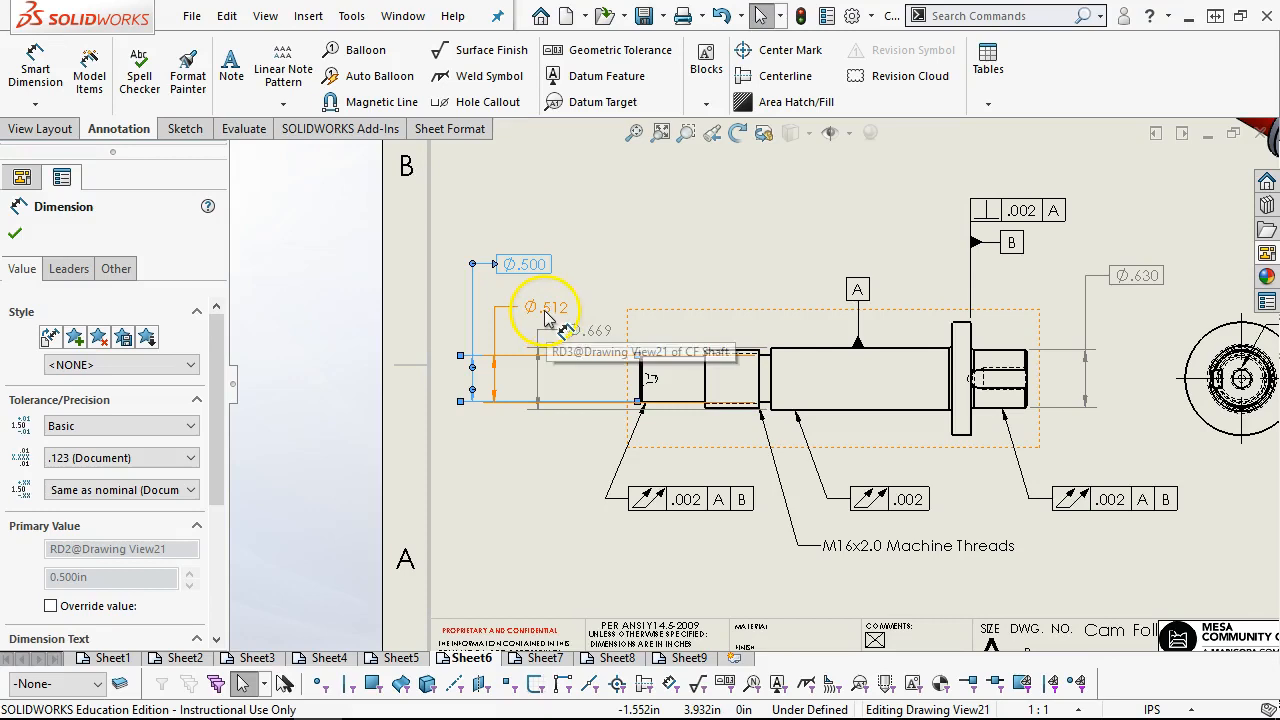
pyautogui.click(545, 308)
pyautogui.click(157, 426)
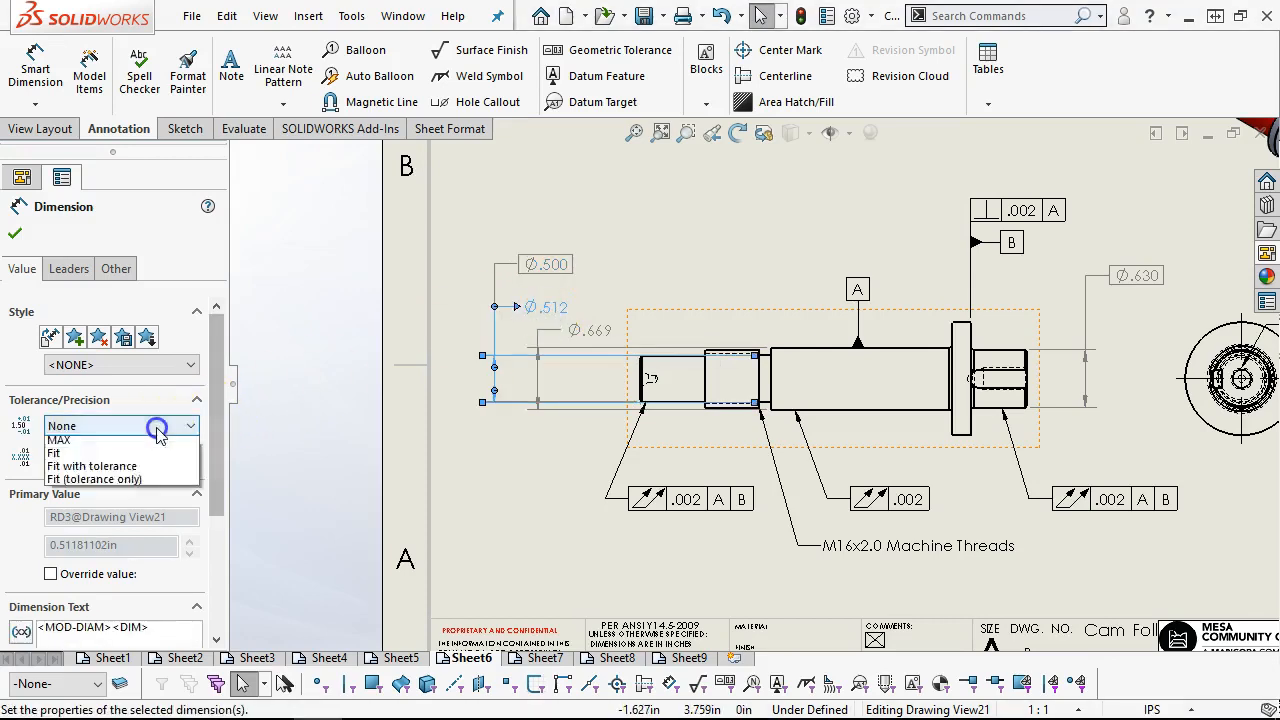
pyautogui.click(88, 458)
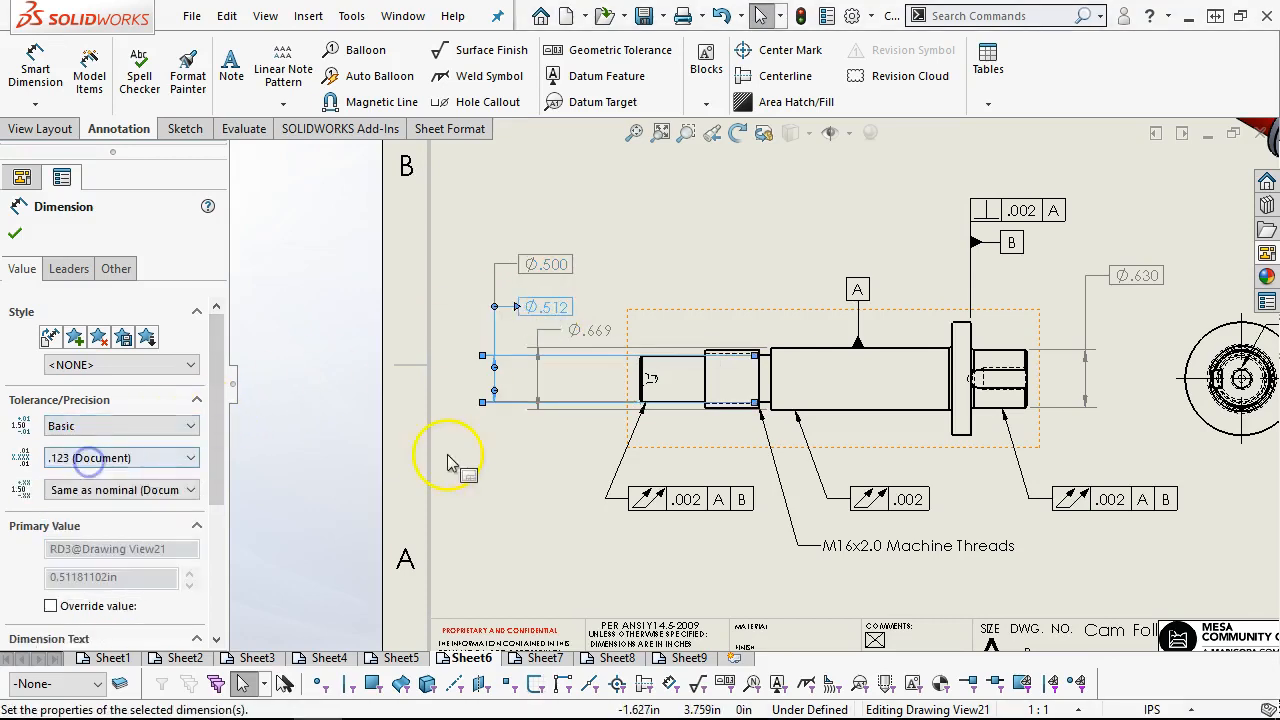
pyautogui.click(592, 330)
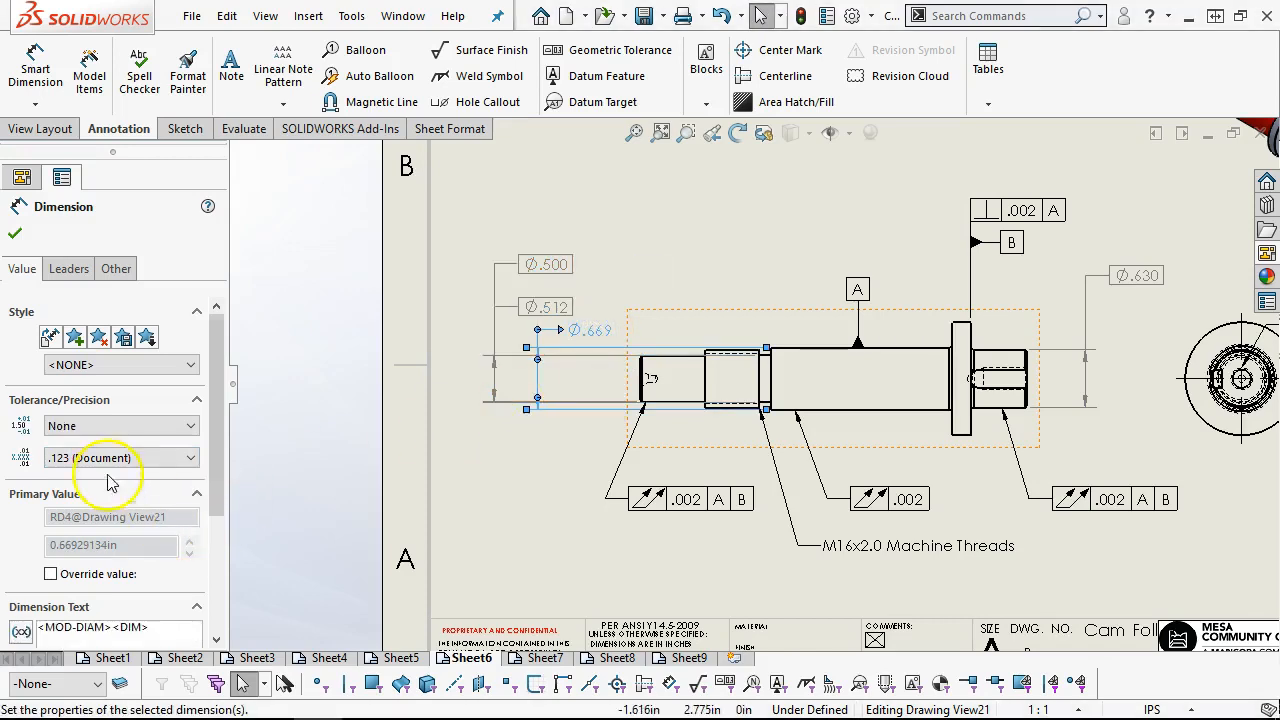
pyautogui.click(88, 426)
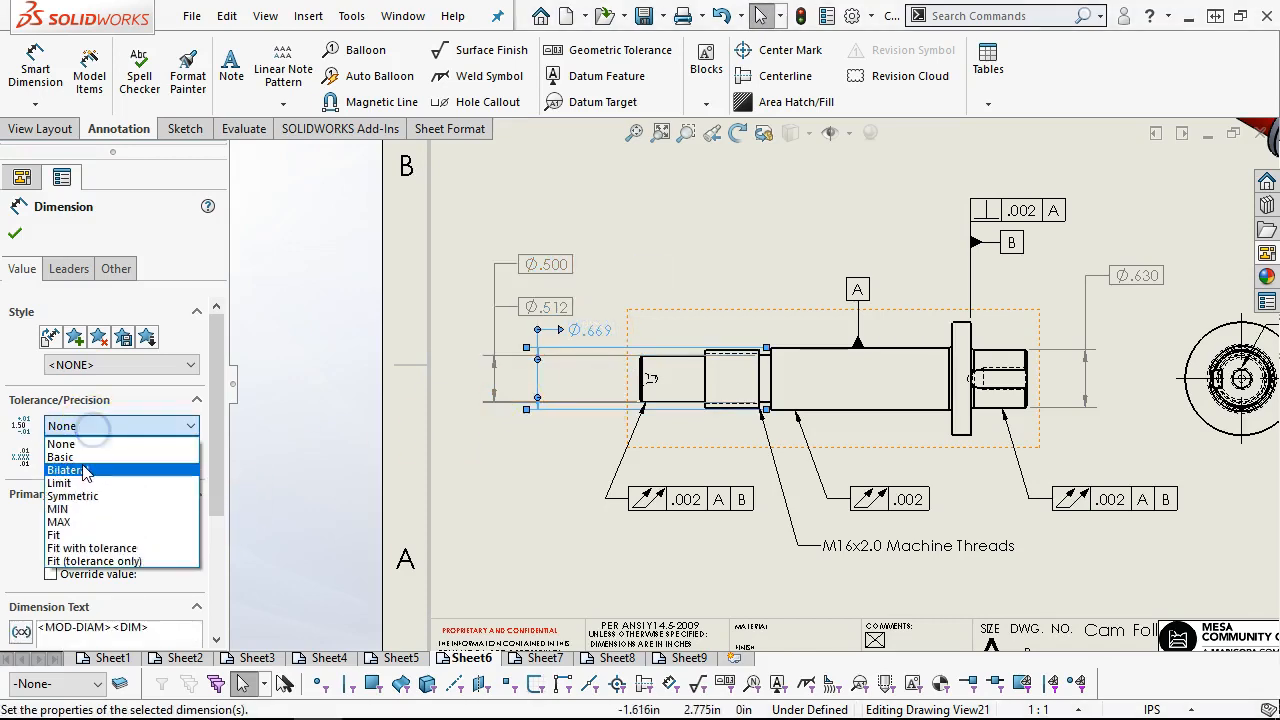
pyautogui.click(86, 459)
pyautogui.click(16, 234)
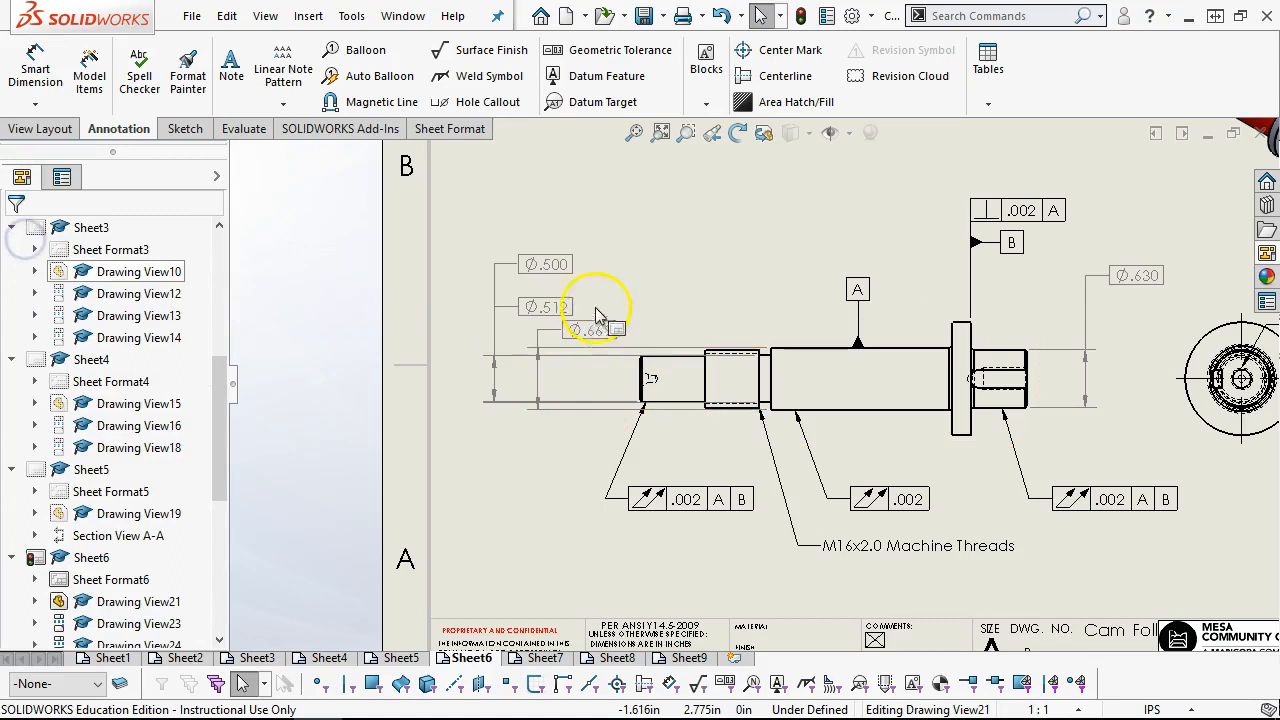
# Reorder the three basic diameter dimensions with Ø.500 nearest the shaft, Ø.512 in the middle and Ø.669 outermost and highest
pyautogui.moveTo(537, 266); pyautogui.dragTo(664, 257)
pyautogui.moveTo(578, 333); pyautogui.dragTo(492, 262)
pyautogui.moveTo(548, 301); pyautogui.dragTo(608, 214)
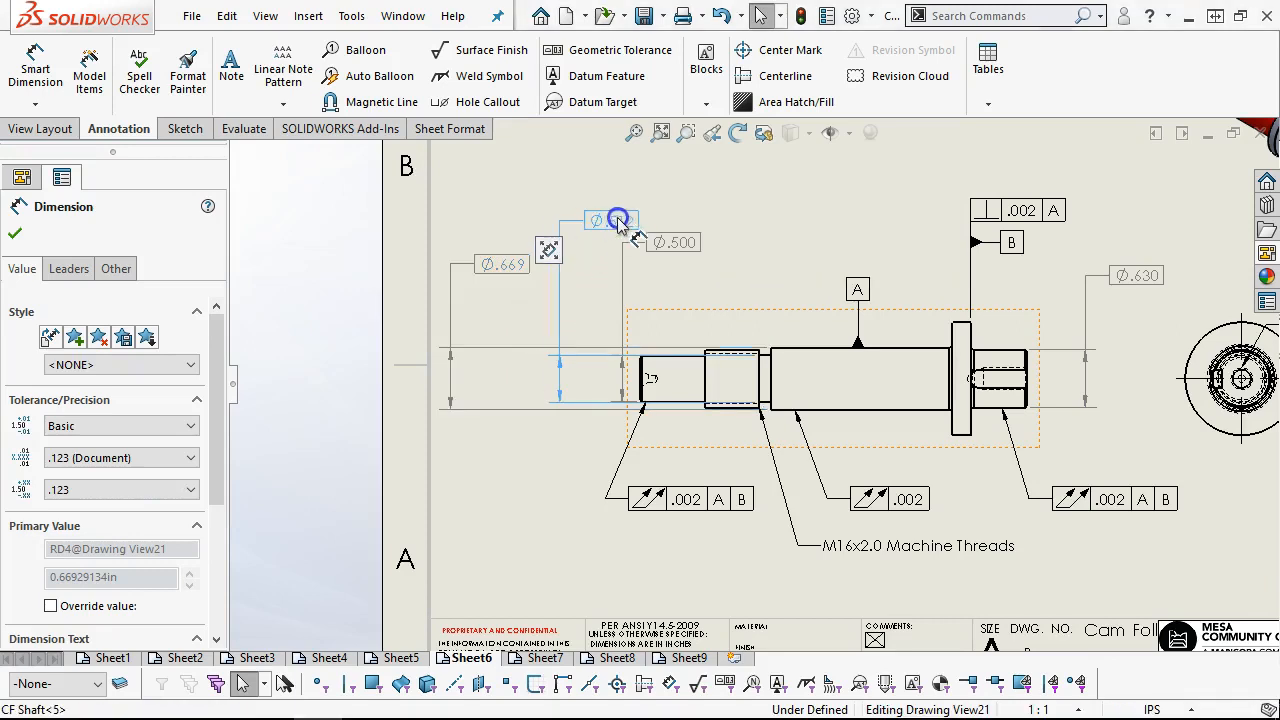
pyautogui.click(650, 283)
pyautogui.moveTo(662, 244); pyautogui.dragTo(606, 277)
pyautogui.moveTo(620, 222); pyautogui.dragTo(580, 245)
pyautogui.moveTo(500, 265); pyautogui.dragTo(508, 210)
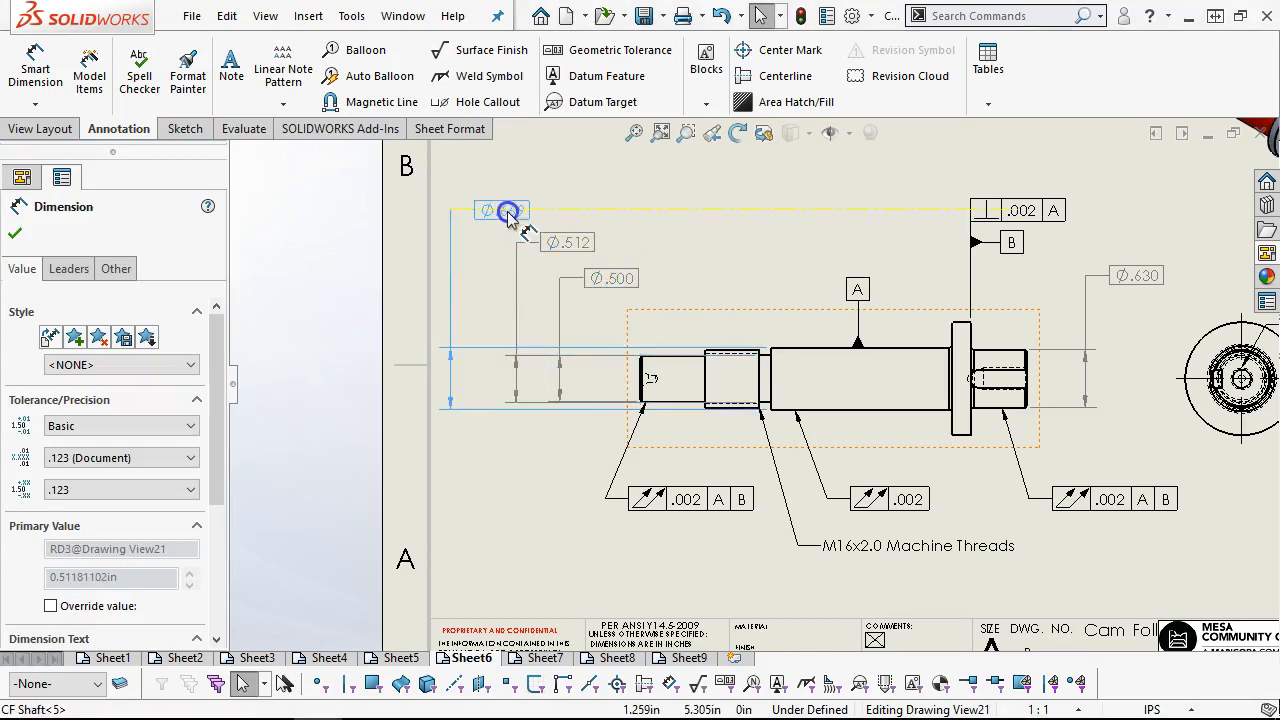
# Adjust the spacing of the Ø.500, Ø.512 and Ø.669 dimensions into a compact, evenly staggered stack beyond the plain end
pyautogui.moveTo(567, 248); pyautogui.dragTo(534, 249)
pyautogui.moveTo(606, 276); pyautogui.dragTo(545, 277)
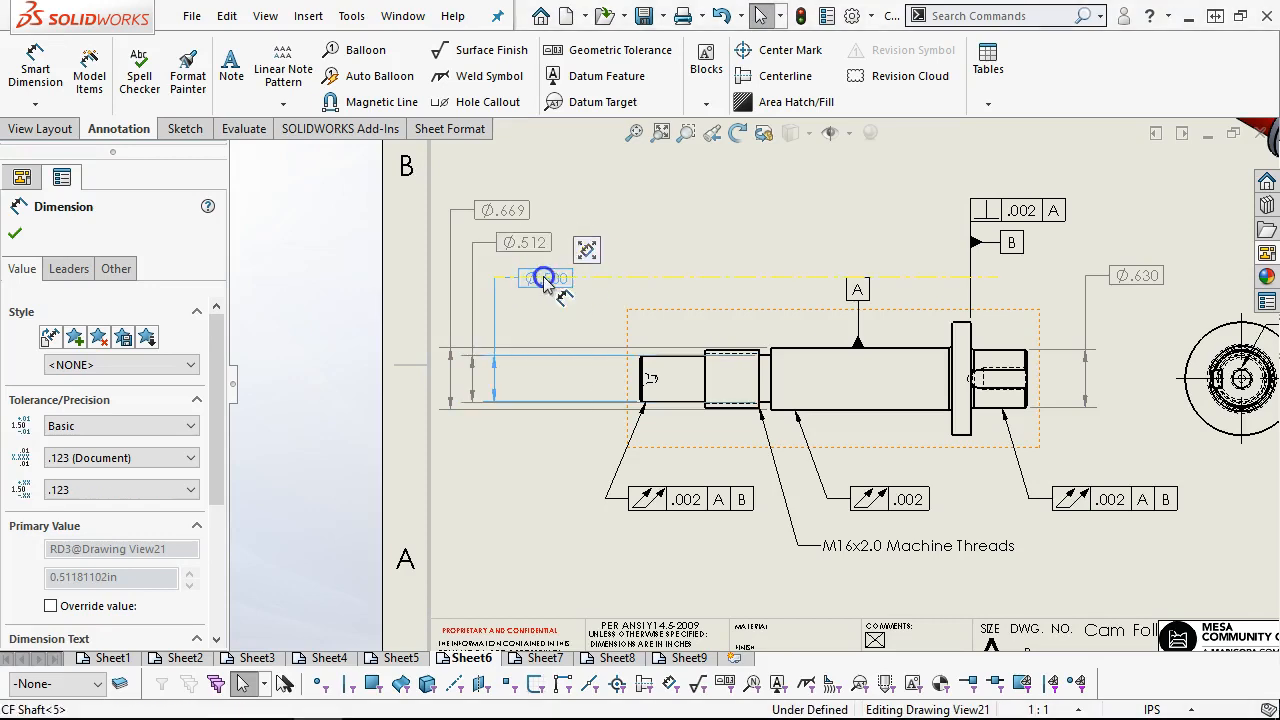
pyautogui.click(660, 292)
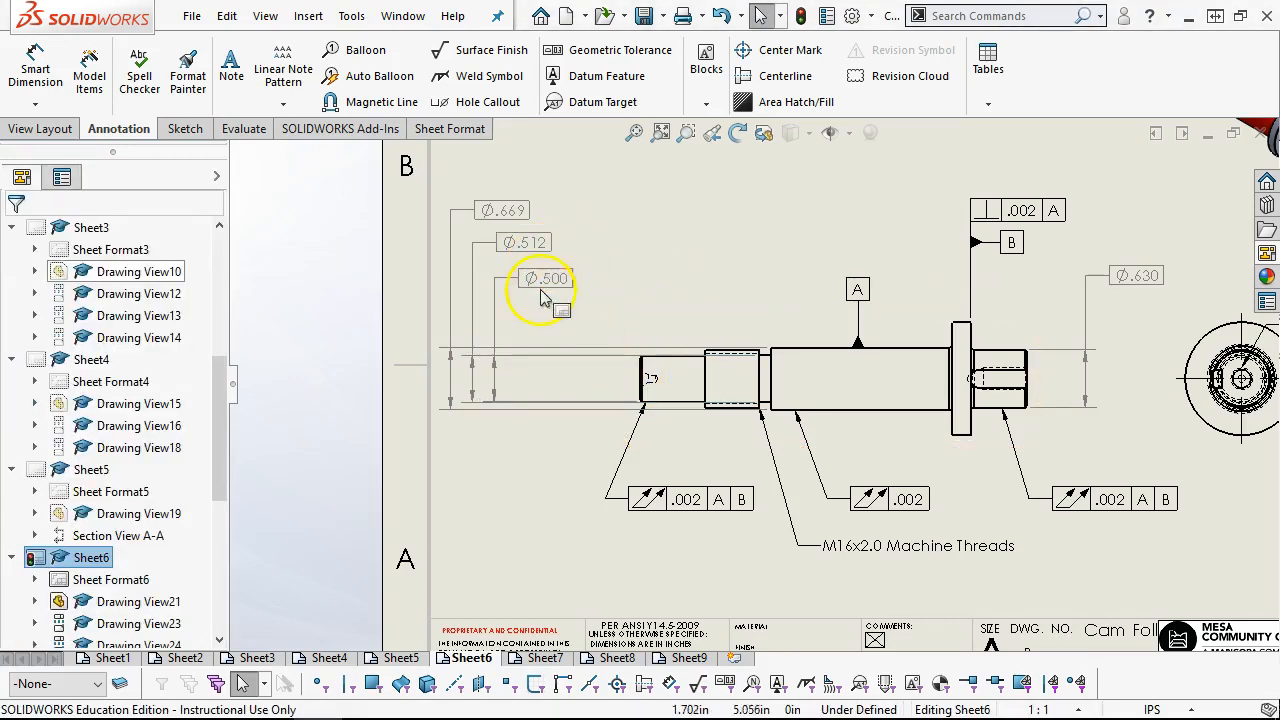
pyautogui.moveTo(553, 284); pyautogui.dragTo(526, 209)
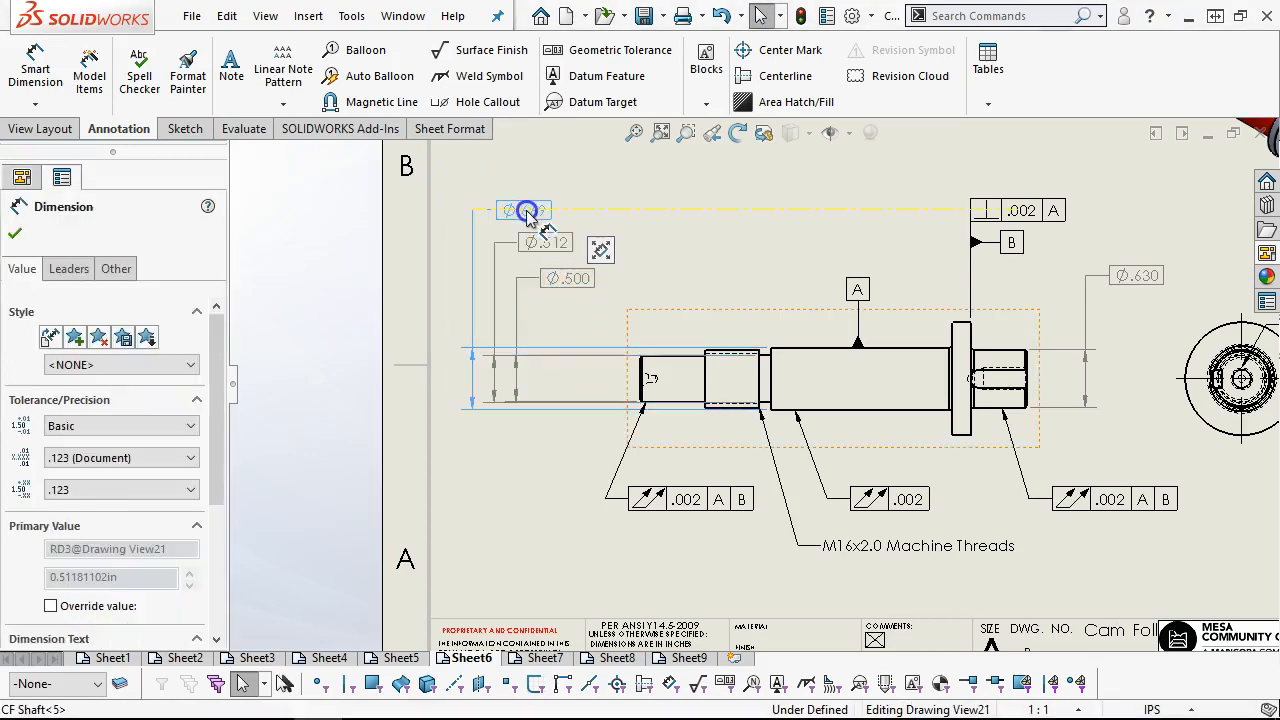
pyautogui.click(640, 285)
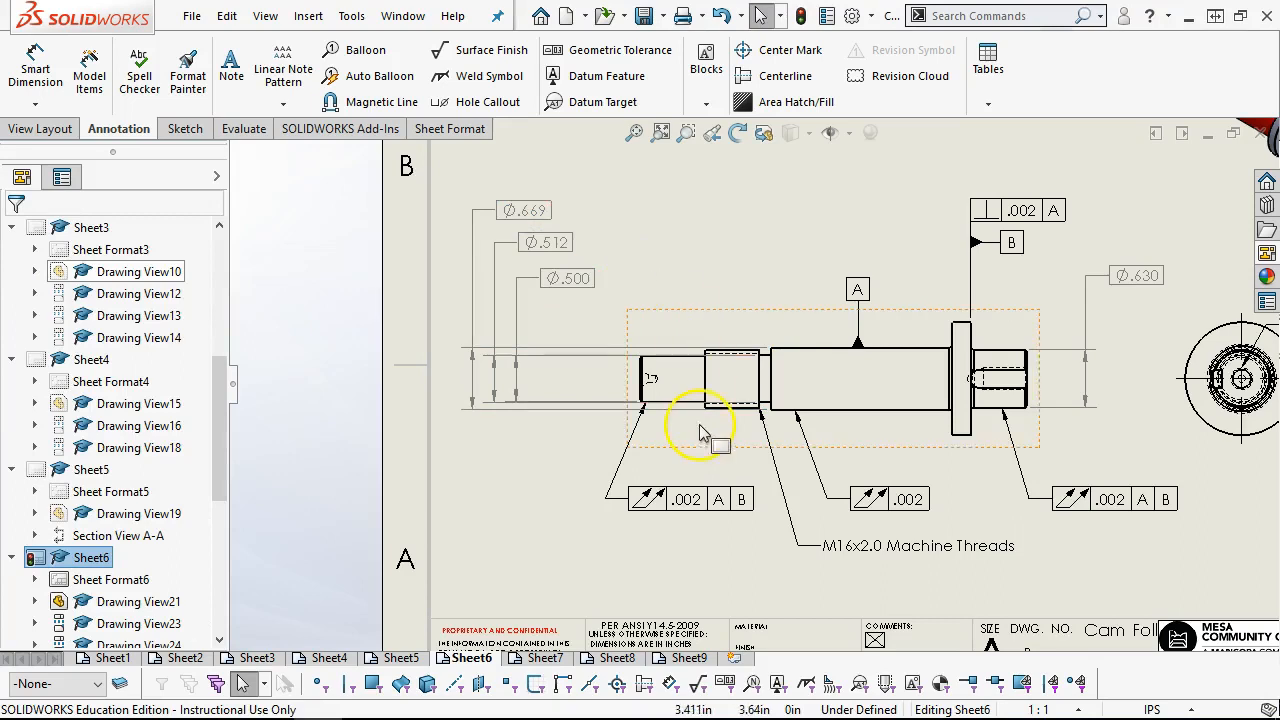
pyautogui.scroll(-2, 700, 430)
pyautogui.scroll(-2, 757, 340)
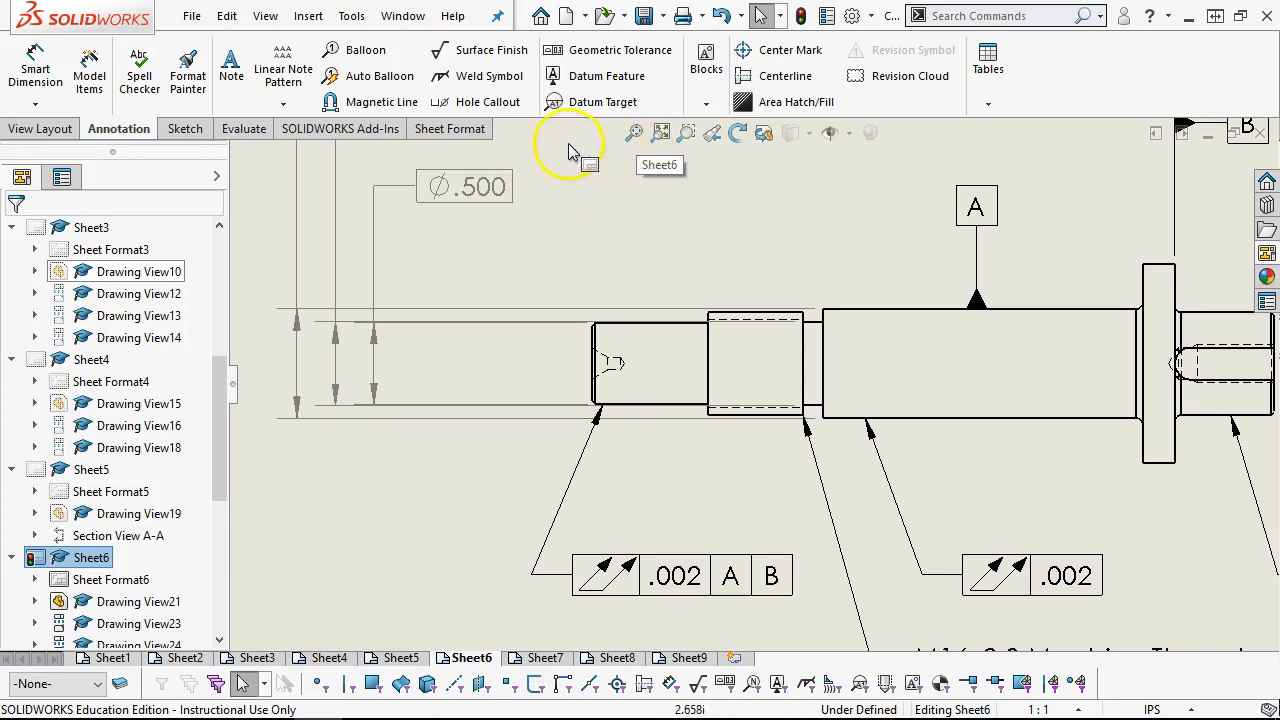
pyautogui.rightClick(462, 438)
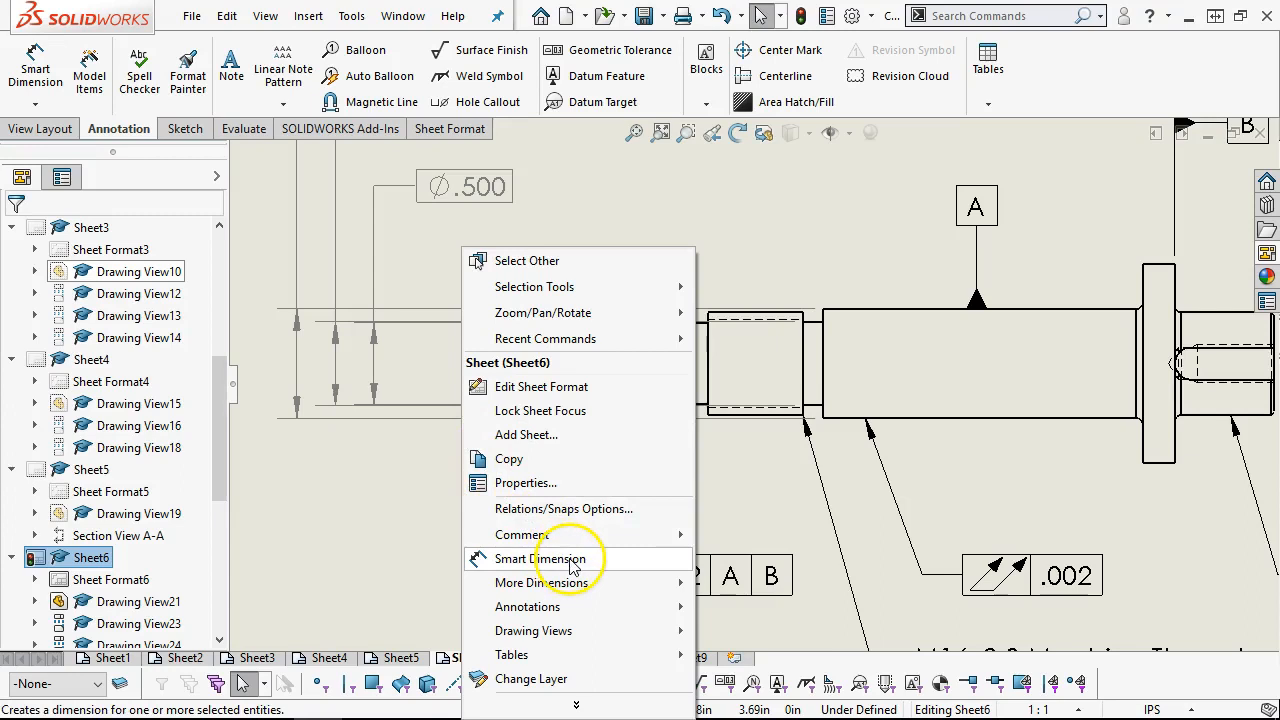
pyautogui.moveTo(588, 585)
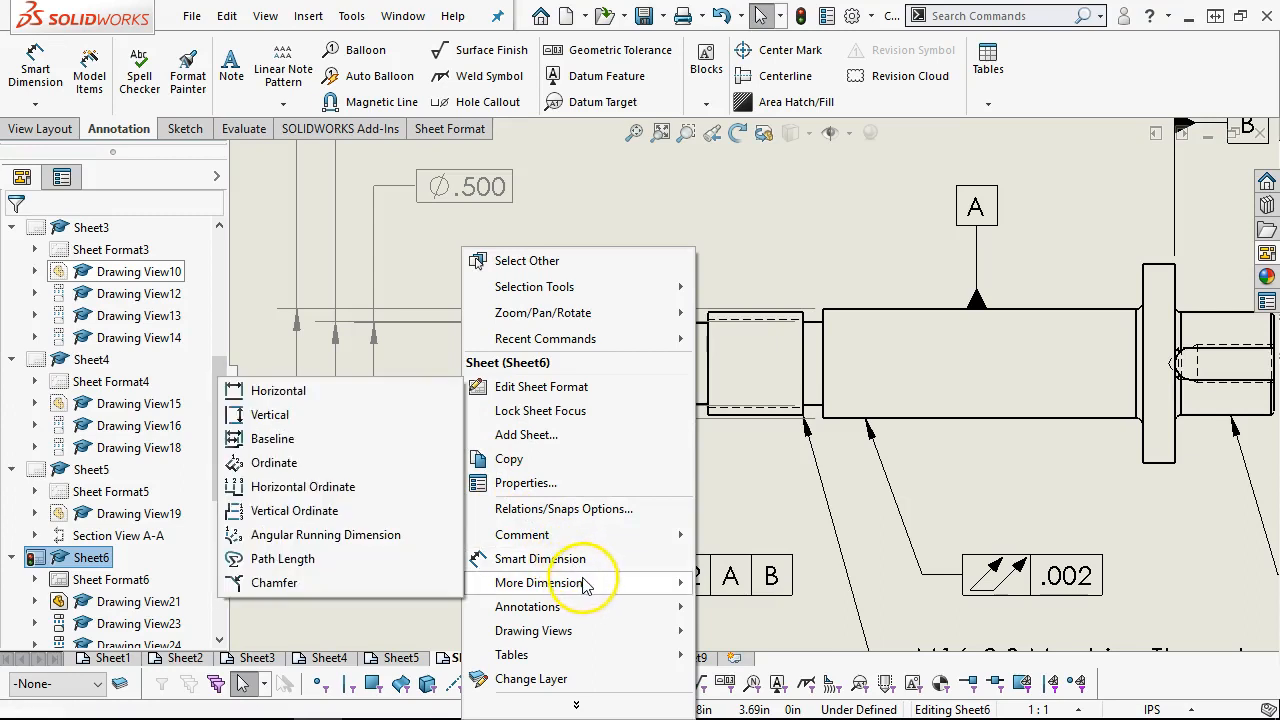
pyautogui.click(323, 584)
pyautogui.scroll(-3, 610, 405)
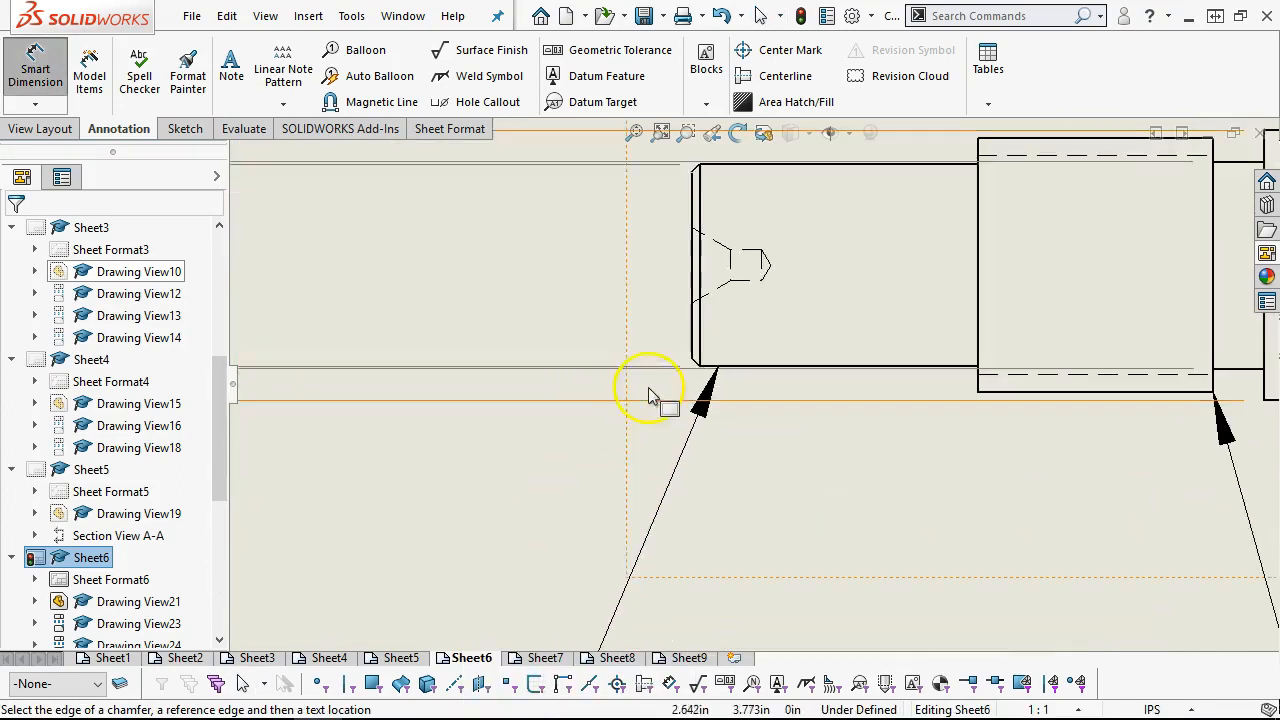
pyautogui.scroll(-2, 706, 349)
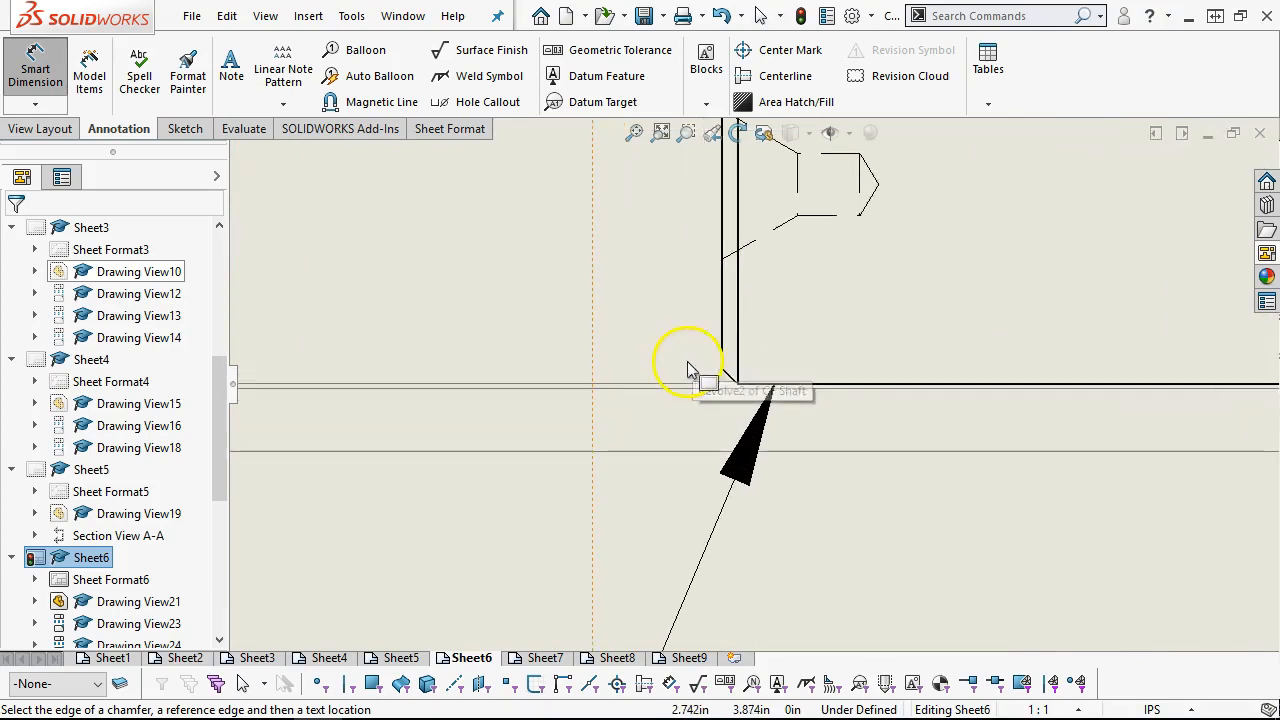
pyautogui.click(722, 341)
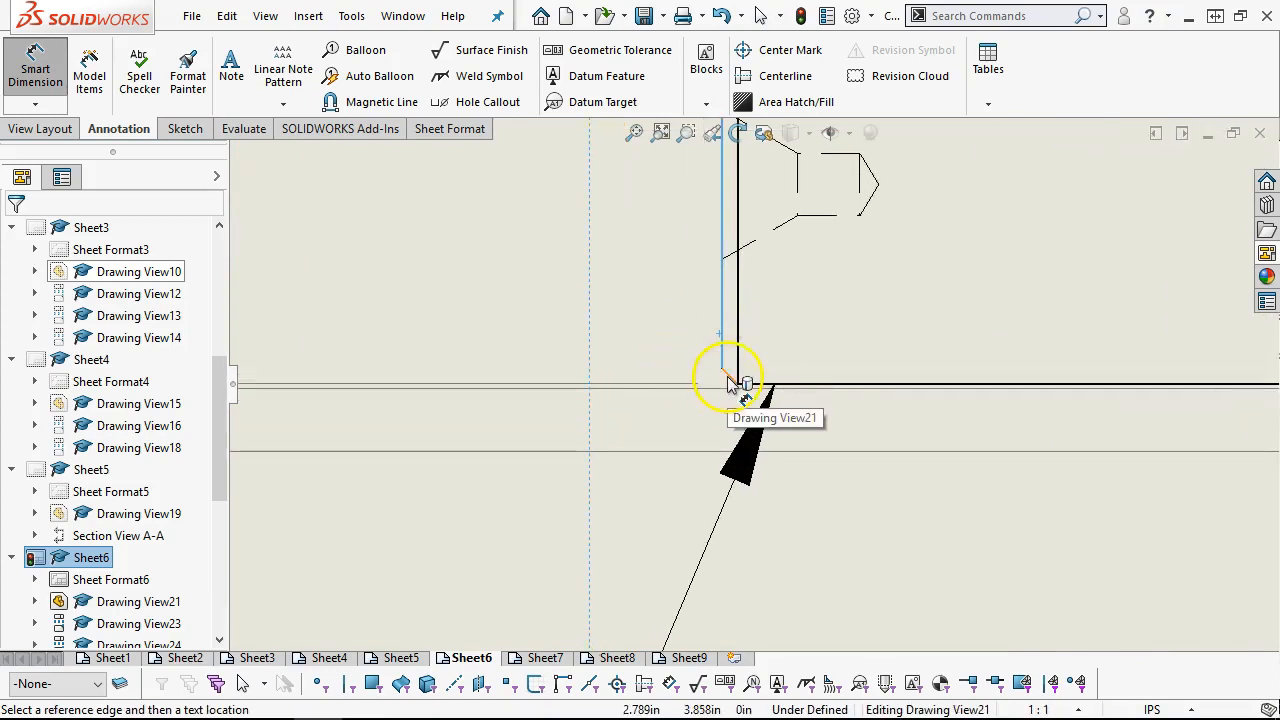
pyautogui.click(728, 380)
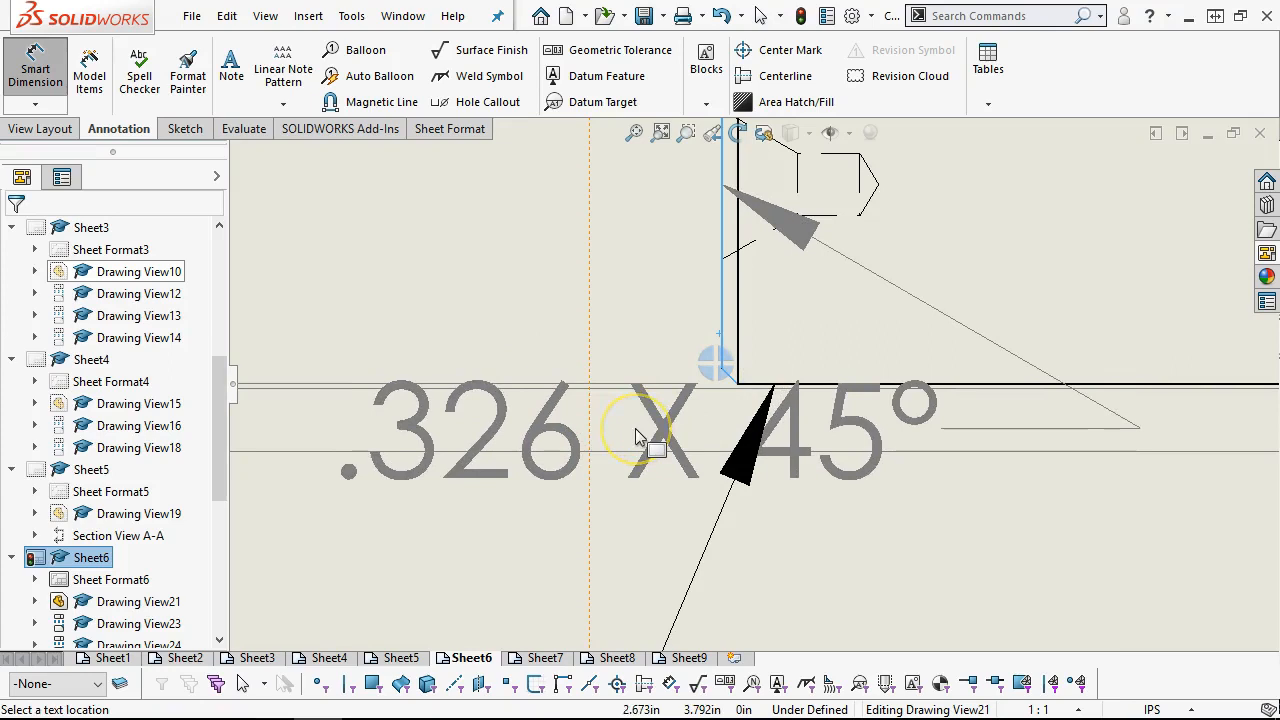
pyautogui.press('Escape')
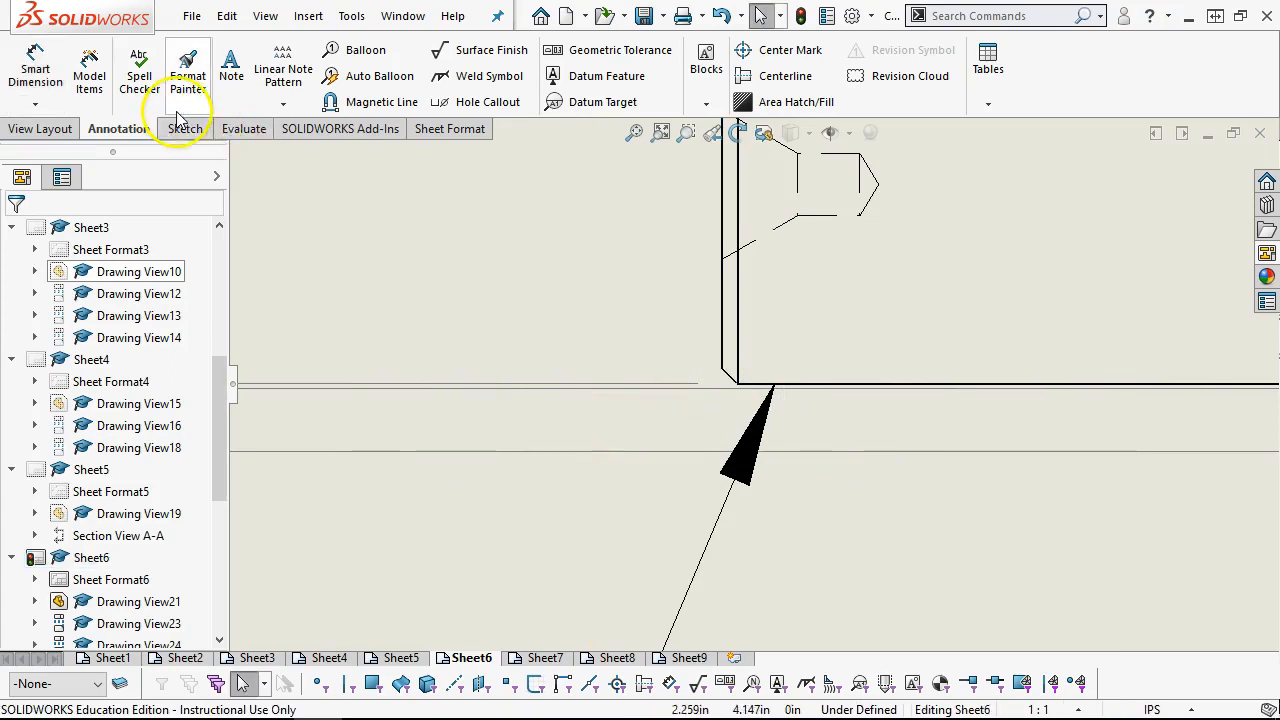
# Add a chamfer dimension to the lower corner of the shaft's plain end, using the chamfer edge and end face, and place it below the dimension lines
pyautogui.click(35, 104)
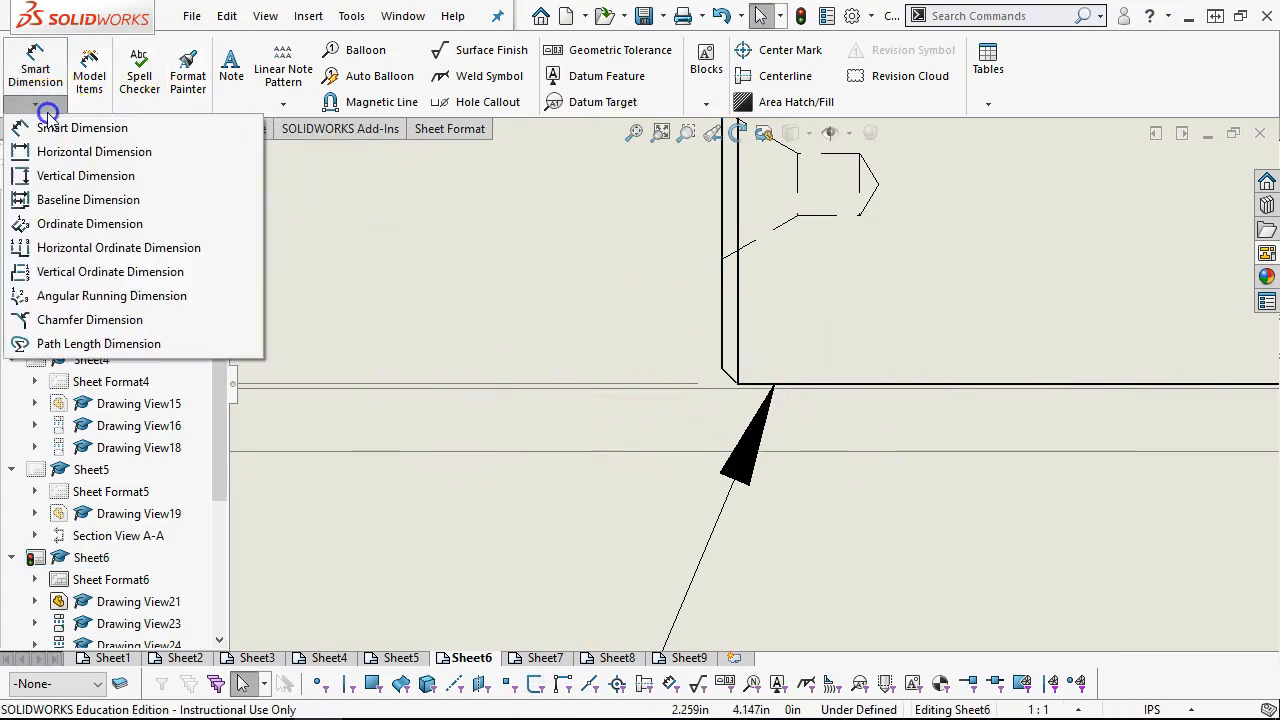
pyautogui.click(90, 326)
pyautogui.click(736, 376)
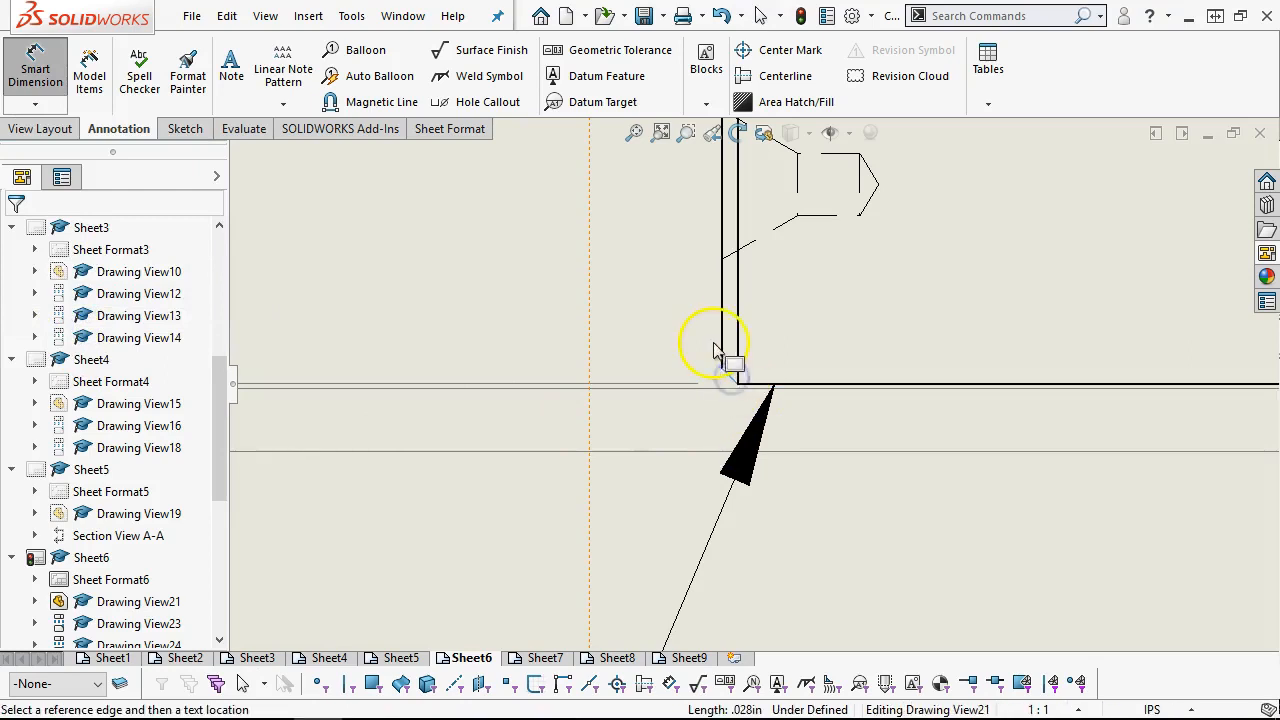
pyautogui.click(722, 350)
pyautogui.scroll(3, 500, 505)
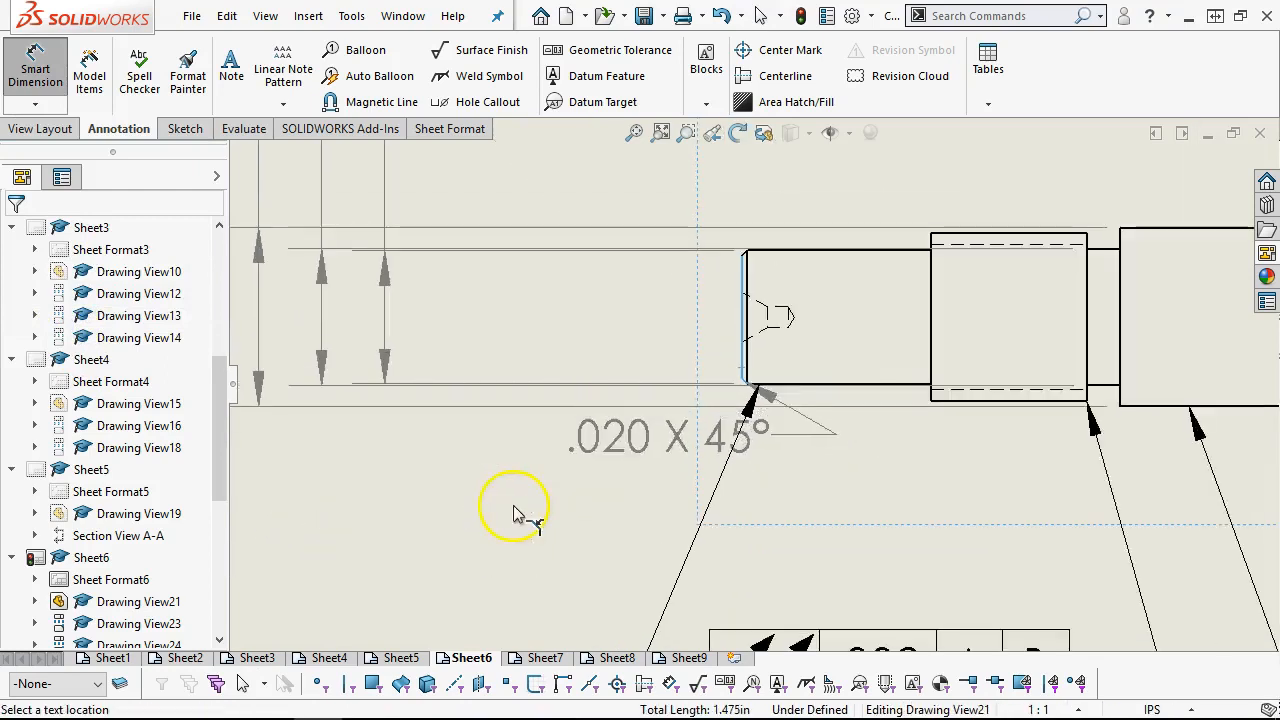
pyautogui.click(318, 576)
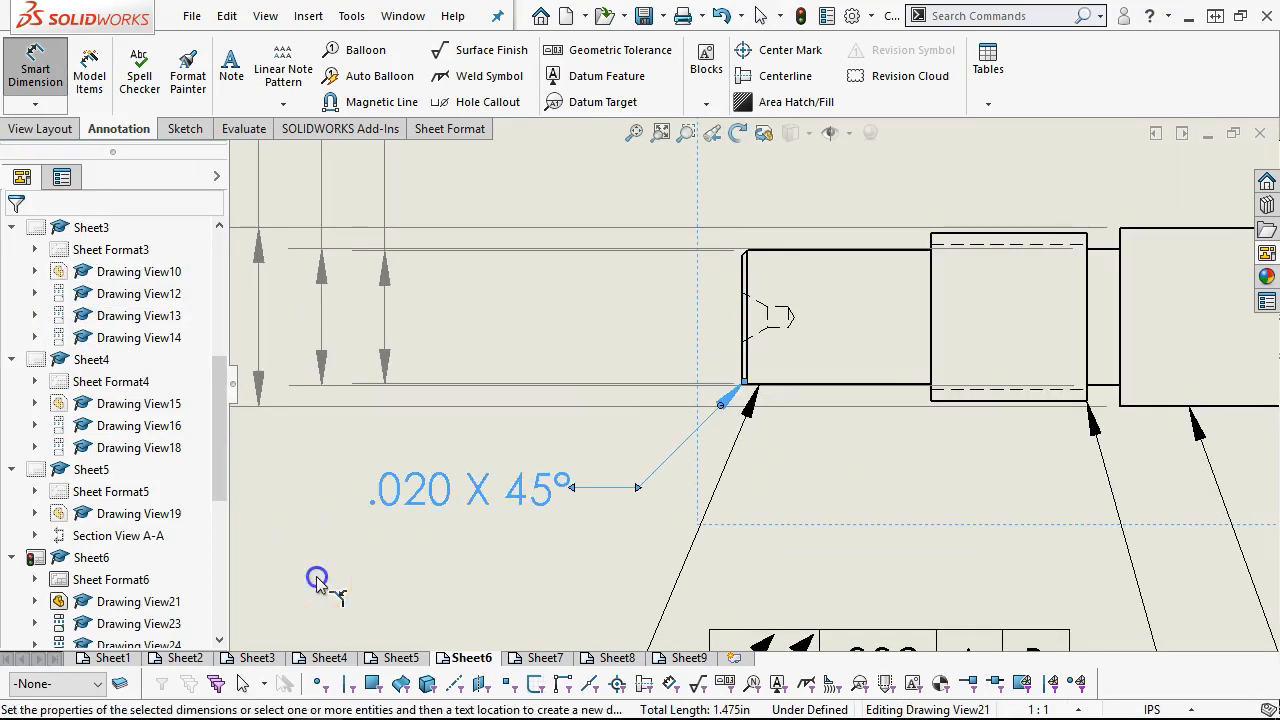
pyautogui.click(389, 565)
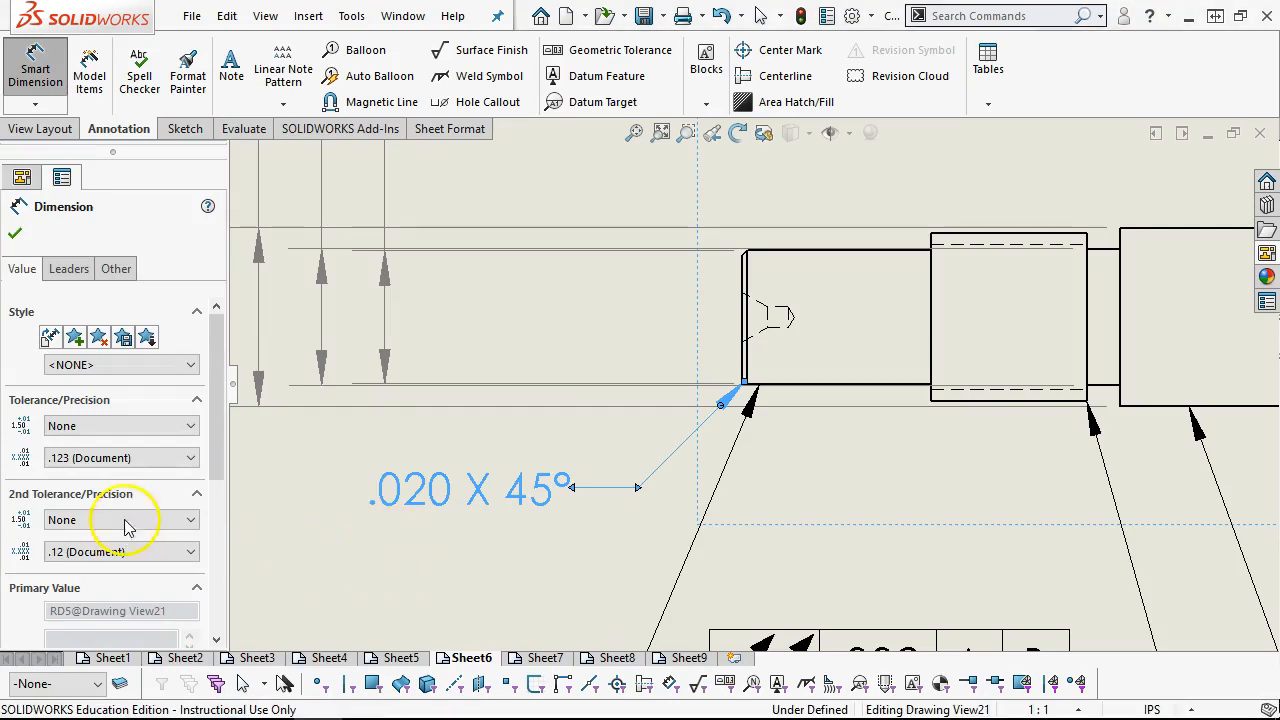
# Set the chamfer dimension's primary precision to two decimal places (.12)
pyautogui.click(150, 465)
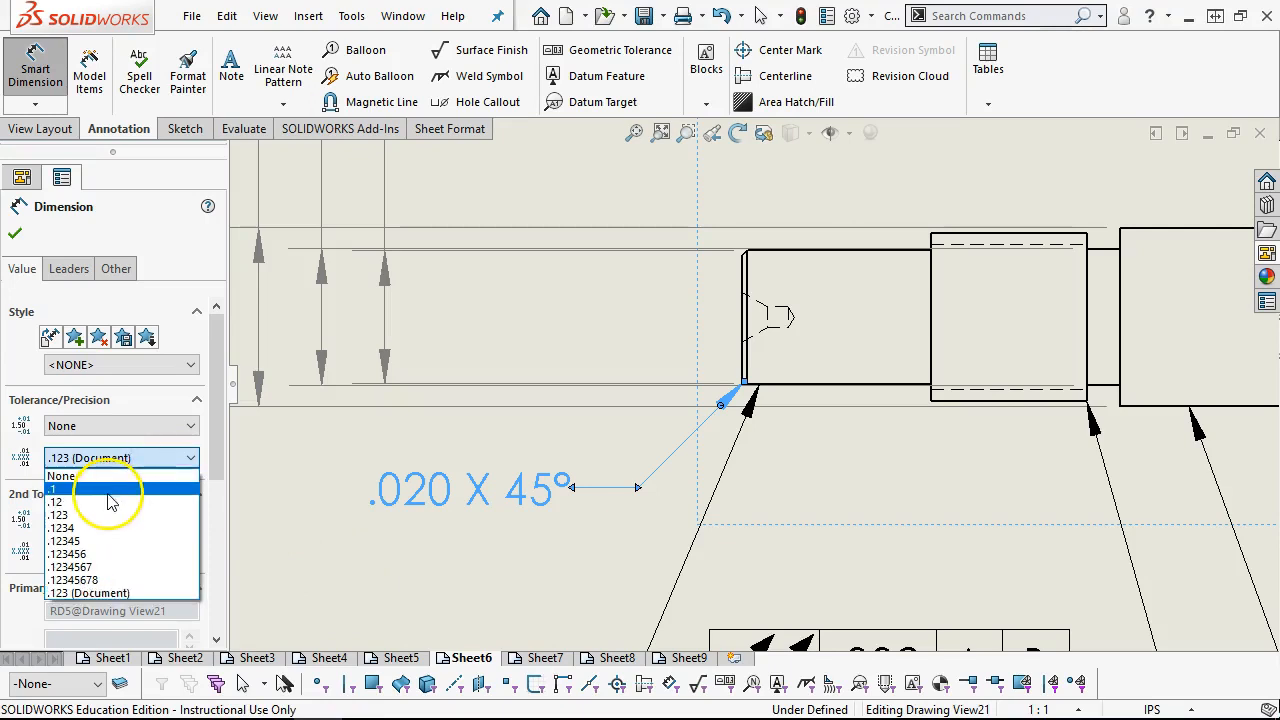
pyautogui.click(108, 499)
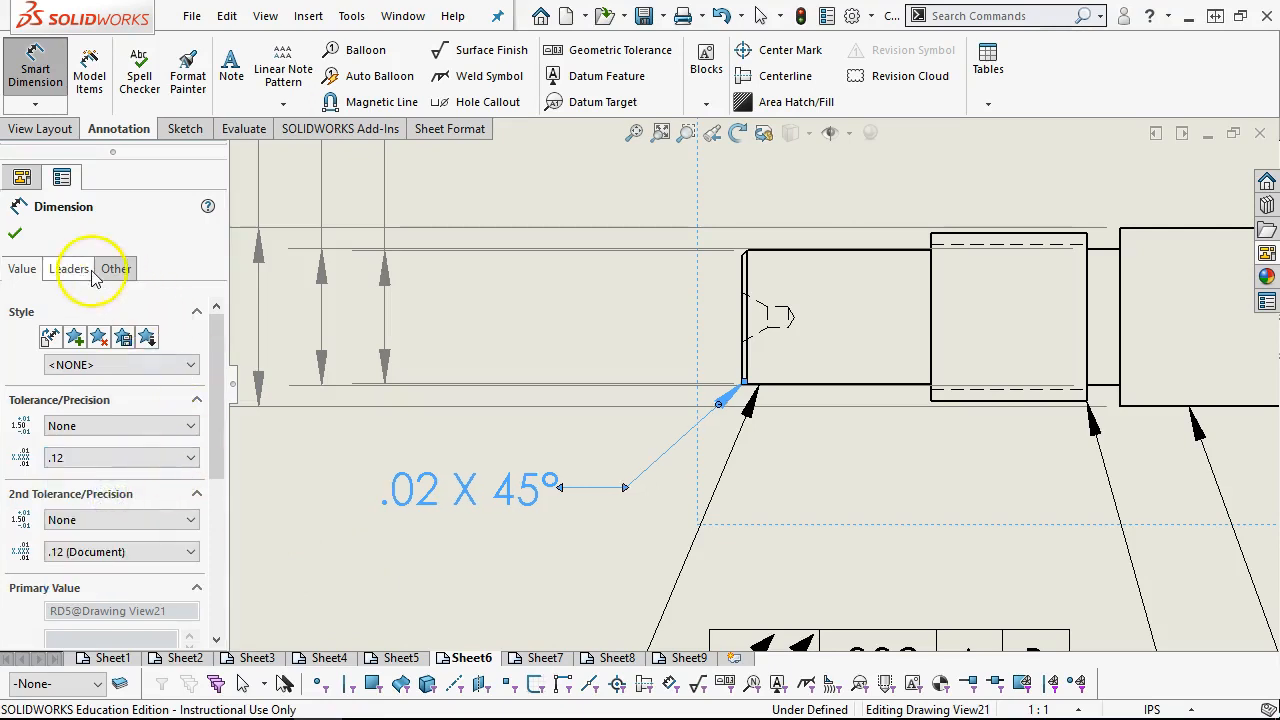
pyautogui.click(14, 233)
# Prefix the chamfer dimension's text with "2X" and adjust its position below the shaft's plain end
pyautogui.click(483, 490)
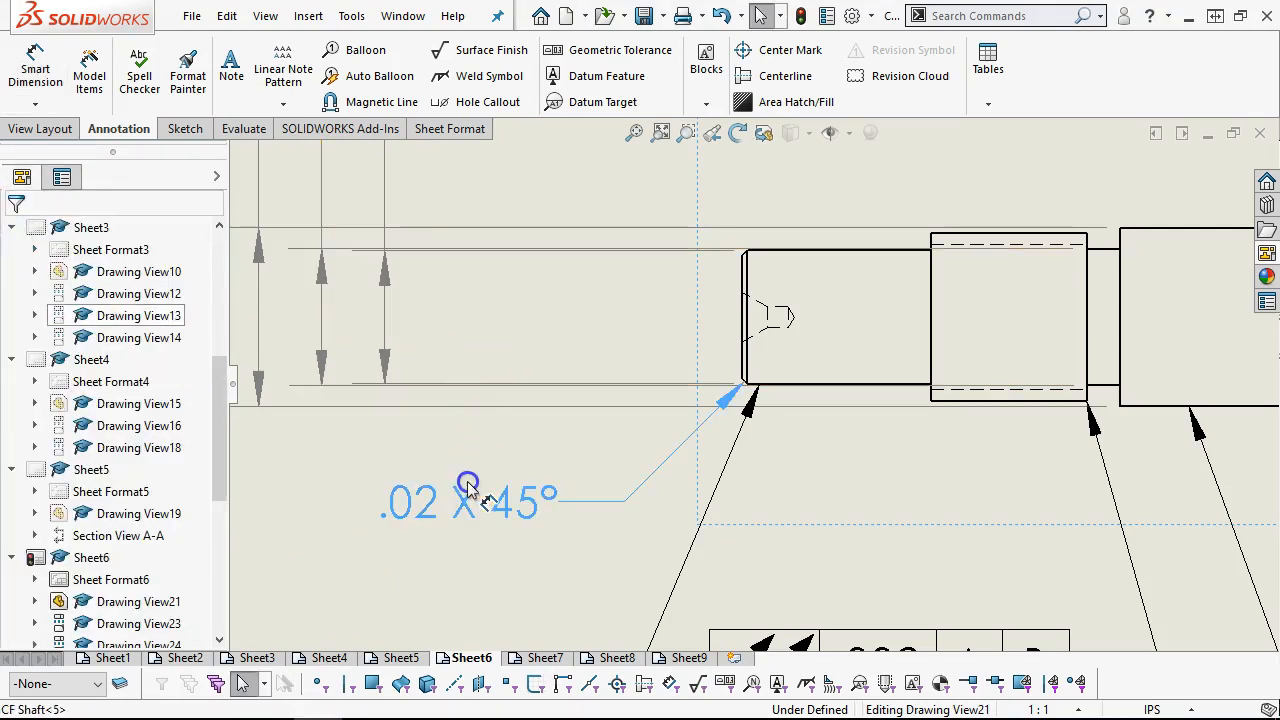
pyautogui.scroll(3, 829, 480)
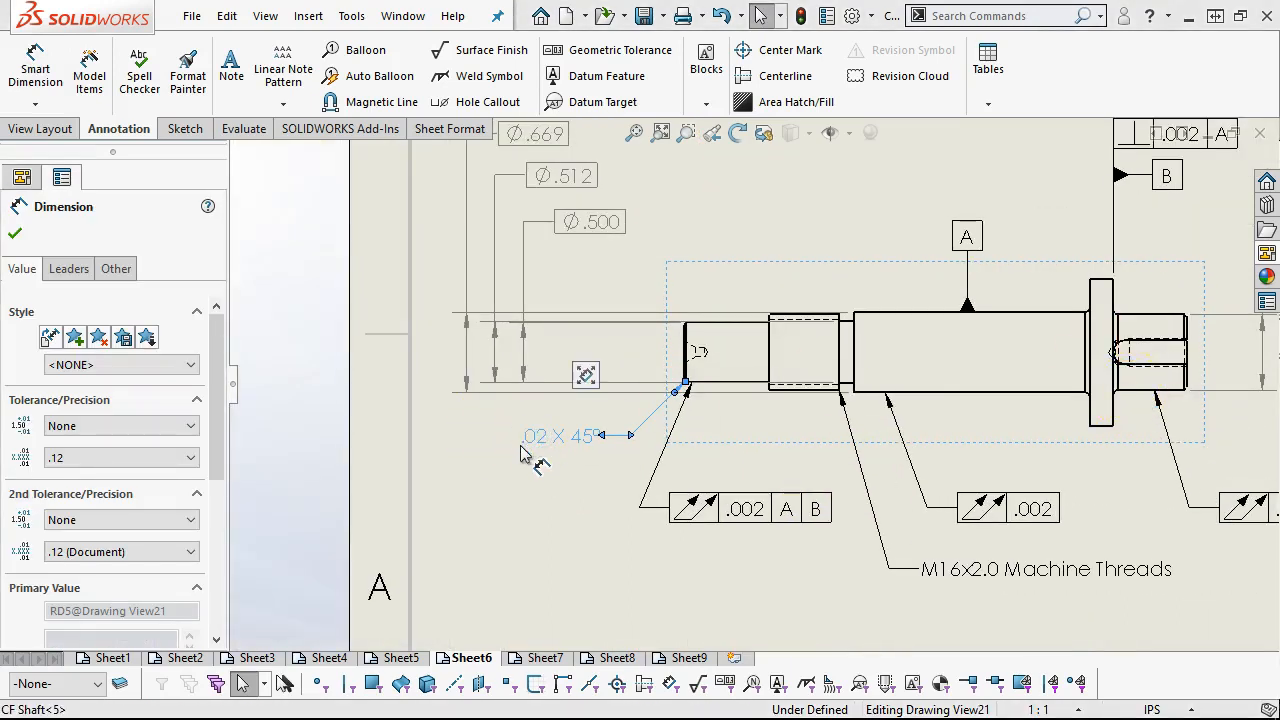
pyautogui.moveTo(220, 423); pyautogui.dragTo(223, 521)
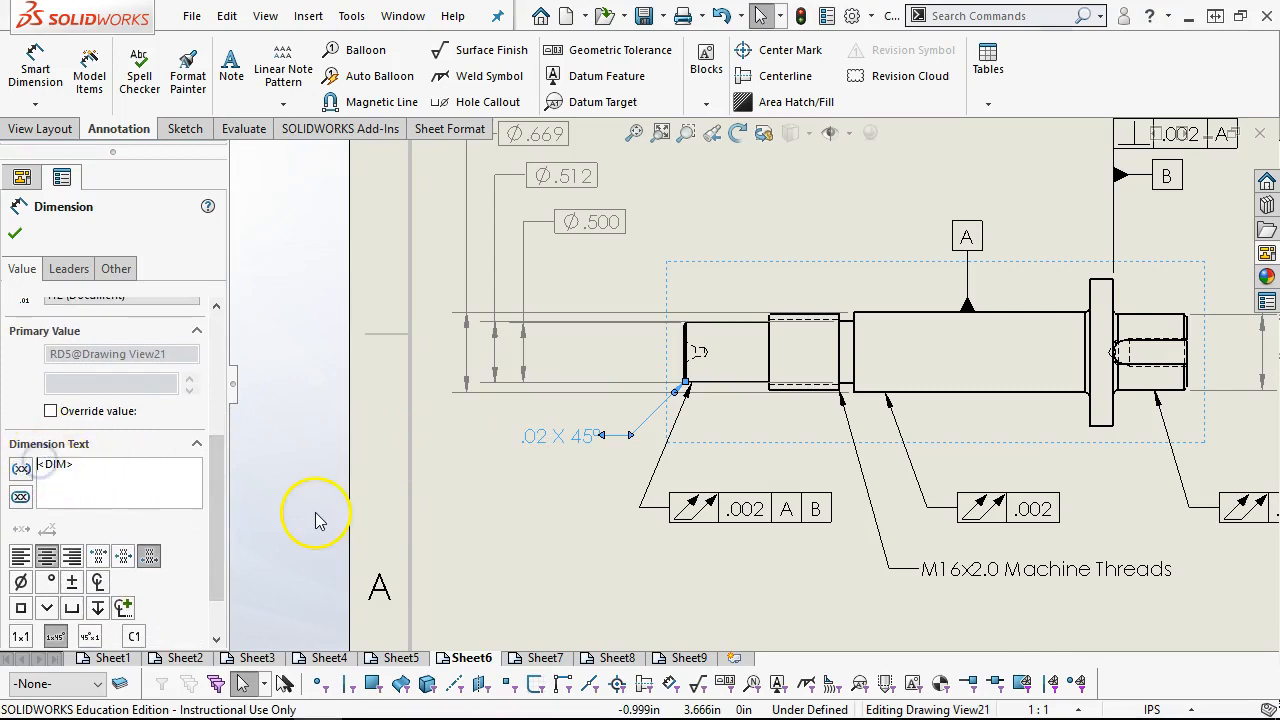
pyautogui.write('2X')
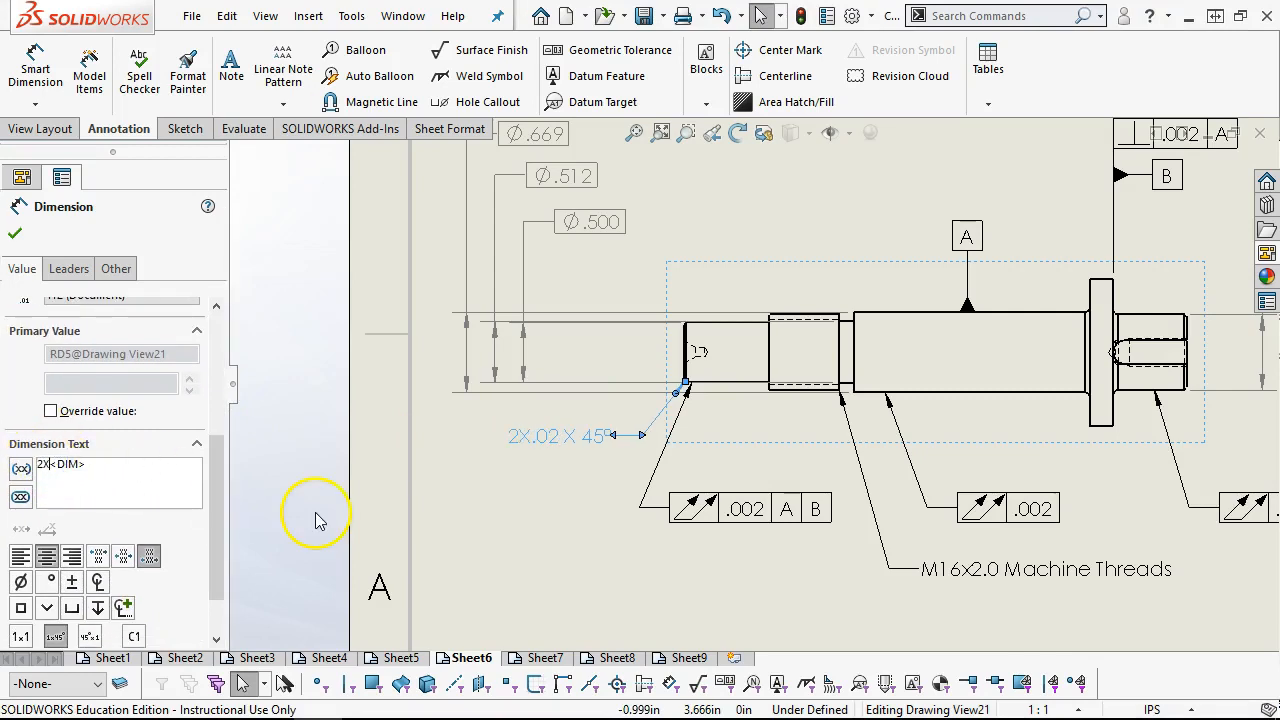
pyautogui.click(14, 233)
pyautogui.click(543, 438)
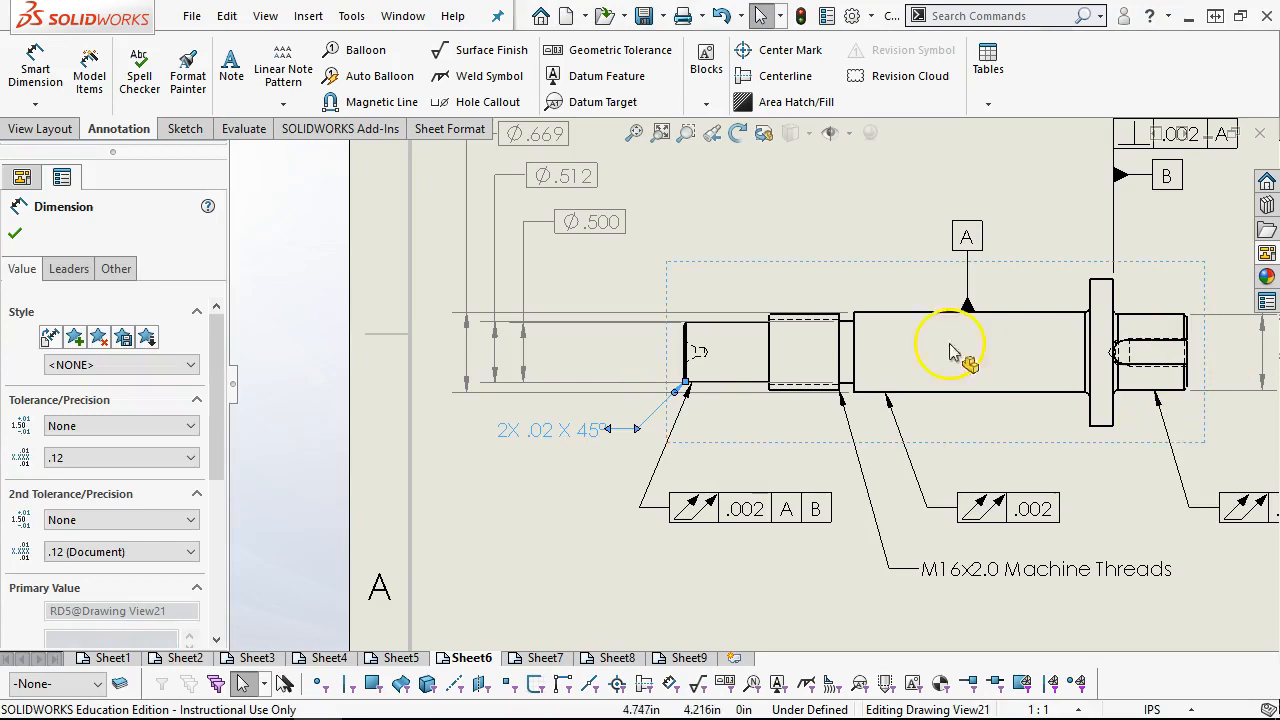
# Examine the shaft's plain end, keyed end and end view for features that still need dimensions
pyautogui.click(753, 259)
pyautogui.scroll(-3, 1138, 379)
pyautogui.scroll(2, 1130, 370)
pyautogui.scroll(2, 1130, 374)
pyautogui.scroll(-1, 503, 309)
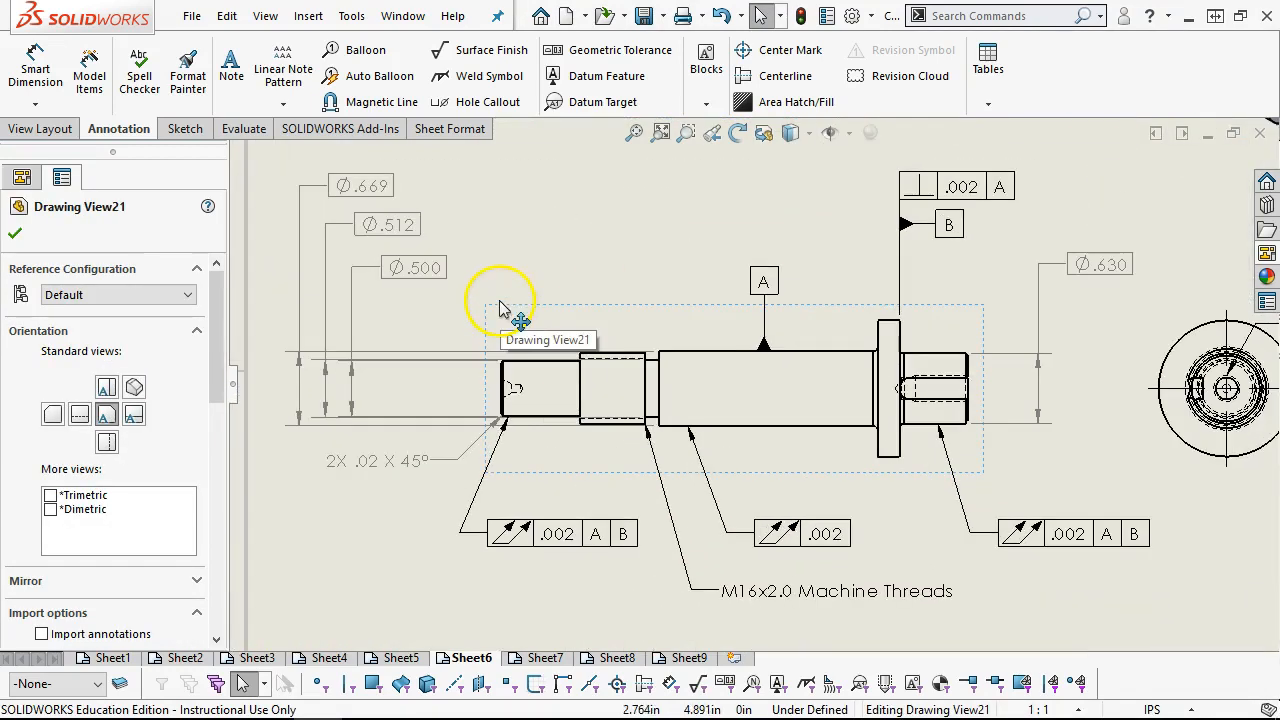
pyautogui.scroll(-1, 650, 395)
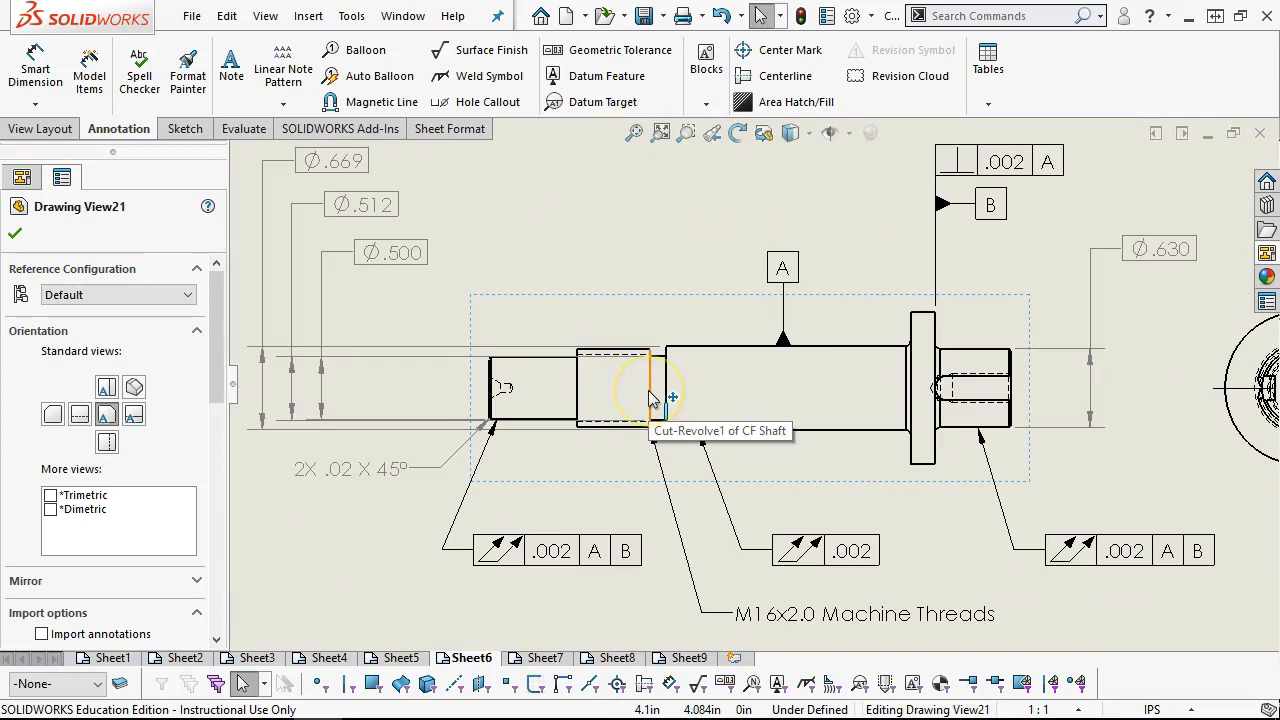
pyautogui.click(502, 394)
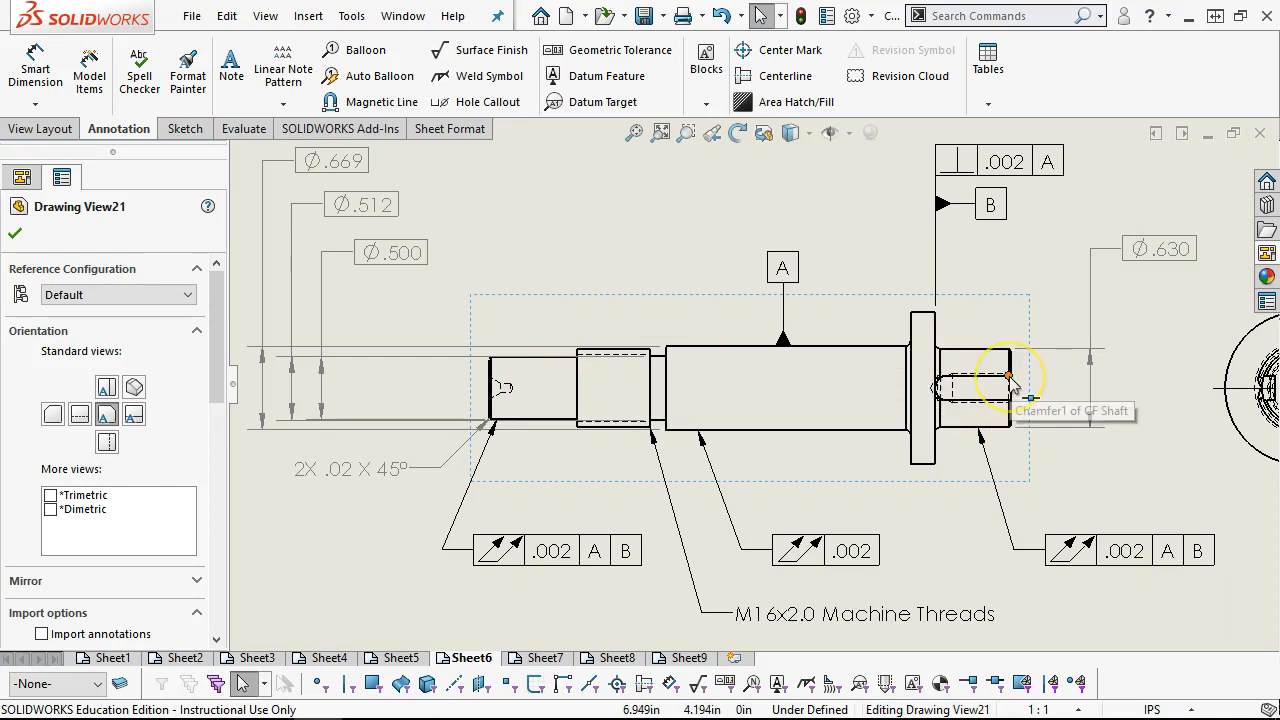
pyautogui.scroll(2, 1035, 405)
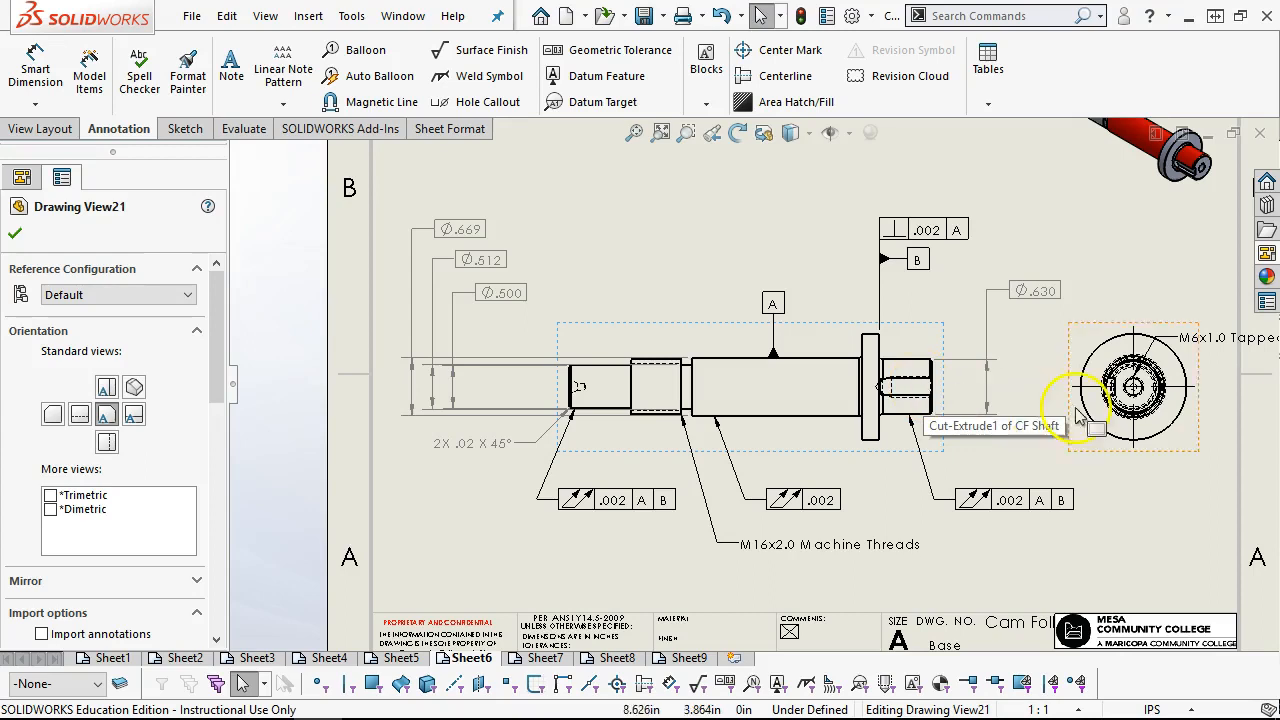
pyautogui.click(922, 401)
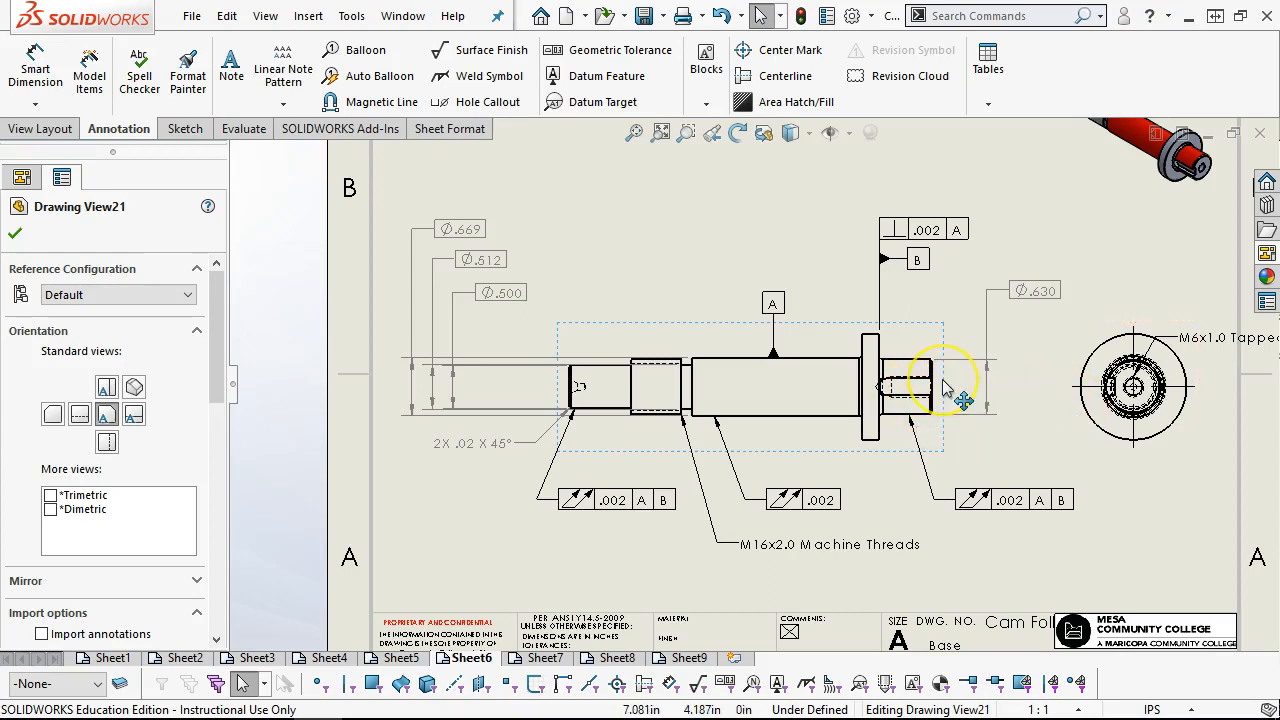
pyautogui.click(923, 362)
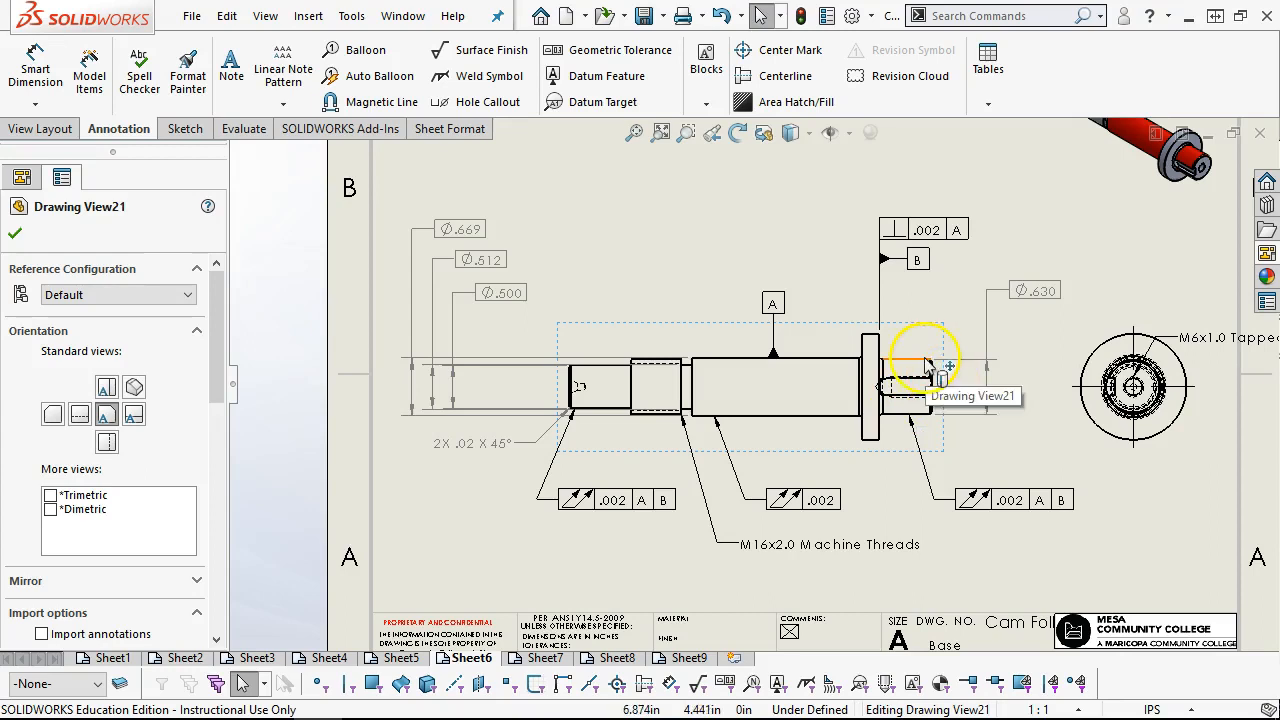
pyautogui.click(708, 229)
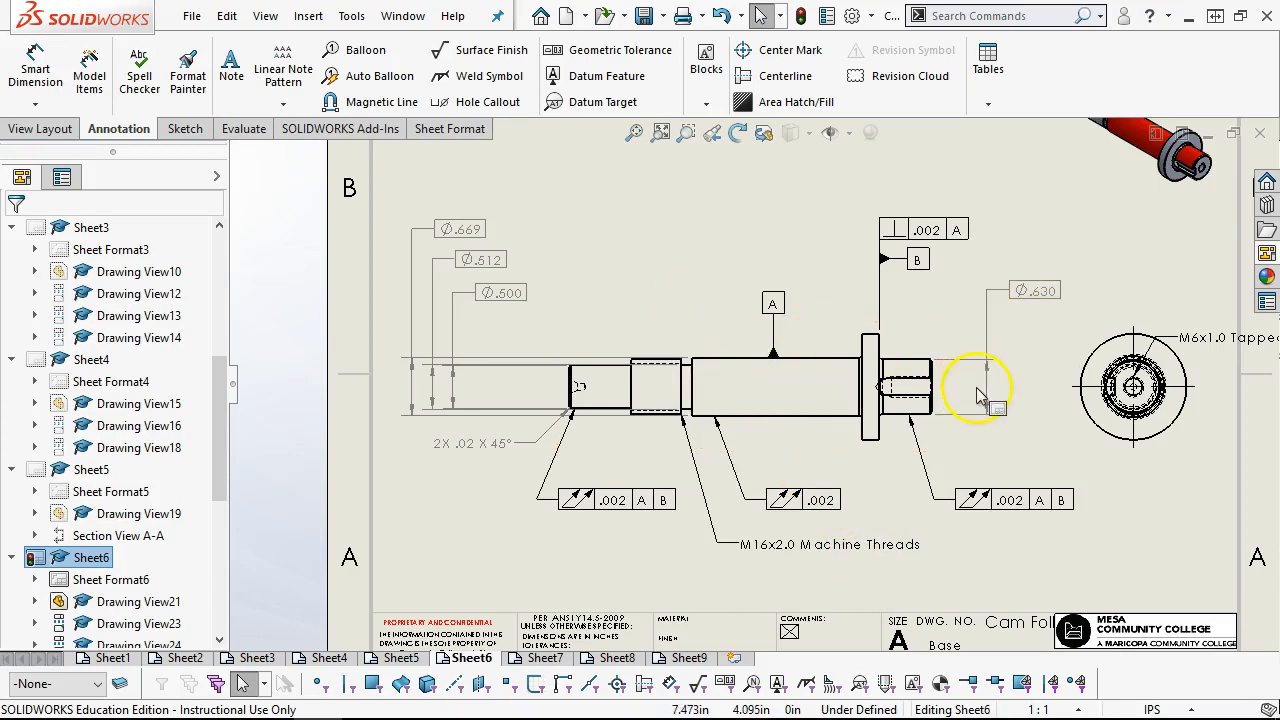
pyautogui.scroll(-2, 995, 405)
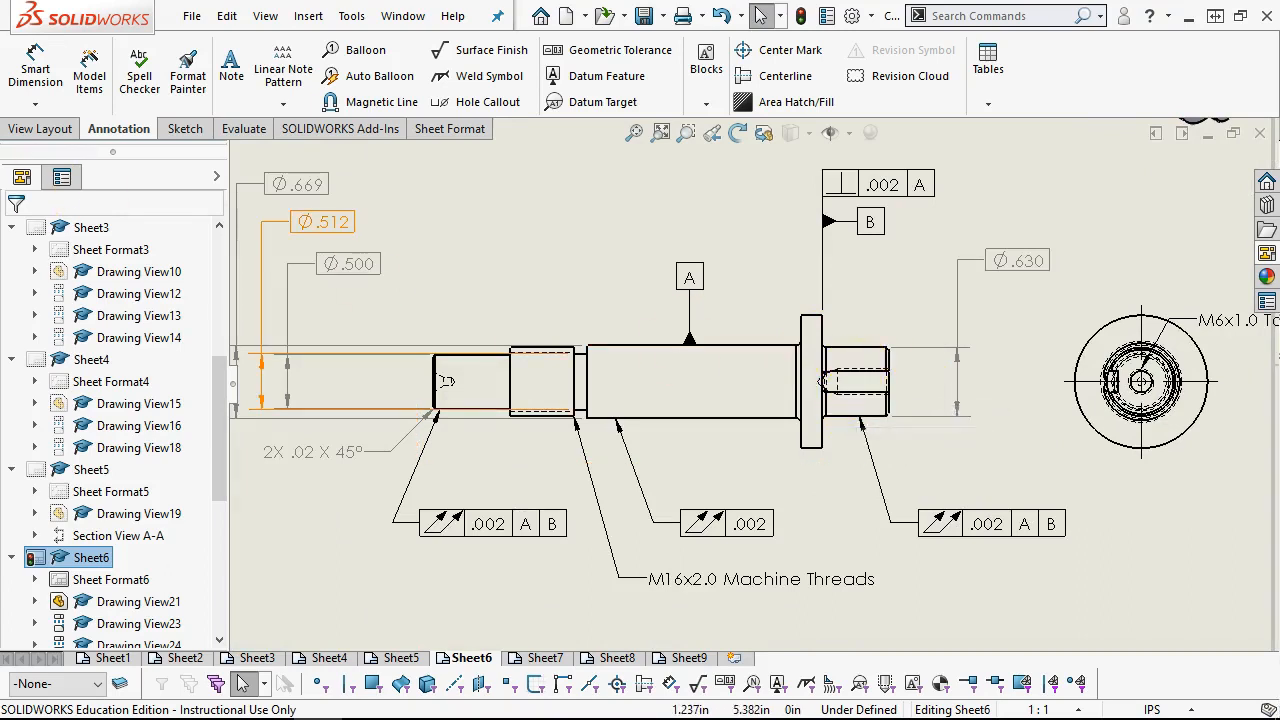
# Start an ordinate dimension set with its zero on the shaft's plain end face, placed above the shaft
pyautogui.click(20, 128)
pyautogui.click(35, 68)
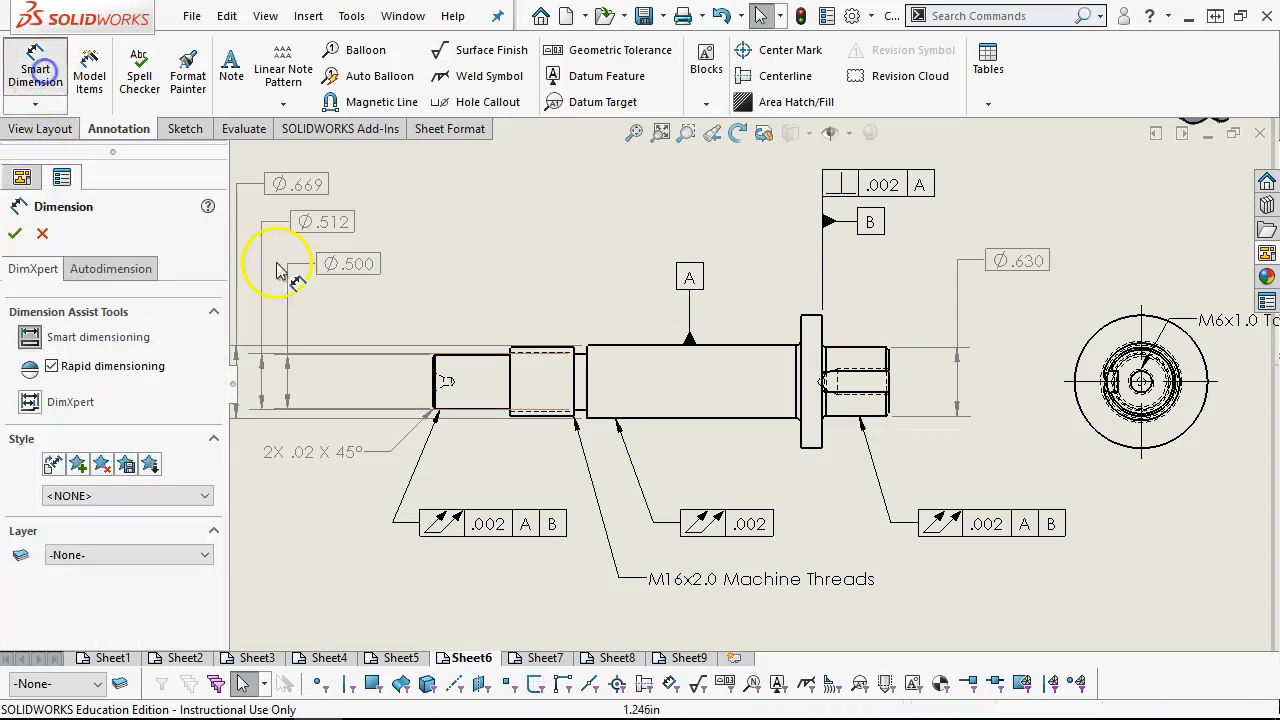
pyautogui.scroll(-5, 450, 370)
pyautogui.scroll(5, 535, 388)
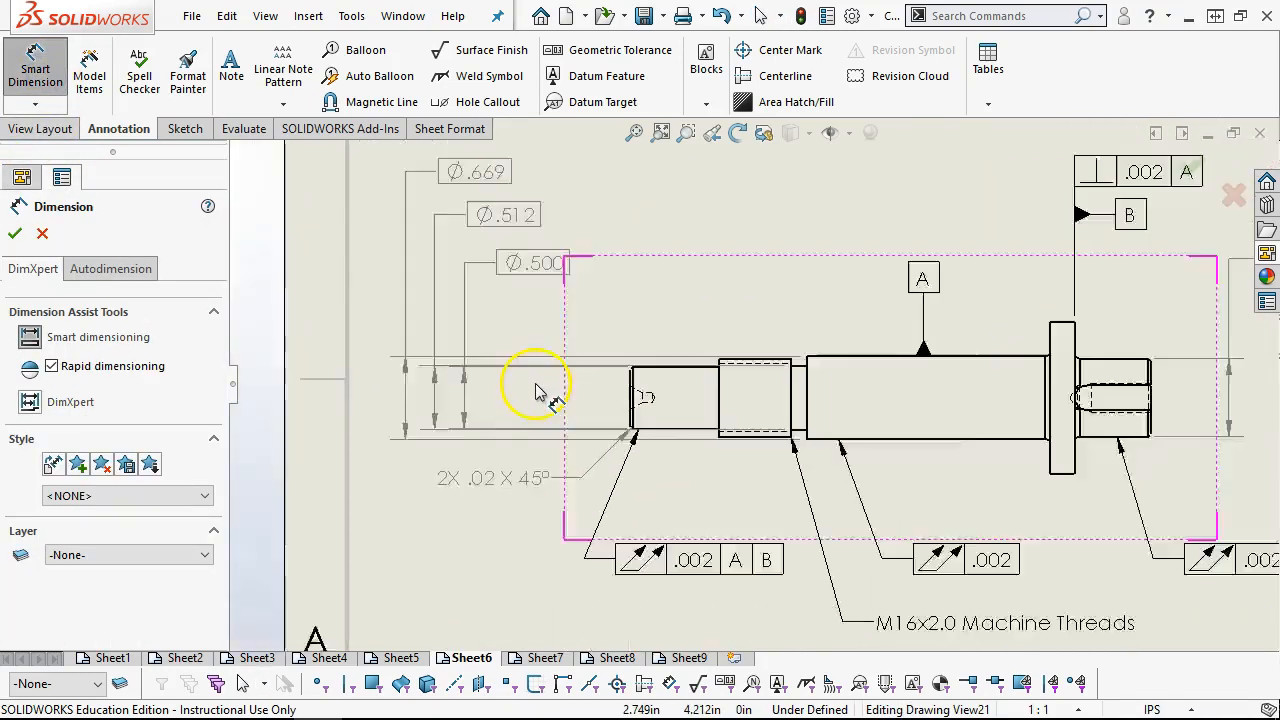
pyautogui.click(35, 104)
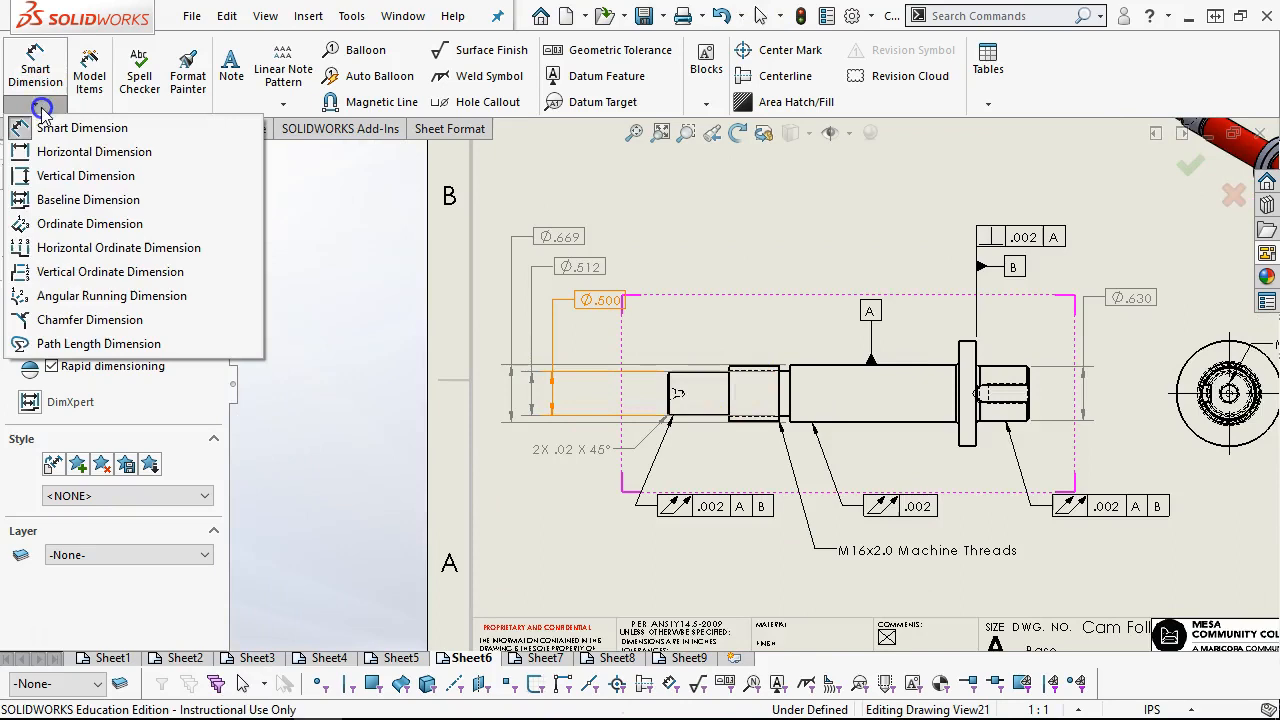
pyautogui.click(97, 222)
pyautogui.scroll(-3, 690, 418)
pyautogui.scroll(-3, 690, 418)
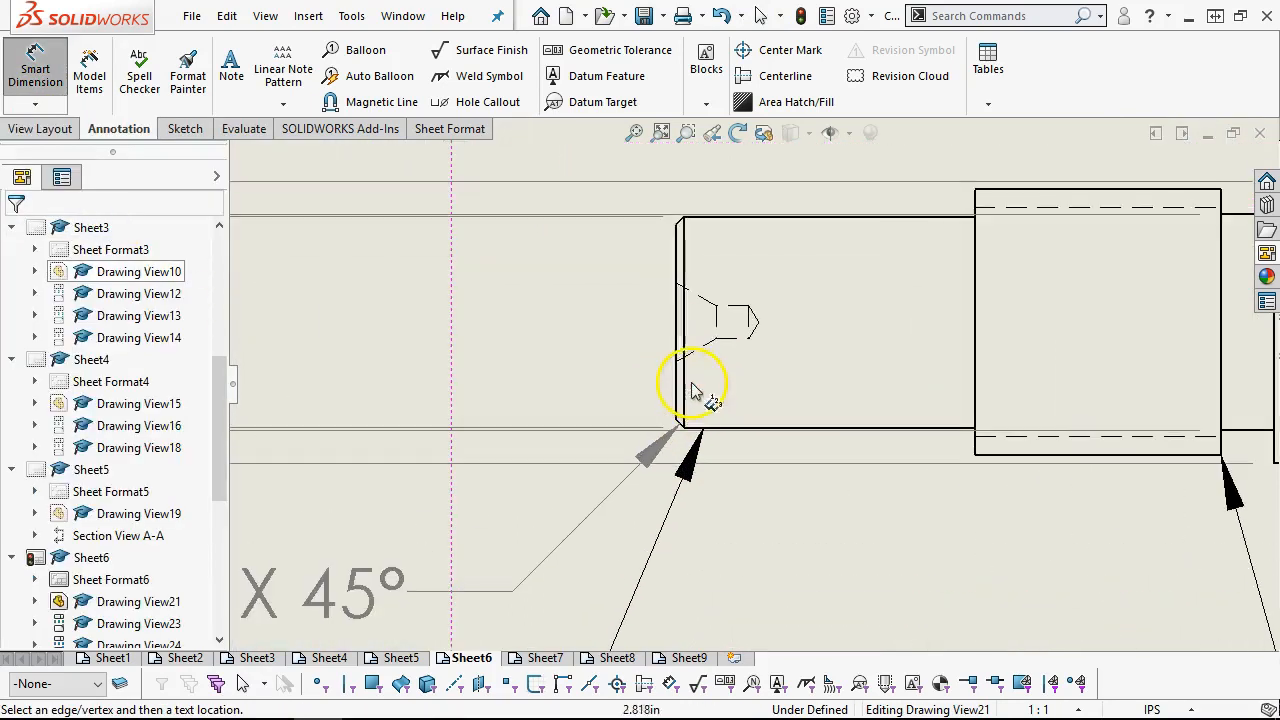
pyautogui.click(678, 352)
pyautogui.scroll(3, 686, 290)
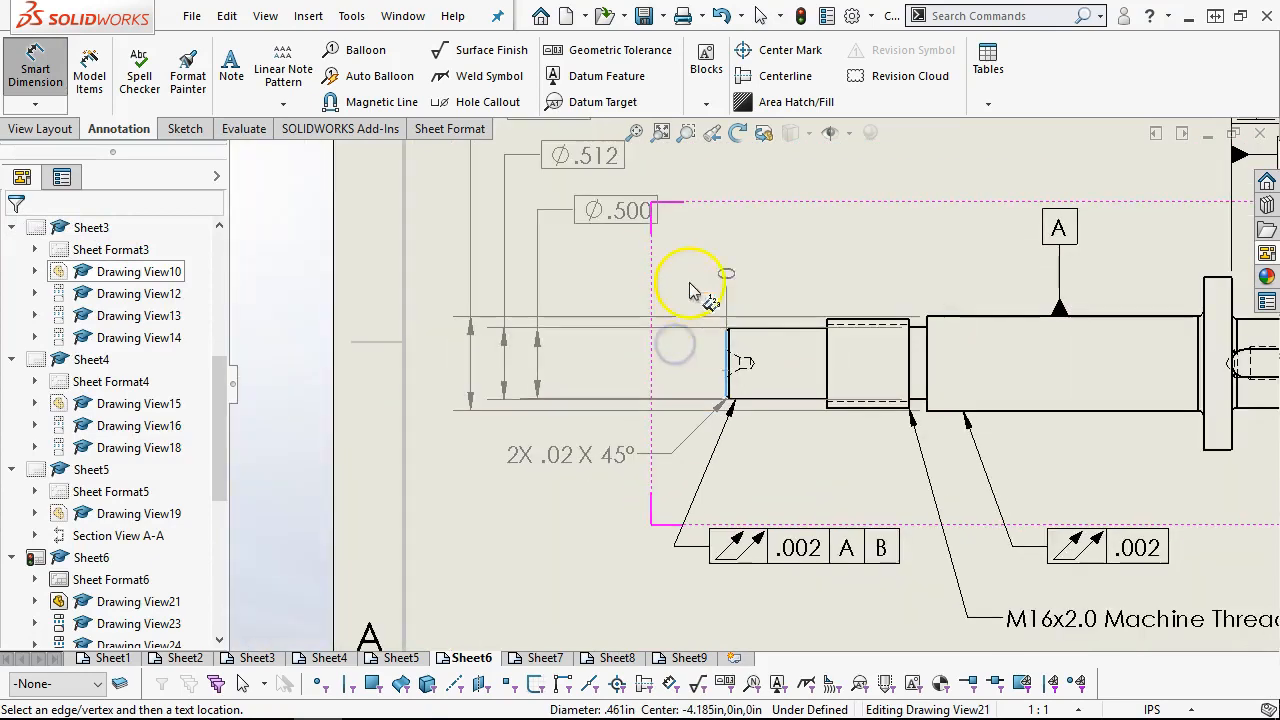
pyautogui.click(733, 222)
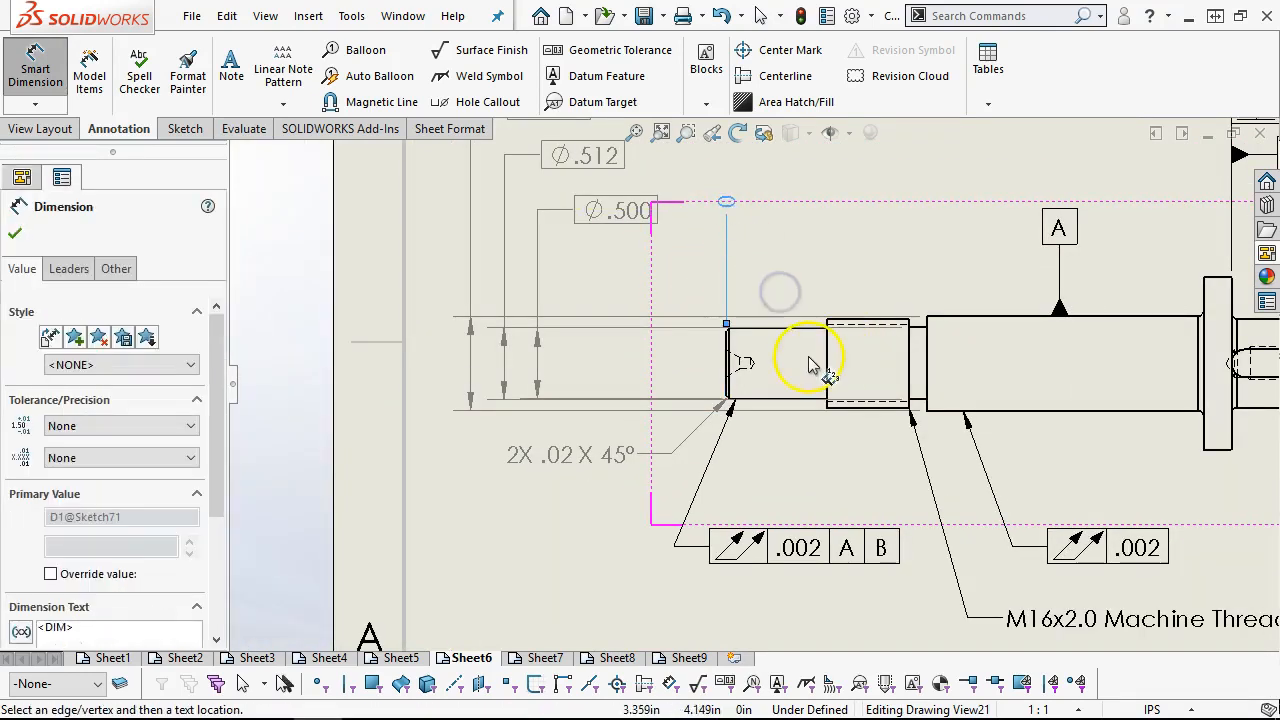
# Add ordinate dimensions to both ends of the threaded section and to the start of the main shaft body
pyautogui.scroll(-2, 836, 335)
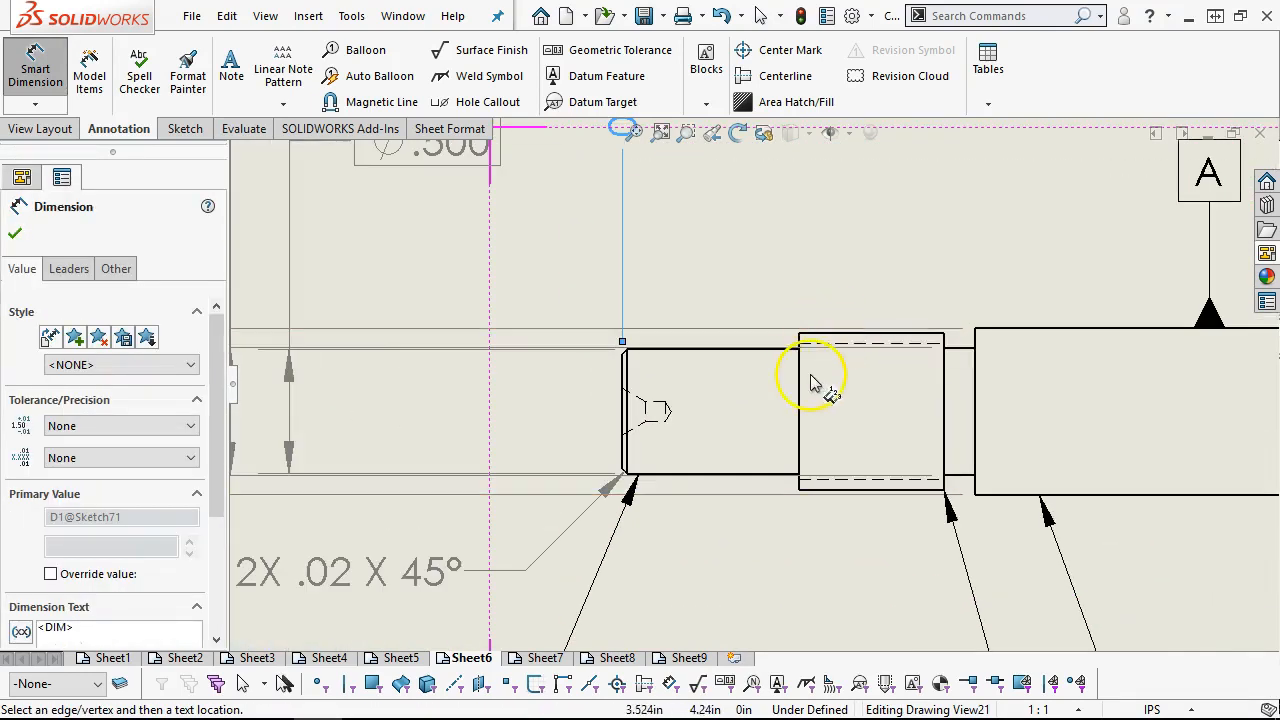
pyautogui.click(800, 385)
pyautogui.scroll(2, 967, 348)
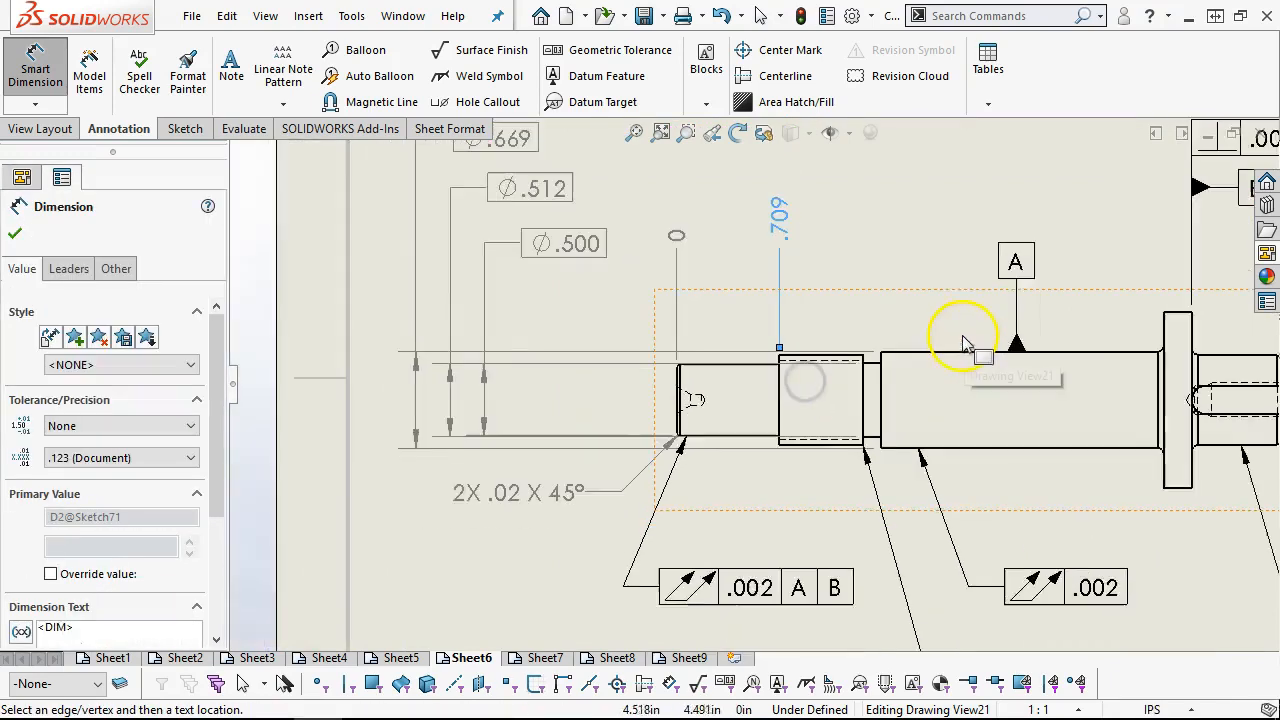
pyautogui.scroll(-2, 885, 336)
pyautogui.click(835, 425)
pyautogui.click(858, 430)
pyautogui.scroll(2, 930, 418)
pyautogui.scroll(-1, 1000, 380)
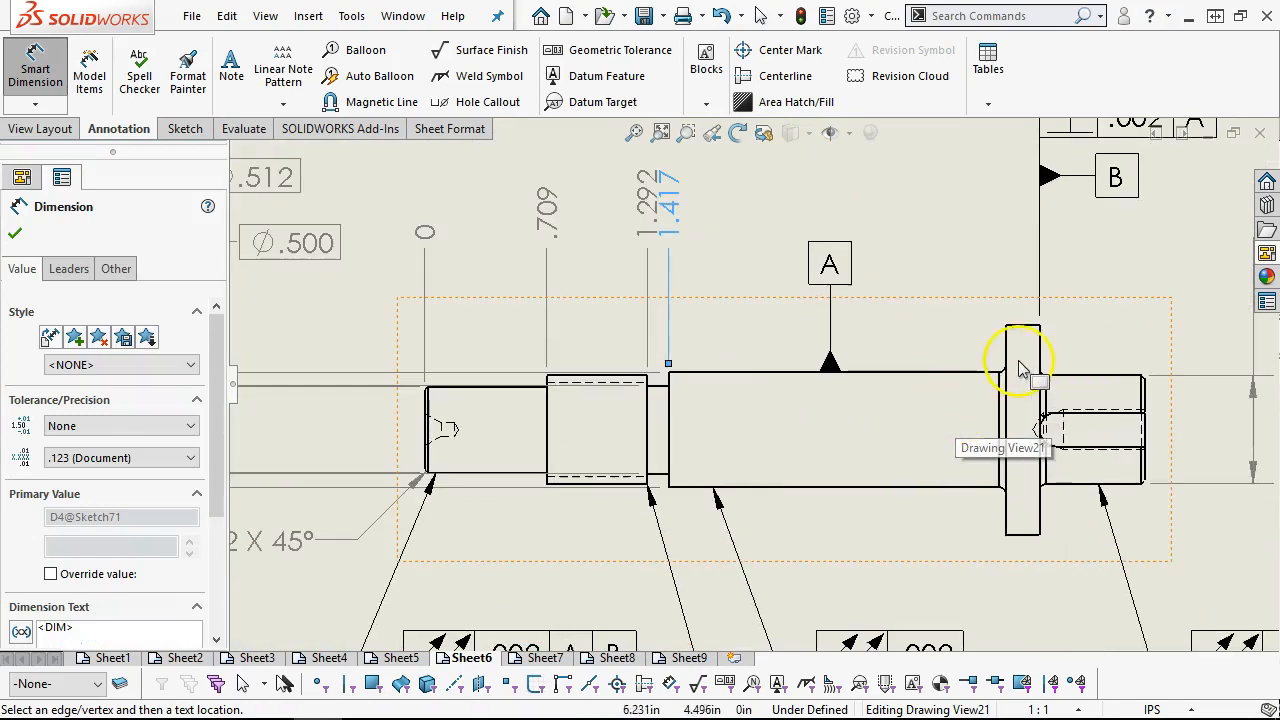
# Add ordinate dimensions to both flange faces and the keyed end face, and finish the ordinate set
pyautogui.click(1006, 350)
pyautogui.click(1041, 356)
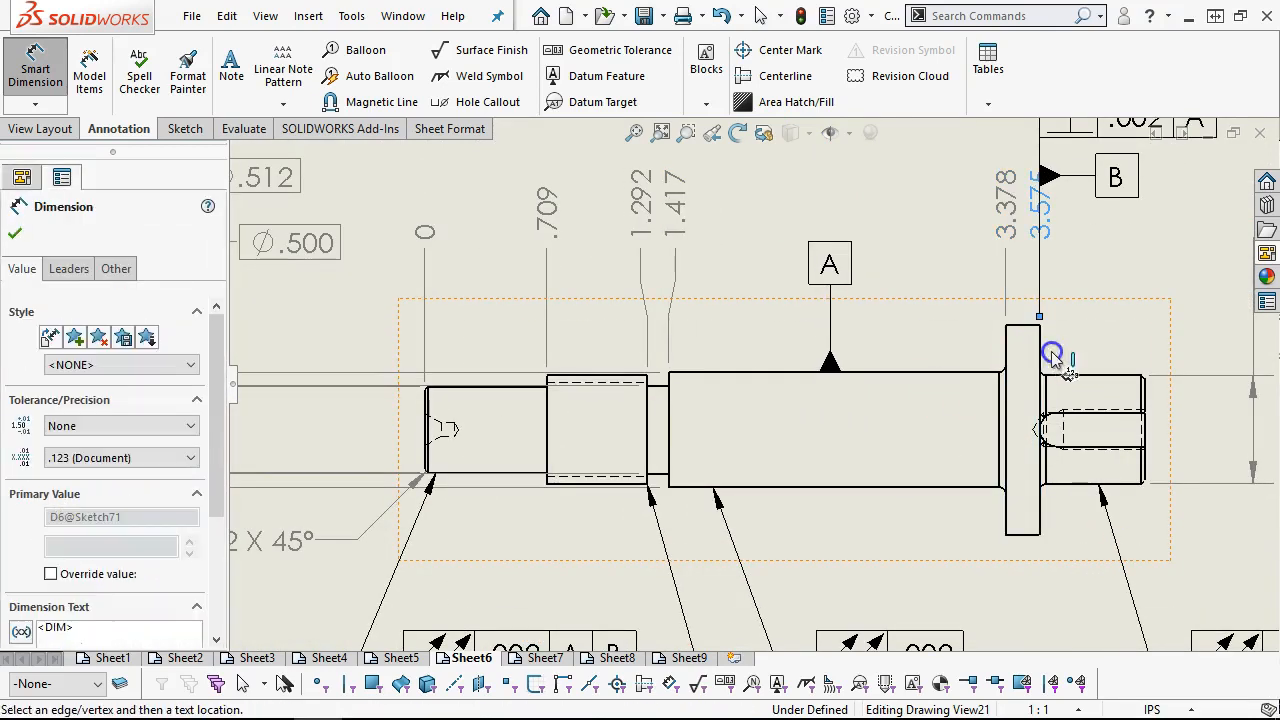
pyautogui.click(1145, 382)
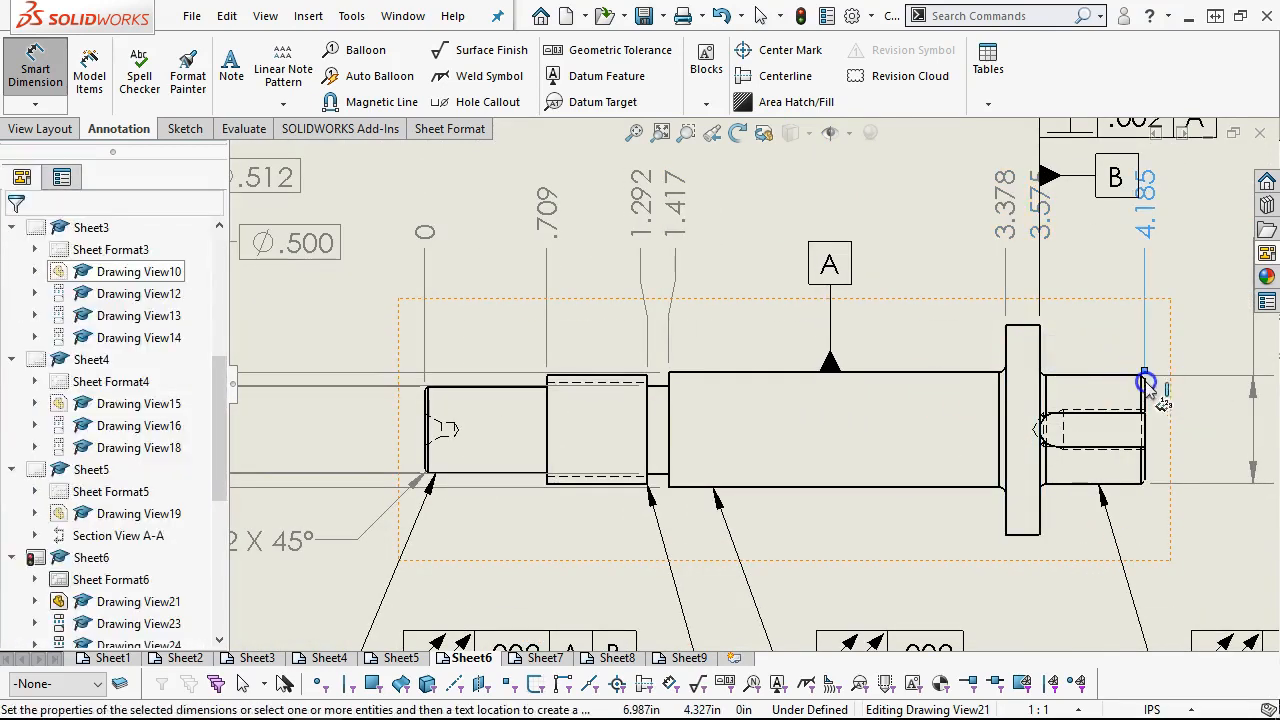
pyautogui.scroll(1, 1010, 265)
pyautogui.scroll(1, 1010, 265)
pyautogui.rightClick(1026, 236)
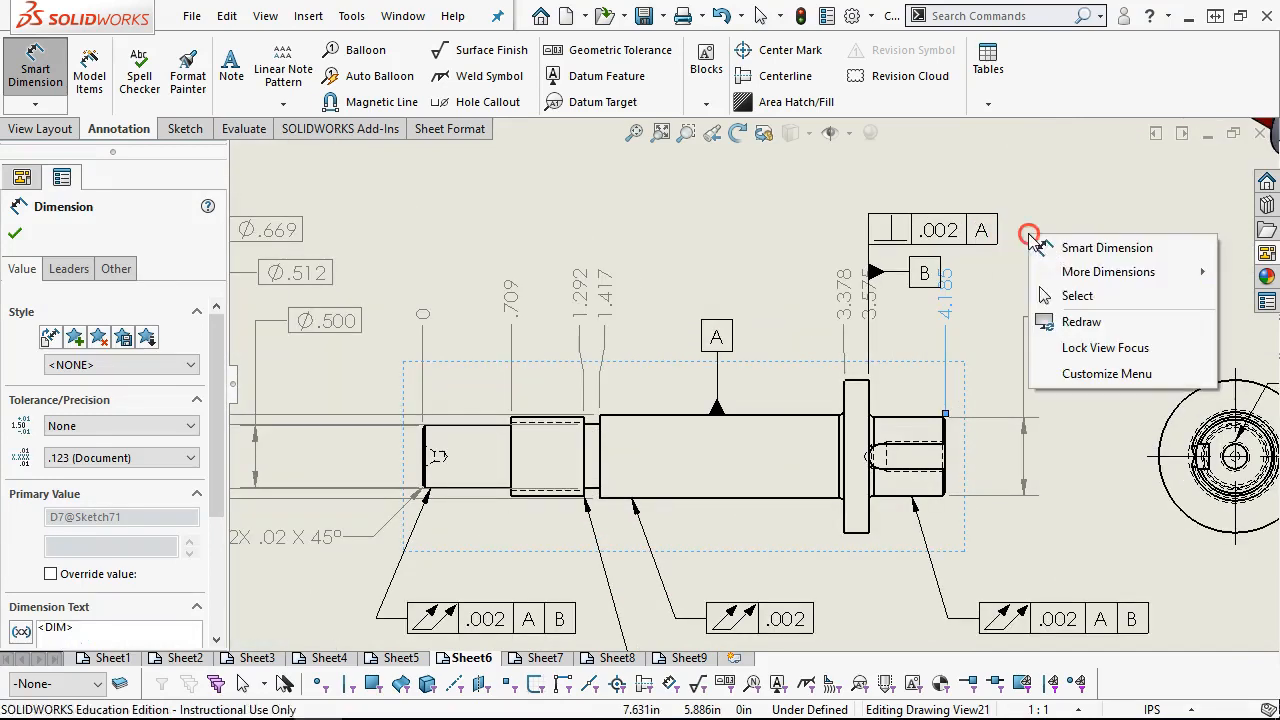
pyautogui.click(1060, 294)
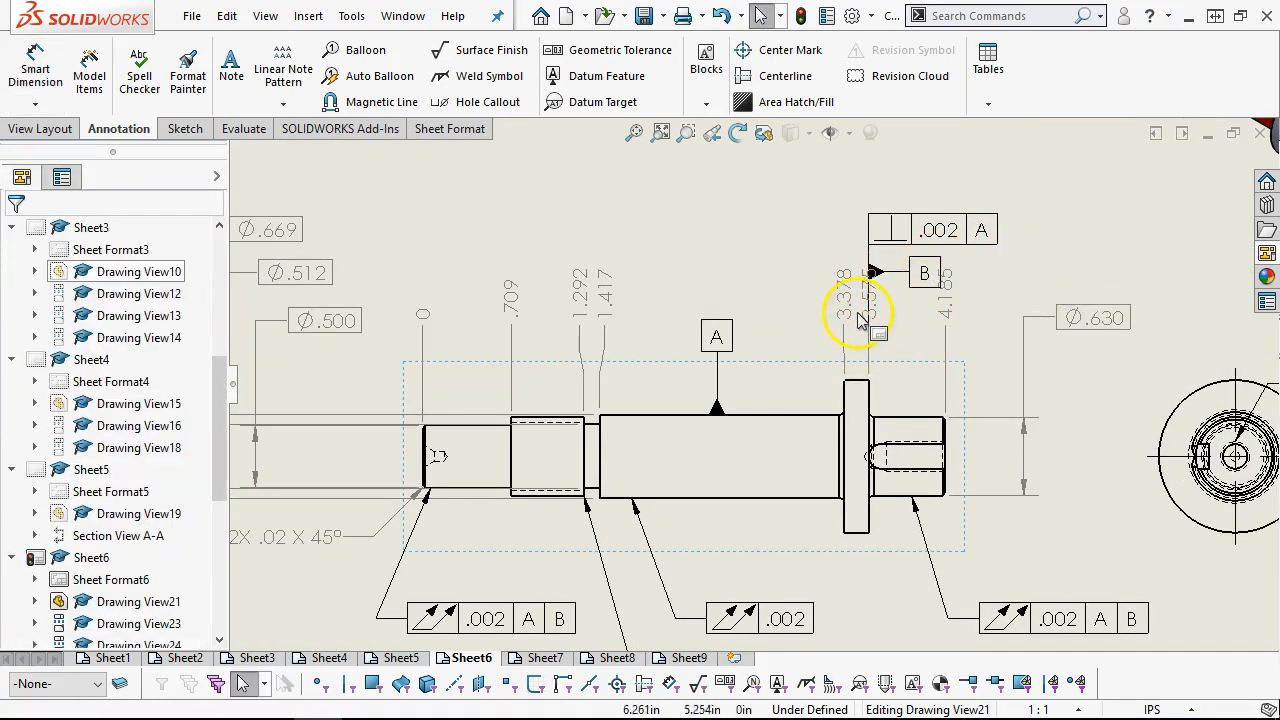
# Spread the two flange-face ordinate labels apart and raise the whole ordinate row slightly
pyautogui.moveTo(845, 312)
pyautogui.mouseDown()
pyautogui.moveTo(846, 186)
pyautogui.moveTo(851, 337)
pyautogui.moveTo(837, 329)
pyautogui.mouseUp()
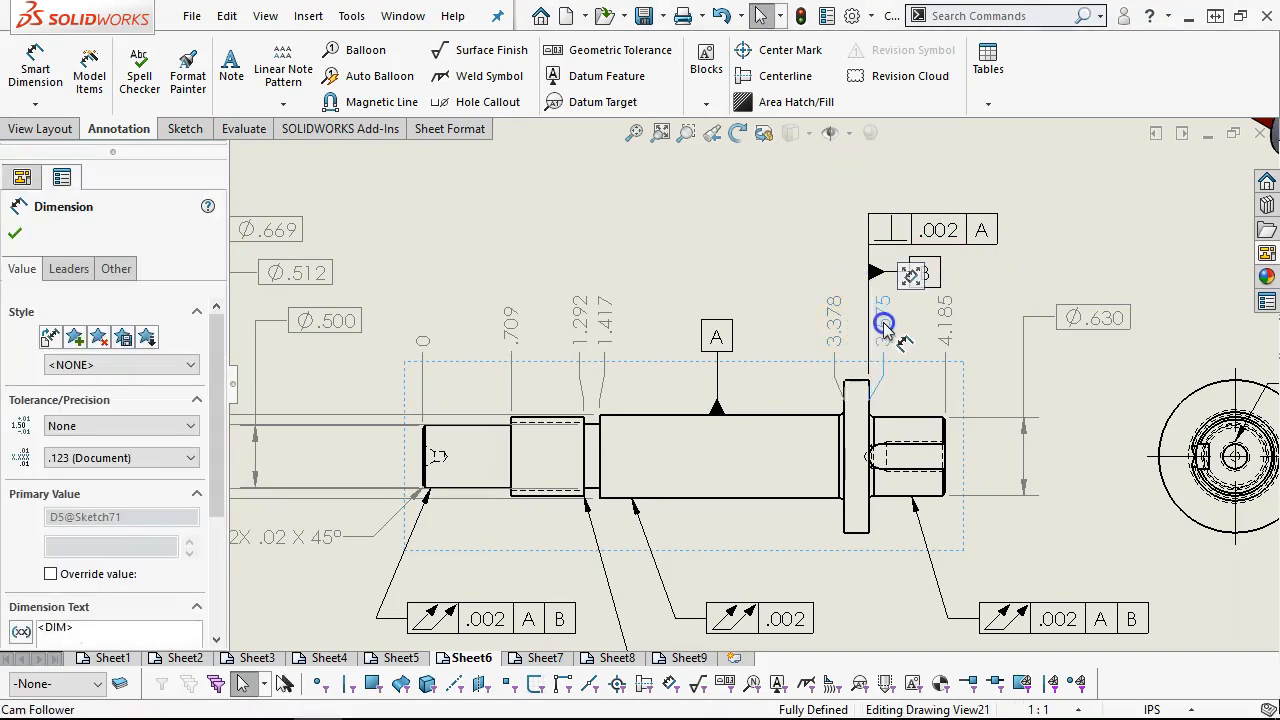
pyautogui.click(885, 325)
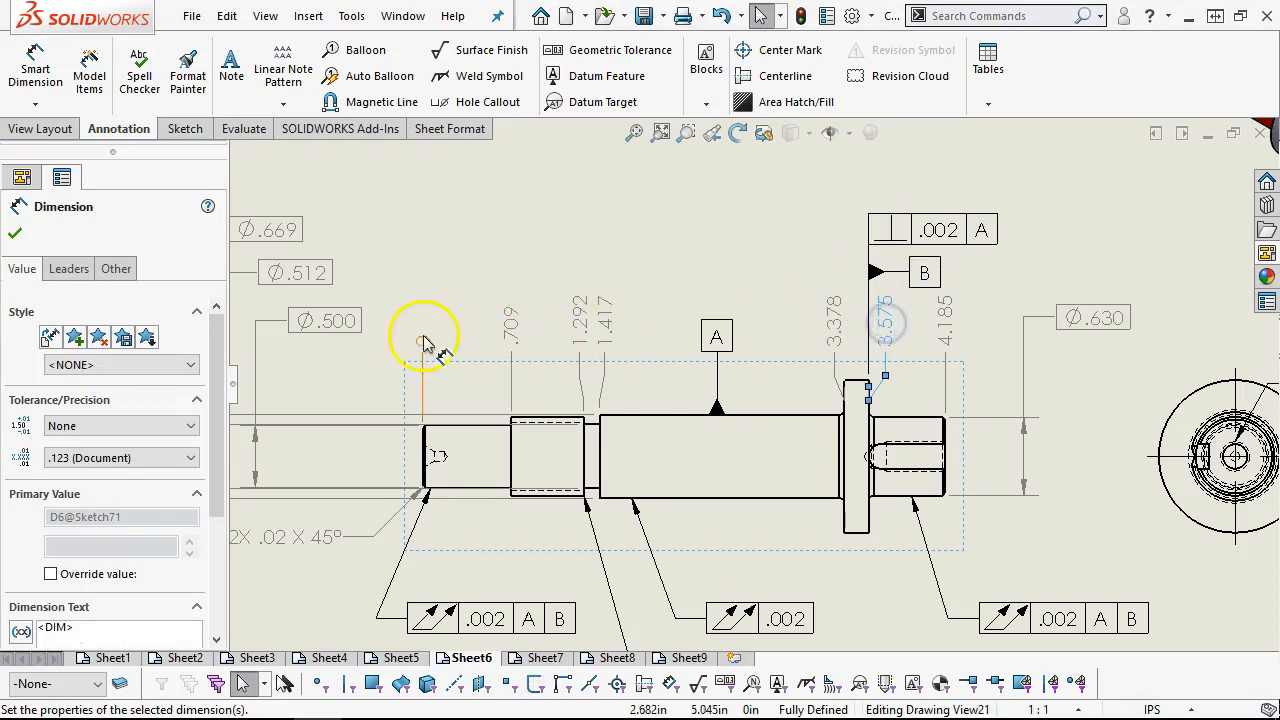
pyautogui.moveTo(426, 345); pyautogui.dragTo(425, 317)
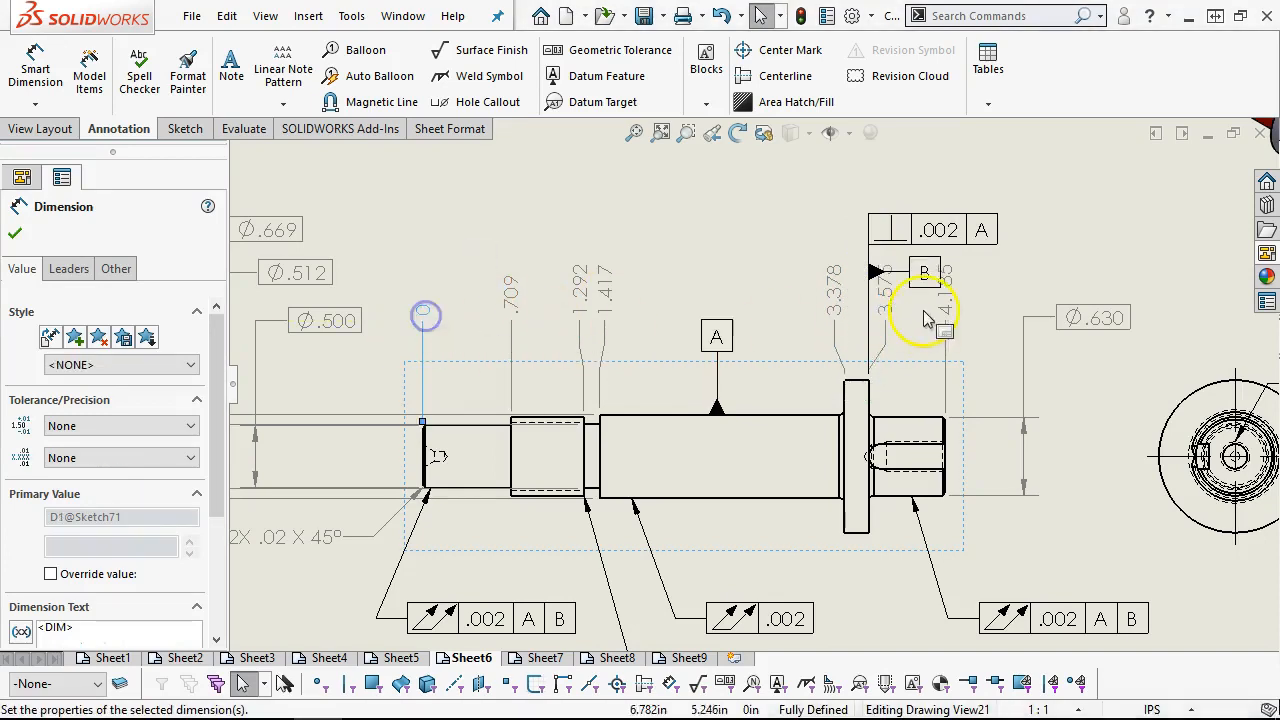
# Move the perpendicularity frame and its datum B symbol up, clear of the ordinate labels
pyautogui.moveTo(930, 237); pyautogui.dragTo(930, 207)
pyautogui.moveTo(929, 272); pyautogui.dragTo(925, 257)
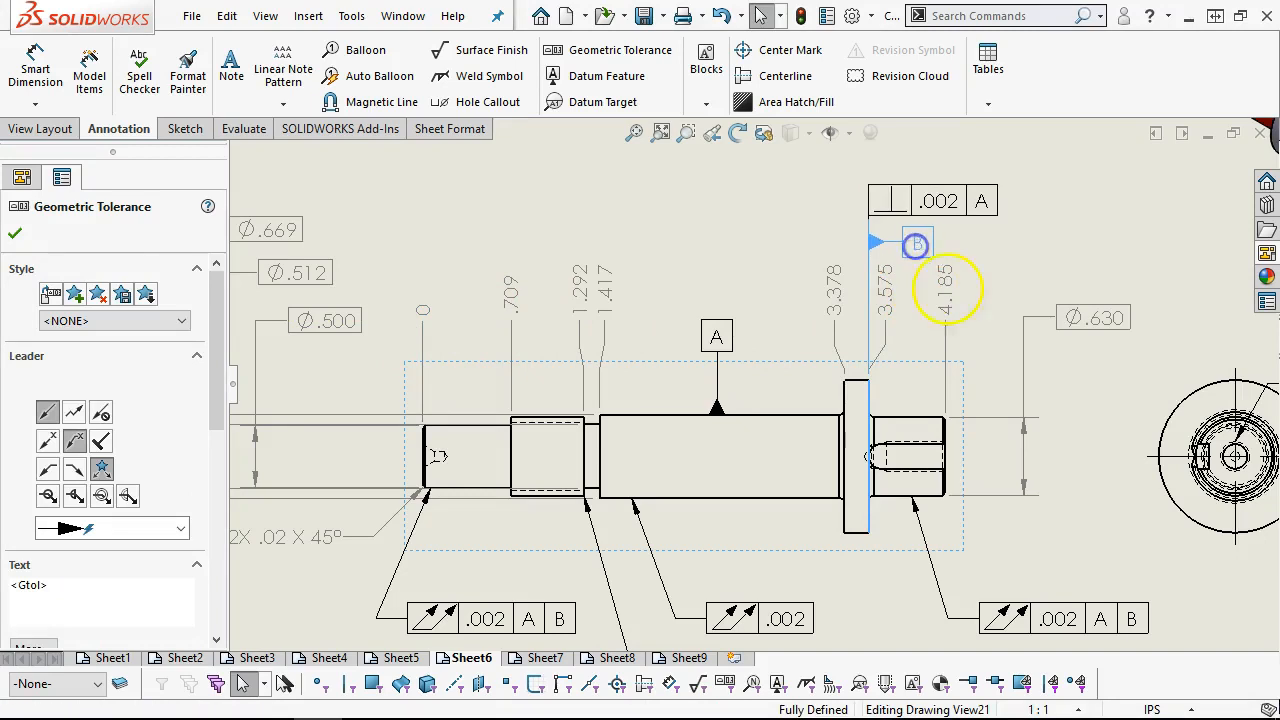
pyautogui.click(977, 328)
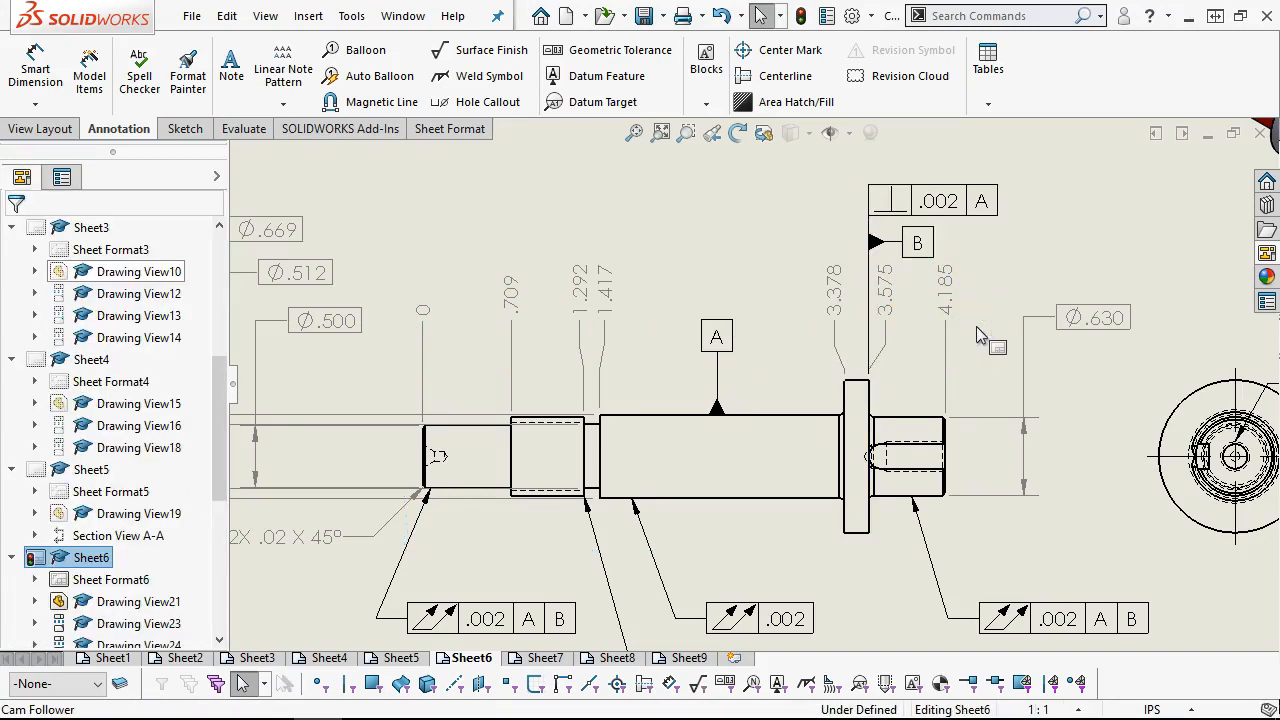
pyautogui.click(966, 340)
# Dimension the flange's outer diameter in the end view, placing the value above the circle
pyautogui.press('f')
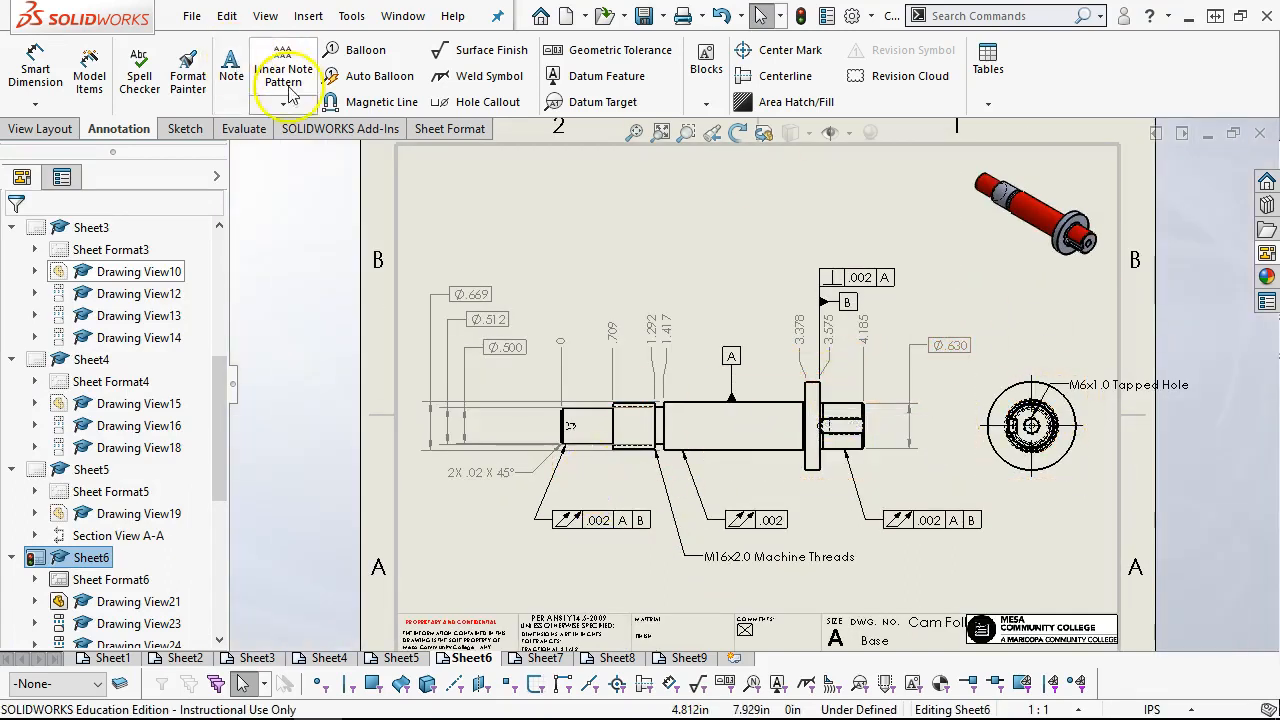
pyautogui.click(35, 70)
pyautogui.scroll(-2, 1100, 471)
pyautogui.scroll(-1, 1008, 383)
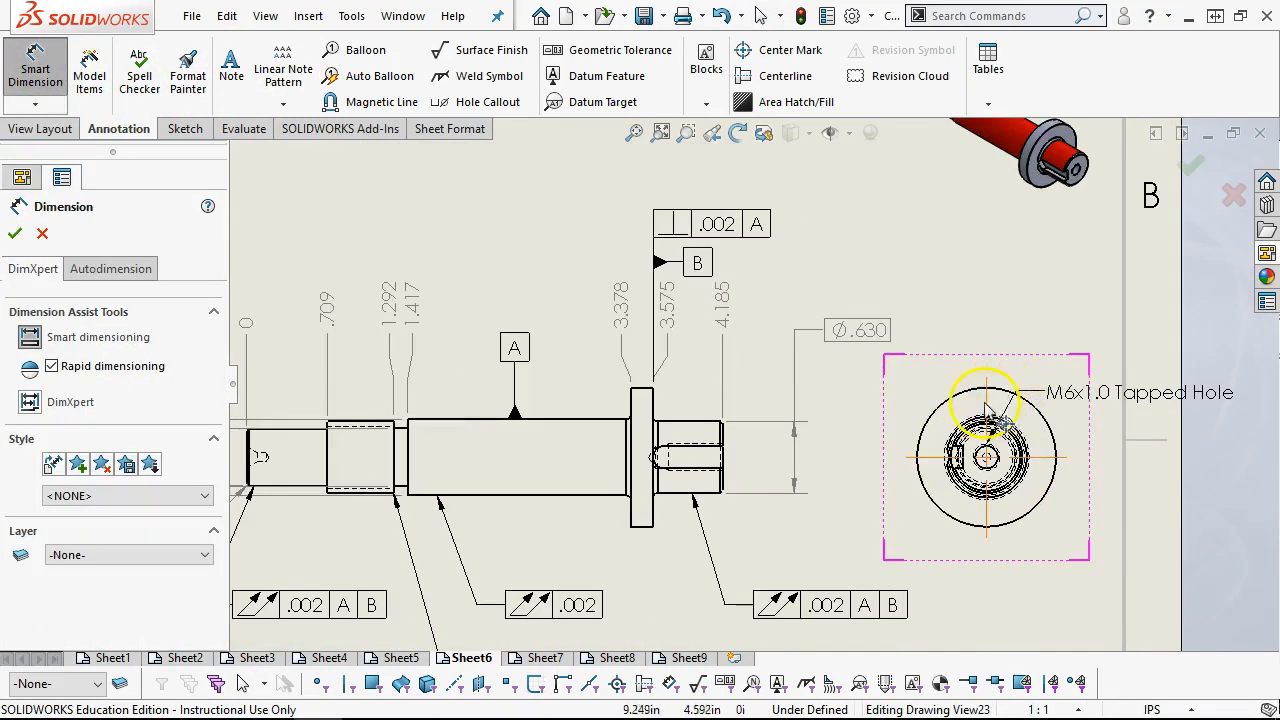
pyautogui.click(975, 398)
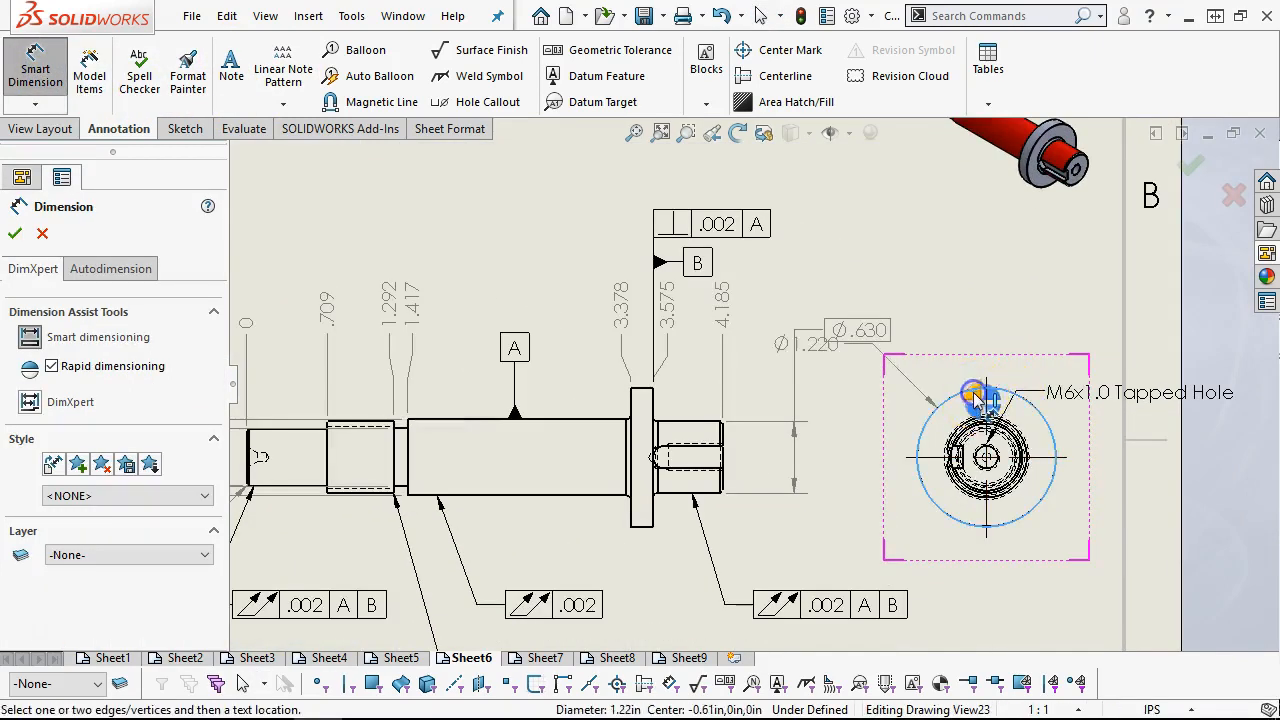
pyautogui.click(993, 320)
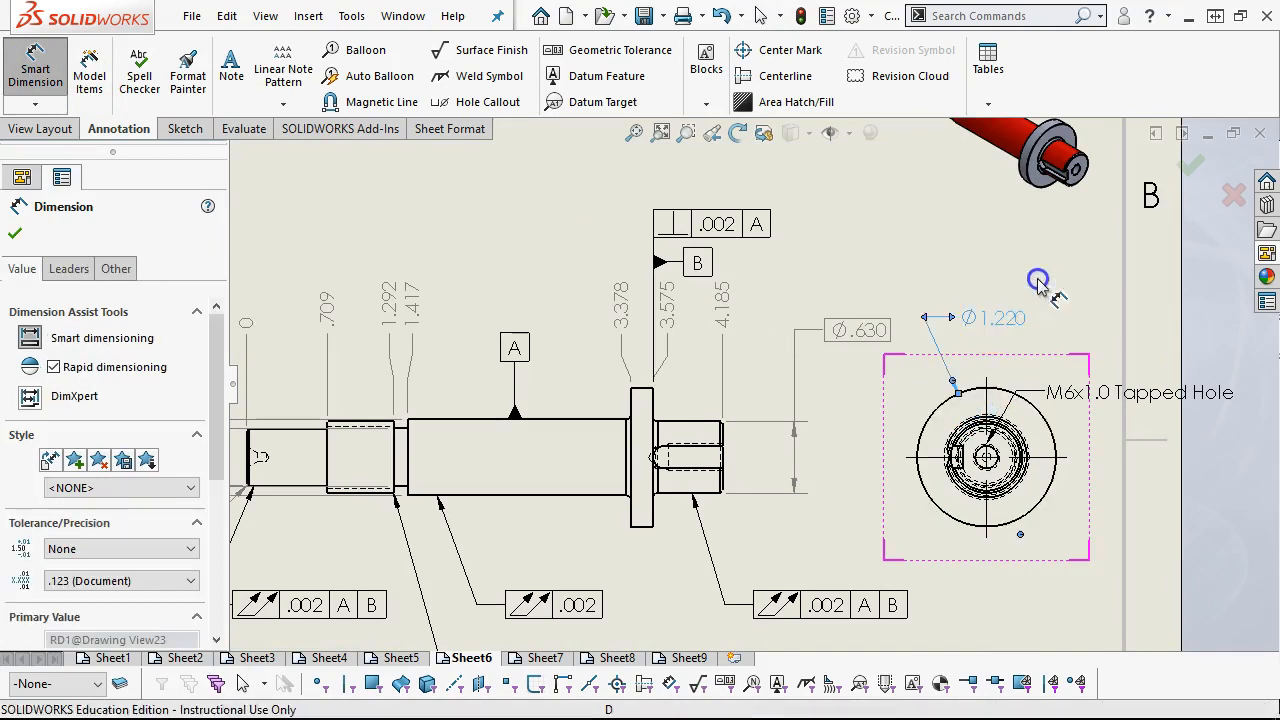
pyautogui.rightClick(940, 244)
pyautogui.click(1022, 332)
# Delete the M6x1.0 Tapped Hole note and move the flange diameter dimension to the end view's upper right
pyautogui.click(1100, 390)
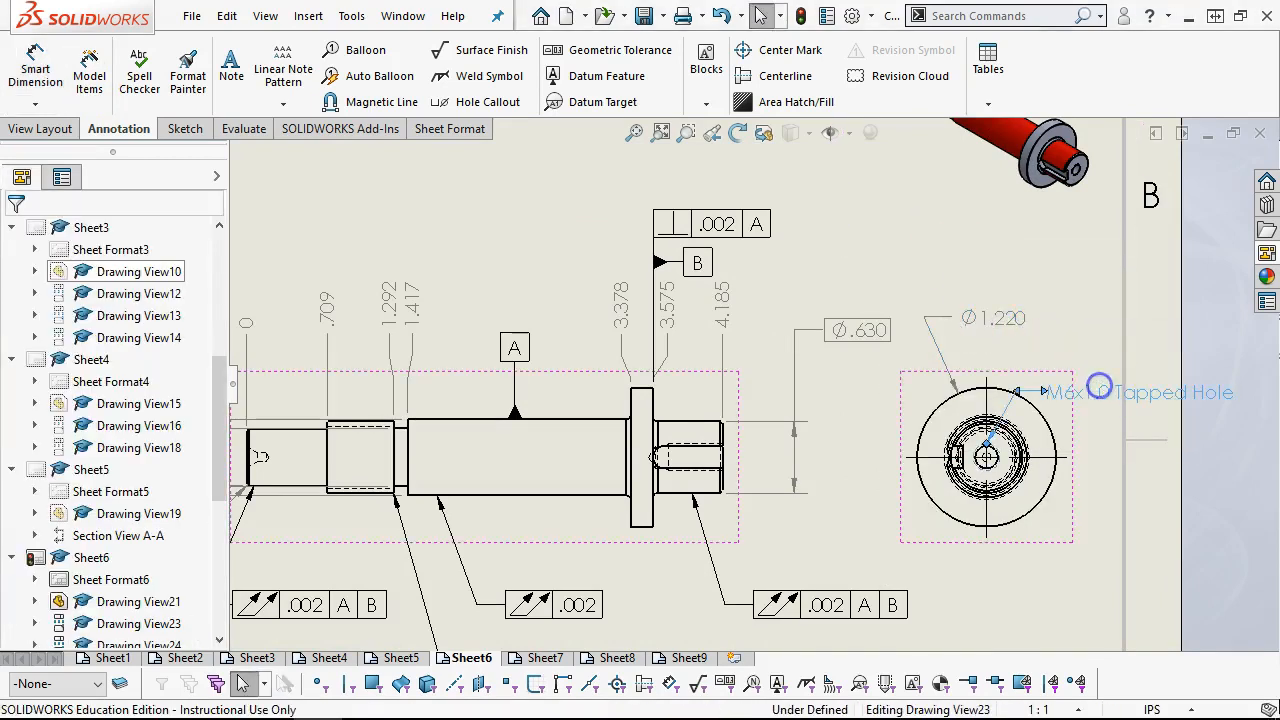
pyautogui.press('Delete')
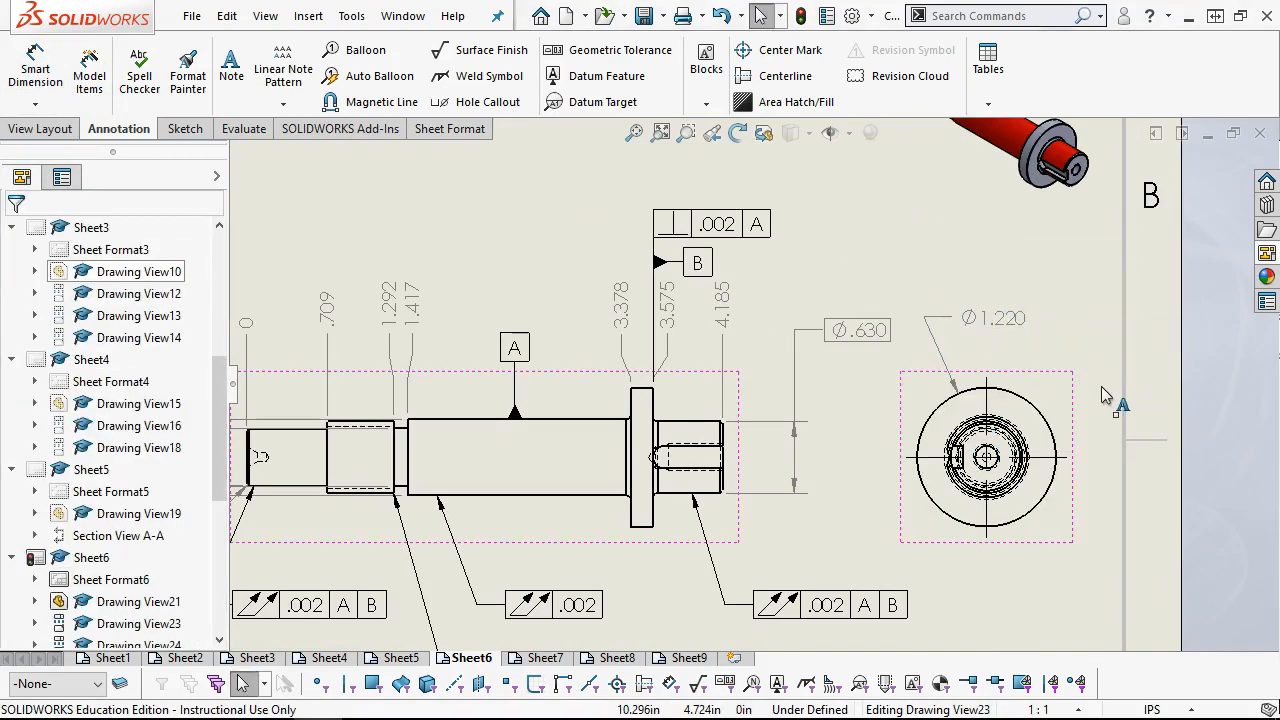
pyautogui.moveTo(1020, 324); pyautogui.dragTo(1065, 338)
pyautogui.click(1059, 336)
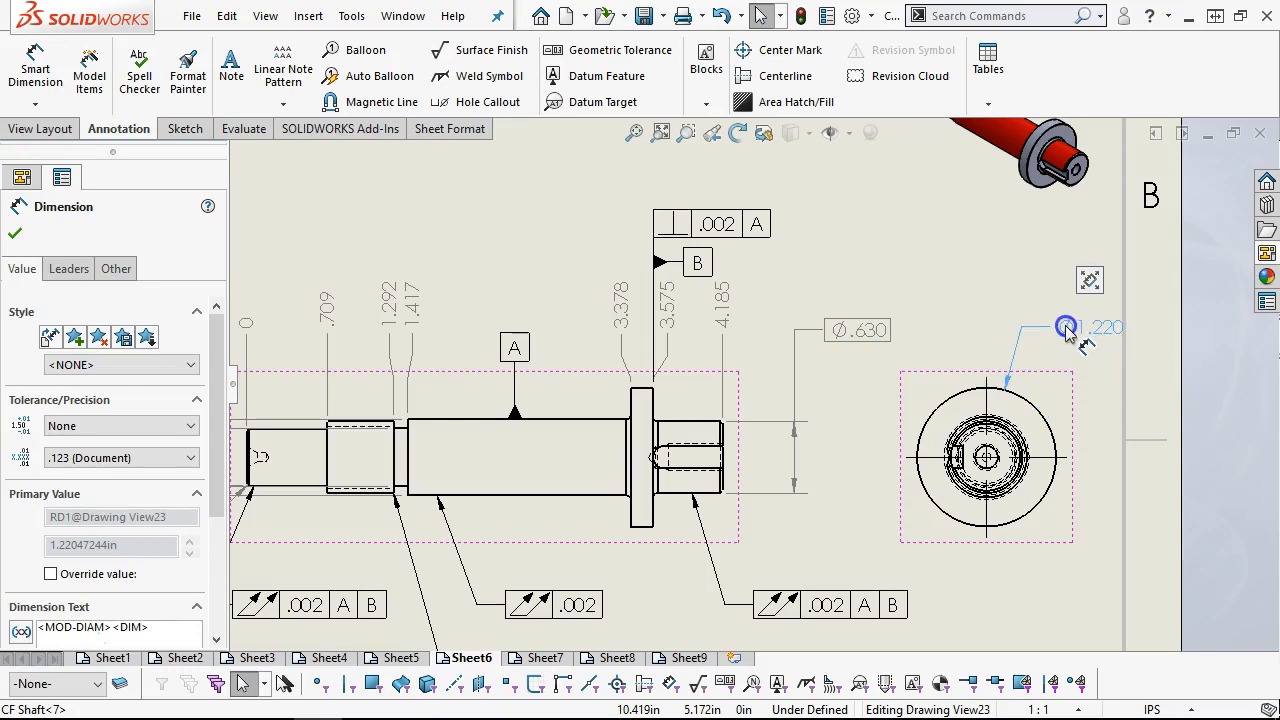
pyautogui.click(1094, 423)
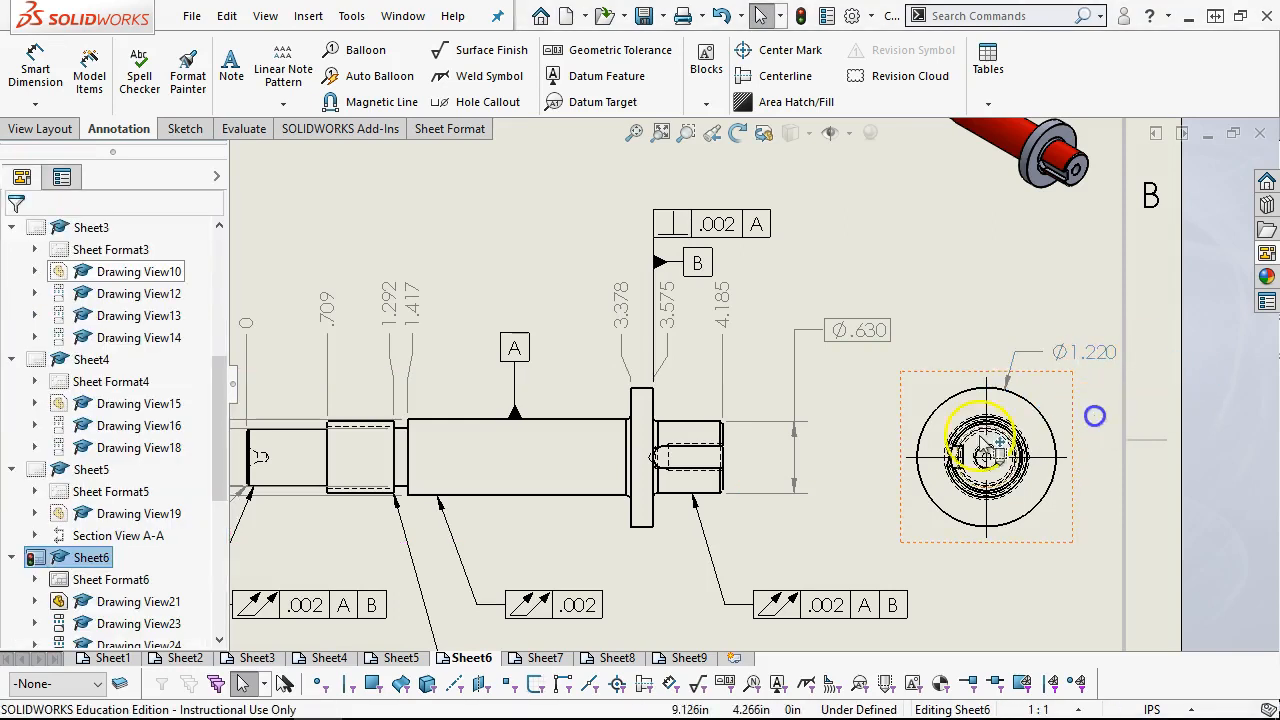
# Dimension the keyway's width between its two straight edges in the side view, placing the value beyond the shaft end, below the keyway
pyautogui.press('f')
pyautogui.scroll(-2, 602, 447)
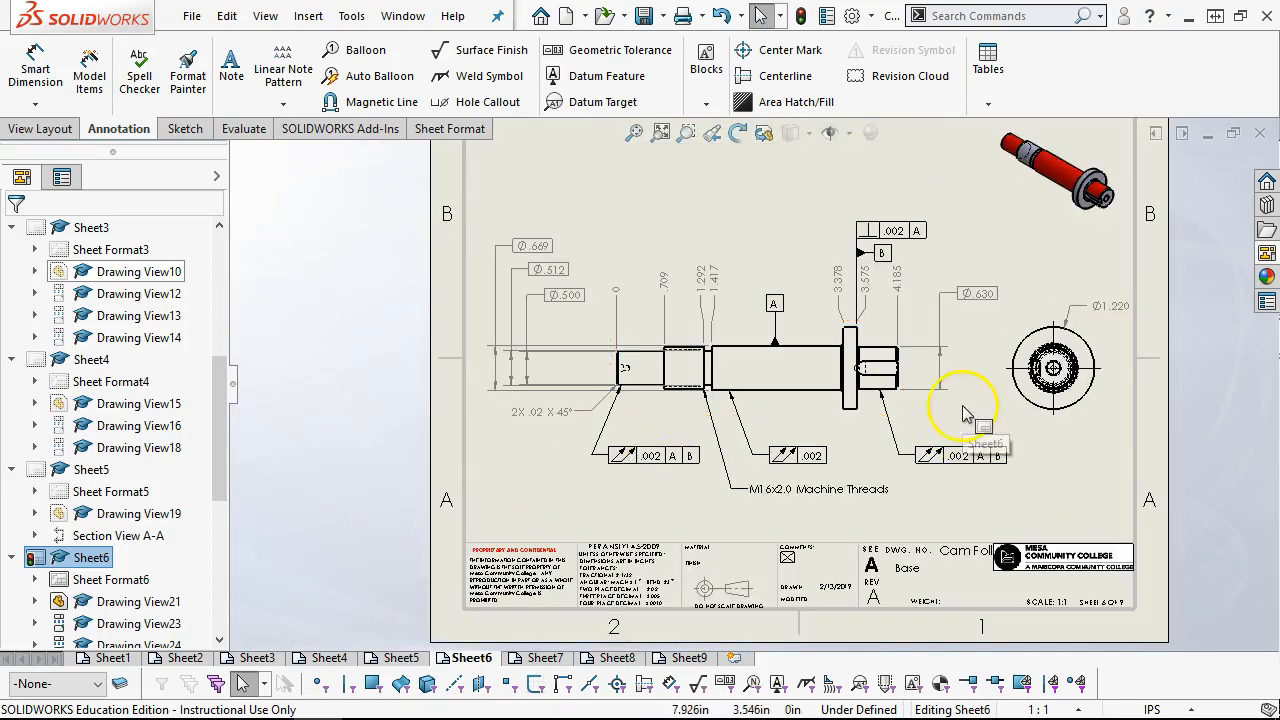
pyautogui.scroll(1, 963, 408)
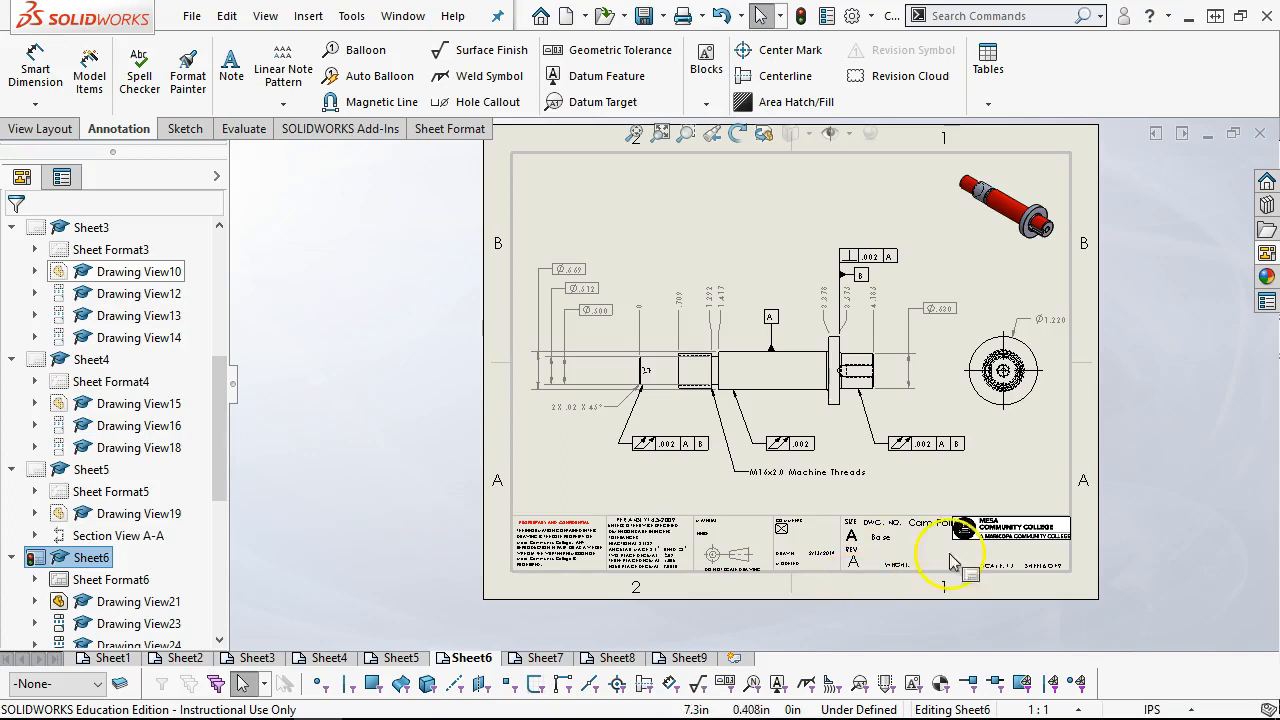
pyautogui.scroll(-2, 1000, 376)
pyautogui.scroll(-2, 896, 400)
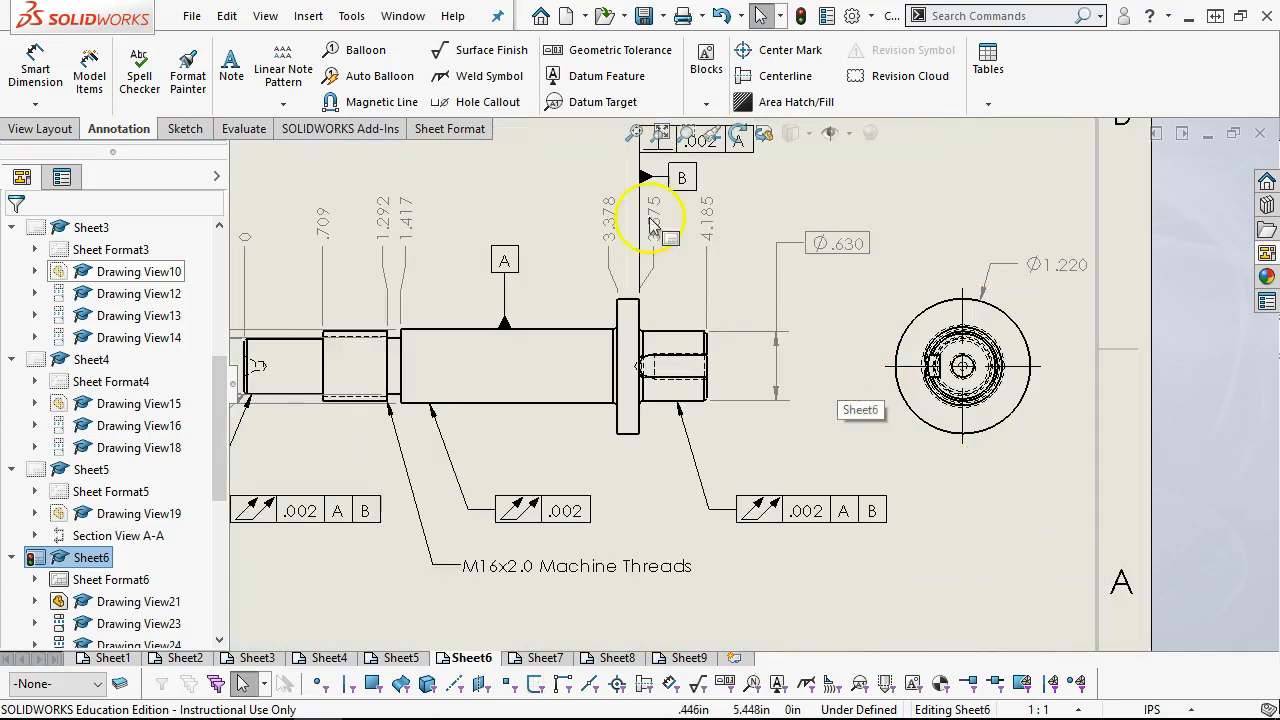
pyautogui.click(48, 84)
pyautogui.scroll(-3, 690, 378)
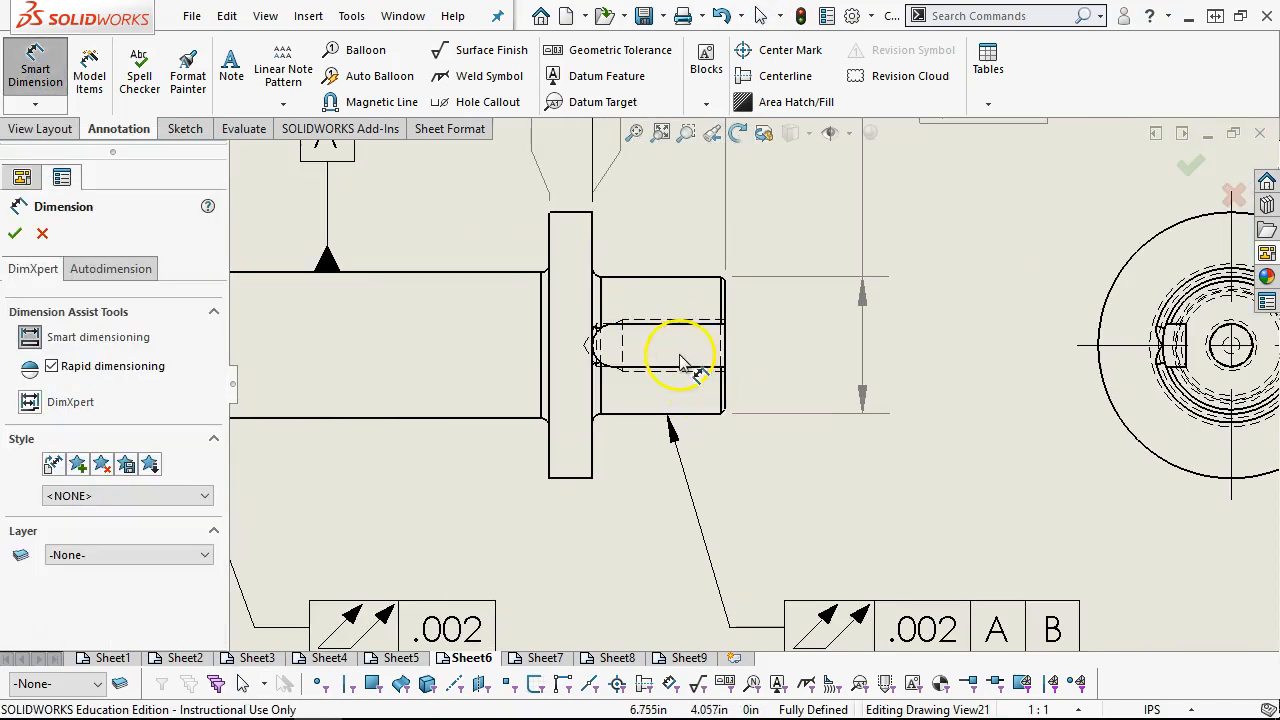
pyautogui.click(680, 366)
pyautogui.click(673, 323)
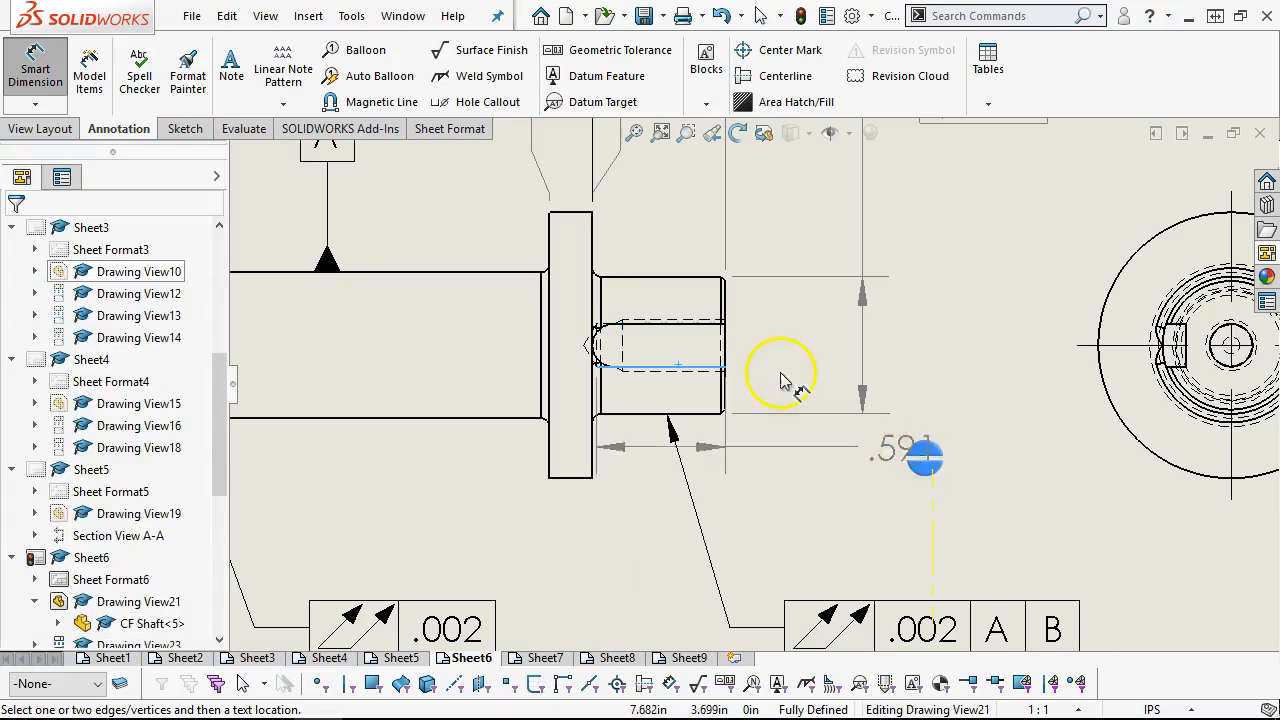
pyautogui.scroll(-3, 668, 330)
pyautogui.click(657, 343)
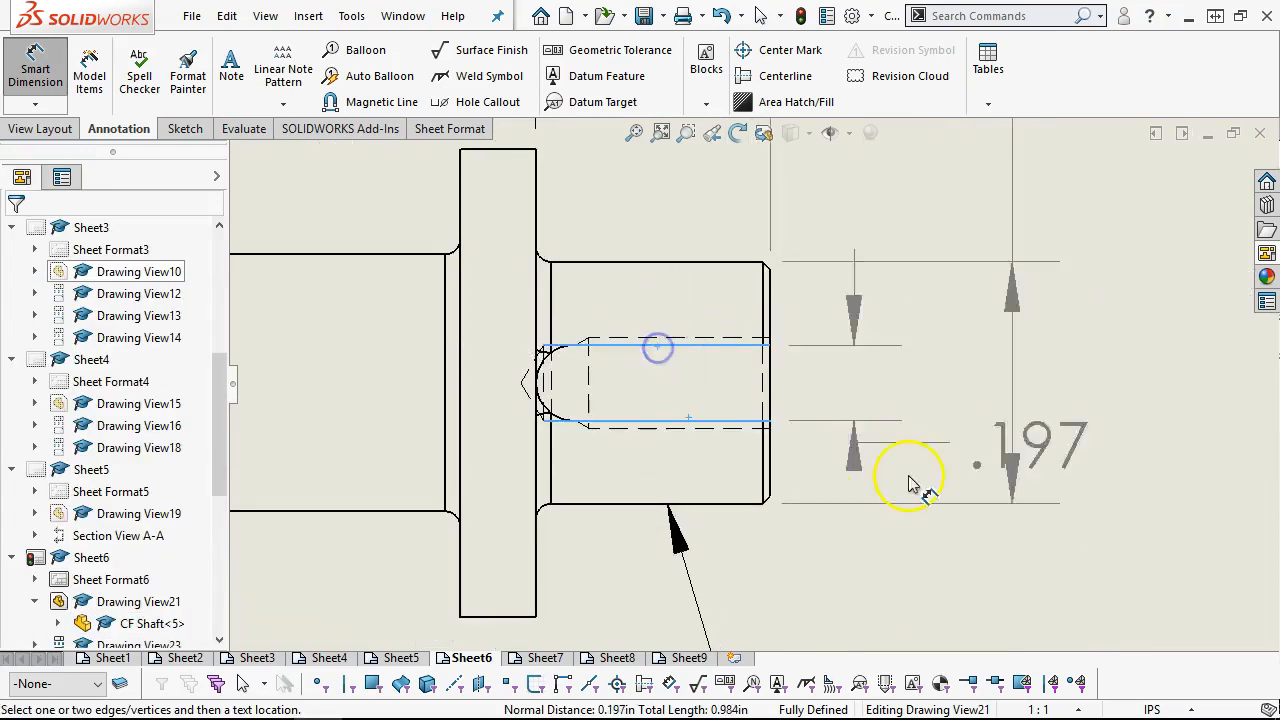
pyautogui.scroll(3, 930, 500)
pyautogui.click(960, 520)
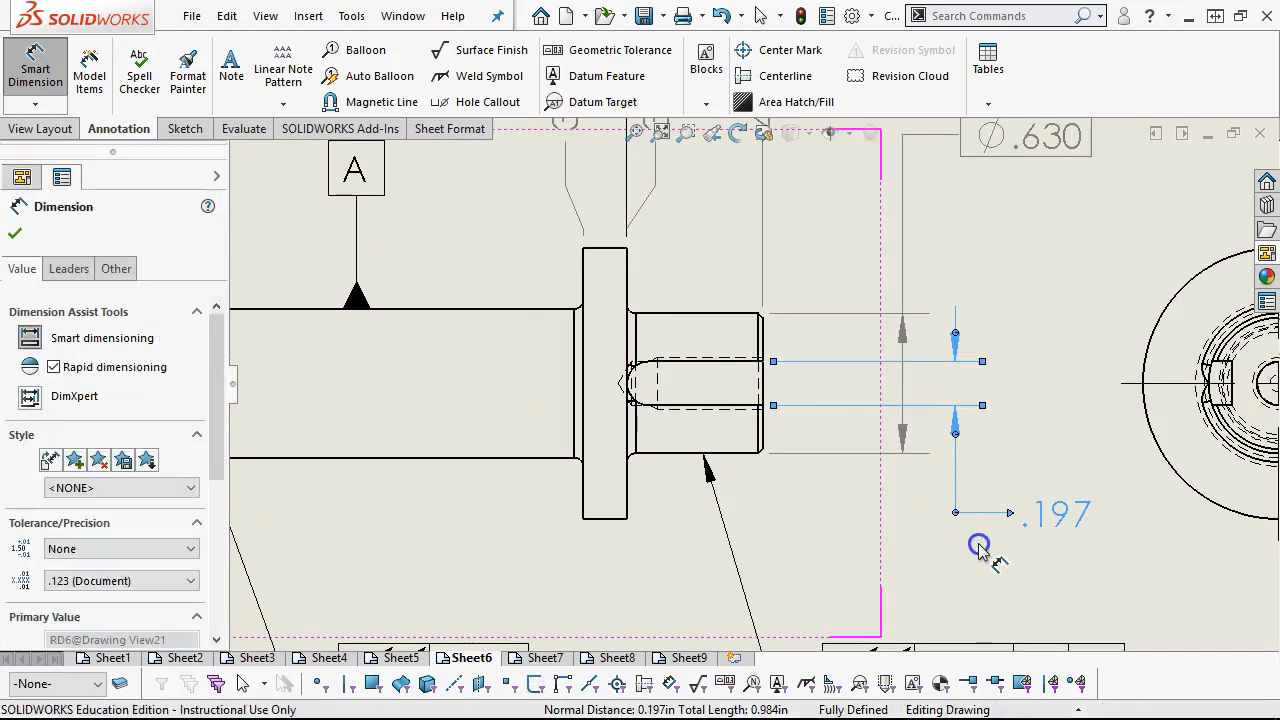
# Set the keyway width dimension's tolerance type to Basic
pyautogui.click(69, 269)
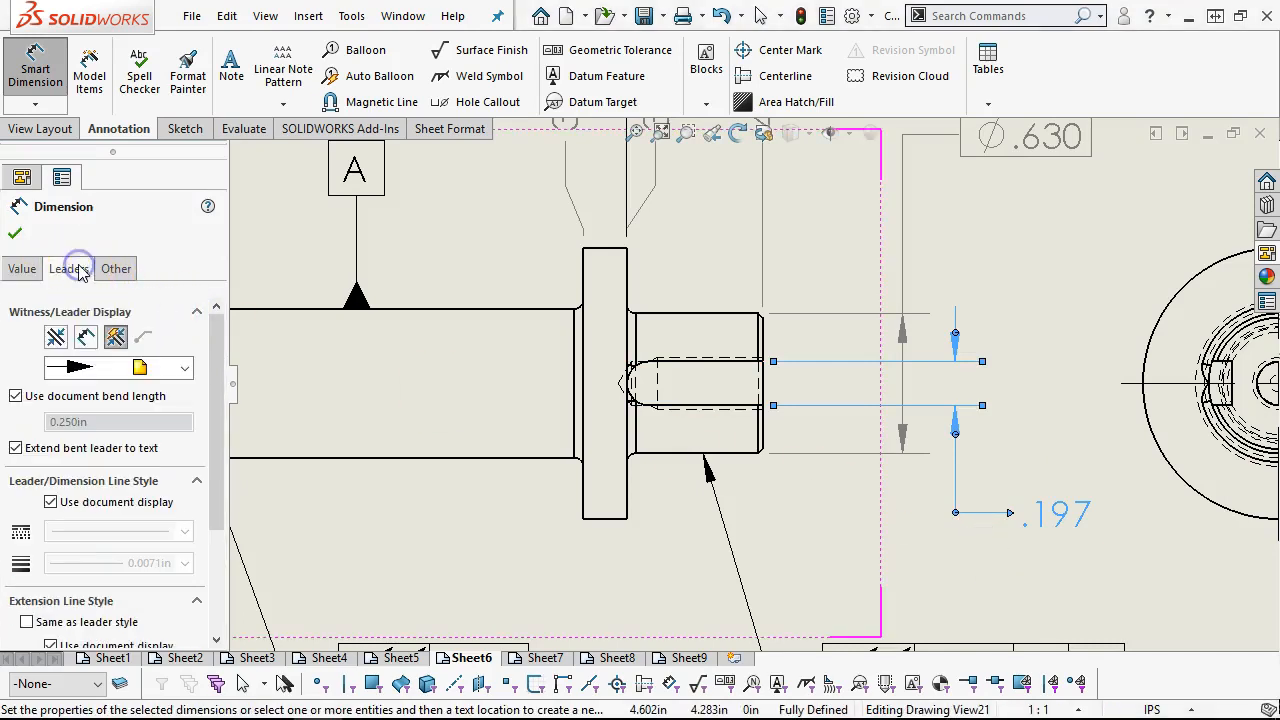
pyautogui.scroll(-3, 220, 397)
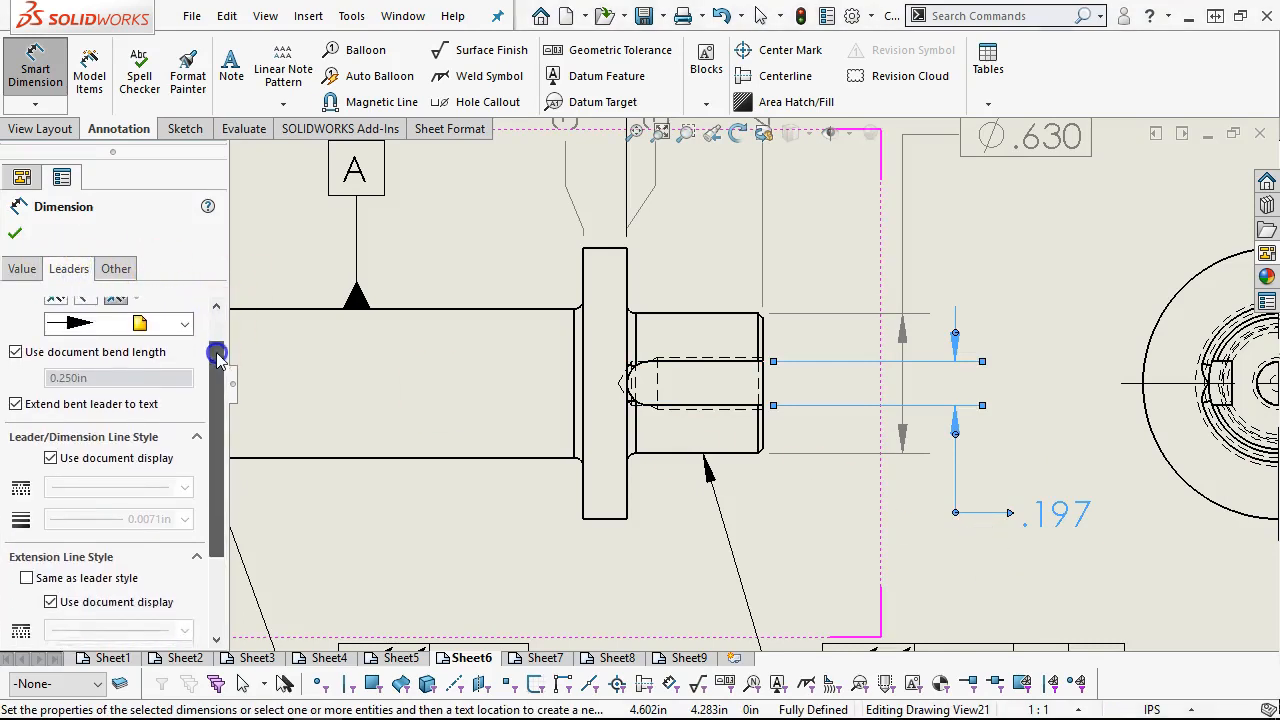
pyautogui.moveTo(220, 397); pyautogui.dragTo(221, 322)
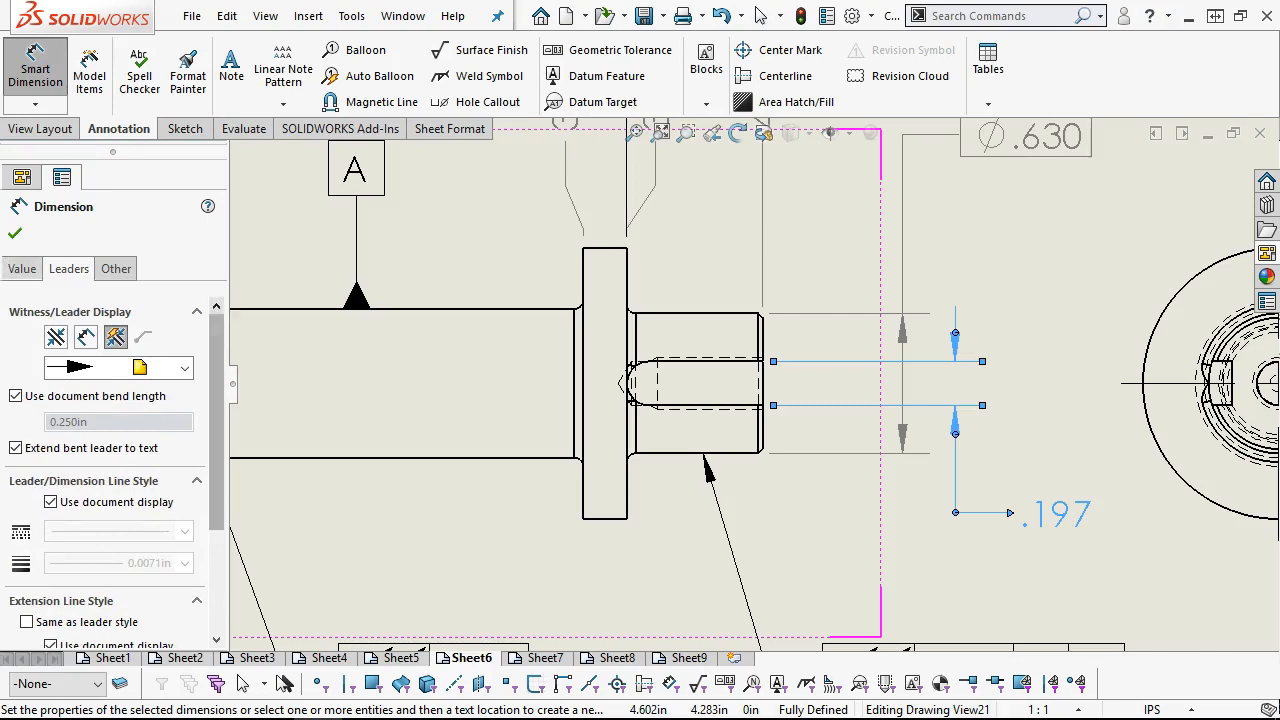
pyautogui.click(22, 269)
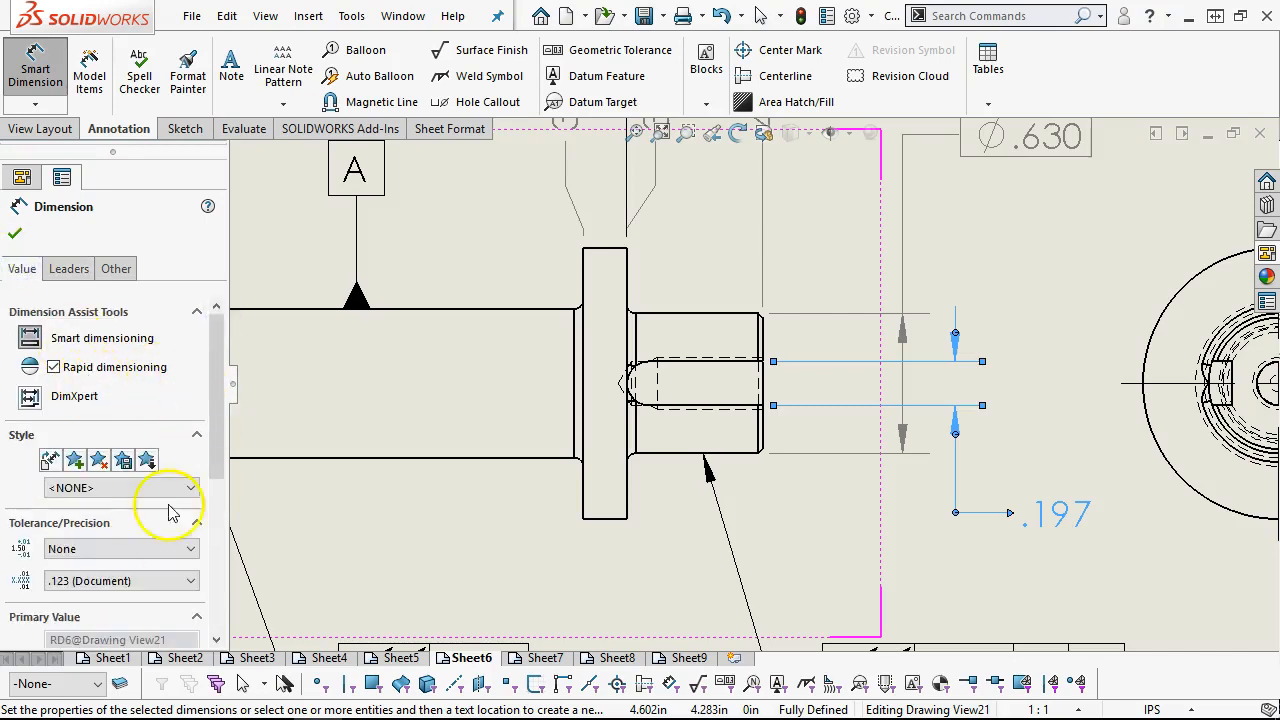
pyautogui.click(168, 548)
pyautogui.click(166, 546)
pyautogui.click(166, 546)
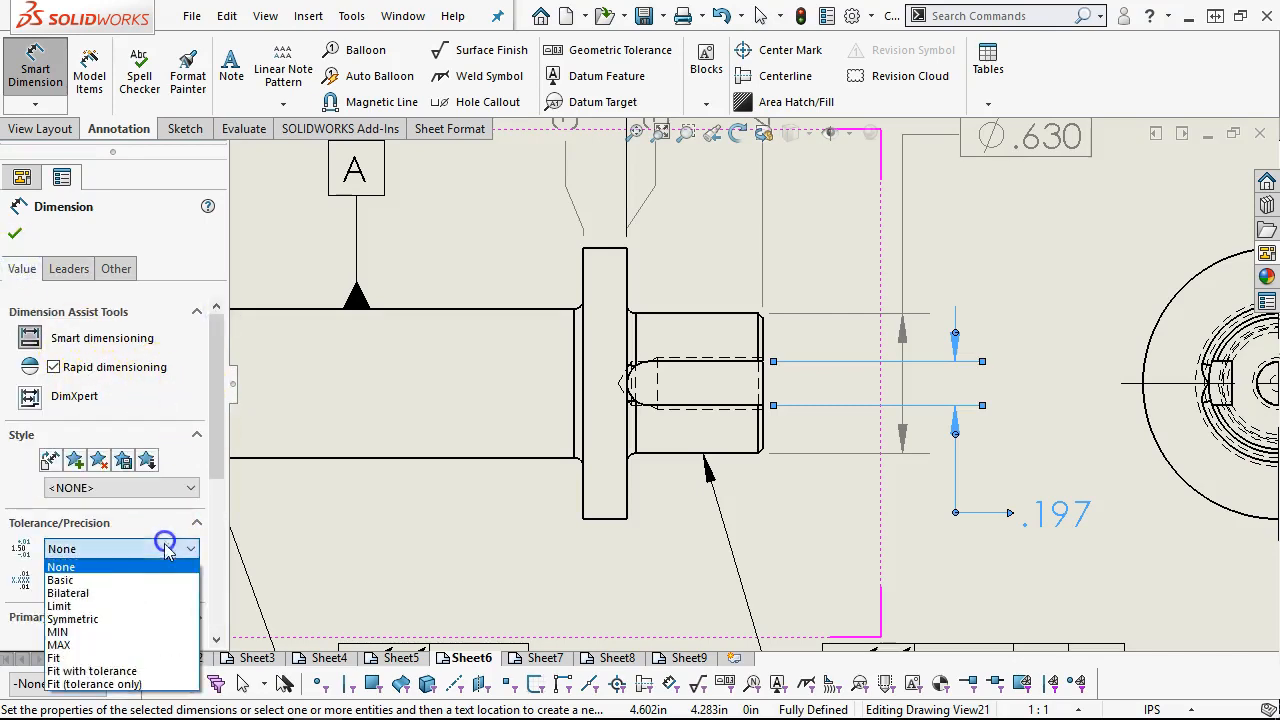
pyautogui.click(120, 583)
pyautogui.press('z')
pyautogui.press('z')
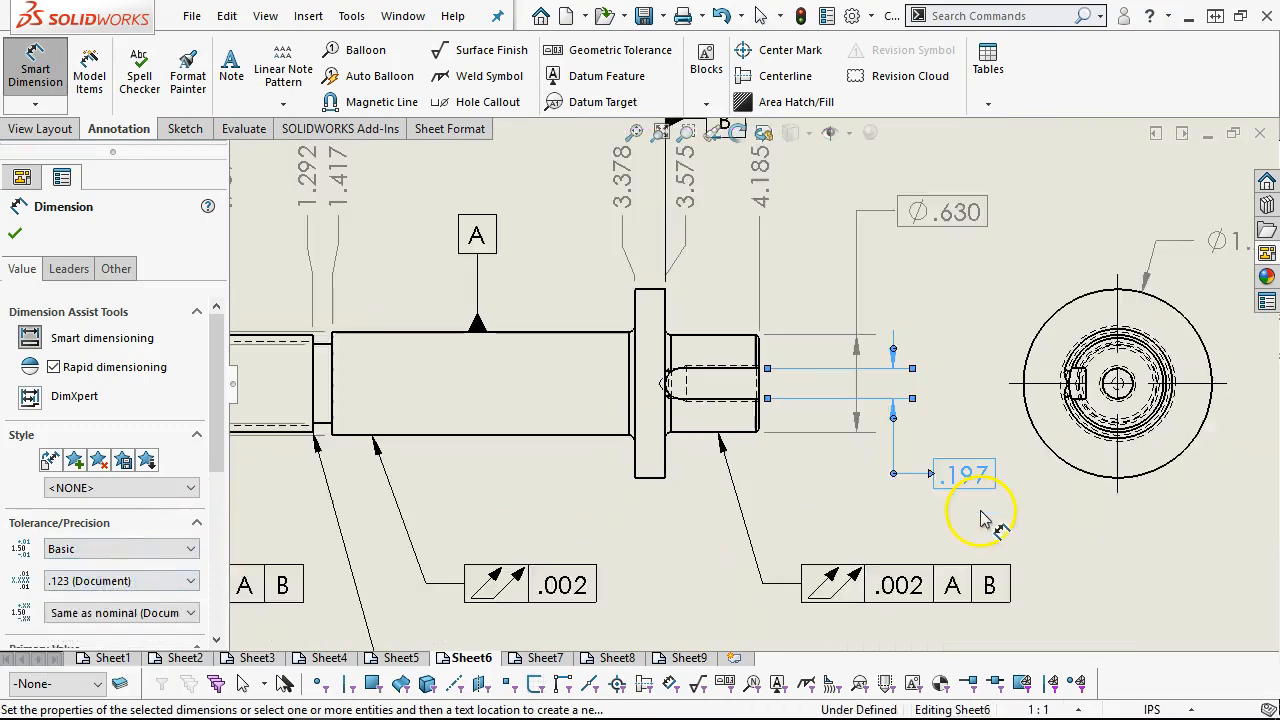
# Add a position feature control frame of .002 relative to datum A and attach it beneath the keyway width dimension
pyautogui.click(590, 50)
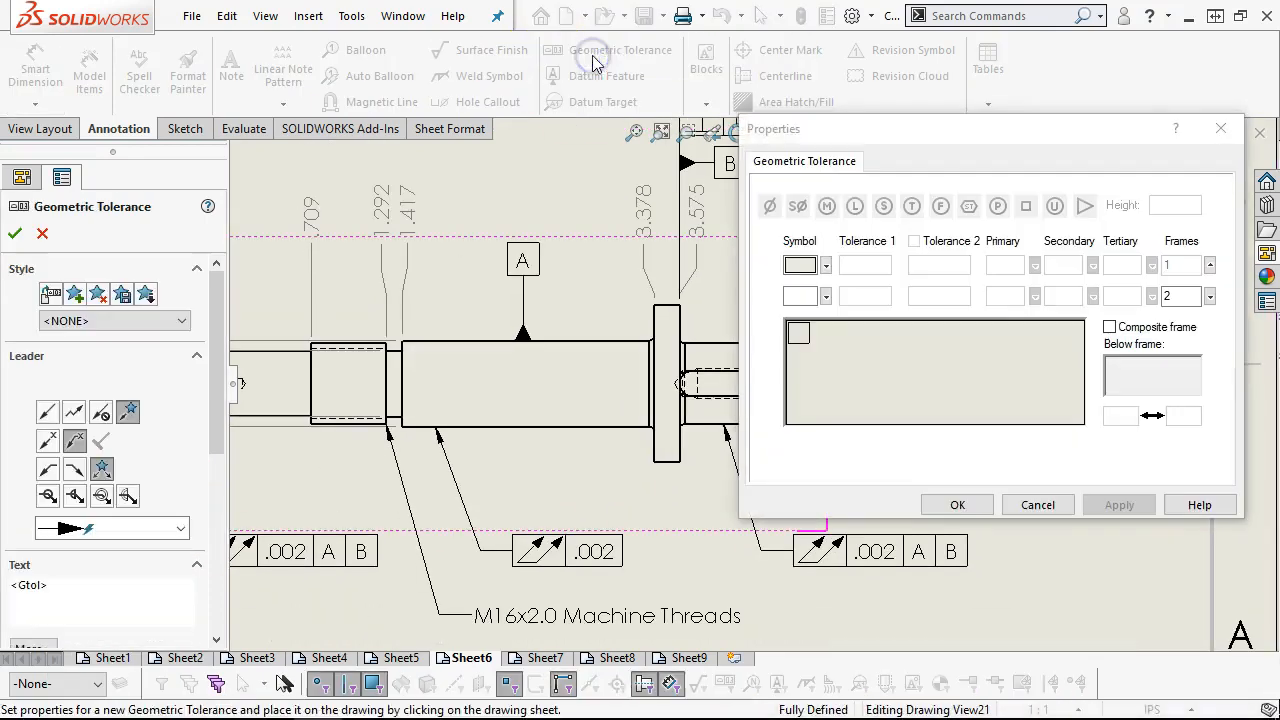
pyautogui.click(825, 266)
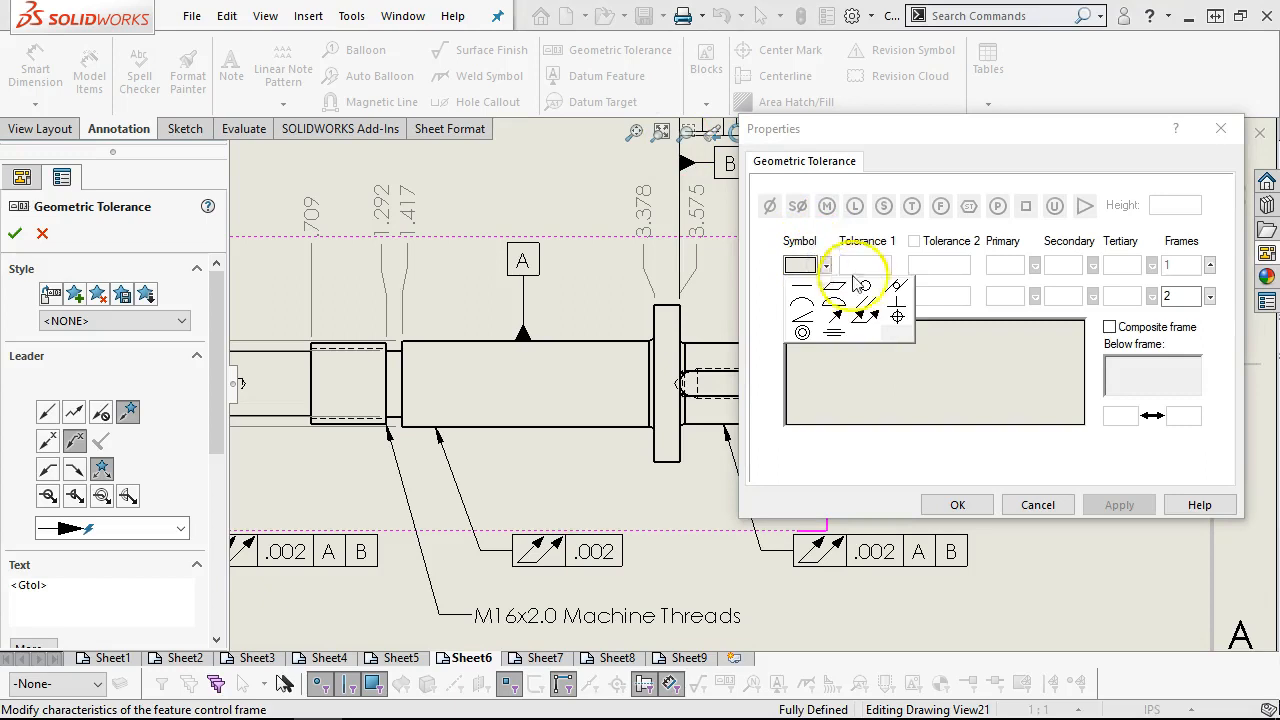
pyautogui.click(896, 316)
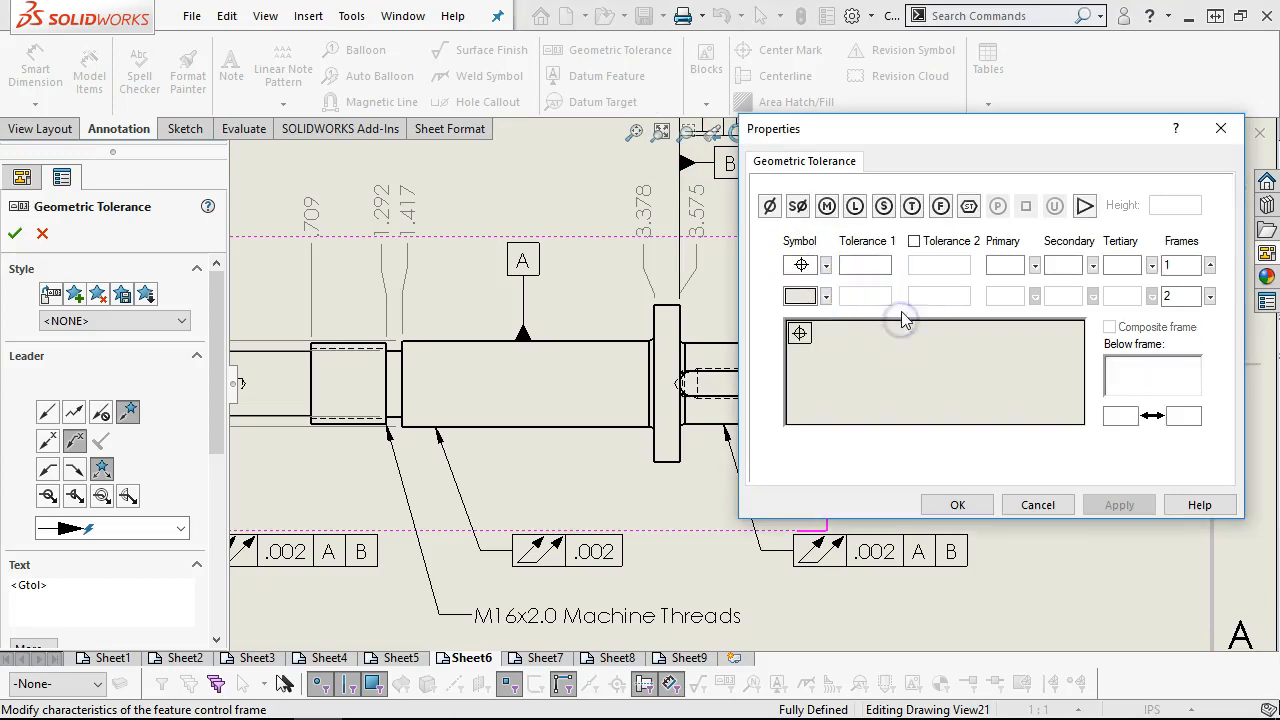
pyautogui.click(850, 264)
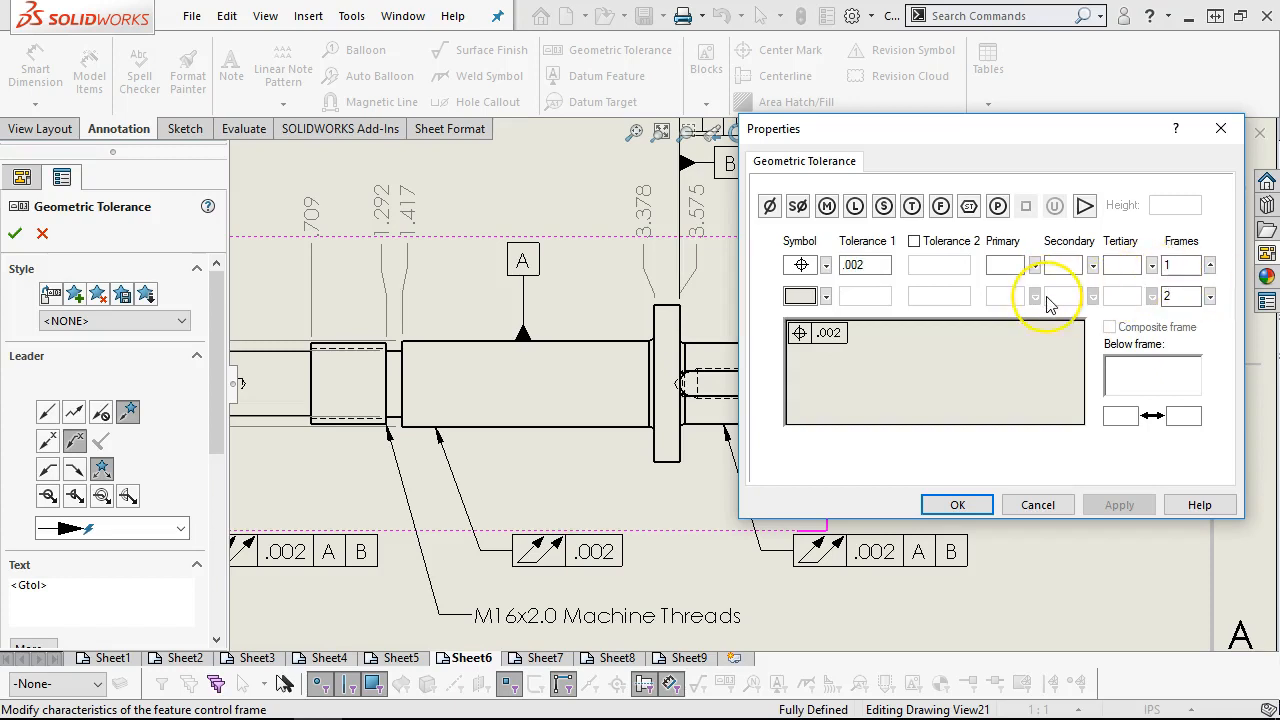
pyautogui.click(996, 281)
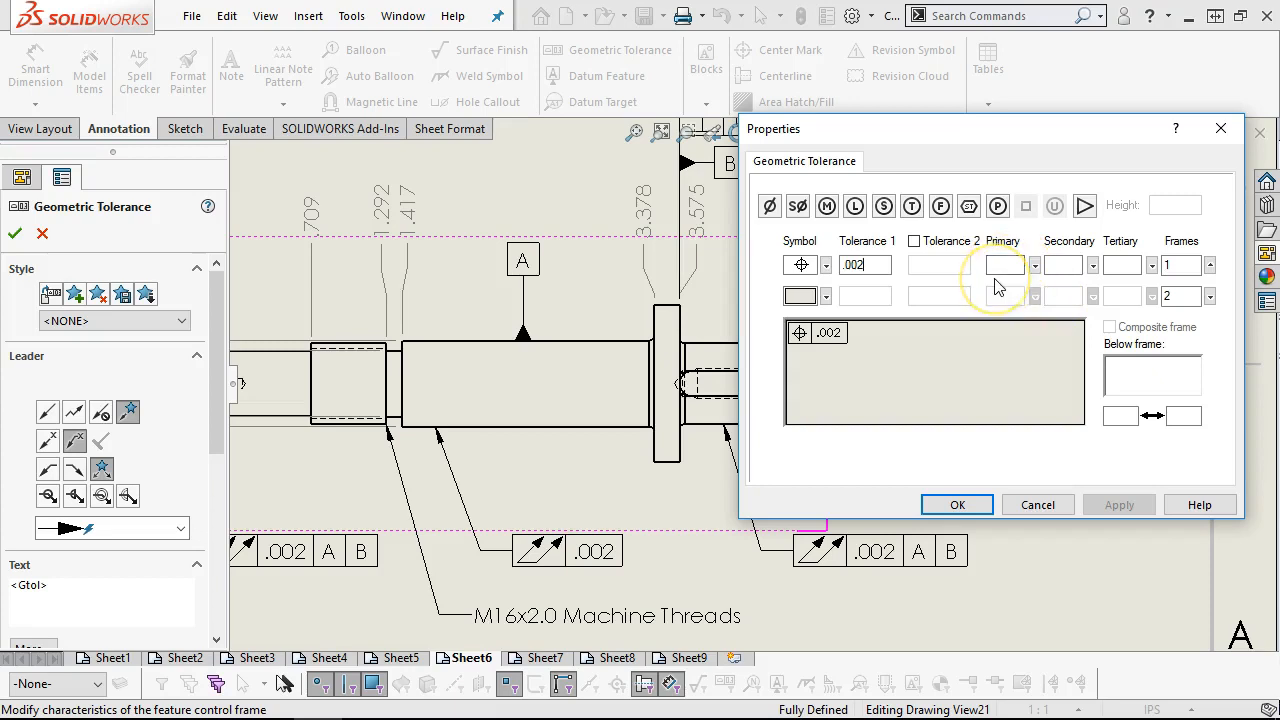
pyautogui.click(1007, 265)
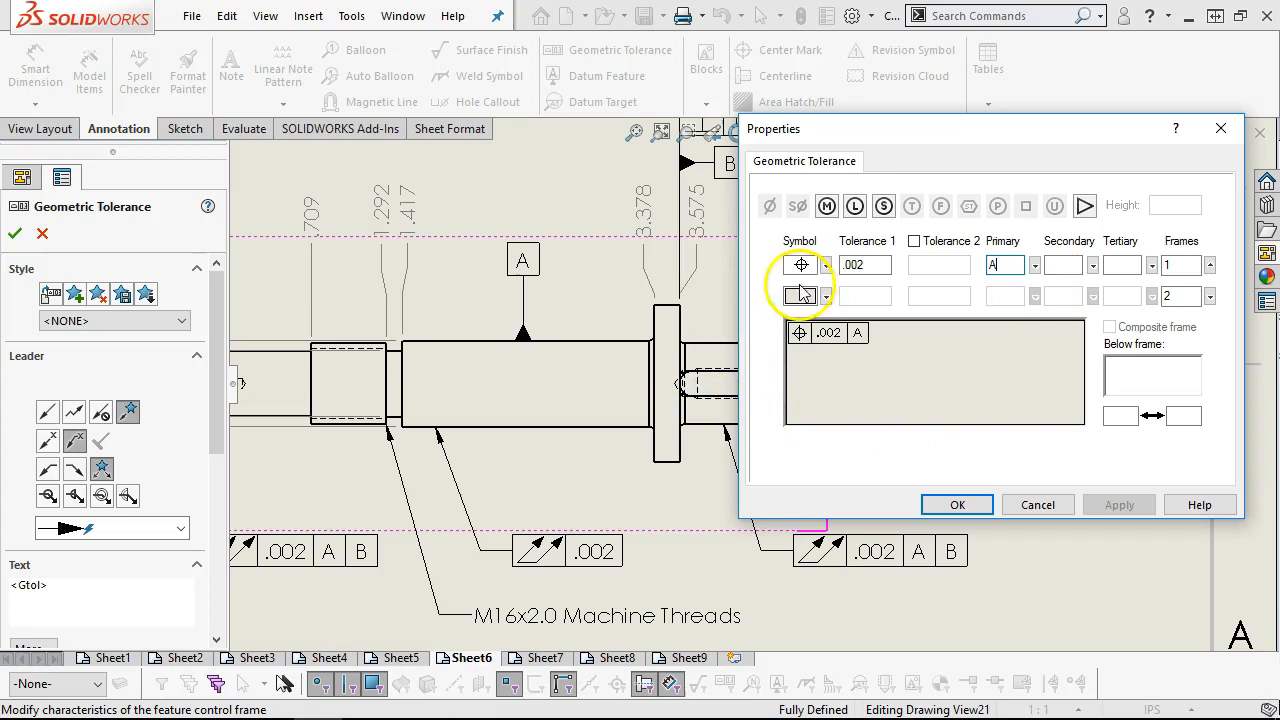
pyautogui.click(960, 503)
pyautogui.moveTo(921, 459)
pyautogui.mouseDown()
pyautogui.moveTo(906, 463)
pyautogui.moveTo(932, 466)
pyautogui.mouseUp()
pyautogui.click(929, 286)
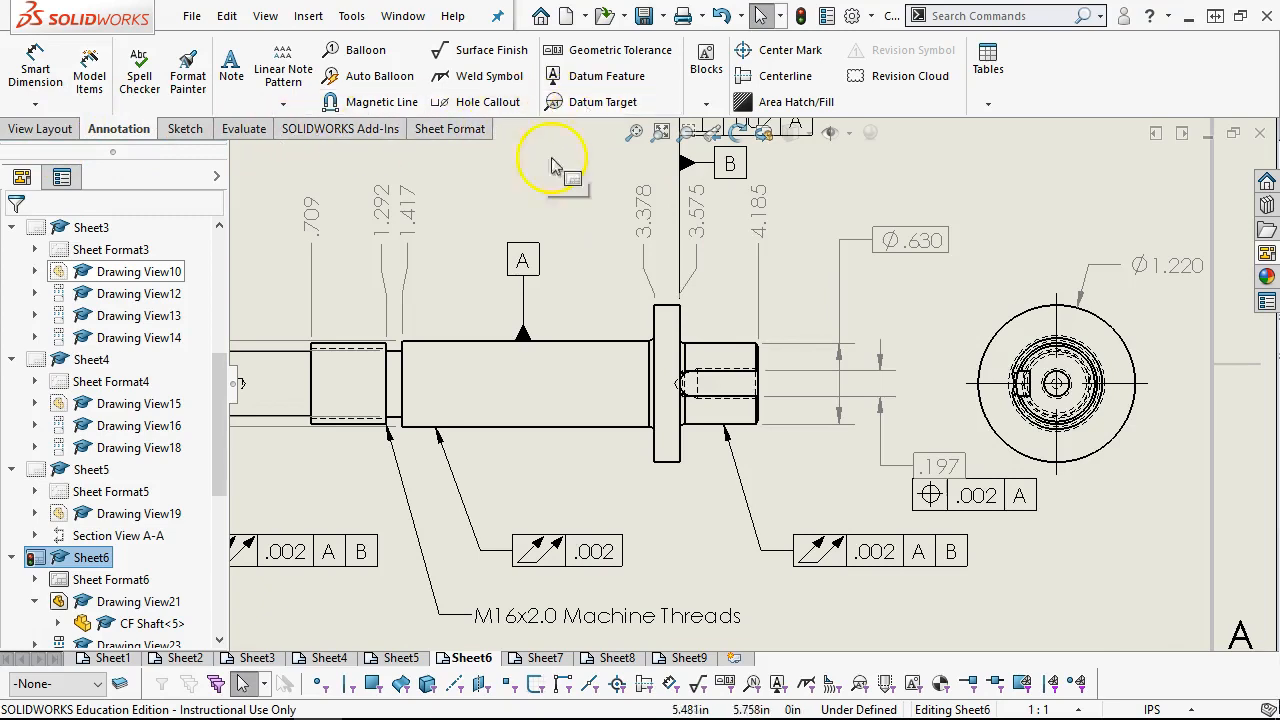
# Dimension the keyway's depth in the end view, from its flat floor edge to the shaft's circular edge, placing the value above the keyway
pyautogui.scroll(-4, 698, 388)
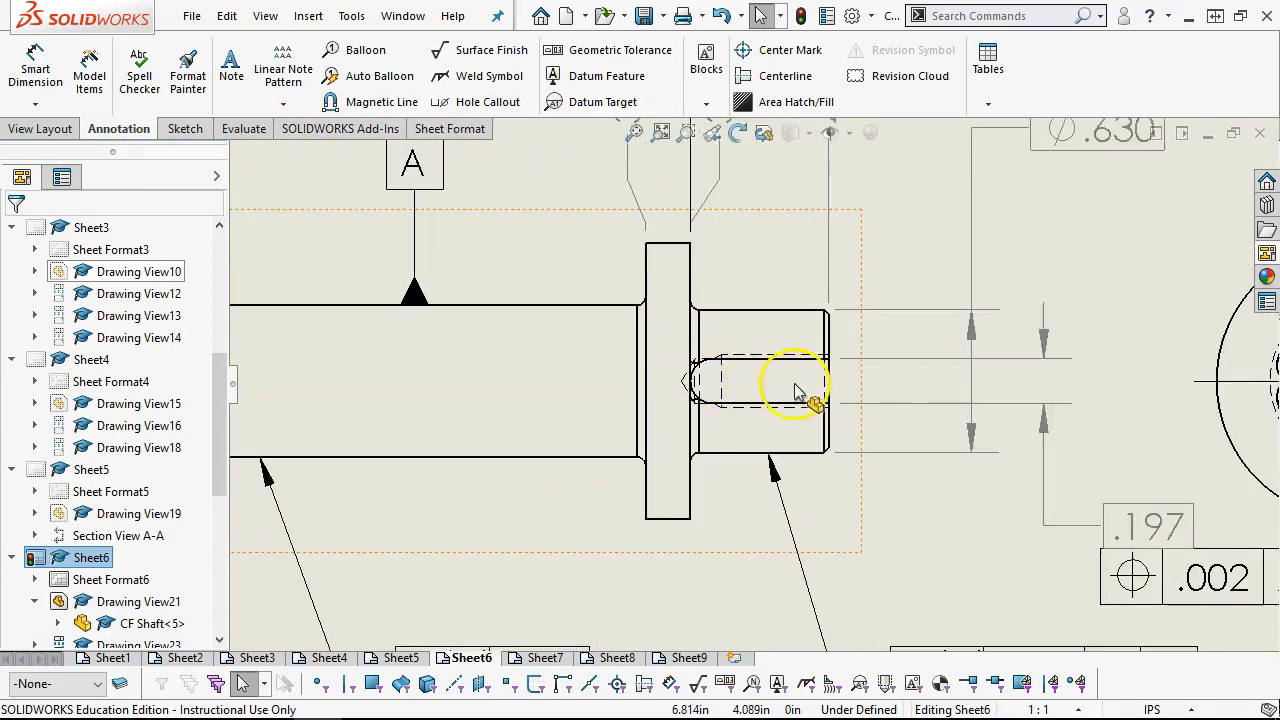
pyautogui.scroll(6, 796, 388)
pyautogui.scroll(-2, 948, 384)
pyautogui.scroll(-6, 868, 398)
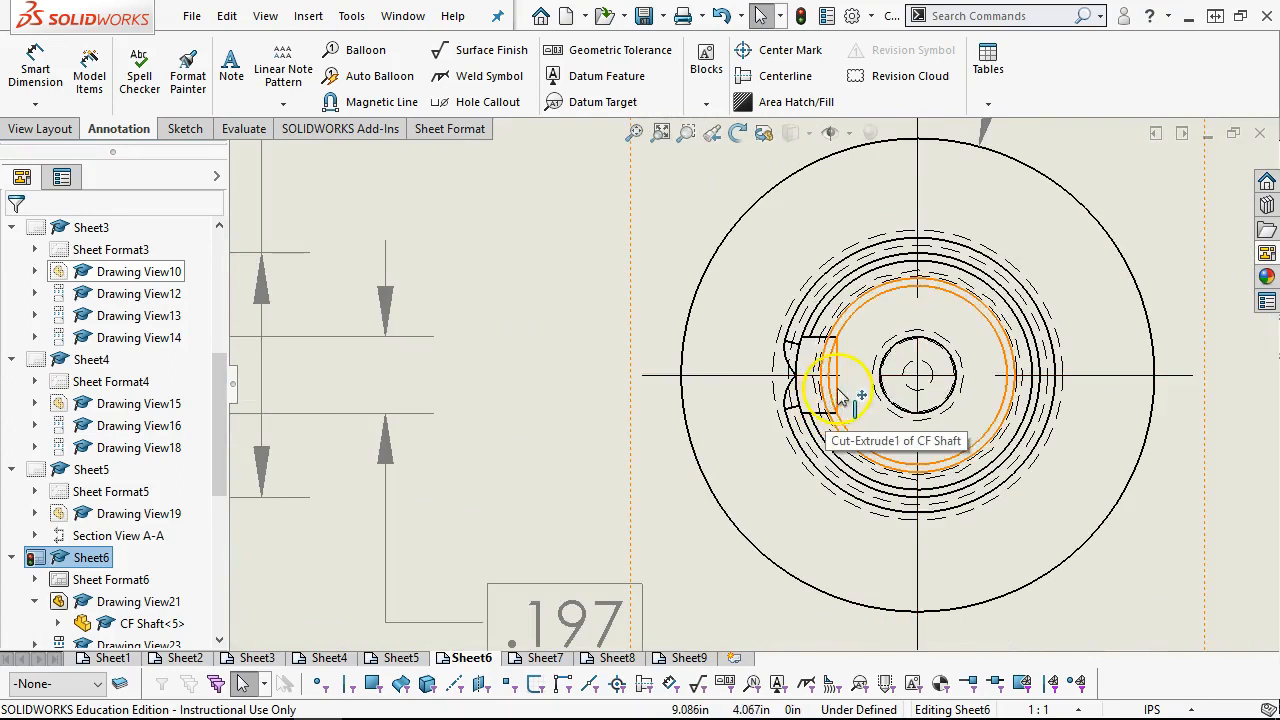
pyautogui.scroll(-2, 843, 385)
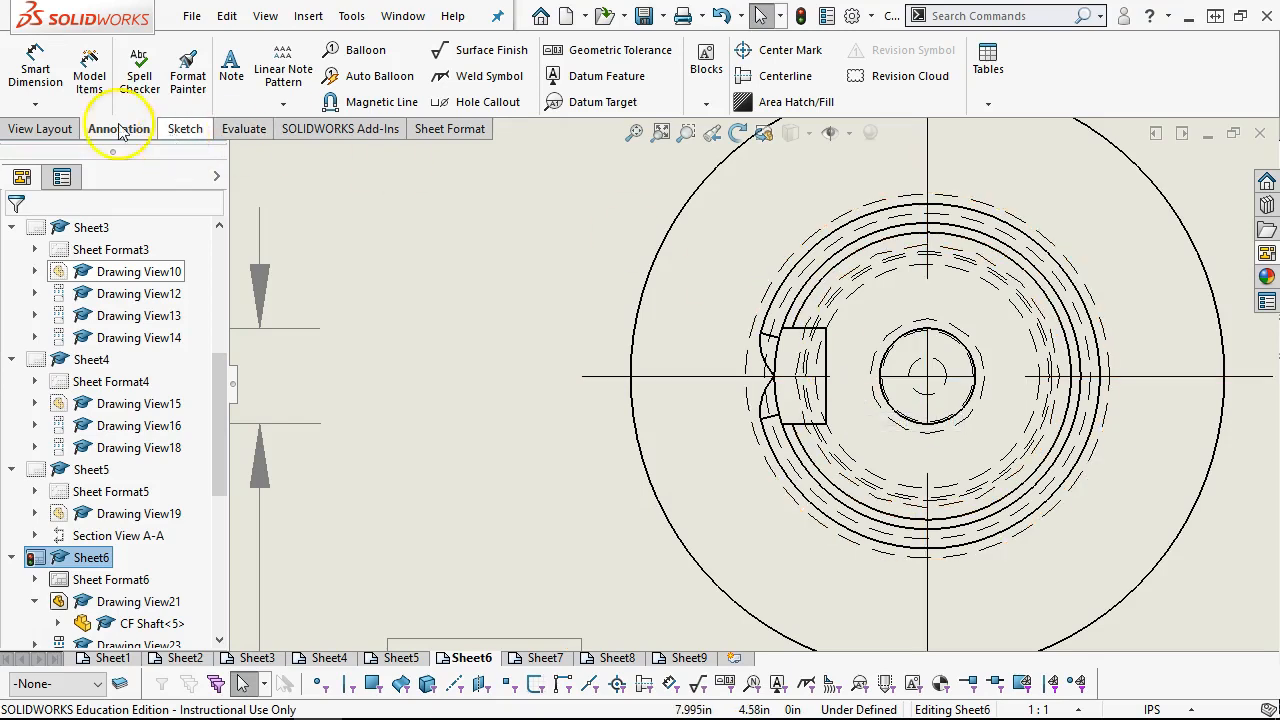
pyautogui.click(33, 70)
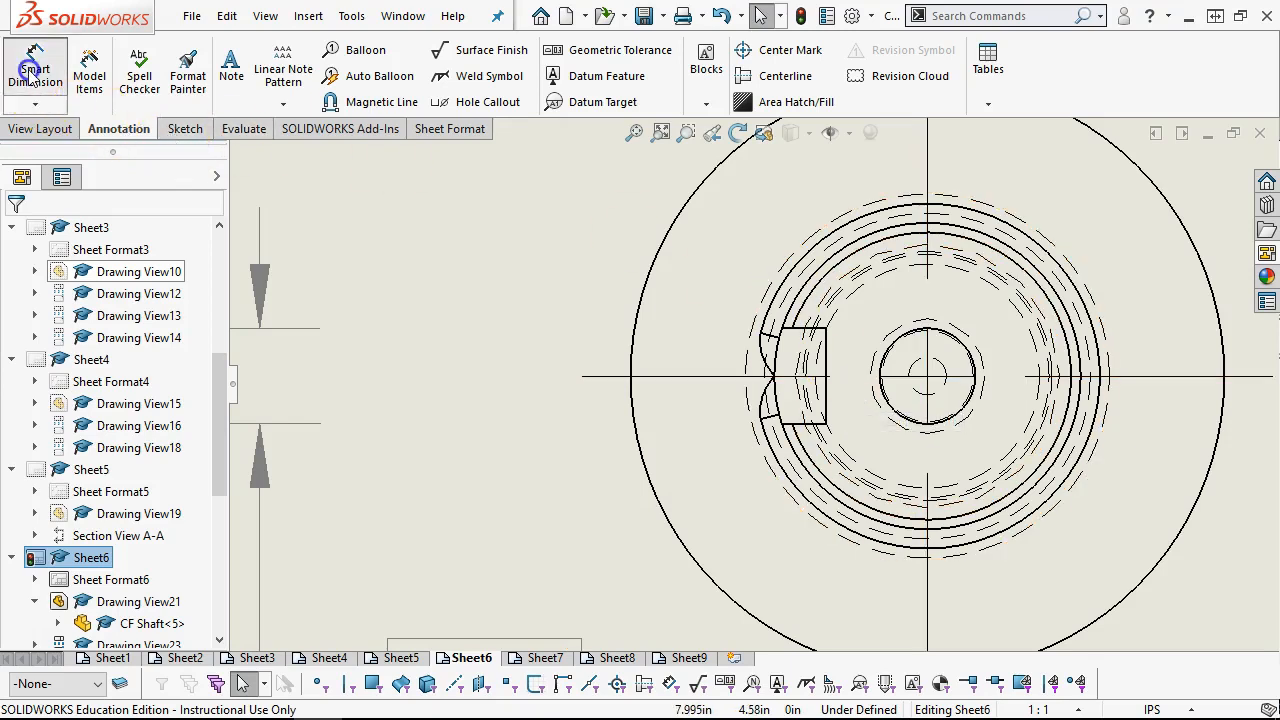
pyautogui.click(828, 363)
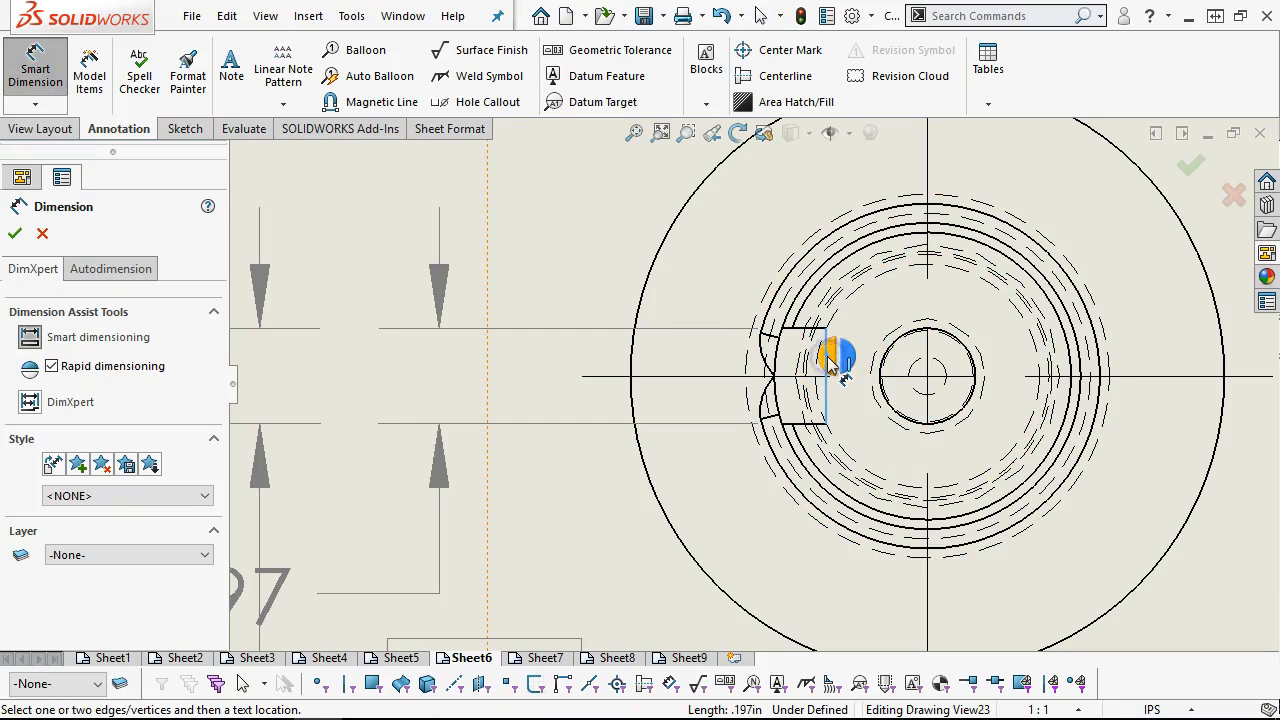
pyautogui.click(770, 395)
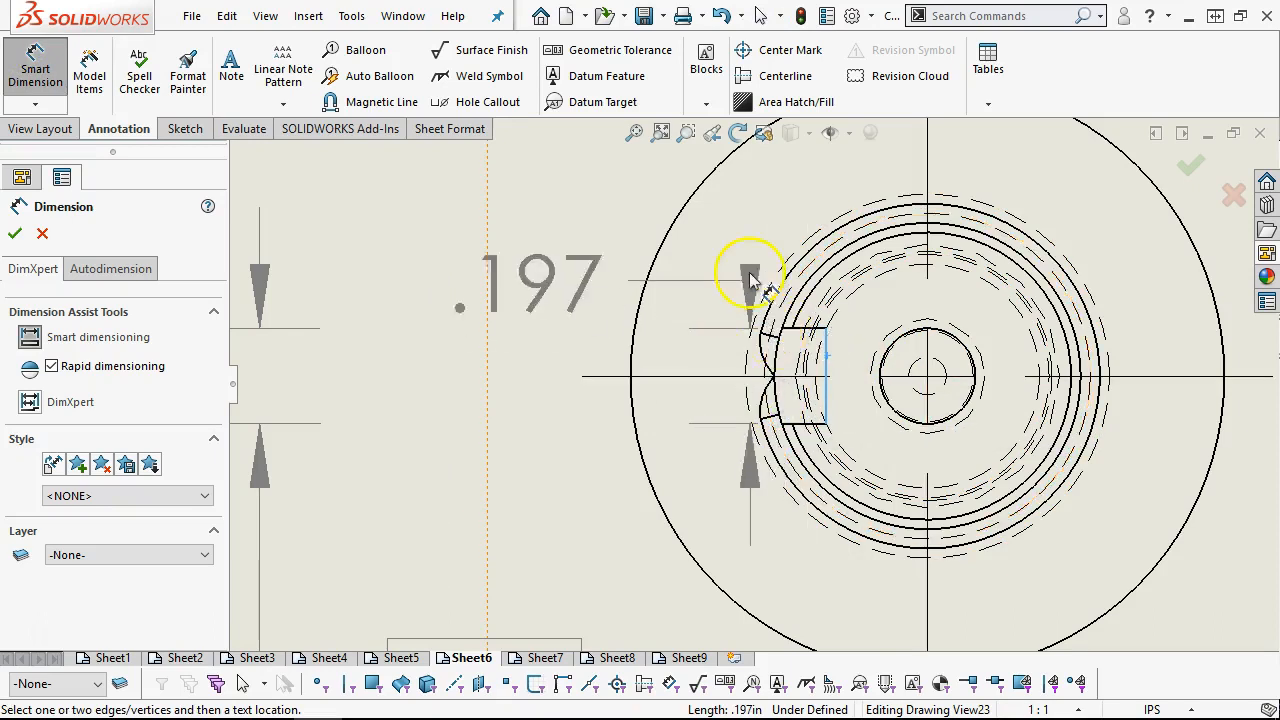
pyautogui.scroll(3, 752, 262)
pyautogui.scroll(-5, 760, 370)
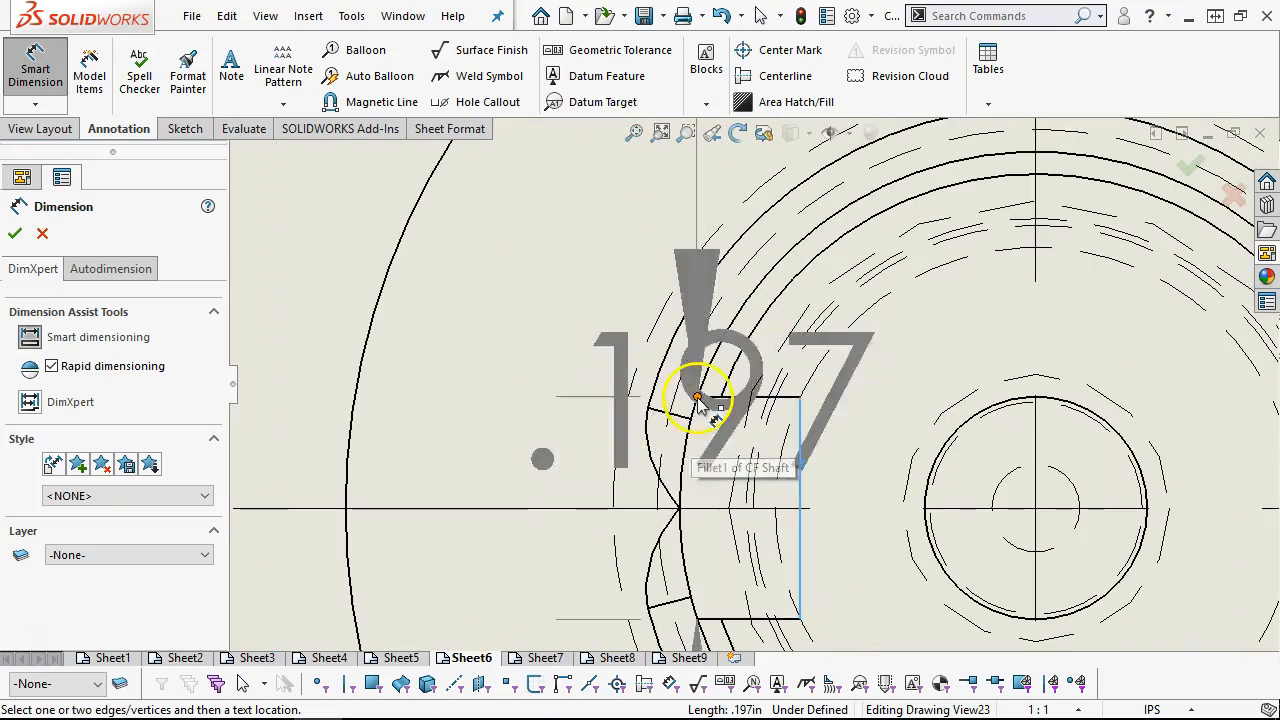
pyautogui.click(707, 383)
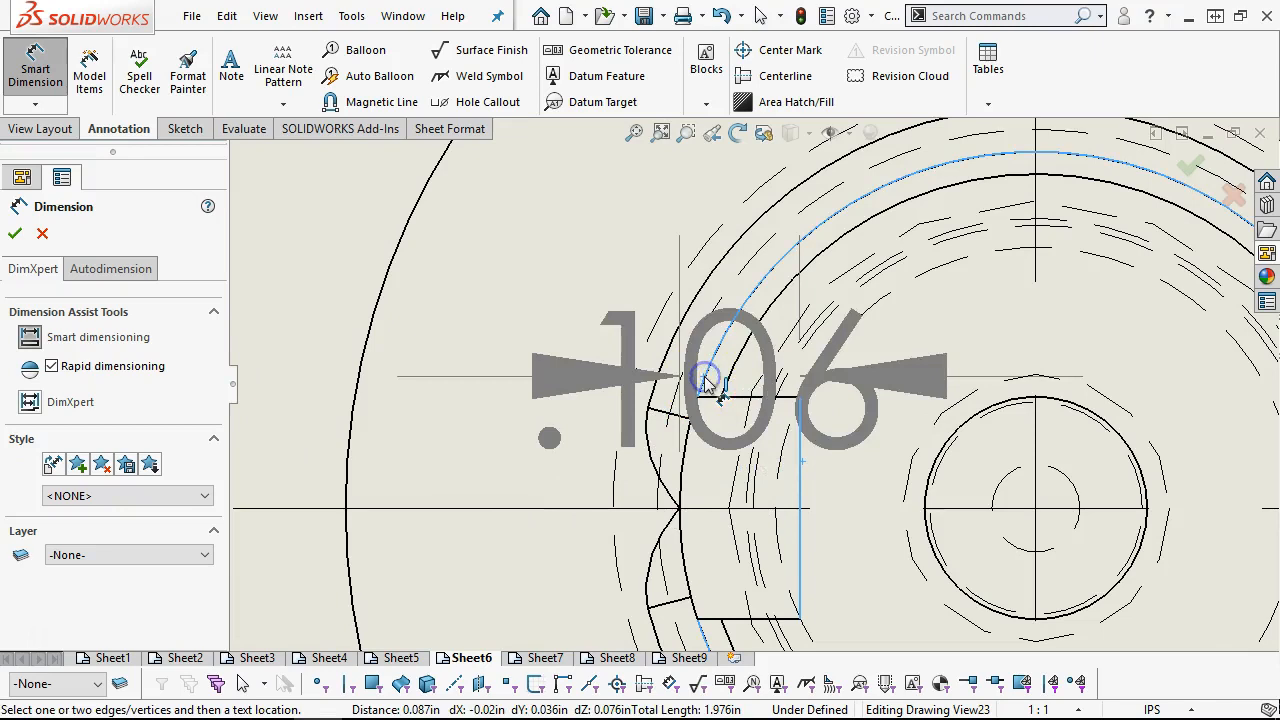
pyautogui.scroll(5, 700, 330)
pyautogui.scroll(1, 668, 200)
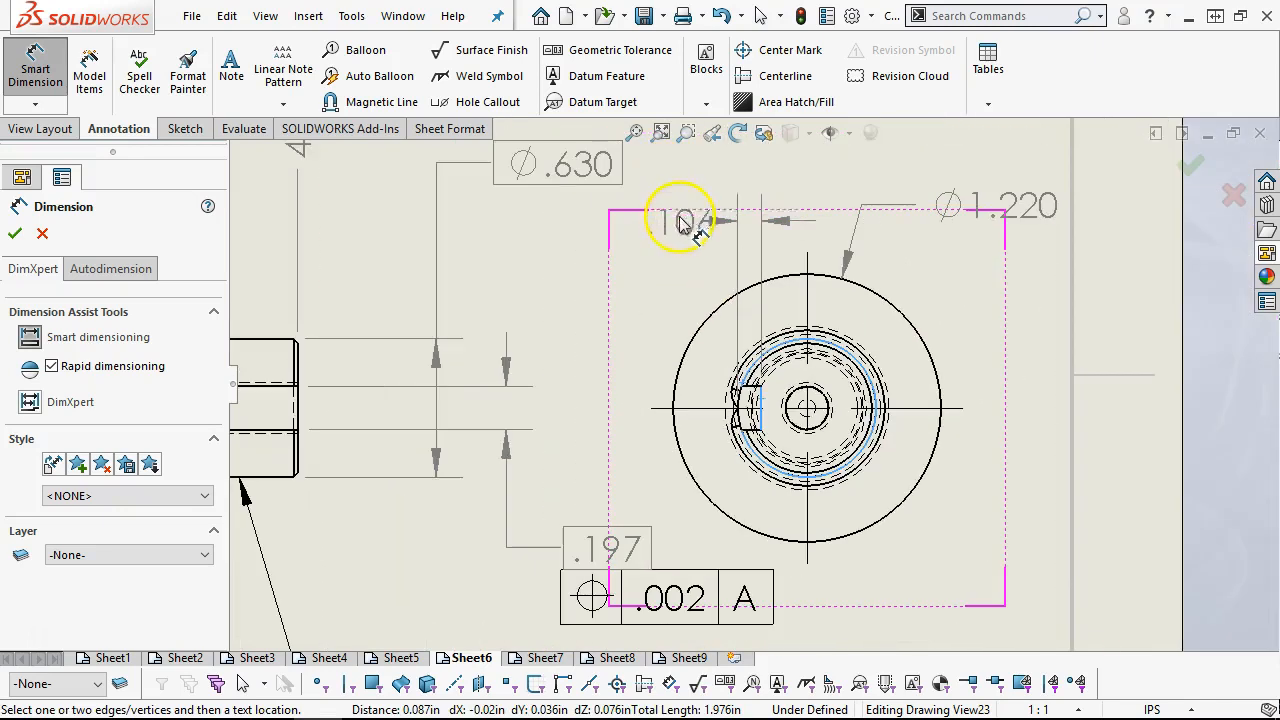
pyautogui.click(640, 252)
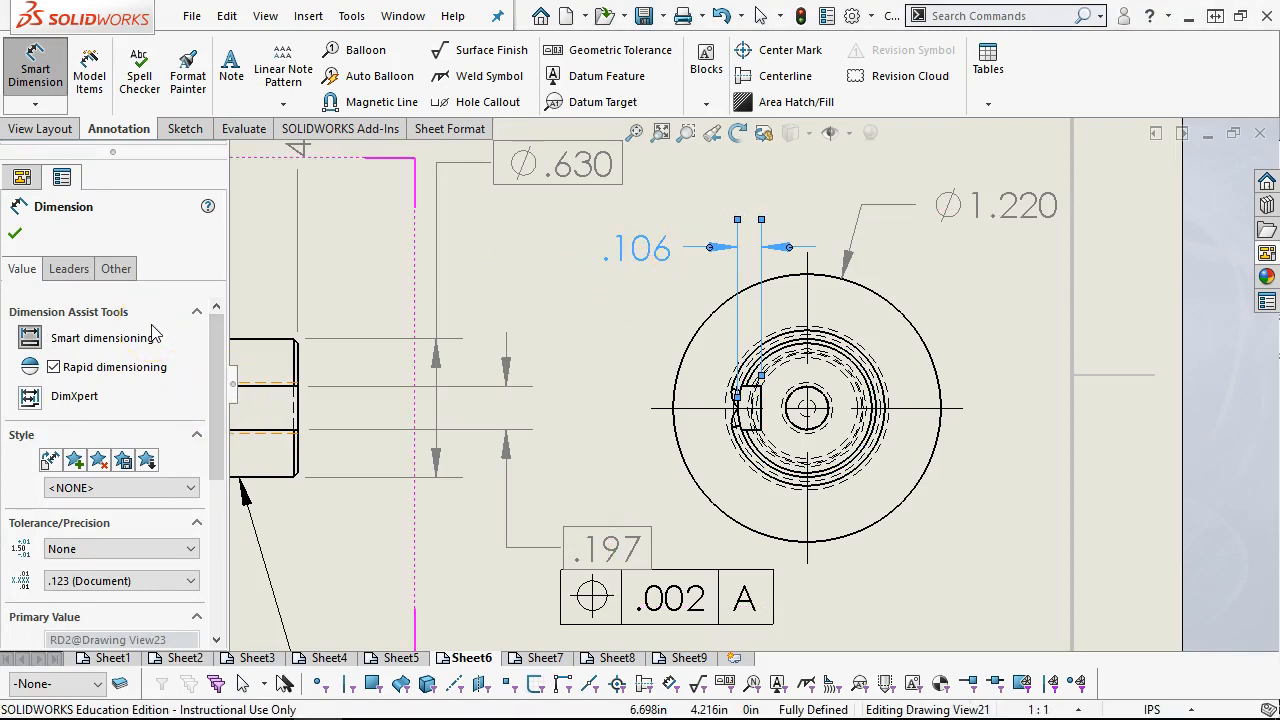
# Enclose the keyway depth dimension in parentheses as a reference and shift its text slightly further from the end view
pyautogui.click(74, 277)
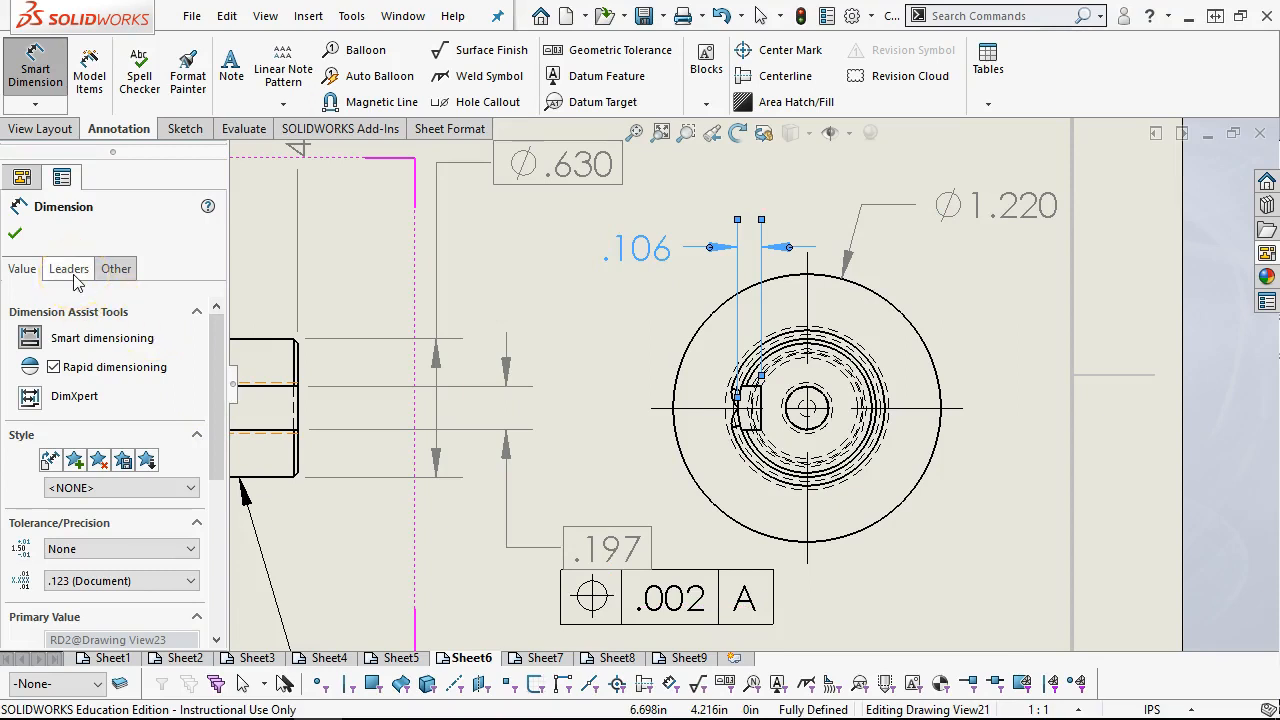
pyautogui.click(62, 277)
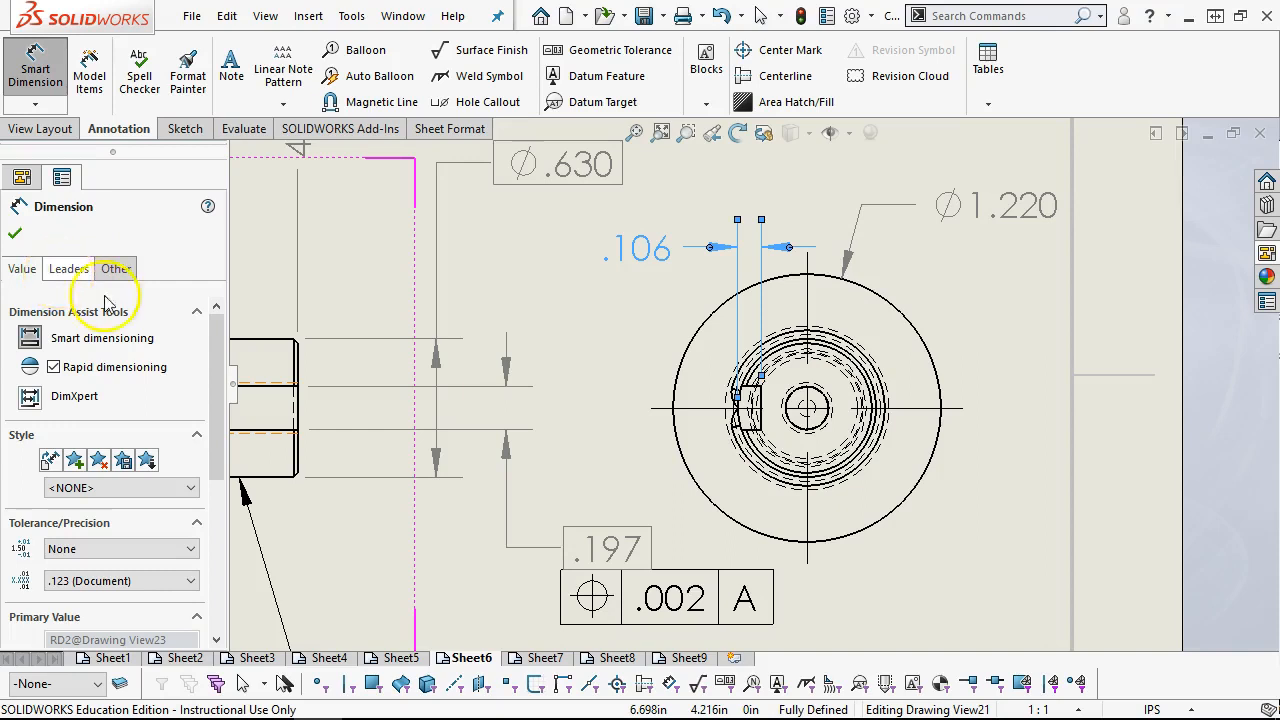
pyautogui.moveTo(212, 391); pyautogui.dragTo(216, 535)
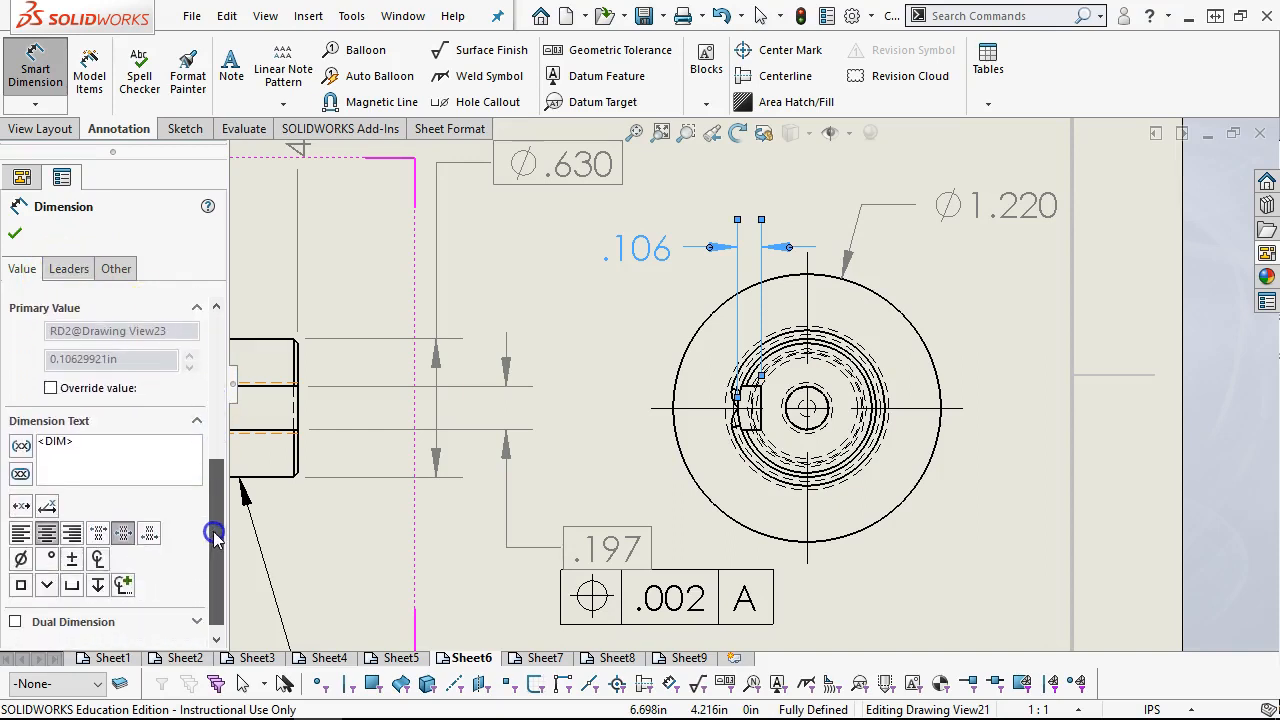
pyautogui.click(21, 445)
pyautogui.click(36, 176)
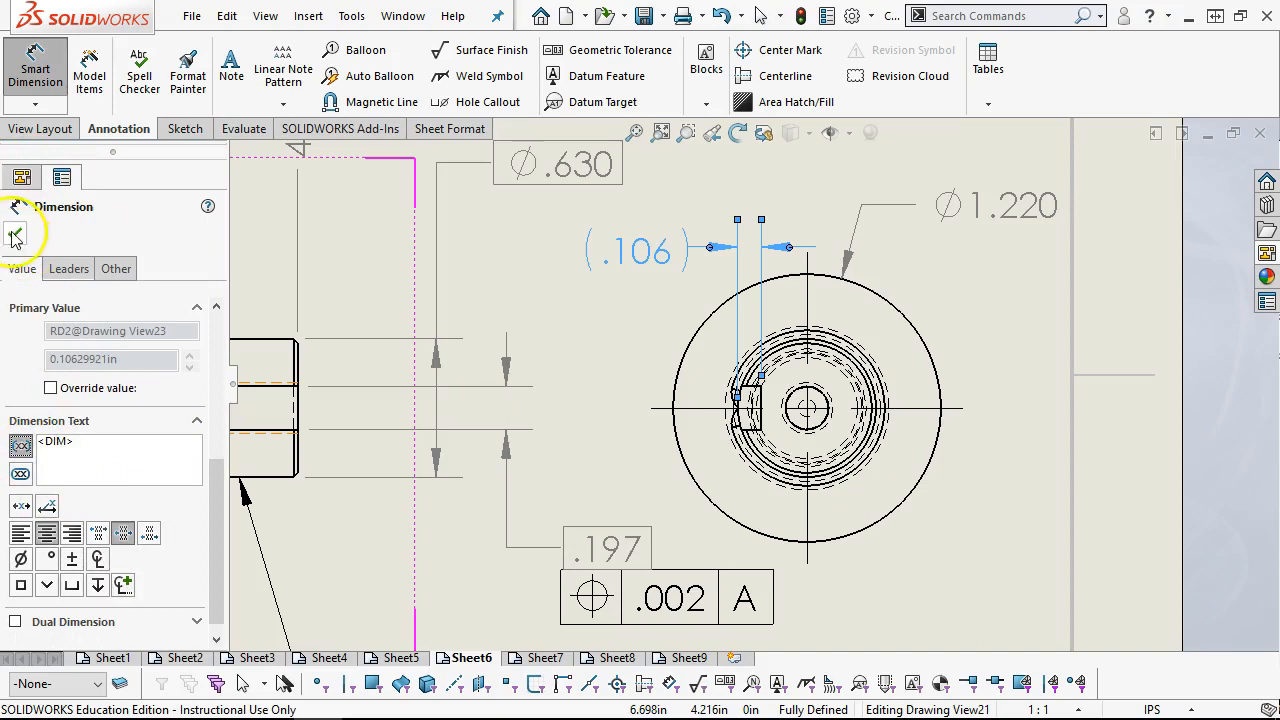
pyautogui.click(623, 252)
# Dimension the horizontal distance from the keyway floor to the flange circle's center, placing the value below the end view
pyautogui.click(35, 68)
pyautogui.scroll(-3, 871, 480)
pyautogui.click(829, 540)
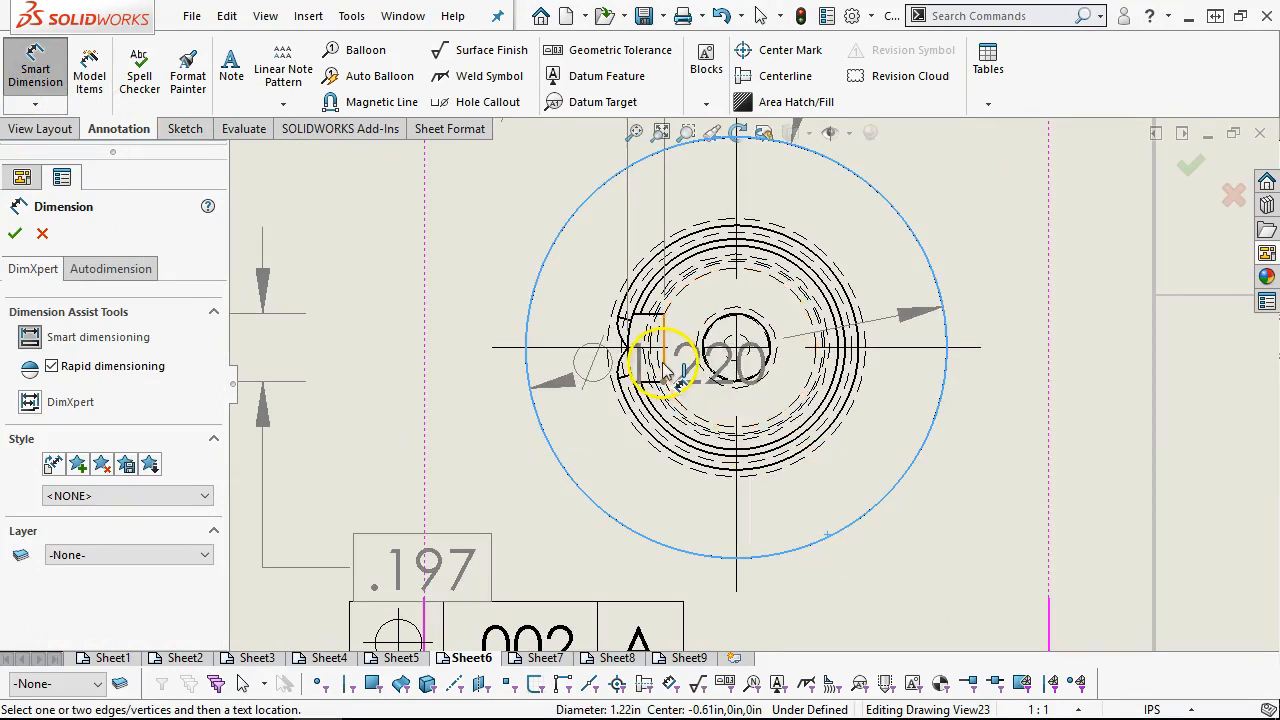
pyautogui.click(665, 362)
pyautogui.scroll(3, 750, 385)
pyautogui.click(803, 566)
pyautogui.rightClick(822, 514)
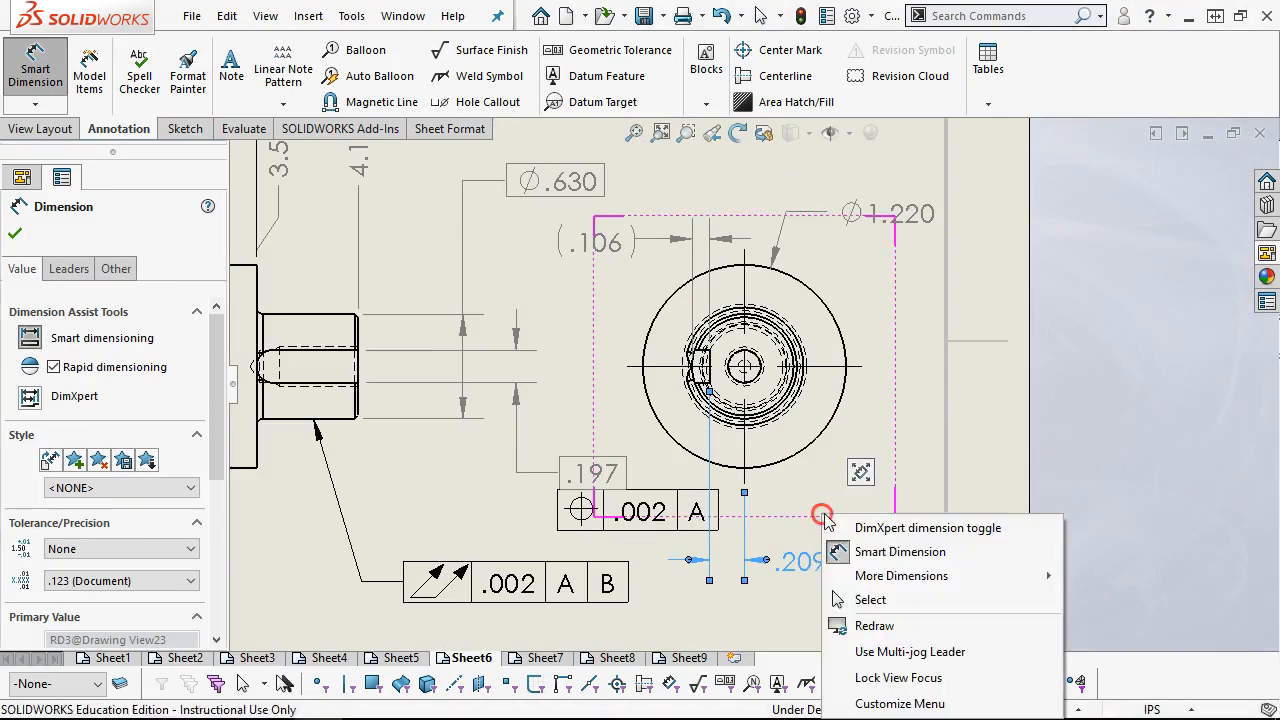
pyautogui.click(893, 600)
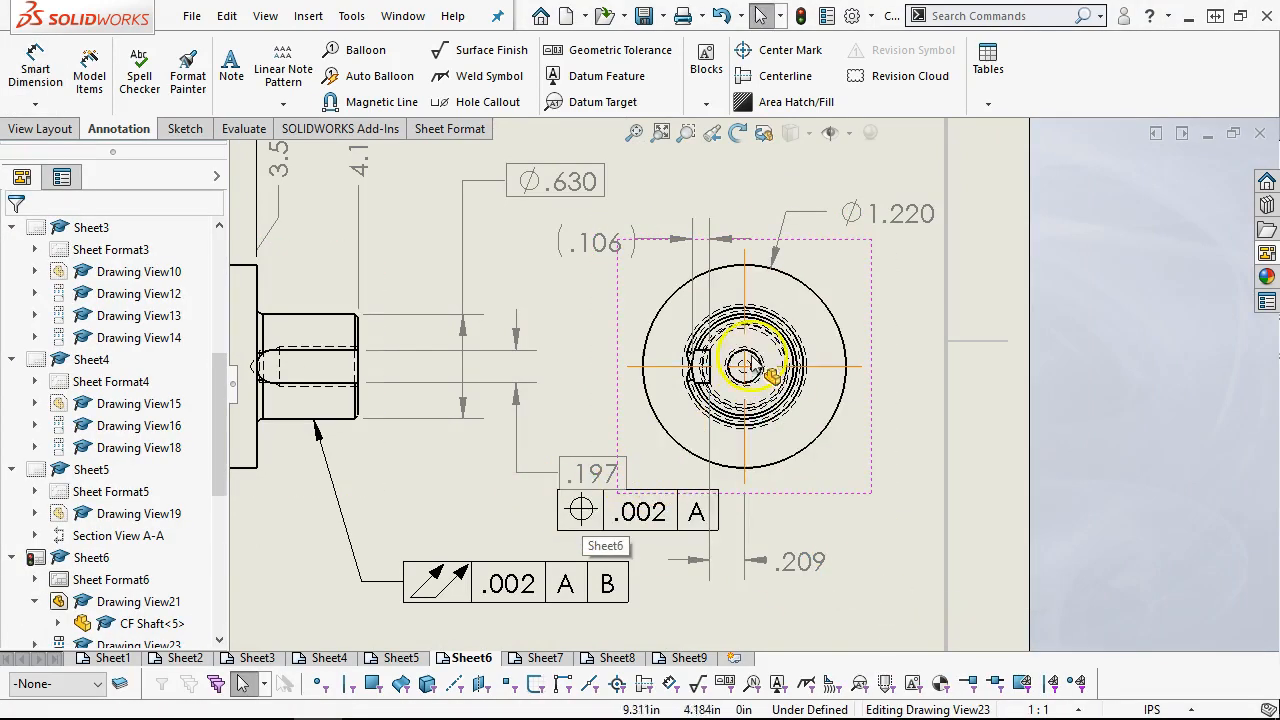
# Move the keyway width dimension with its position frame closer to the shaft end, and bring the keyway floor-to-center dimension nearer the end view
pyautogui.moveTo(566, 483); pyautogui.dragTo(558, 480)
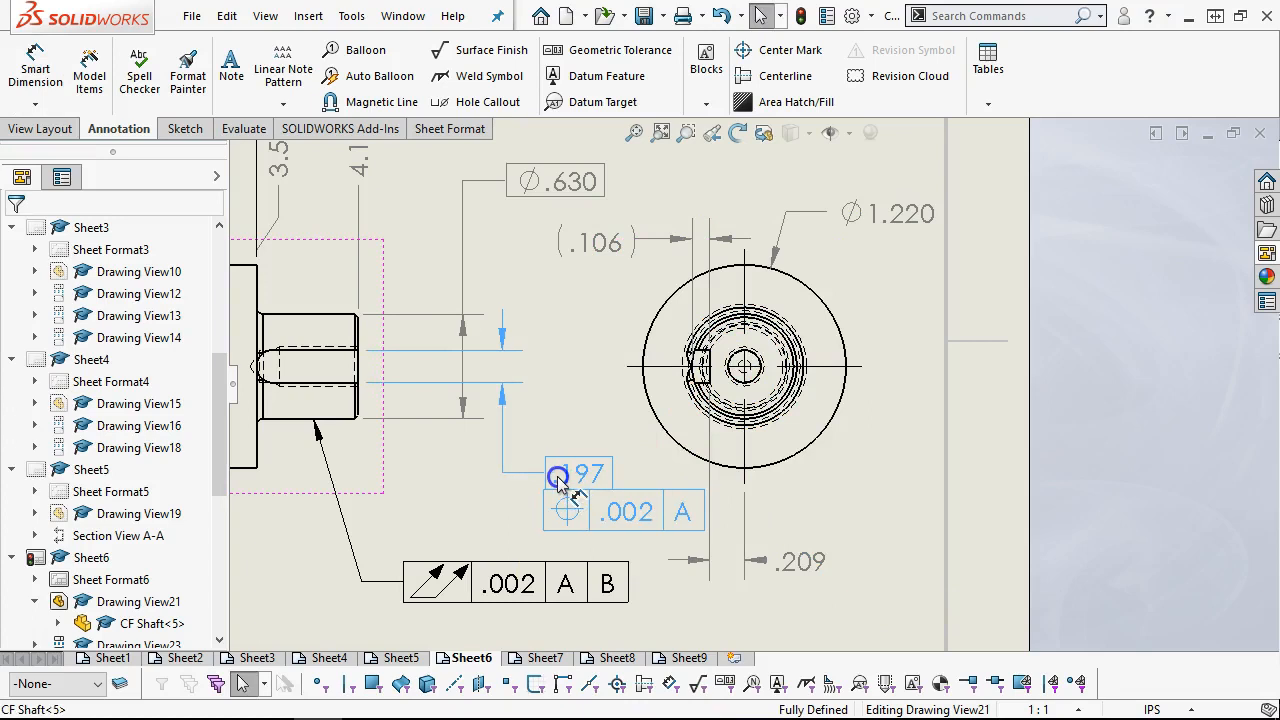
pyautogui.click(460, 488)
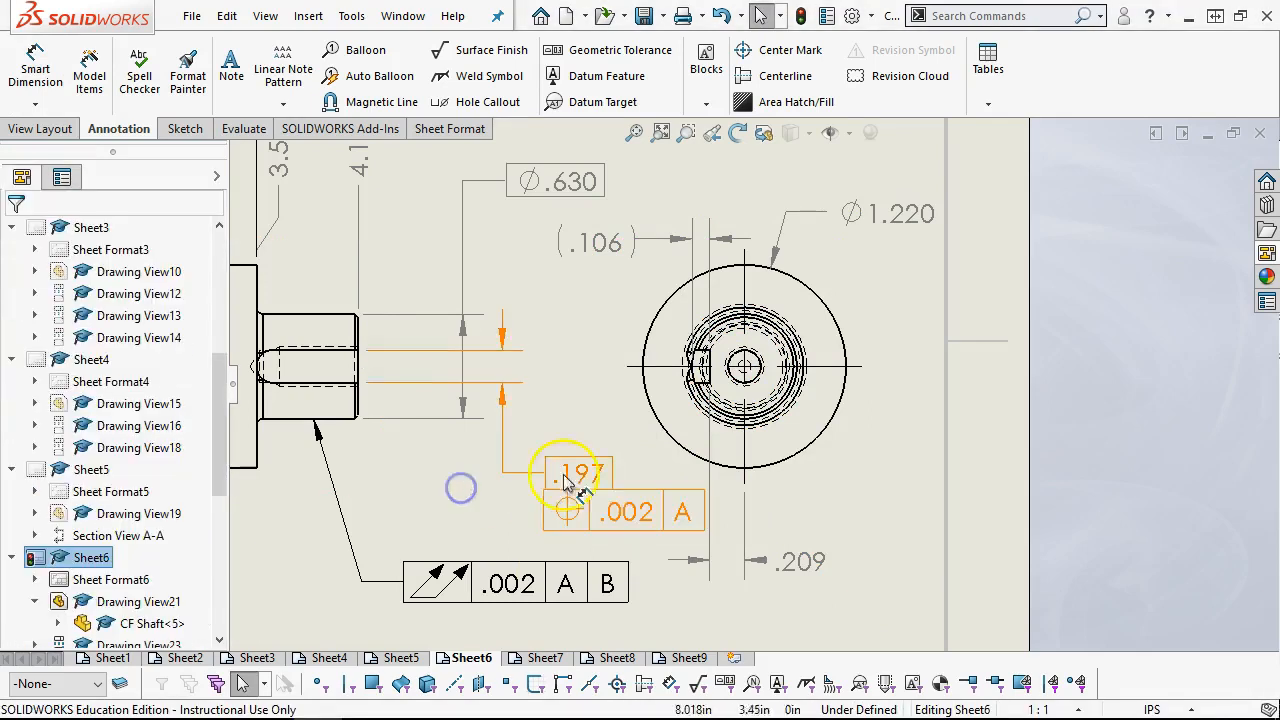
pyautogui.moveTo(597, 490); pyautogui.dragTo(512, 483)
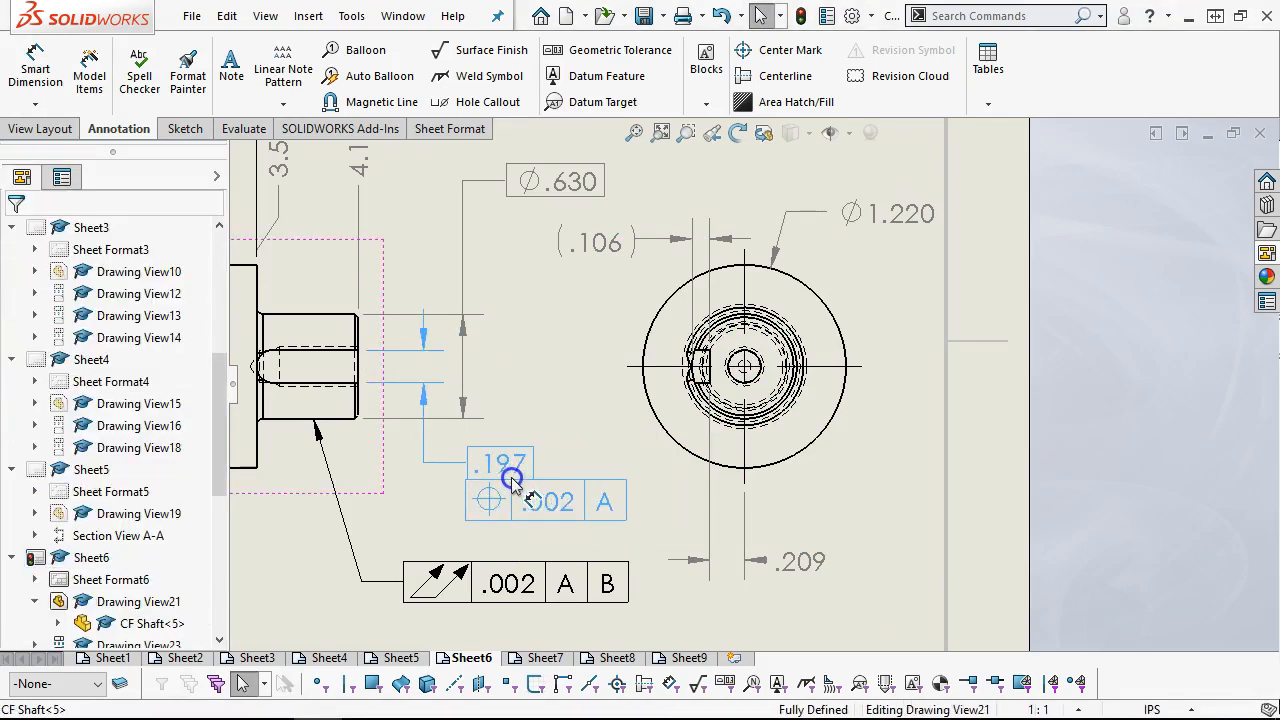
pyautogui.click(846, 514)
pyautogui.click(828, 550)
pyautogui.moveTo(828, 550); pyautogui.dragTo(838, 527)
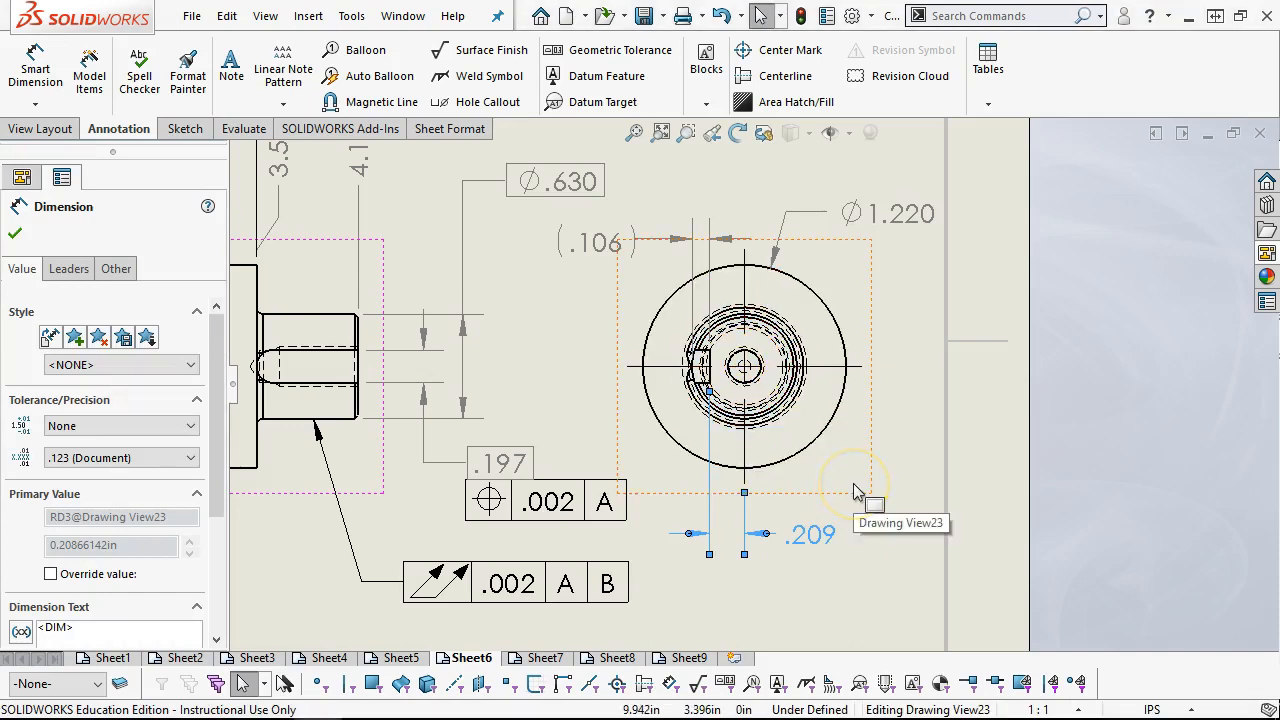
pyautogui.moveTo(824, 532); pyautogui.dragTo(837, 532)
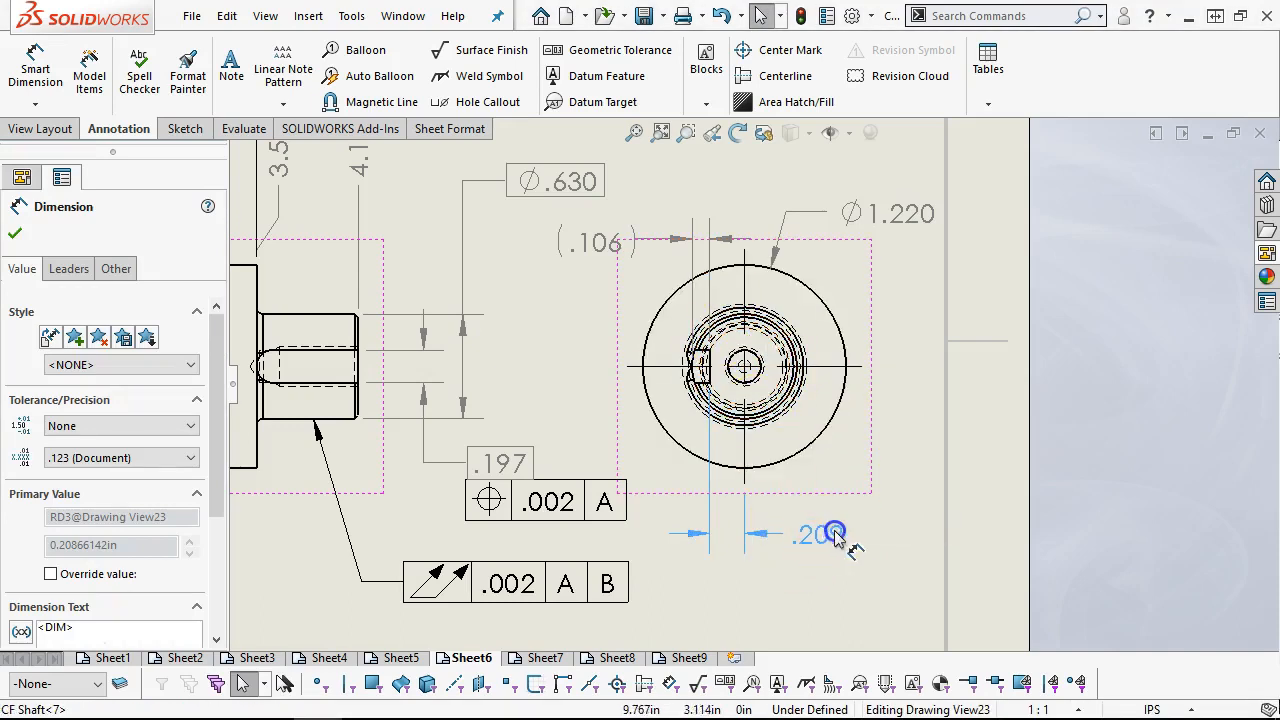
pyautogui.click(836, 580)
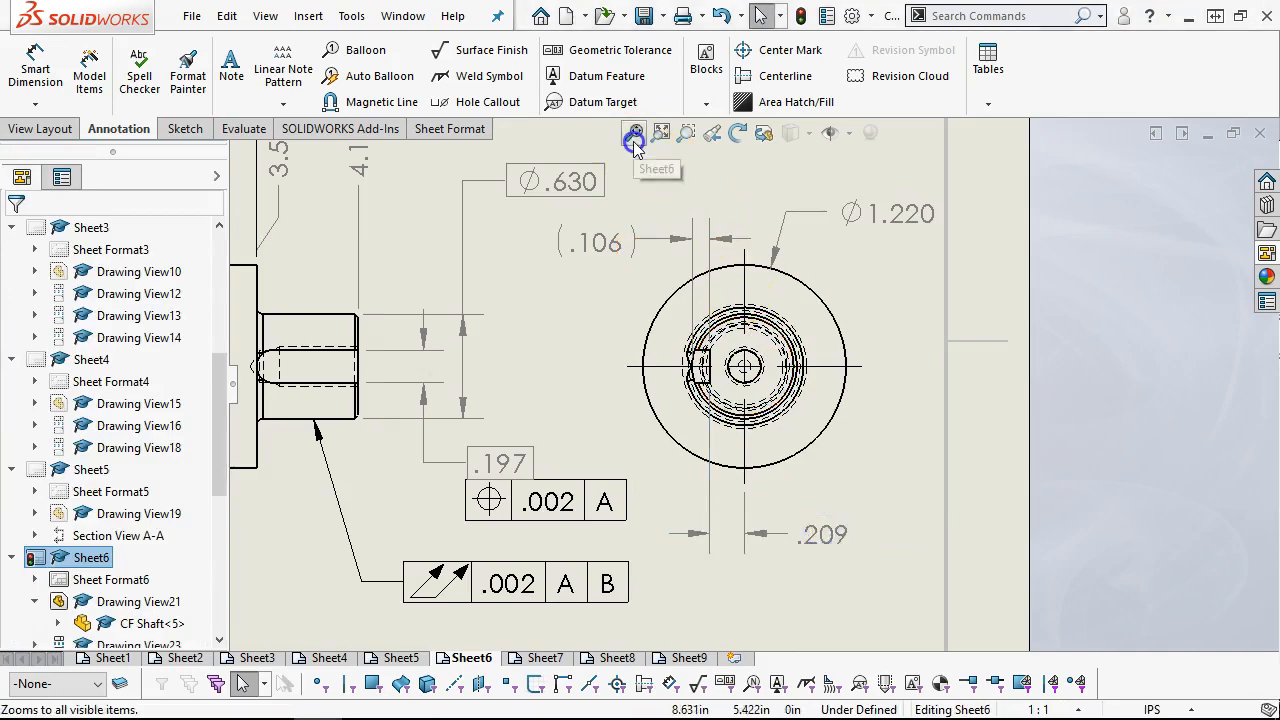
# Fit the whole sheet in view, examine Sheet7 and Sheet8 for remaining annotation work, and open Sheet9
pyautogui.click(634, 134)
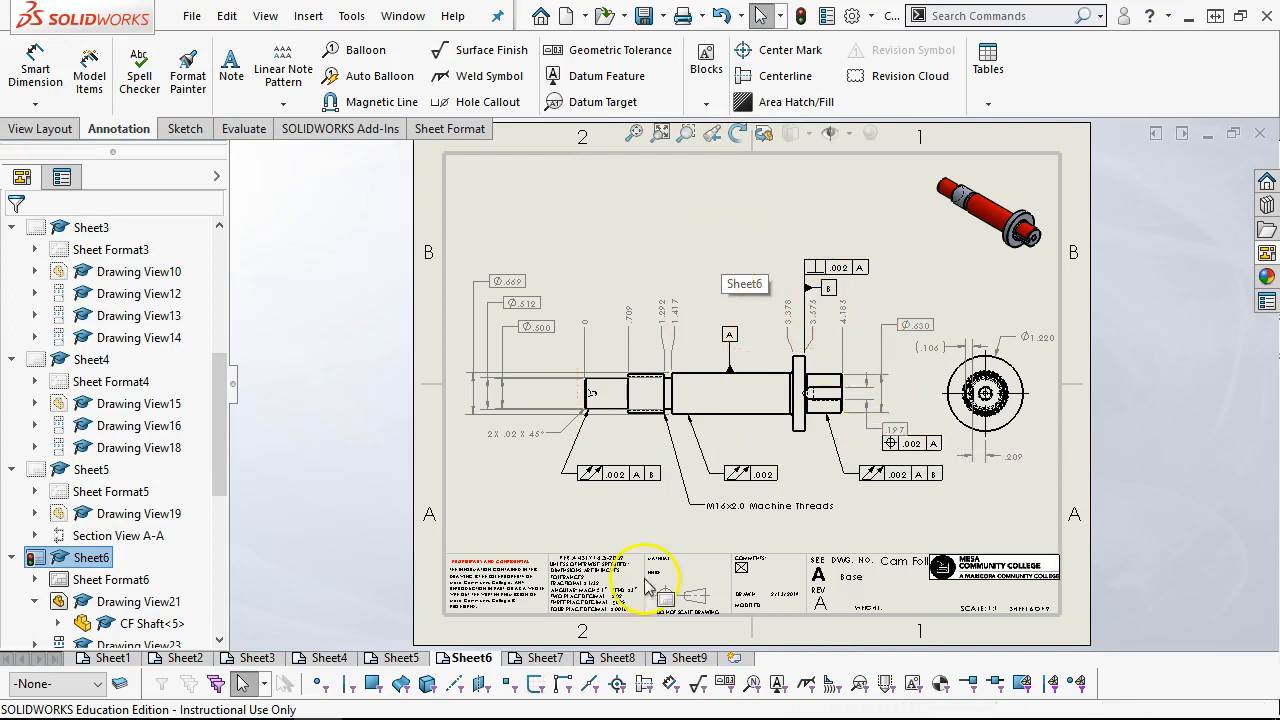
pyautogui.click(684, 658)
pyautogui.click(471, 657)
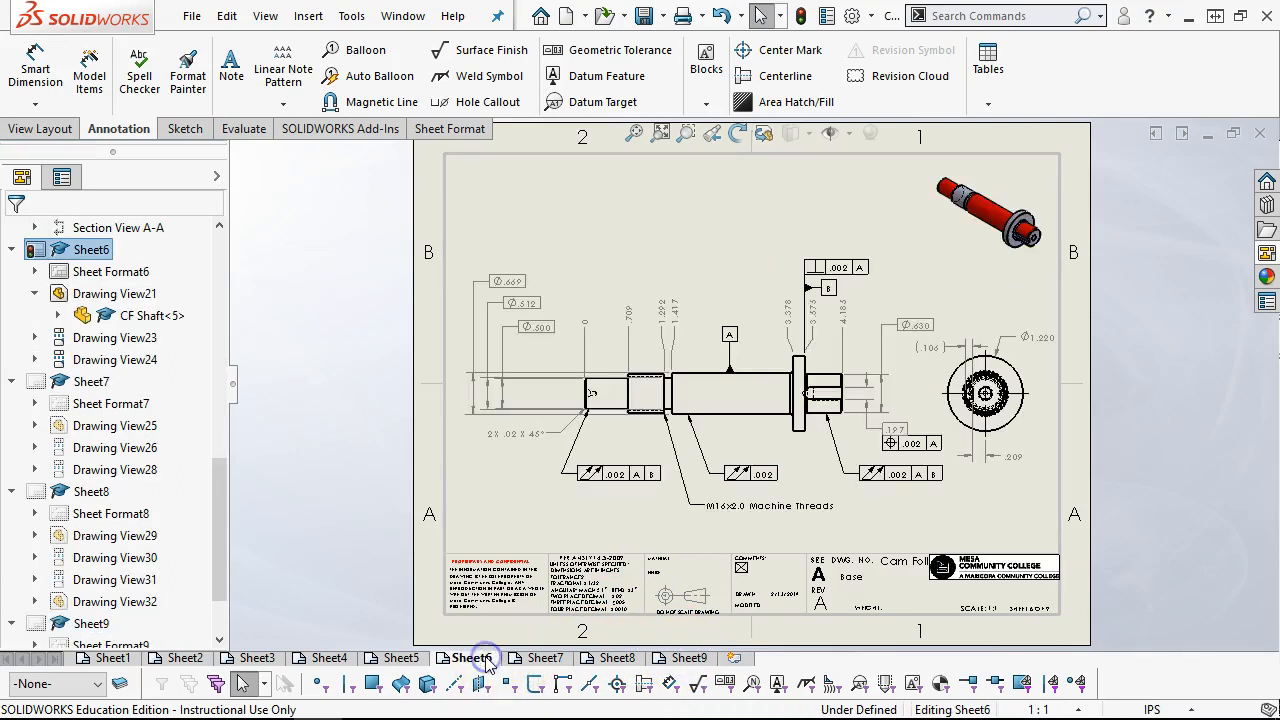
pyautogui.click(556, 660)
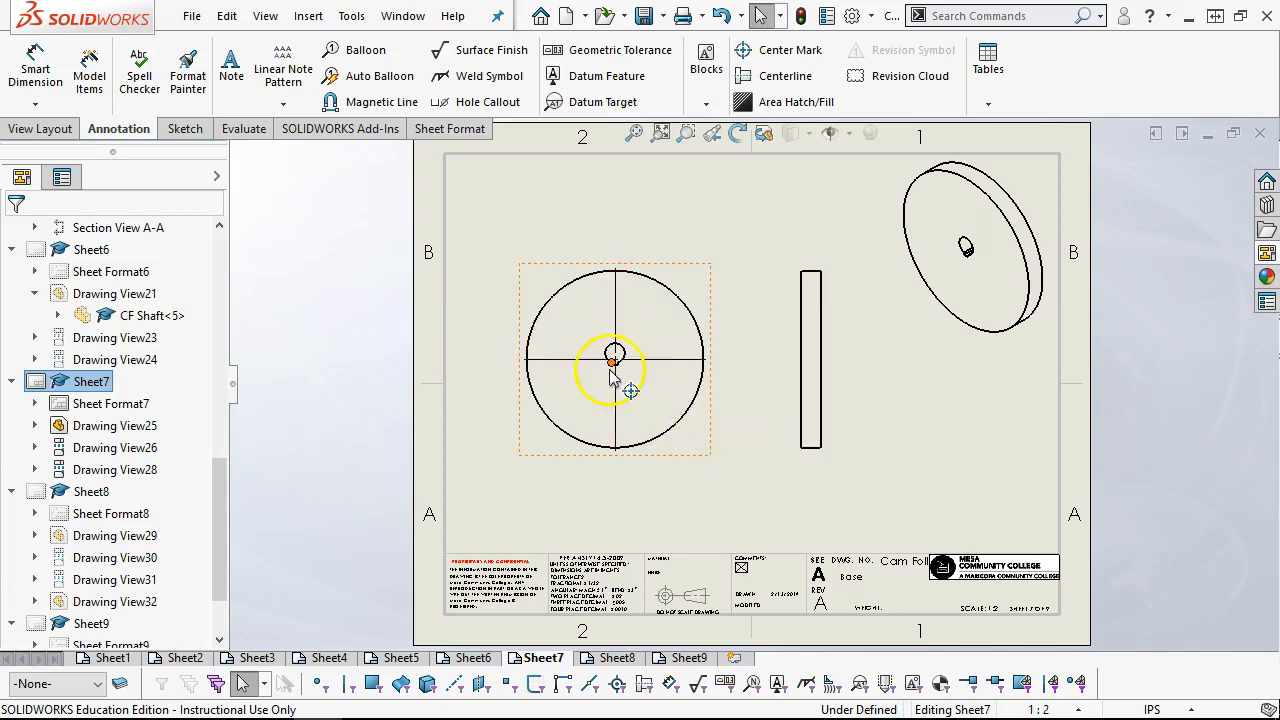
pyautogui.click(617, 660)
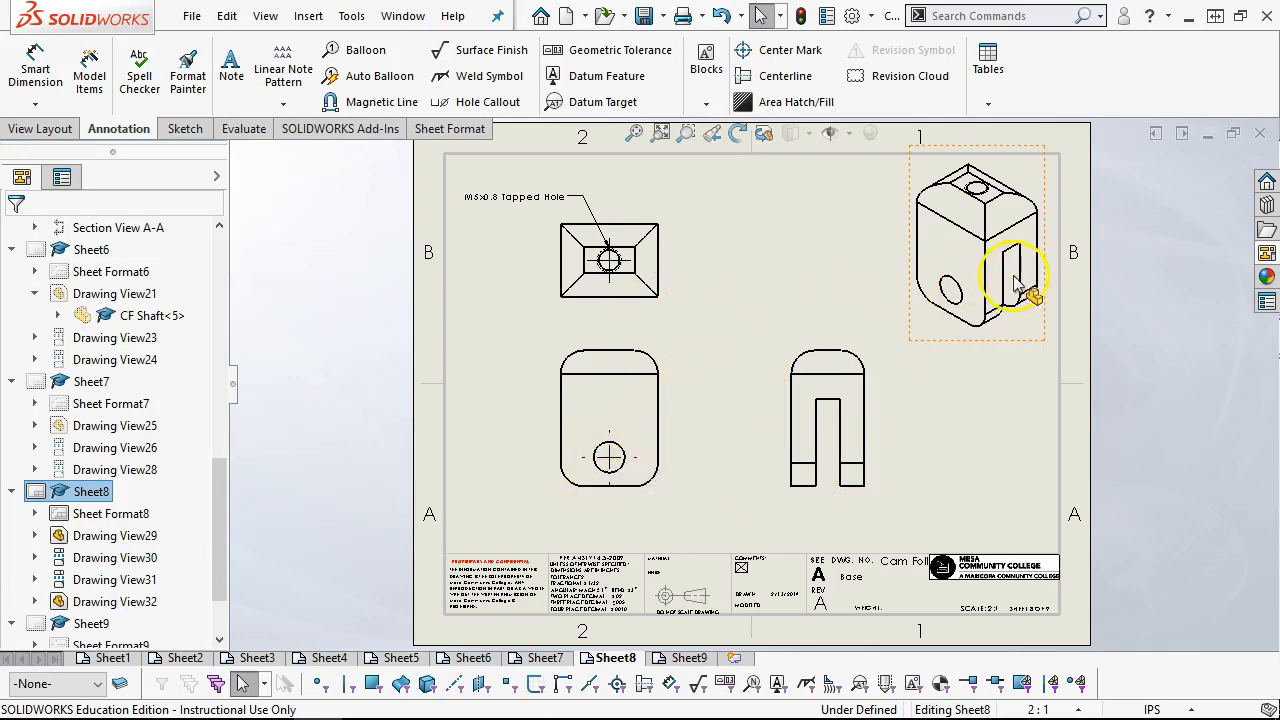
pyautogui.click(690, 658)
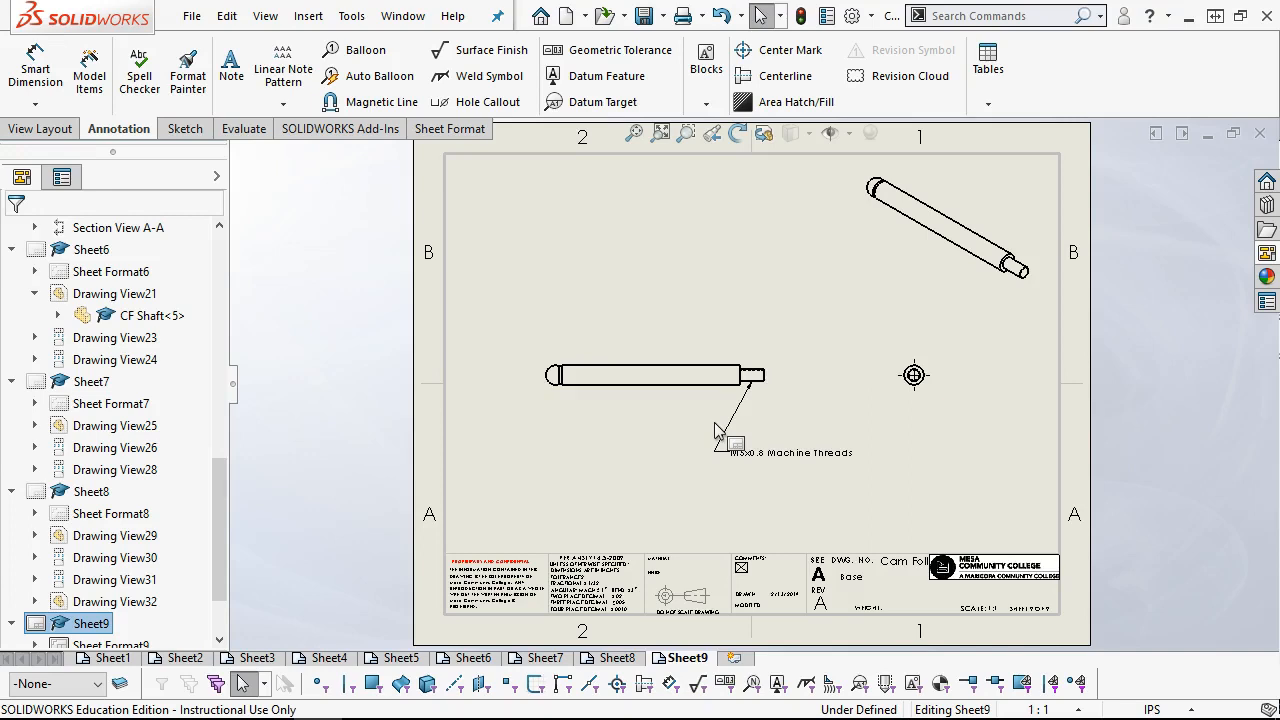
pyautogui.click(231, 70)
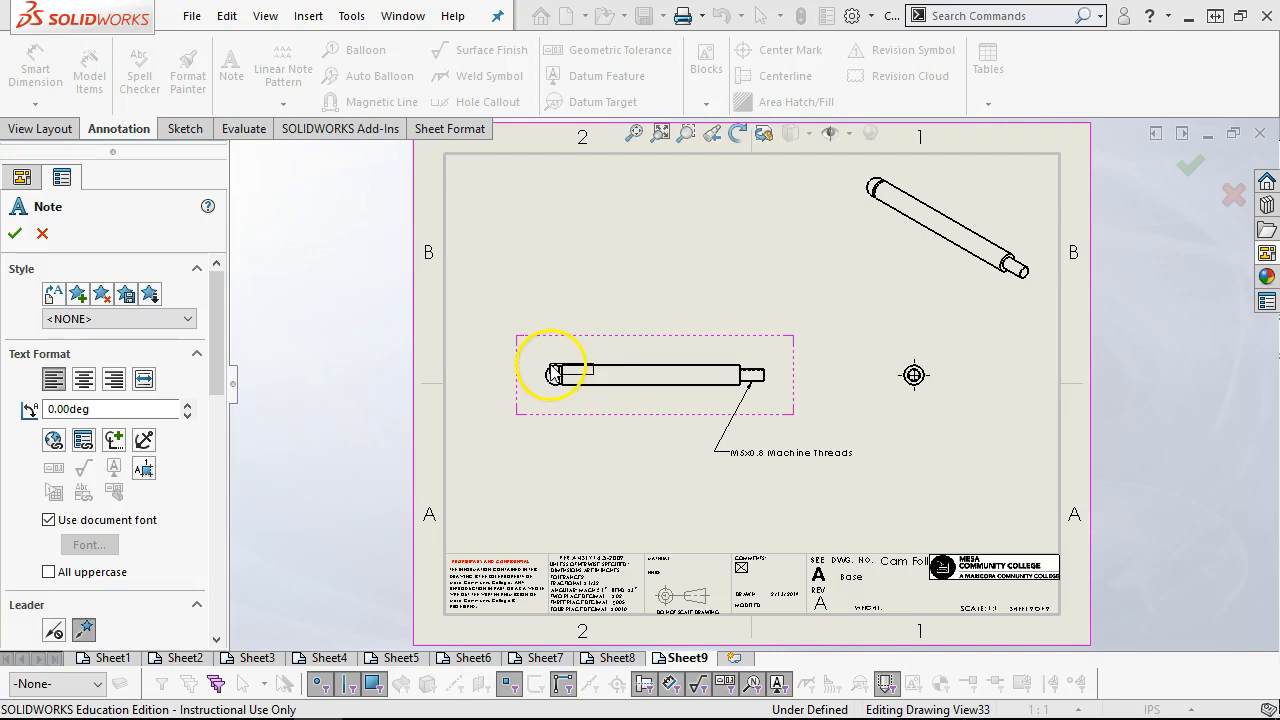
pyautogui.click(553, 372)
pyautogui.click(466, 290)
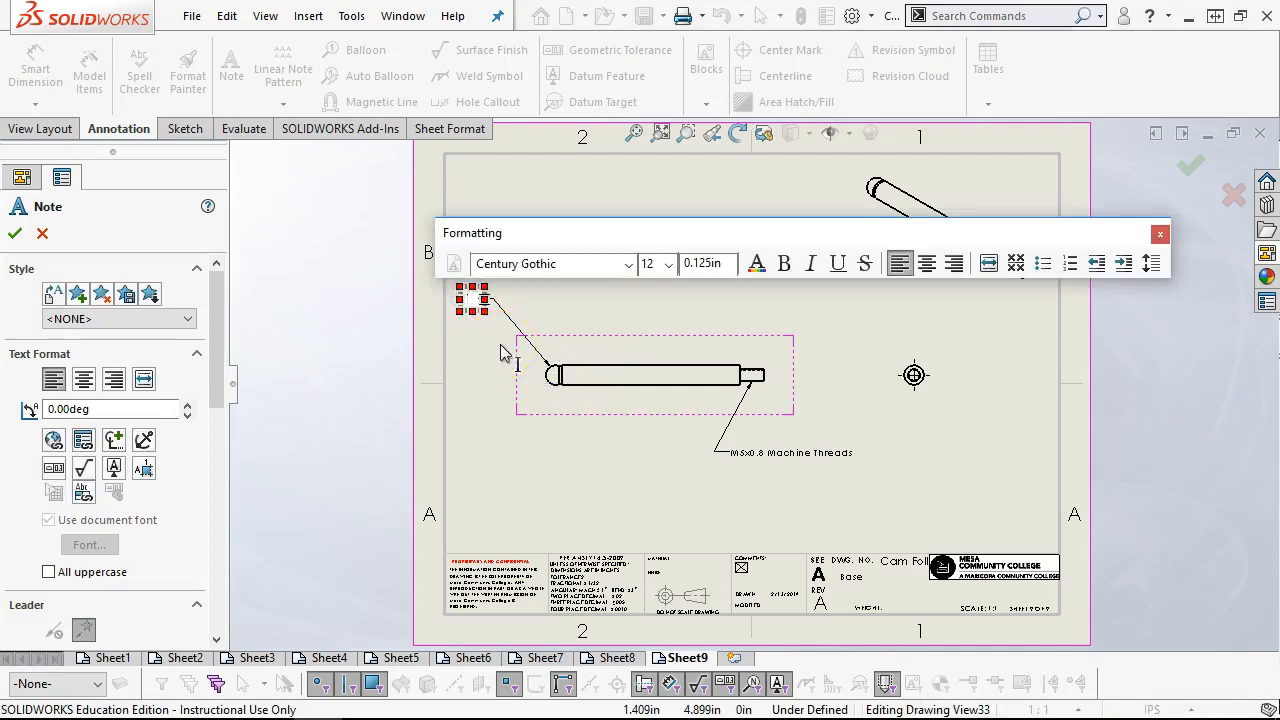
pyautogui.click(115, 441)
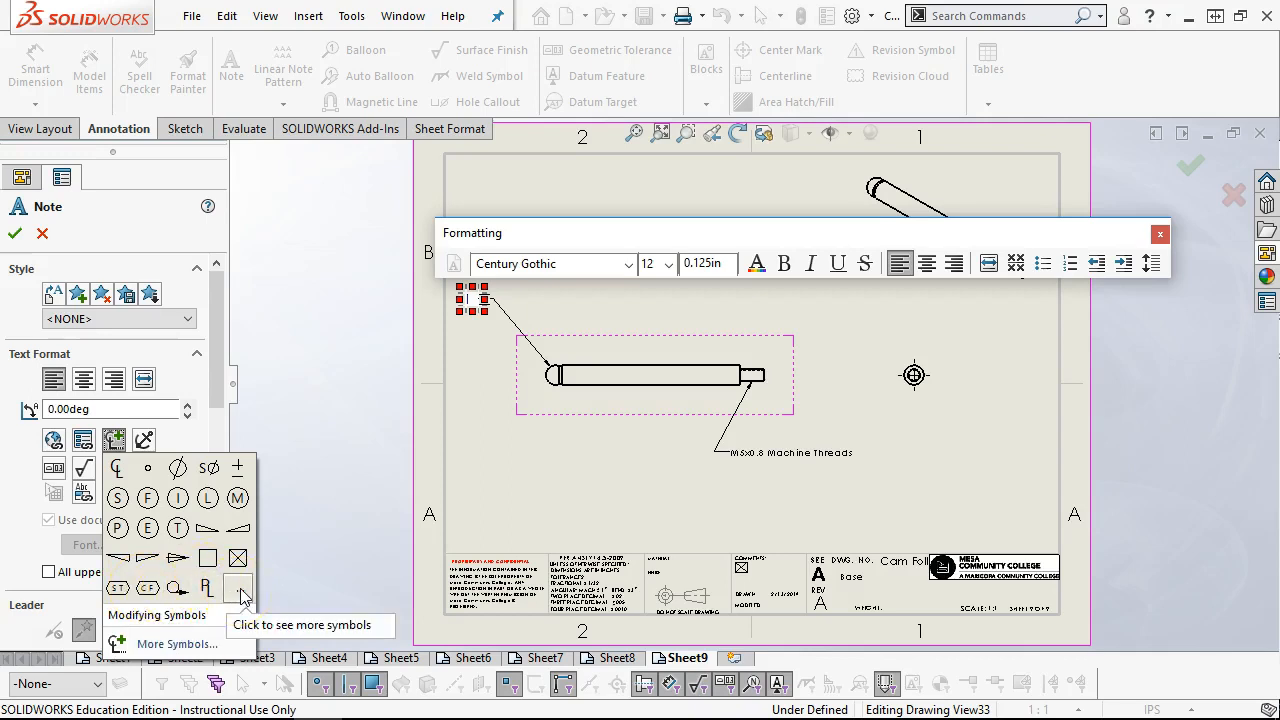
pyautogui.click(210, 469)
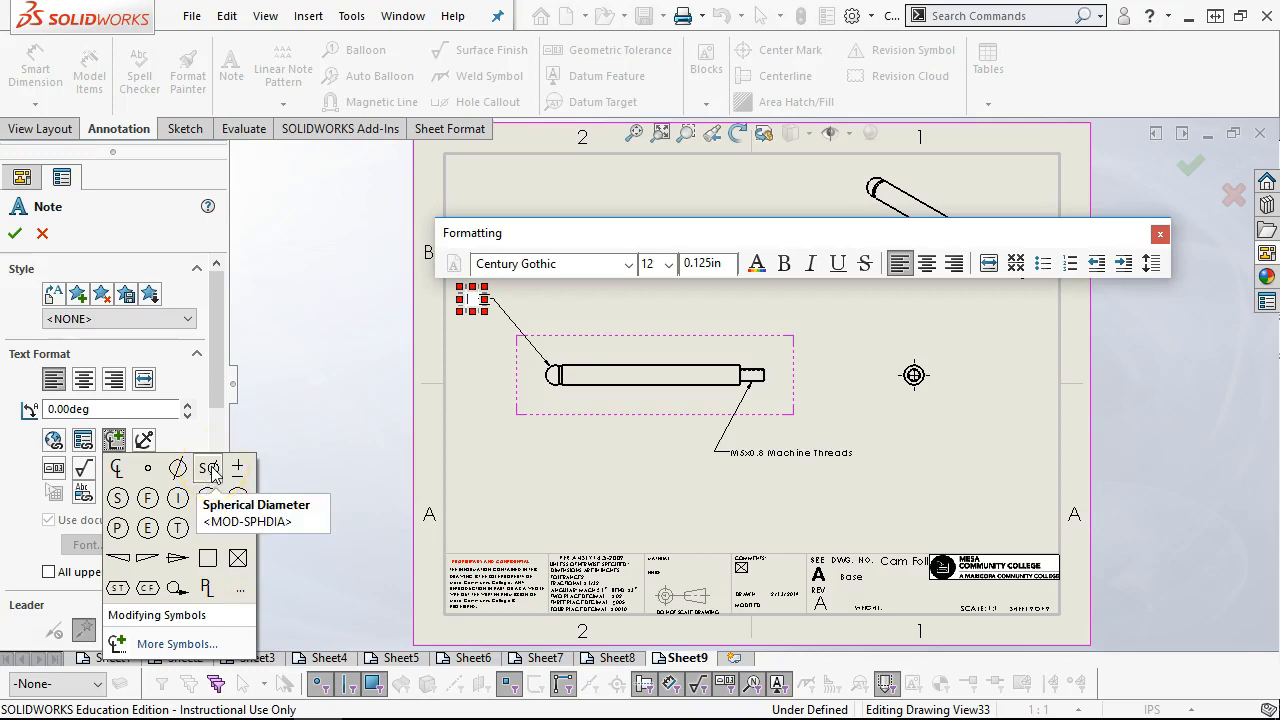
pyautogui.click(212, 469)
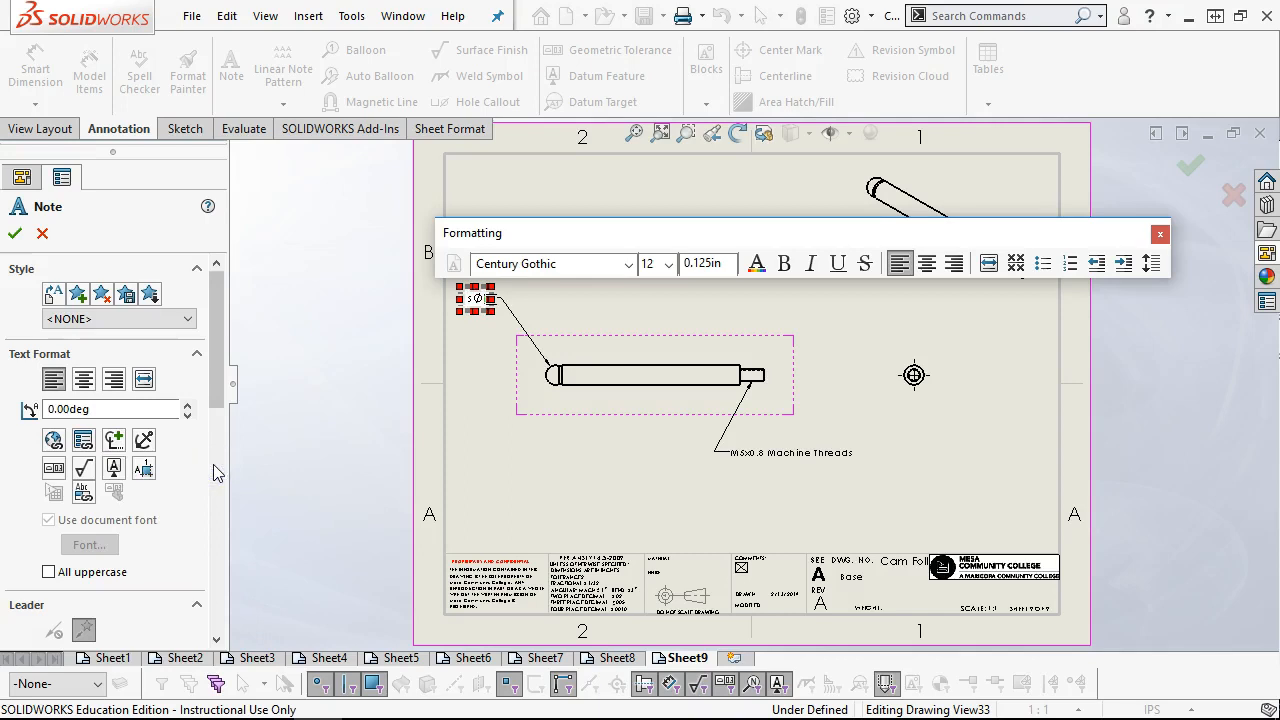
pyautogui.click(14, 234)
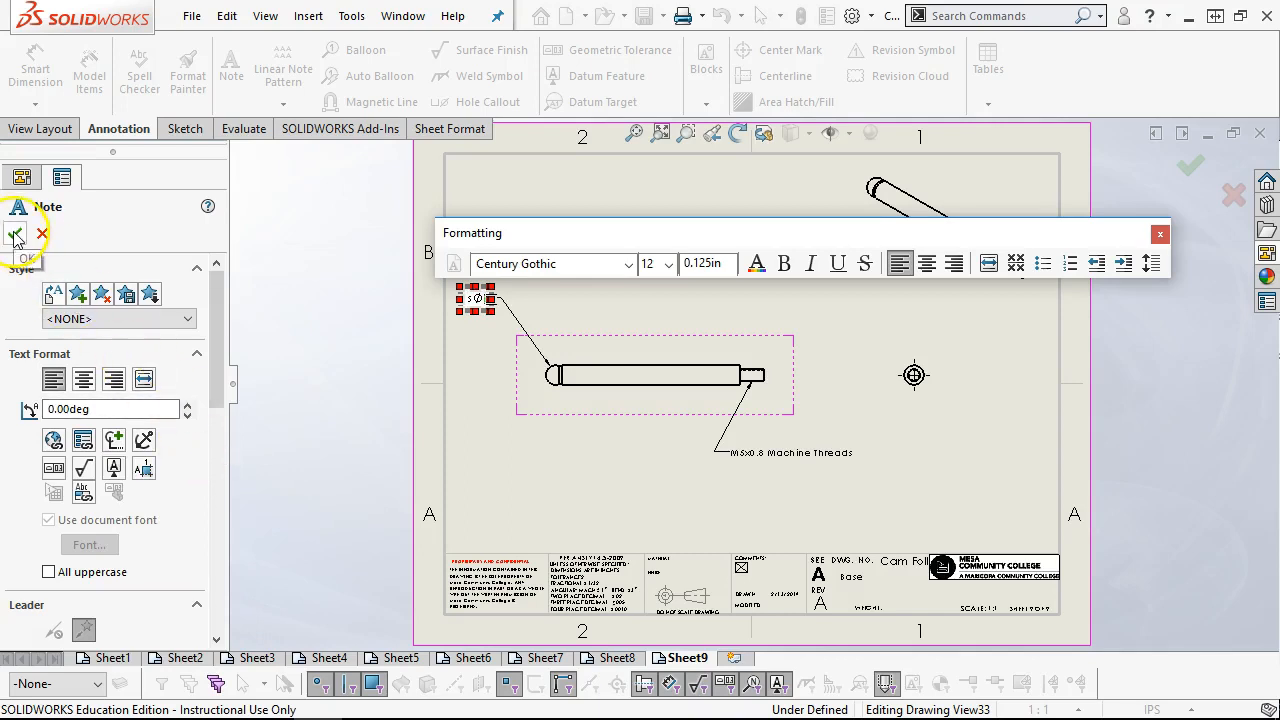
pyautogui.click(42, 234)
# Dimension the rounded end's arc in Sheet9's side view, placing the value beyond that end and slightly above it
pyautogui.click(35, 65)
pyautogui.click(547, 372)
pyautogui.click(496, 362)
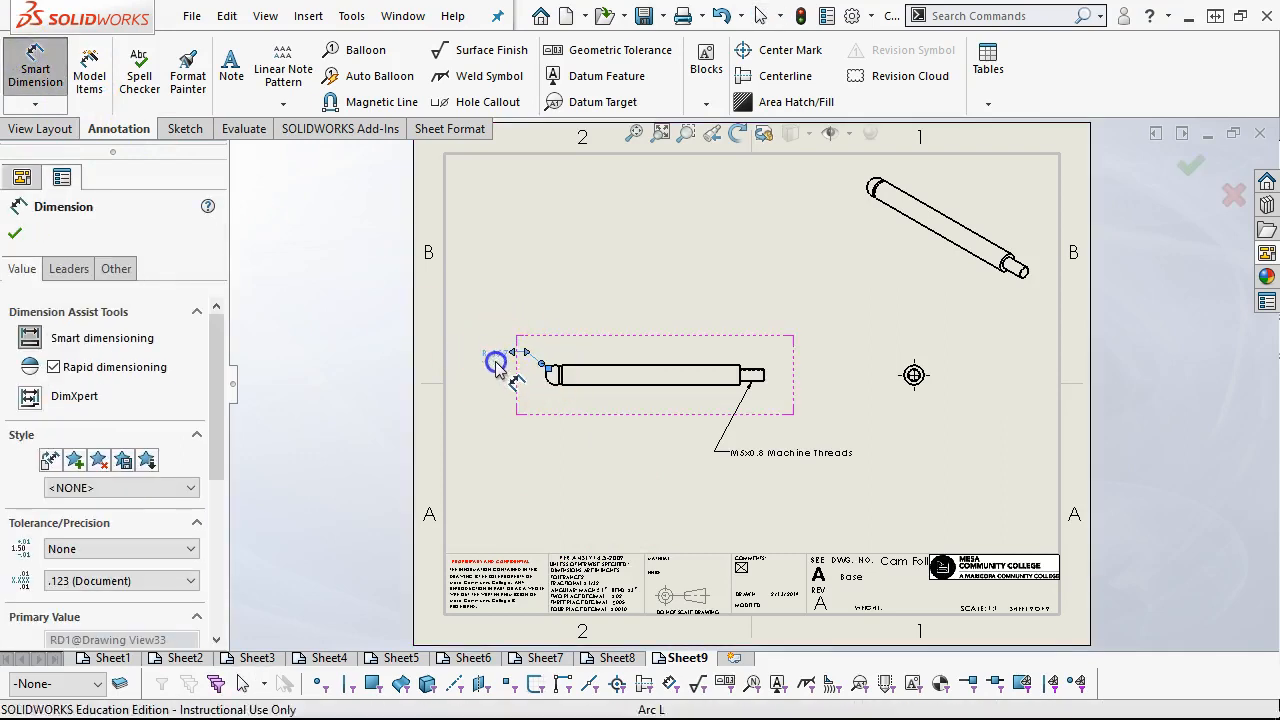
# Switch the rounded end's radius dimension to diameter display
pyautogui.click(62, 270)
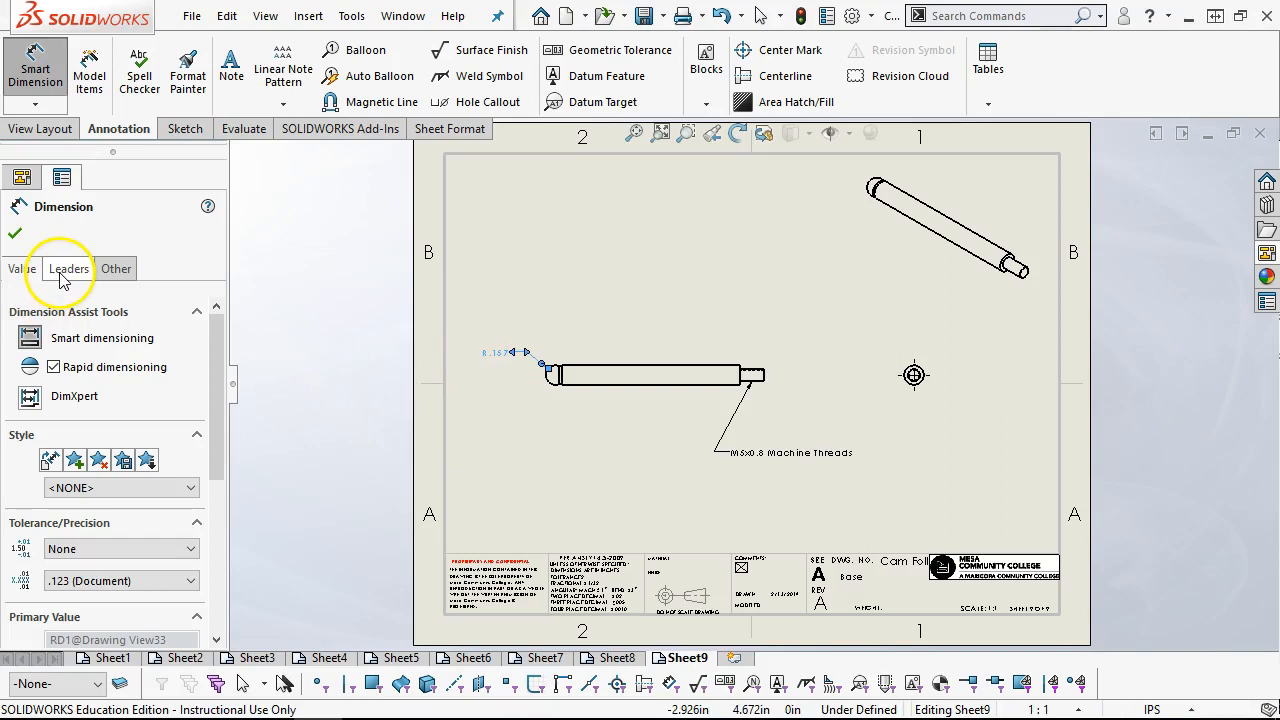
pyautogui.click(84, 400)
pyautogui.click(492, 360)
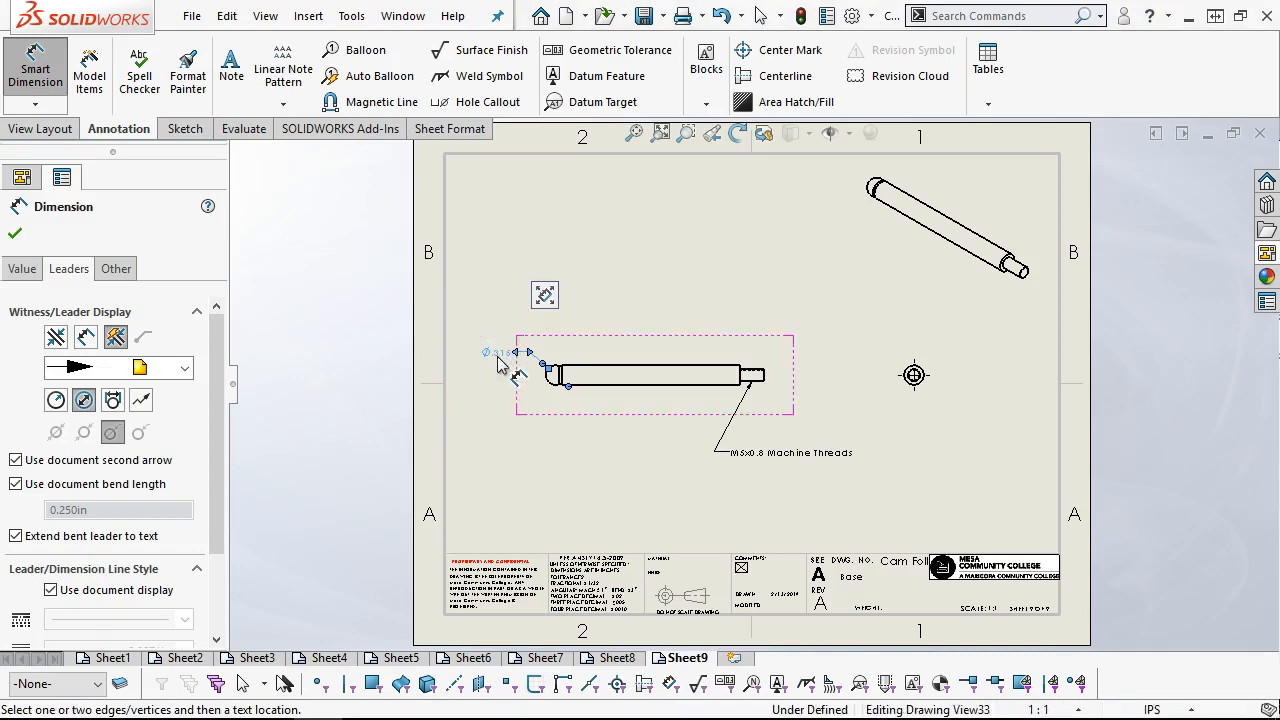
# Replace the prefix in the rounded end's dimension text with the spherical diameter symbol, keeping the dimension value after it
pyautogui.moveTo(221, 497); pyautogui.dragTo(243, 449)
pyautogui.click(21, 268)
pyautogui.moveTo(216, 403); pyautogui.dragTo(214, 563)
pyautogui.click(42, 427)
pyautogui.write('R<DIM>')
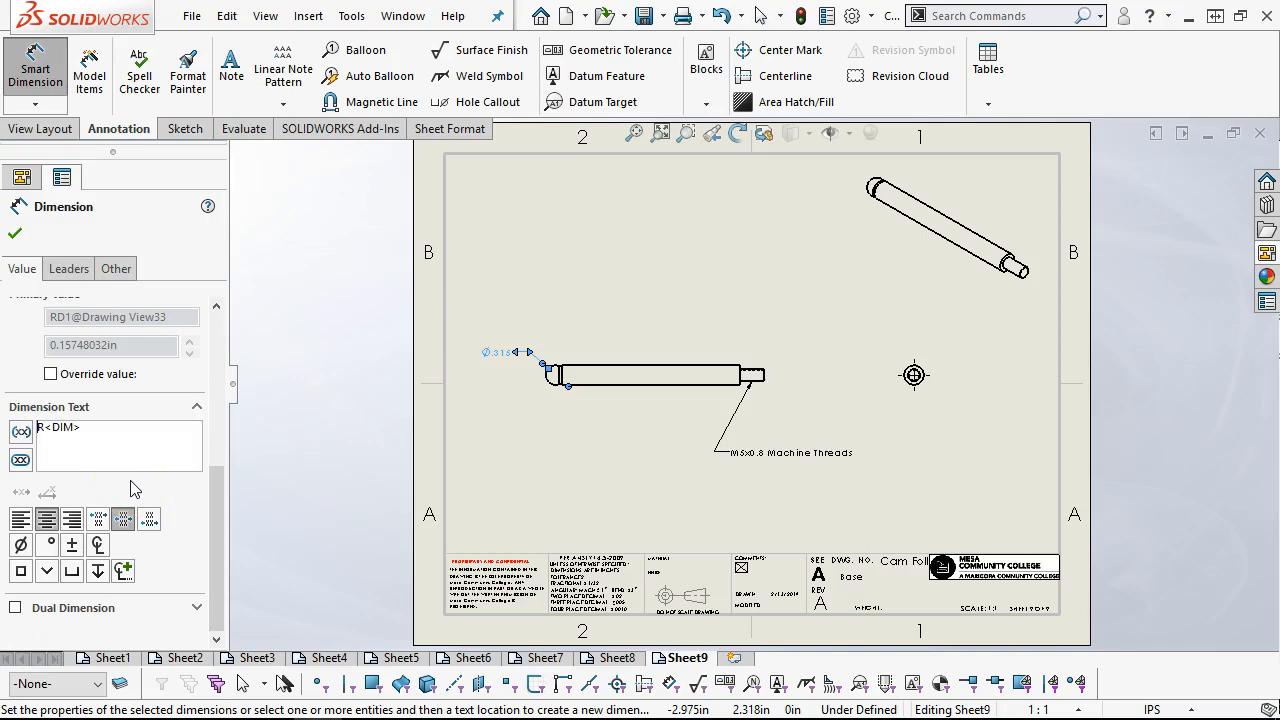
pyautogui.press('BackSpace')
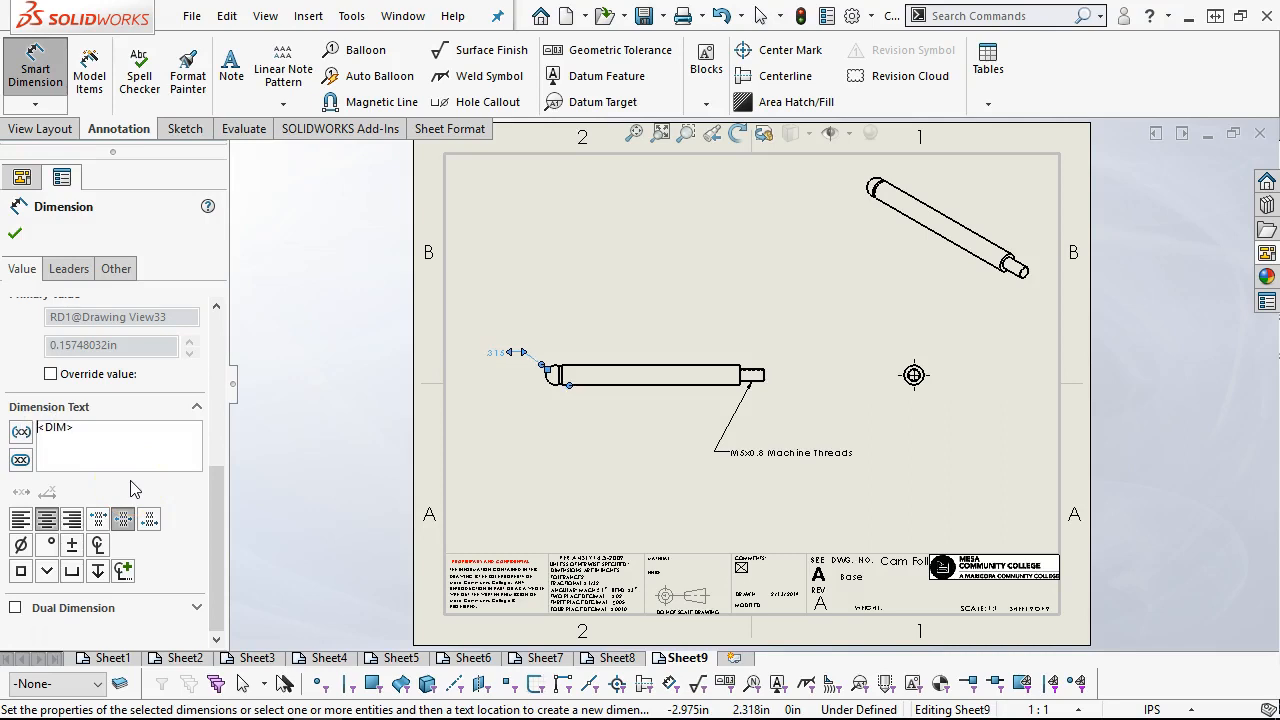
pyautogui.click(123, 571)
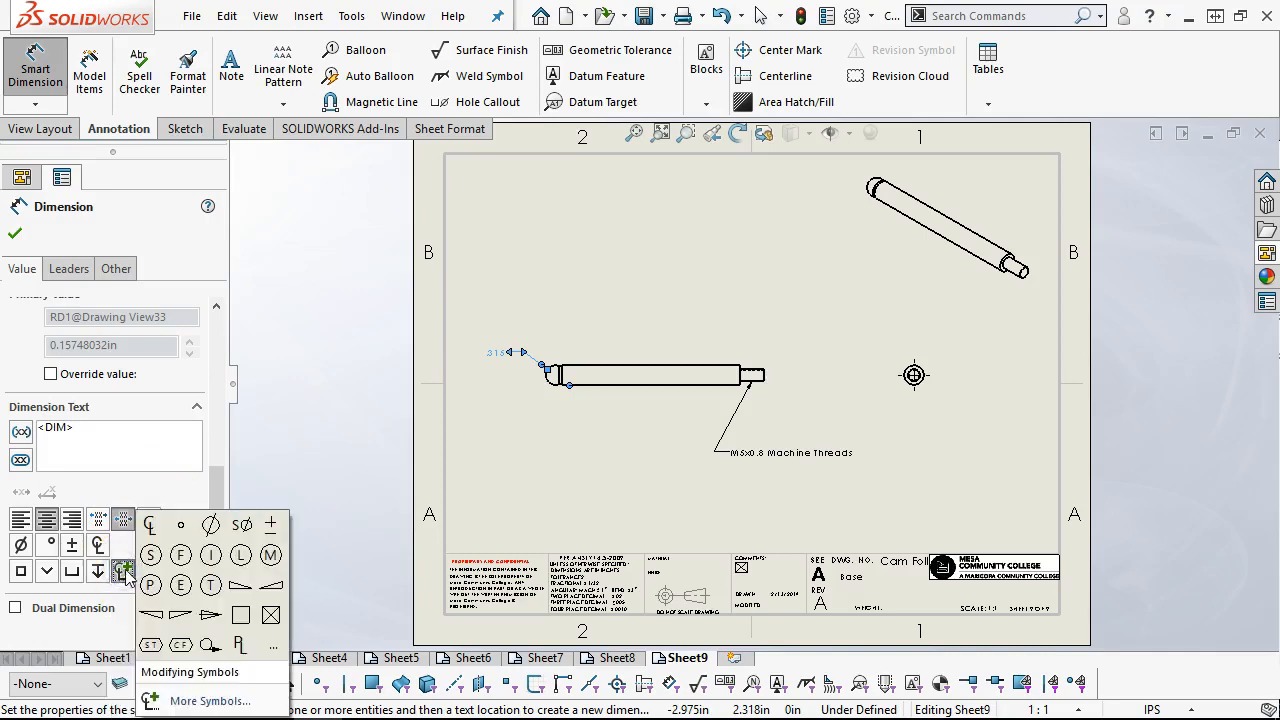
pyautogui.click(241, 524)
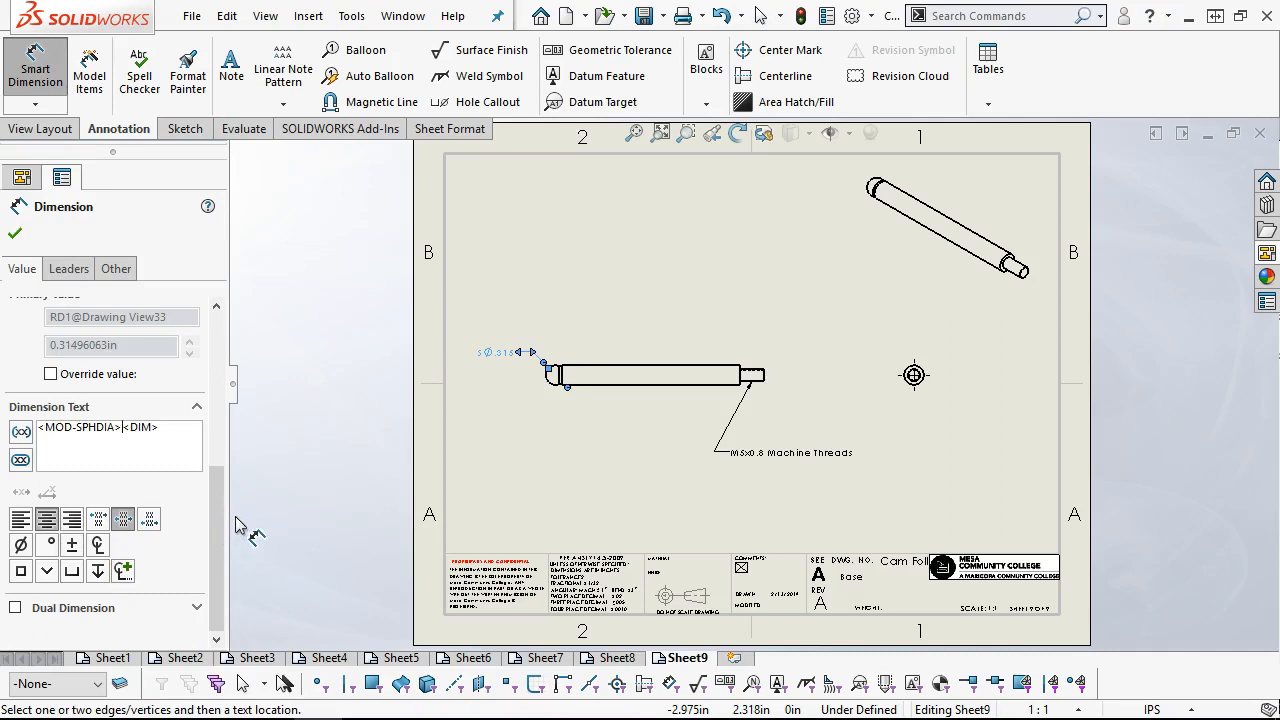
pyautogui.click(14, 233)
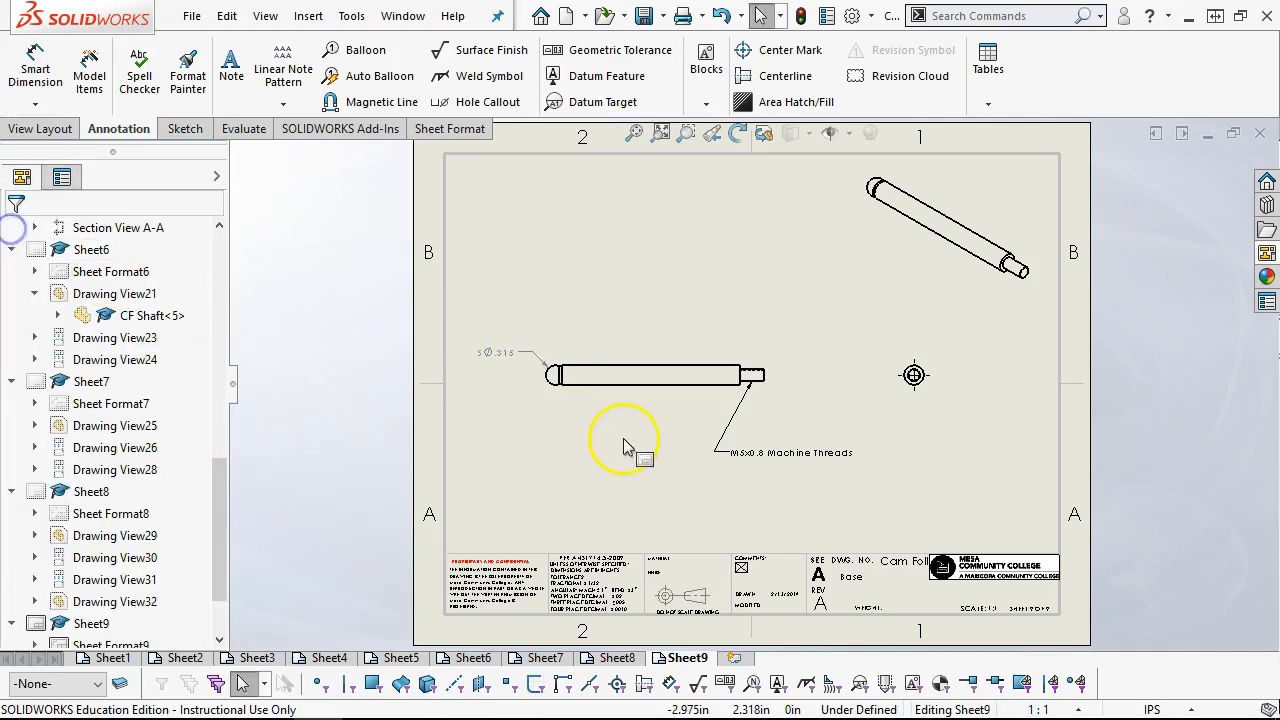
# Move the spherical diameter dimension slightly higher beside the rod's rounded end, and check its placement on the sheet
pyautogui.click(517, 352)
pyautogui.click(505, 347)
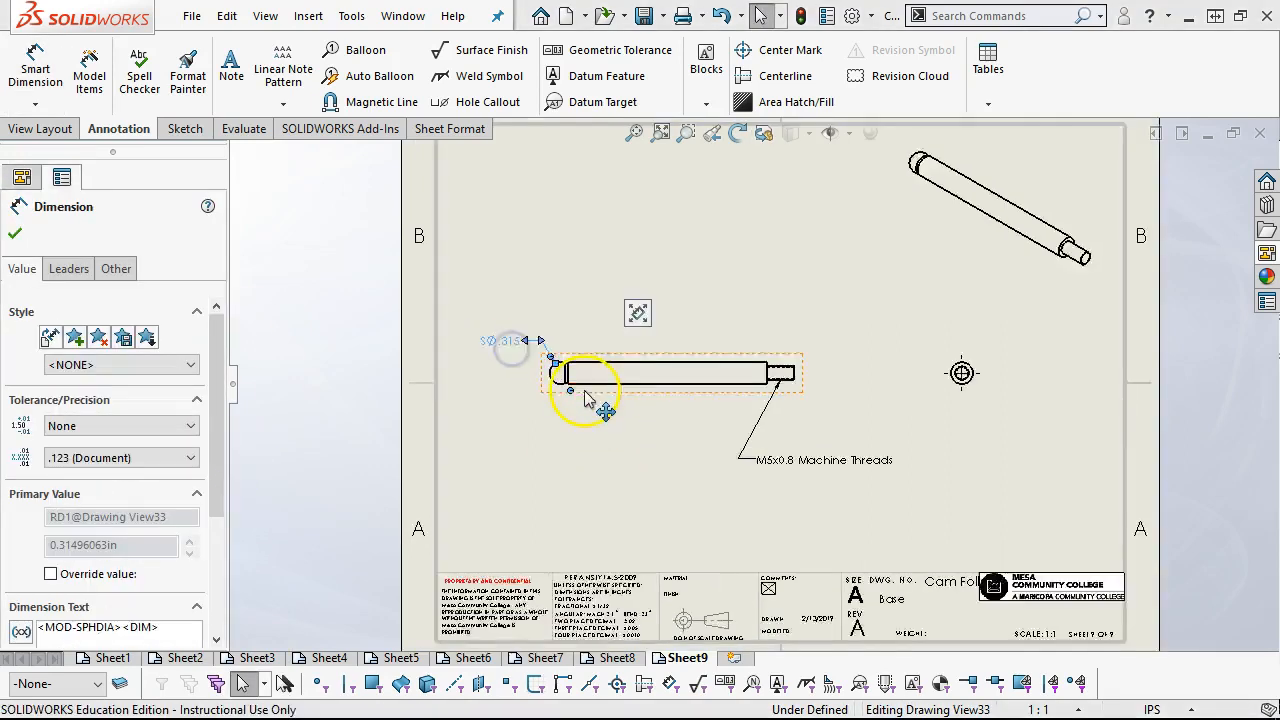
pyautogui.scroll(-2, 512, 392)
pyautogui.click(673, 266)
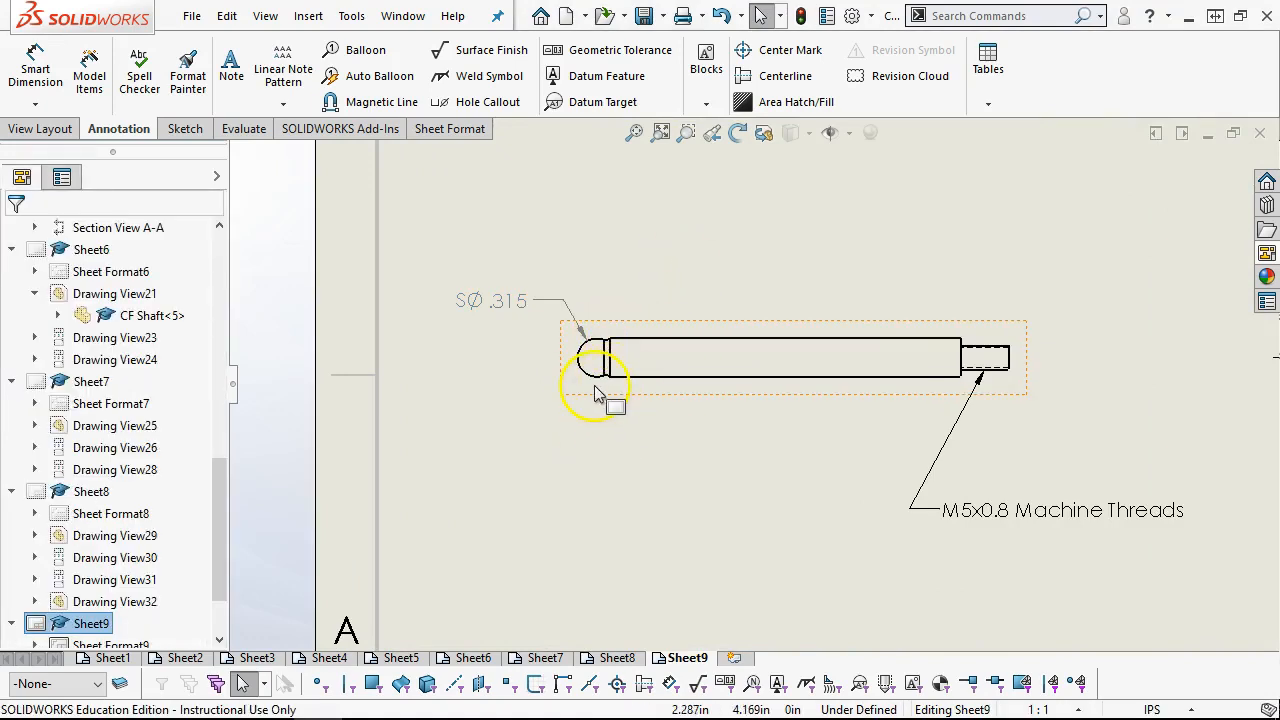
pyautogui.click(634, 132)
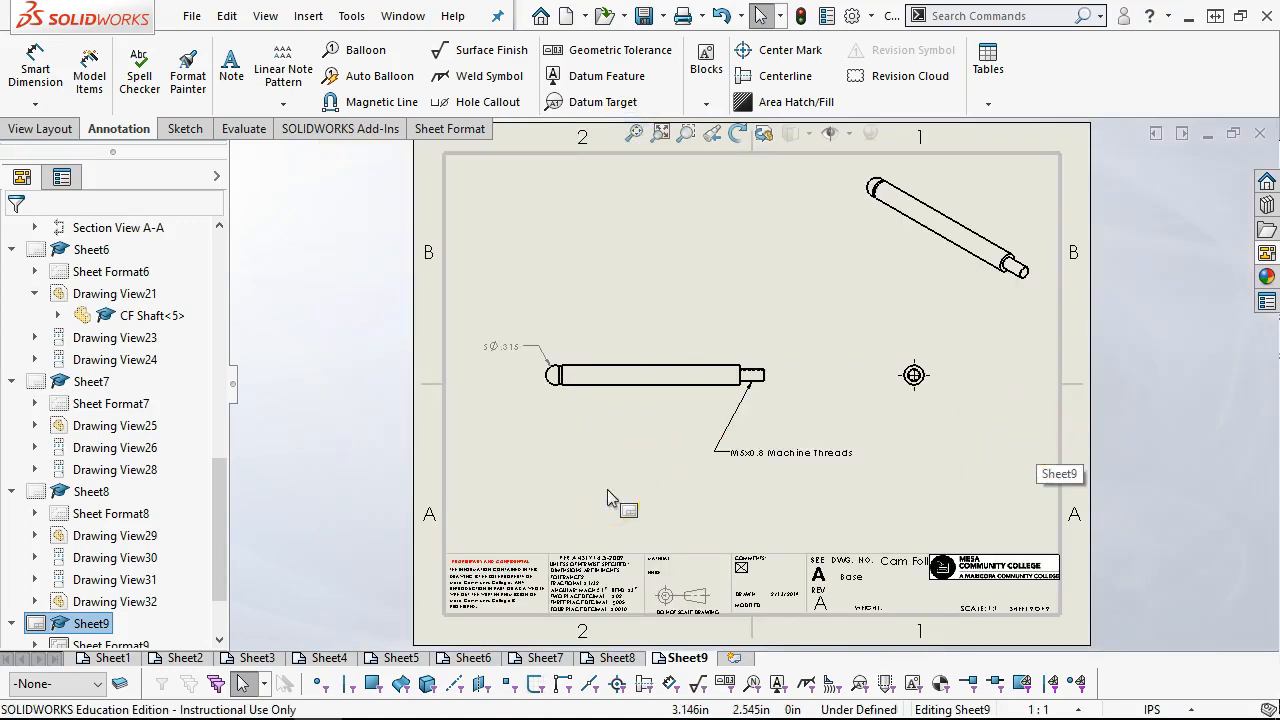
pyautogui.click(340, 570)
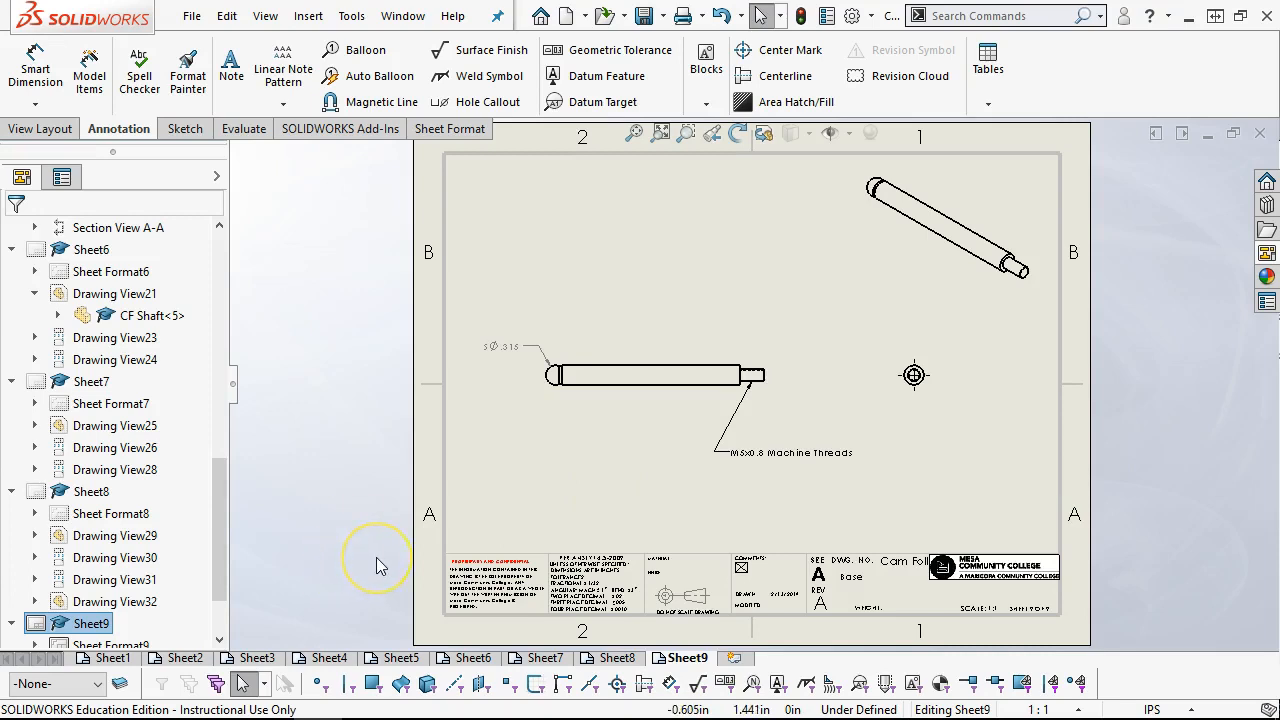